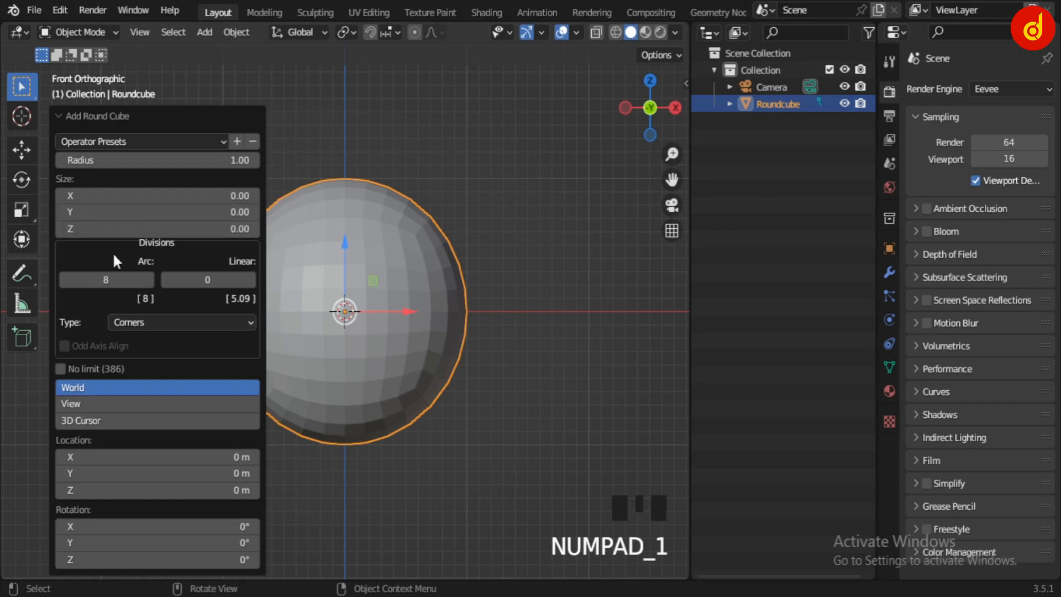
# - Reduce the new round cube's arc divisions to 6
pyautogui.click(63, 280)
pyautogui.click(63, 280)
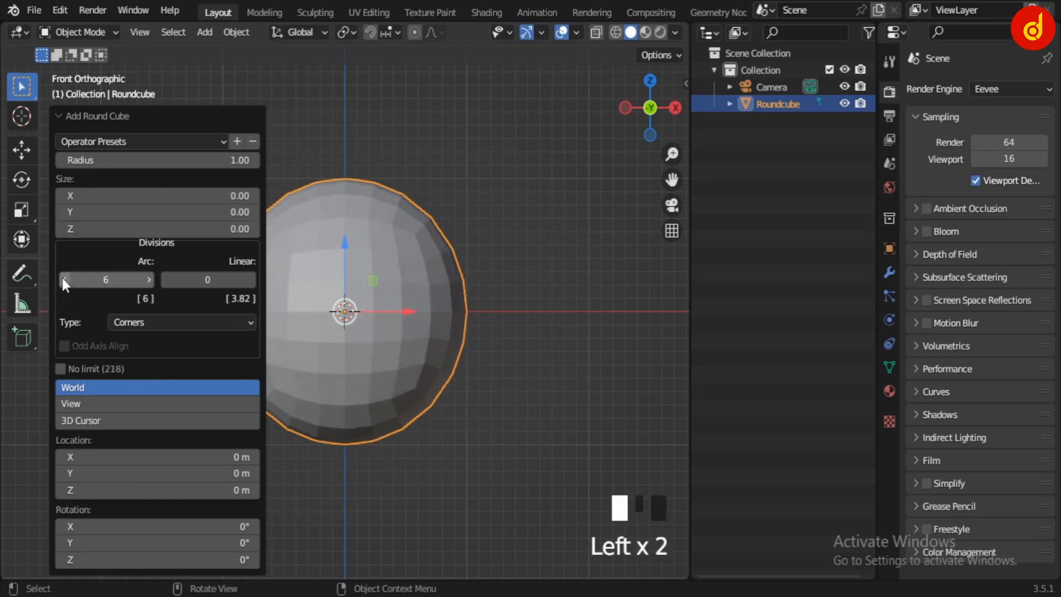
pyautogui.moveTo(450, 363)
pyautogui.keyDown('shift'); pyautogui.mouseDown(button='middle')
pyautogui.moveTo(529, 369)
pyautogui.moveTo(448, 373)
pyautogui.mouseUp(button='middle'); pyautogui.keyUp('shift')
pyautogui.scroll(2, 530, 369)
pyautogui.click(454, 522)
pyautogui.click(543, 373)
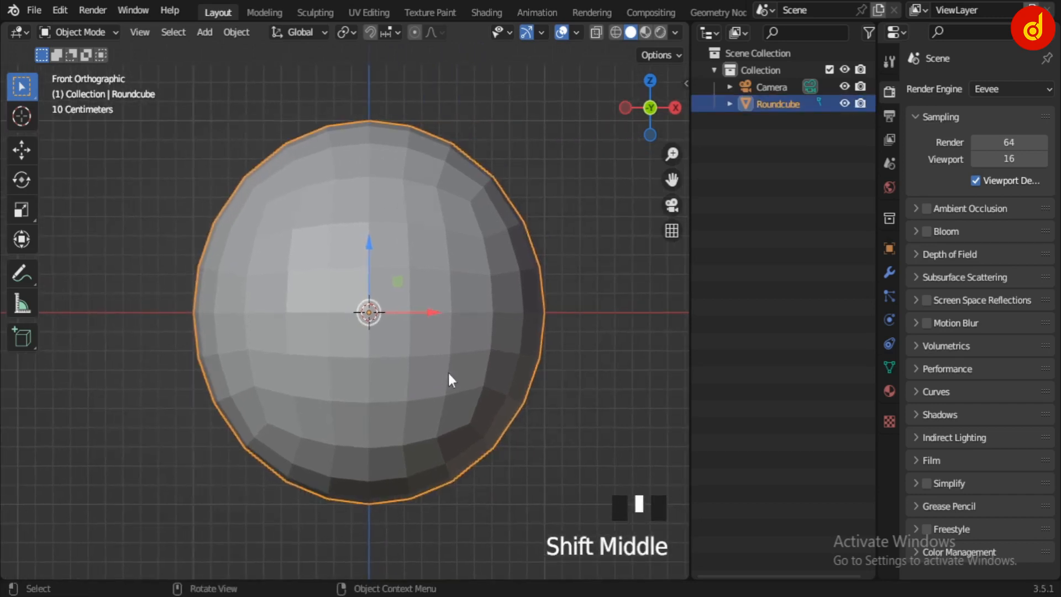
# - In Edit Mode, knife-cut the front from a point on the central vertical edge above the origin diagonally through the vertices to the upper-right corner vertex
pyautogui.press('Tab')
pyautogui.scroll(1, 592, 420)
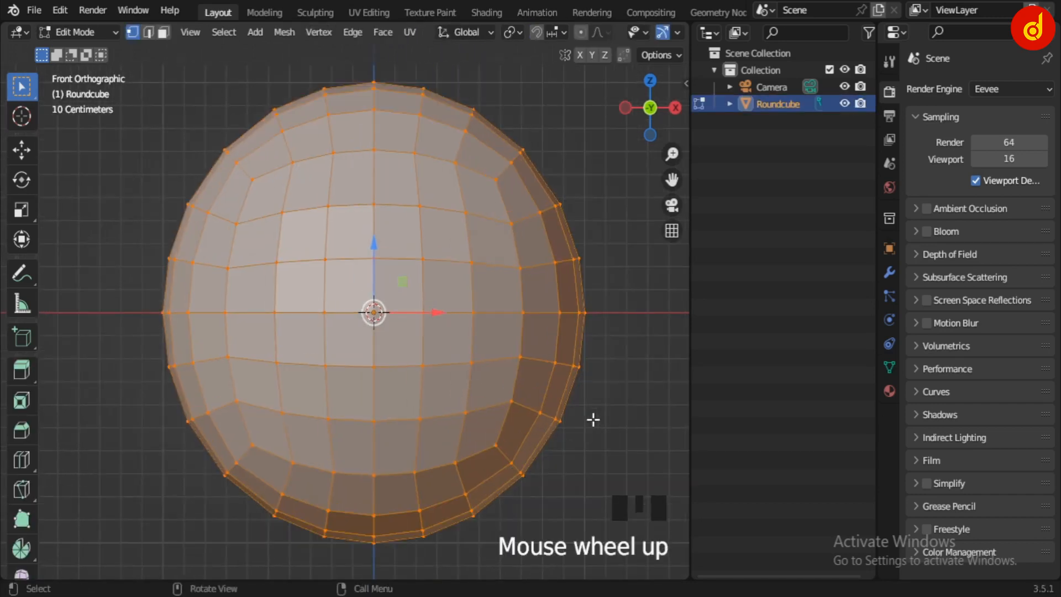
pyautogui.keyDown('shift'); pyautogui.moveTo(592, 419); pyautogui.dragTo(554, 420, button='middle'); pyautogui.keyUp('shift')
pyautogui.scroll(1, 600, 414)
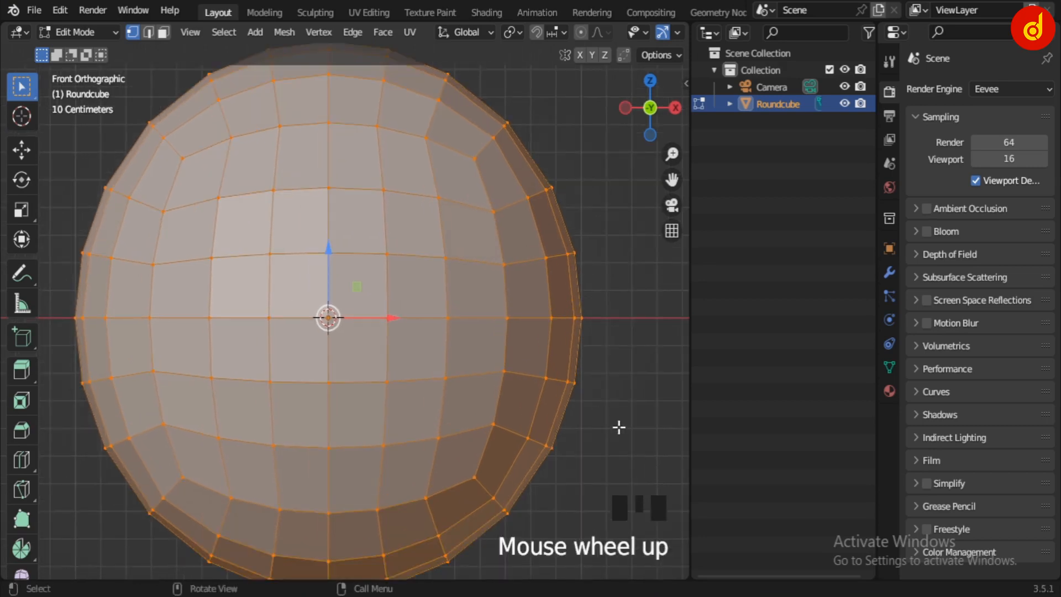
pyautogui.click(619, 427)
pyautogui.press('k')
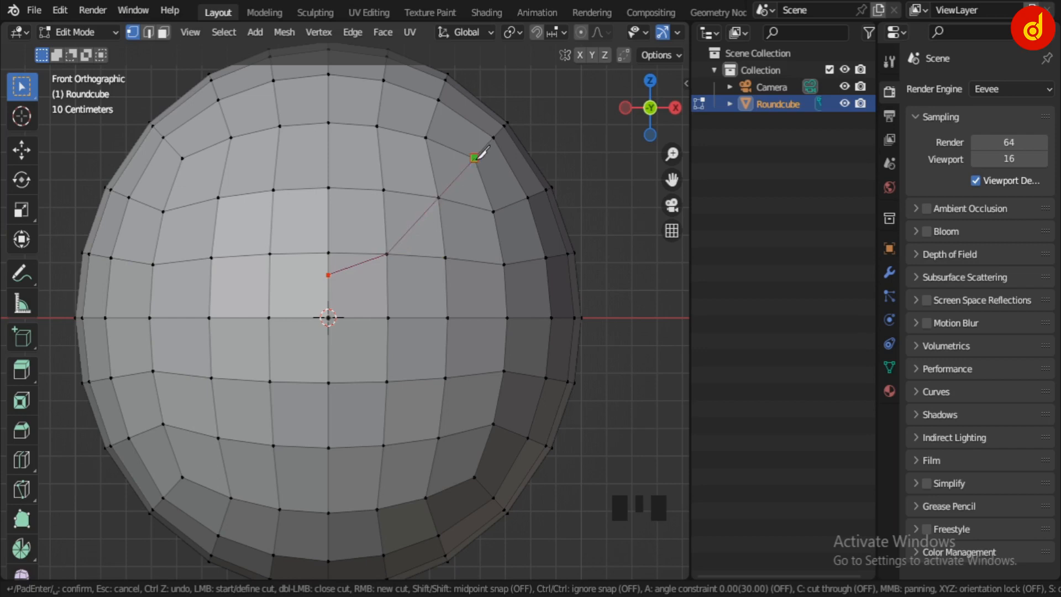
pyautogui.press('Return')
pyautogui.click(635, 405)
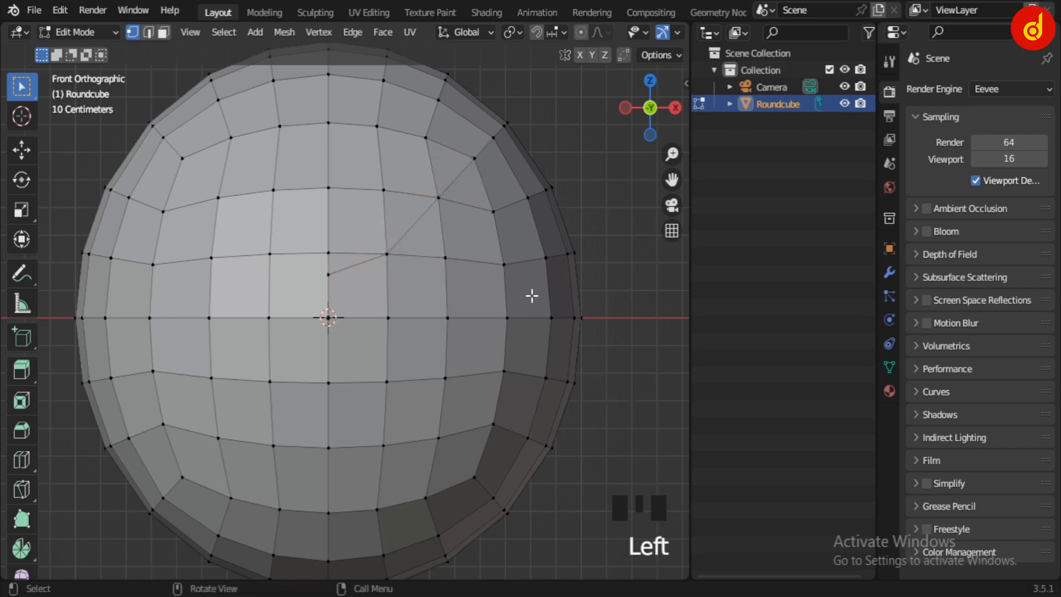
# - With X-ray on, select all vertices left of the sphere's vertical centre line in front view and delete them
pyautogui.scroll(-1, 531, 296)
pyautogui.scroll(-1, 507, 309)
pyautogui.hotkey('alt', 'z')
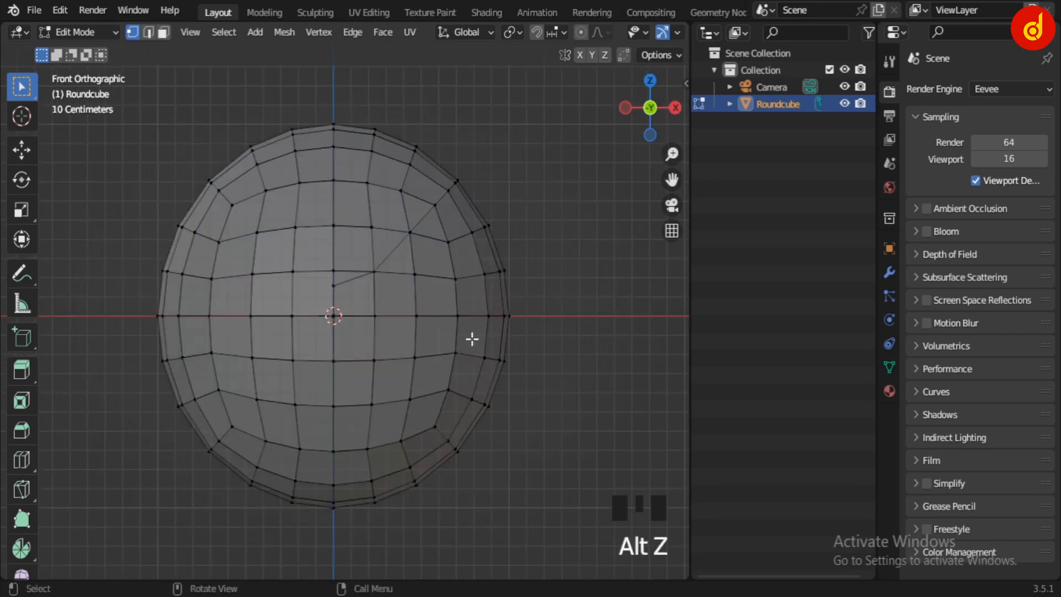
pyautogui.keyDown('shift'); pyautogui.moveTo(462, 343); pyautogui.dragTo(539, 341, button='middle'); pyautogui.keyUp('shift')
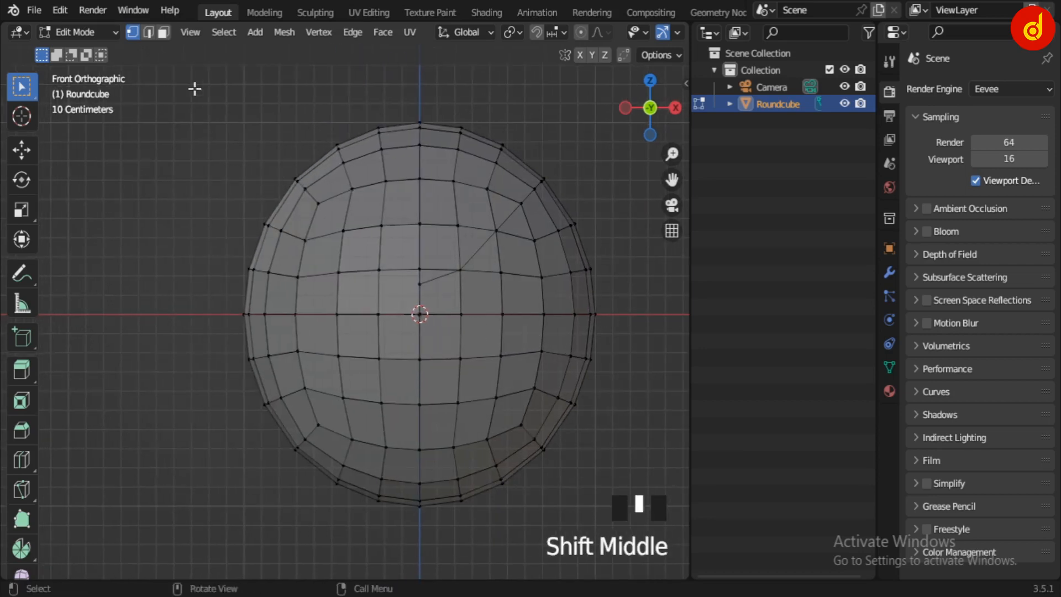
pyautogui.moveTo(204, 84); pyautogui.dragTo(410, 572)
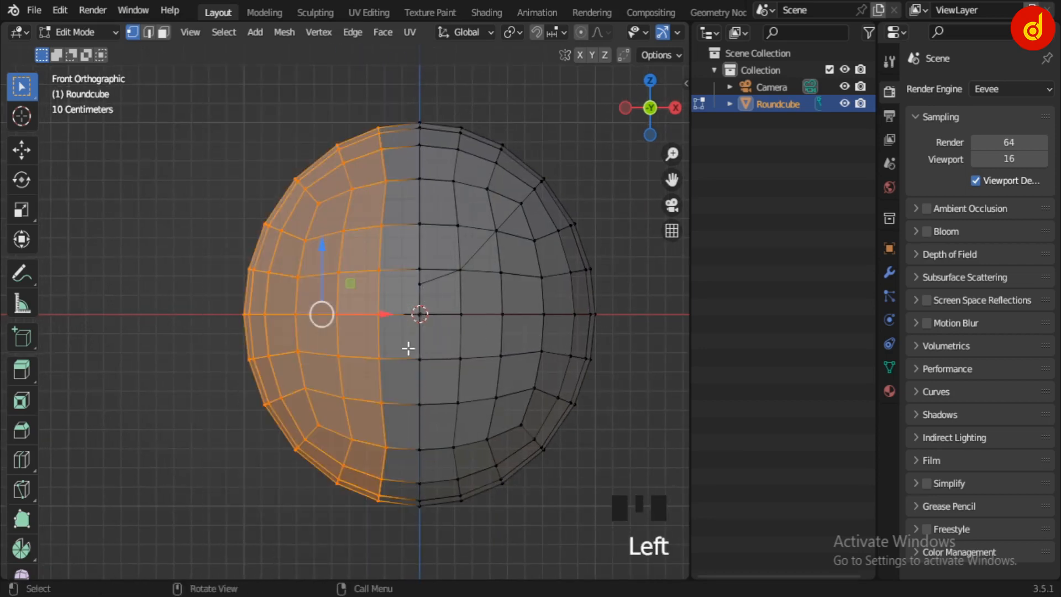
pyautogui.press('x')
pyautogui.click(596, 230)
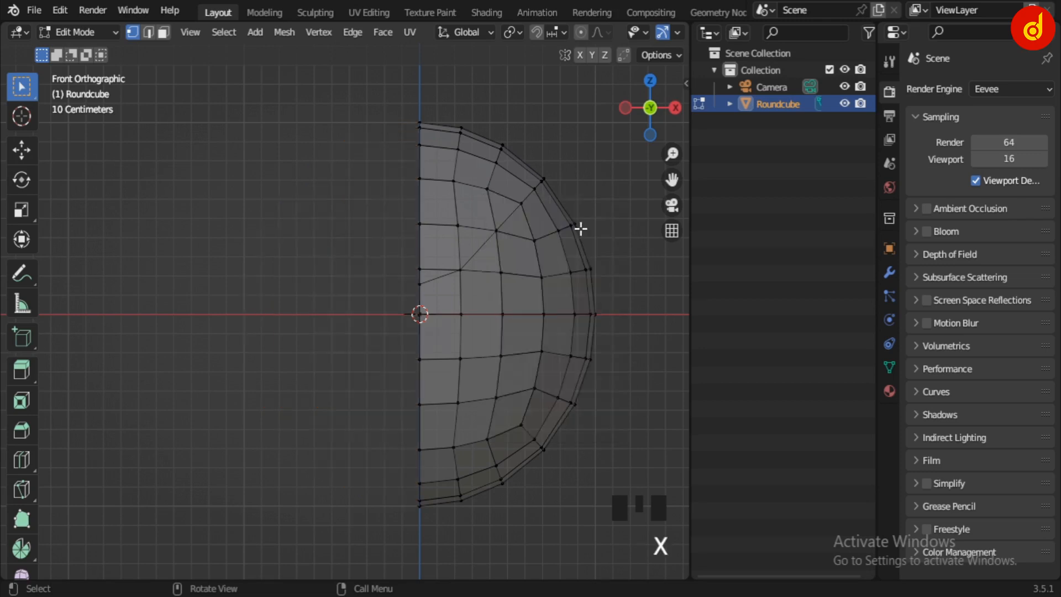
# - Delete all vertices of the remaining half sphere below its horizontal centre line
pyautogui.moveTo(388, 327); pyautogui.dragTo(636, 555)
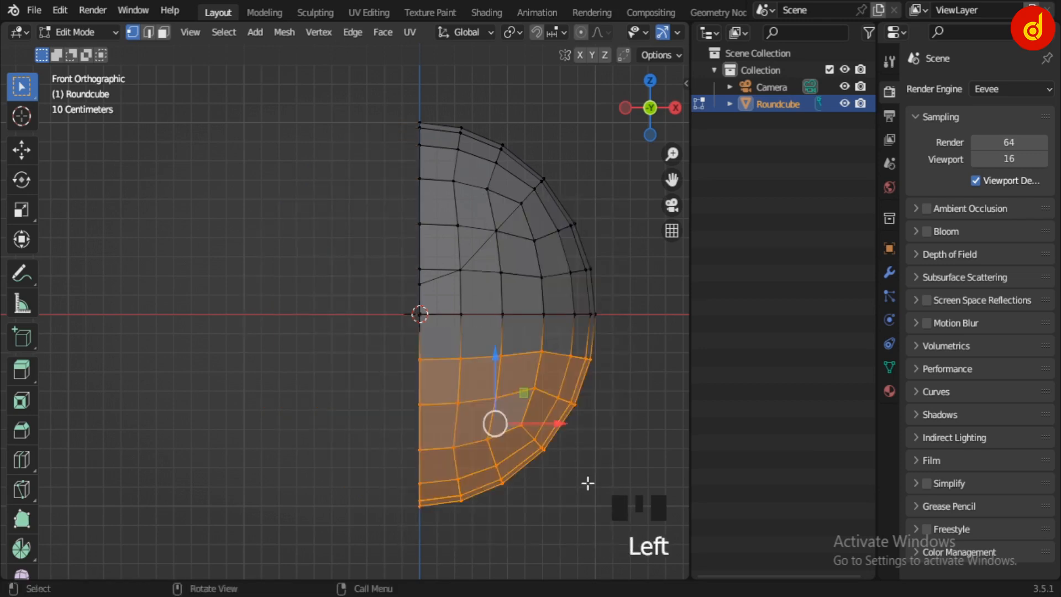
pyautogui.press('x')
pyautogui.click(313, 256)
# - In top view, delete the rear half's vertices beyond the X axis, then return to Object Mode with X-ray off
pyautogui.press('KP_7')
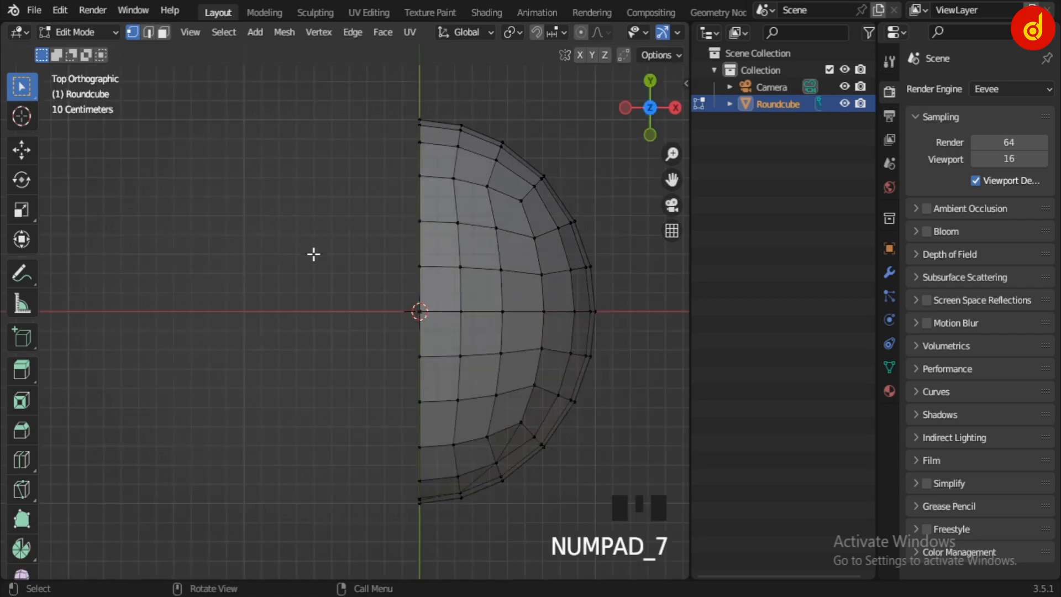
pyautogui.scroll(-2, 313, 256)
pyautogui.moveTo(354, 90); pyautogui.dragTo(587, 298)
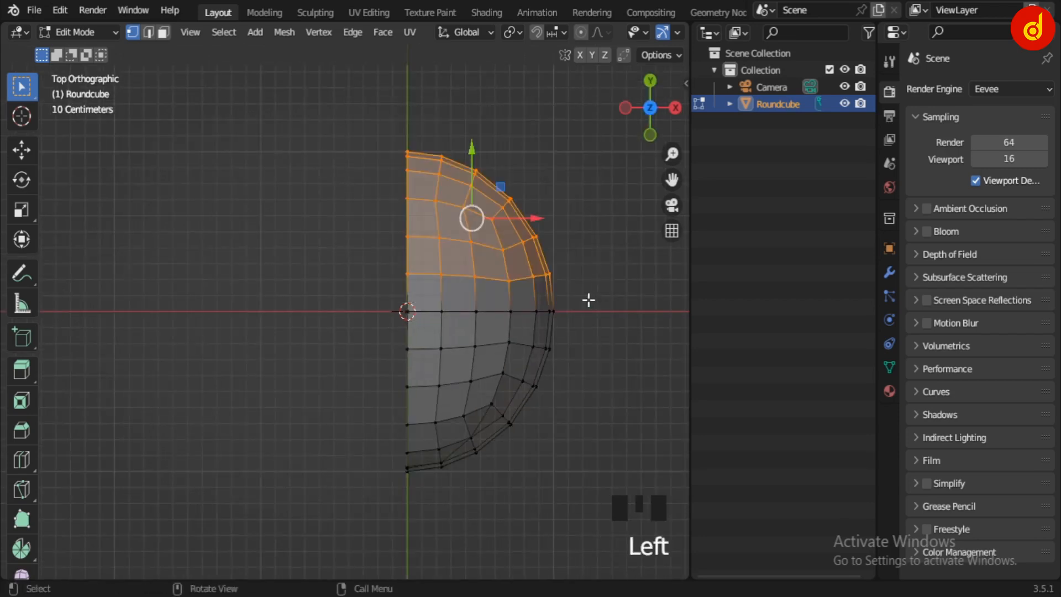
pyautogui.press('x')
pyautogui.click(305, 246)
pyautogui.press('Tab')
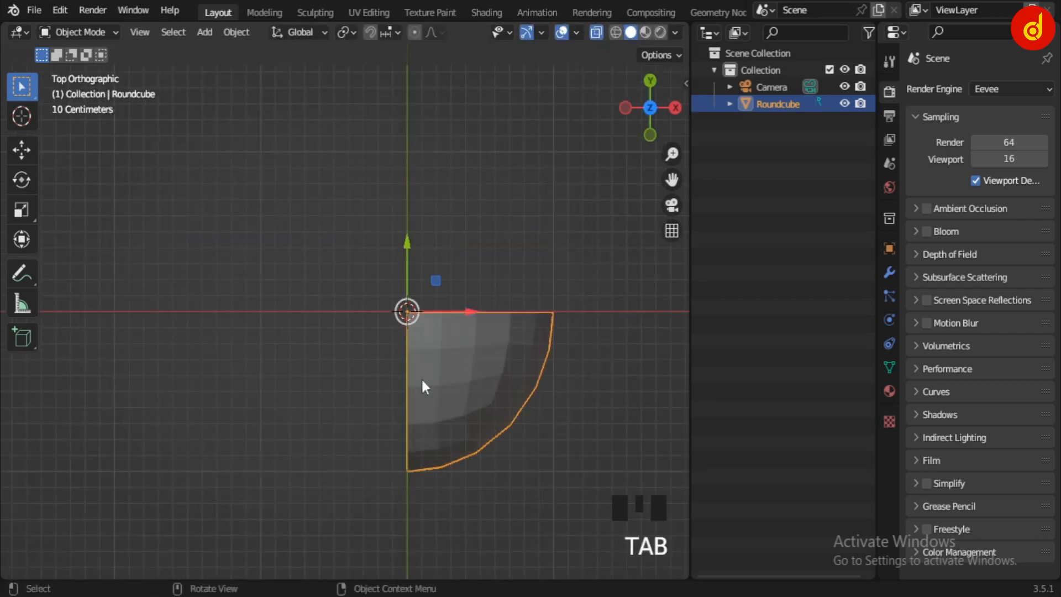
pyautogui.hotkey('alt', 'z')
# - Add a Mirror modifier to the remaining eighth of the sphere
pyautogui.moveTo(412, 419); pyautogui.dragTo(323, 334, button='middle')
pyautogui.click(887, 274)
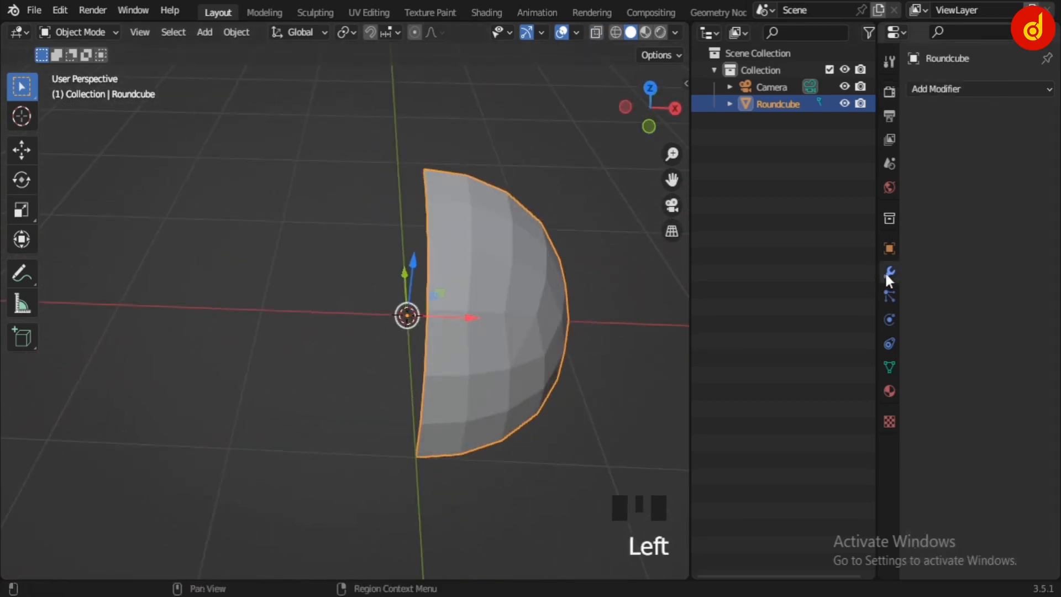
pyautogui.click(938, 88)
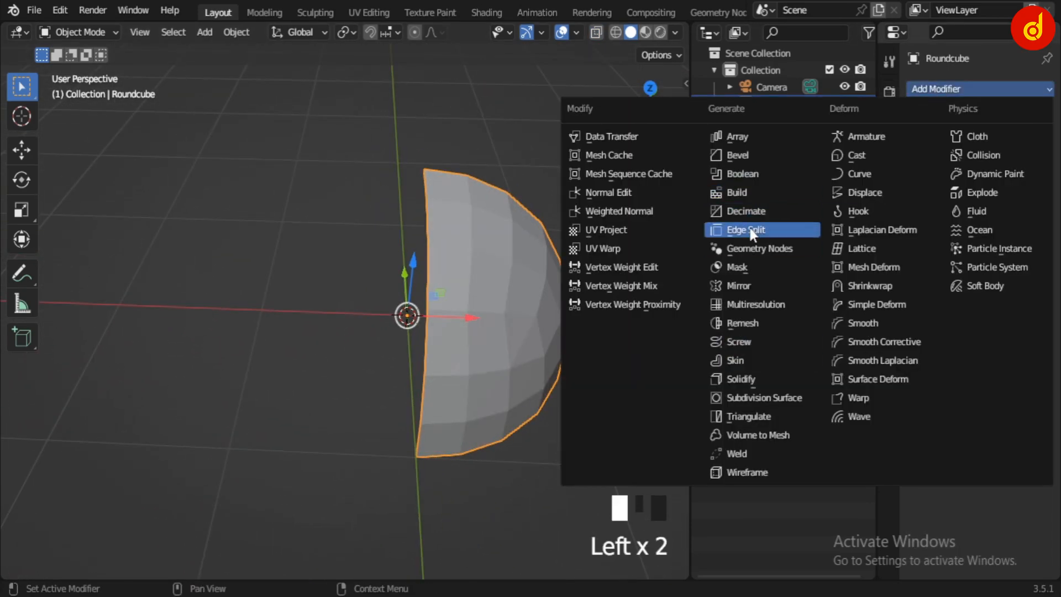
pyautogui.click(741, 286)
pyautogui.scroll(-2, 457, 351)
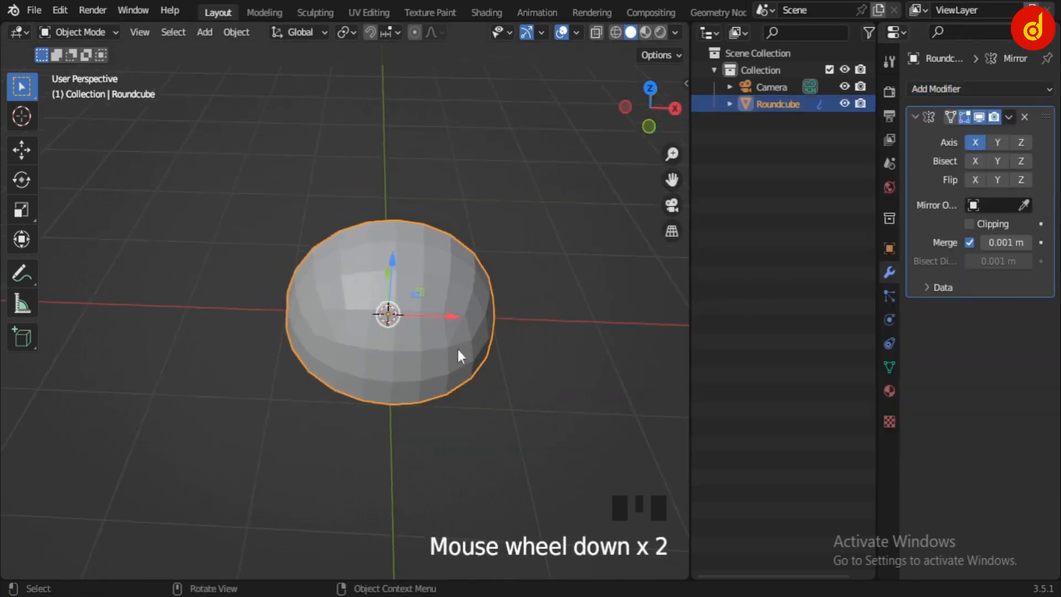
# - Extend the mirroring to the Y and Z axes and enable Clipping
pyautogui.moveTo(458, 350); pyautogui.dragTo(458, 226, button='middle')
pyautogui.click(998, 142)
pyautogui.click(1023, 143)
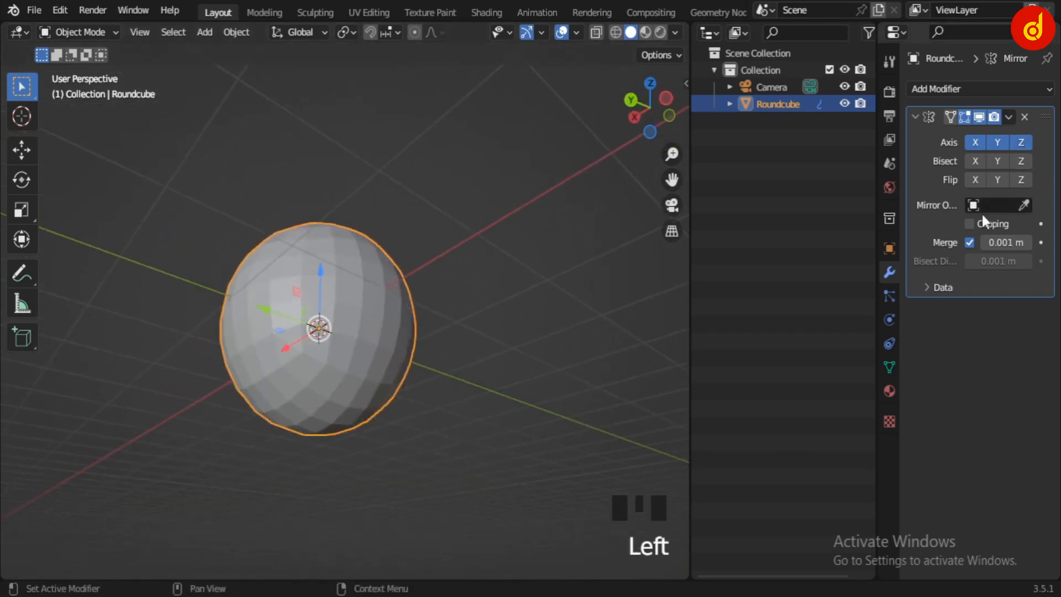
pyautogui.click(970, 224)
# - In edge select mode, select the vertical and horizontal centre edge loops plus the knife-cut edges and their continuation over the sphere
pyautogui.moveTo(562, 340); pyautogui.dragTo(495, 346, button='middle')
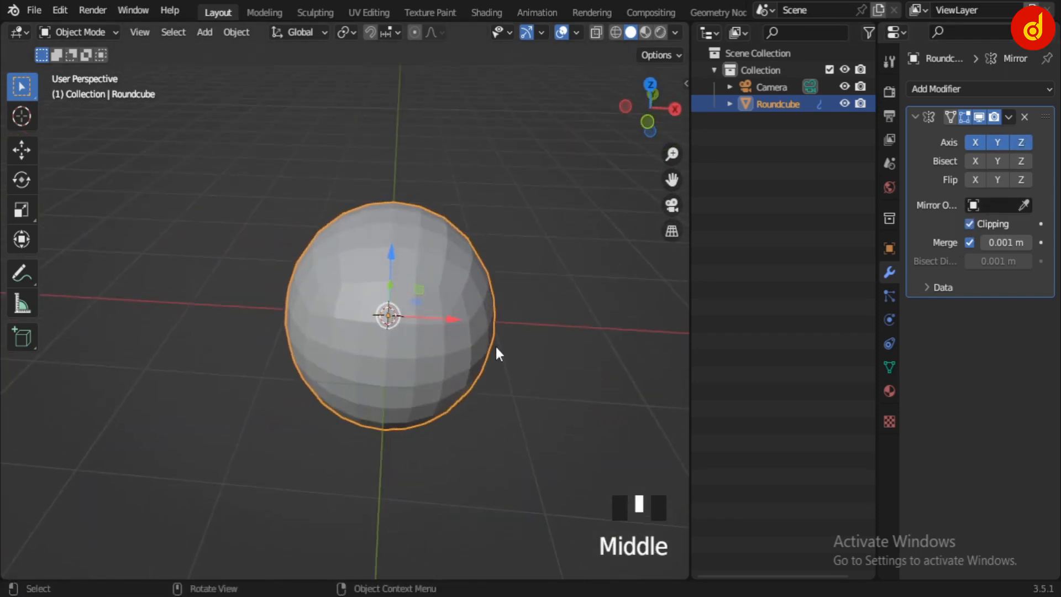
pyautogui.press('KP_Decimal')
pyautogui.scroll(-4, 459, 338)
pyautogui.moveTo(415, 332); pyautogui.dragTo(433, 313, button='middle')
pyautogui.press('Tab')
pyautogui.scroll(2, 429, 320)
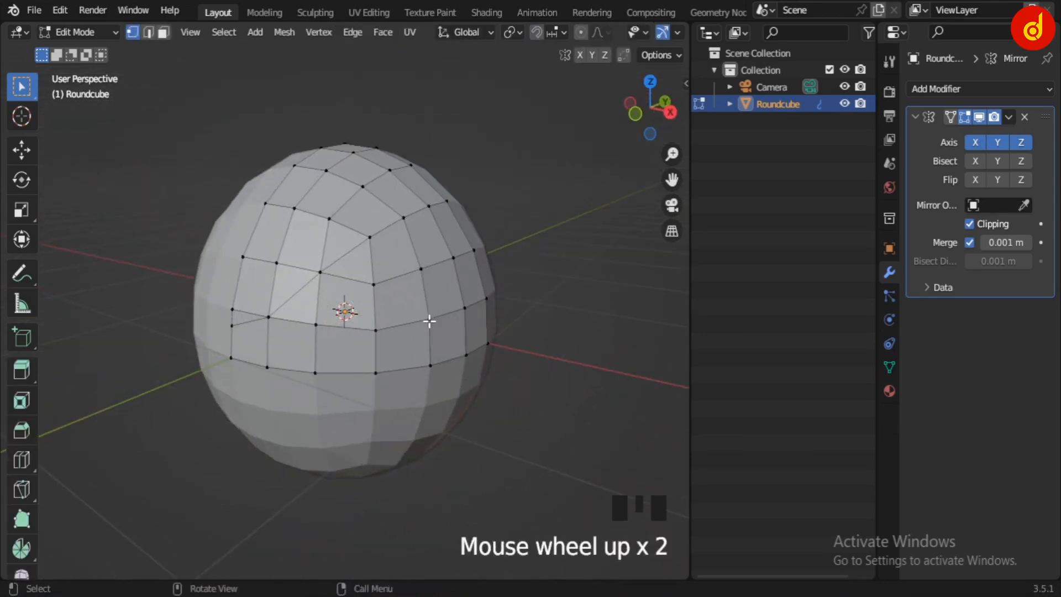
pyautogui.press('2')
pyautogui.moveTo(375, 316); pyautogui.dragTo(403, 315, button='middle')
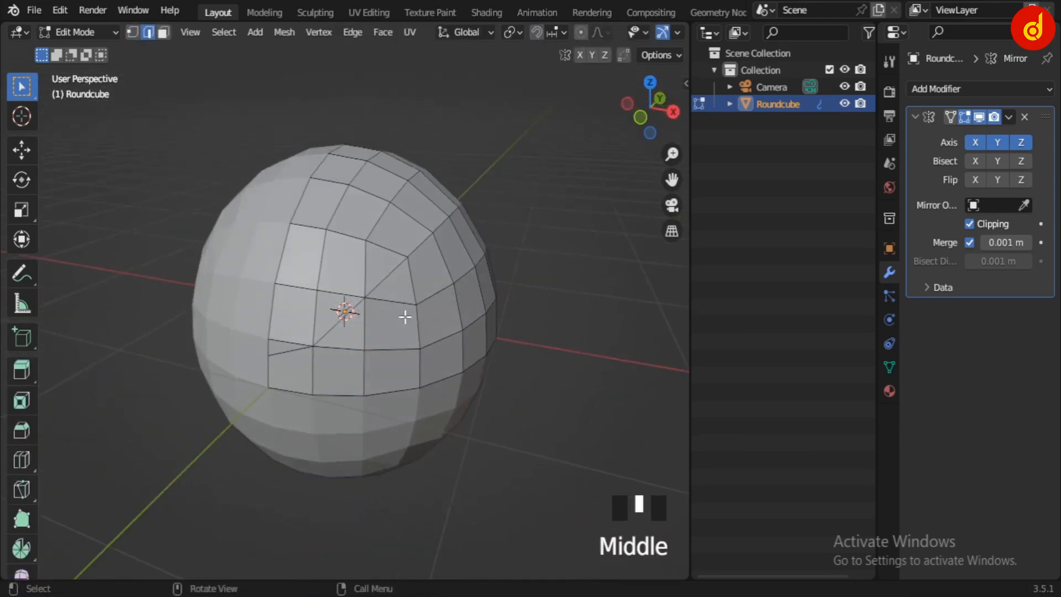
pyautogui.keyDown('alt'); pyautogui.keyDown('shift'); pyautogui.click(283, 245); pyautogui.keyUp('shift'); pyautogui.keyUp('alt')
pyautogui.keyDown('alt'); pyautogui.keyDown('shift'); pyautogui.click(298, 393); pyautogui.keyUp('shift'); pyautogui.keyUp('alt')
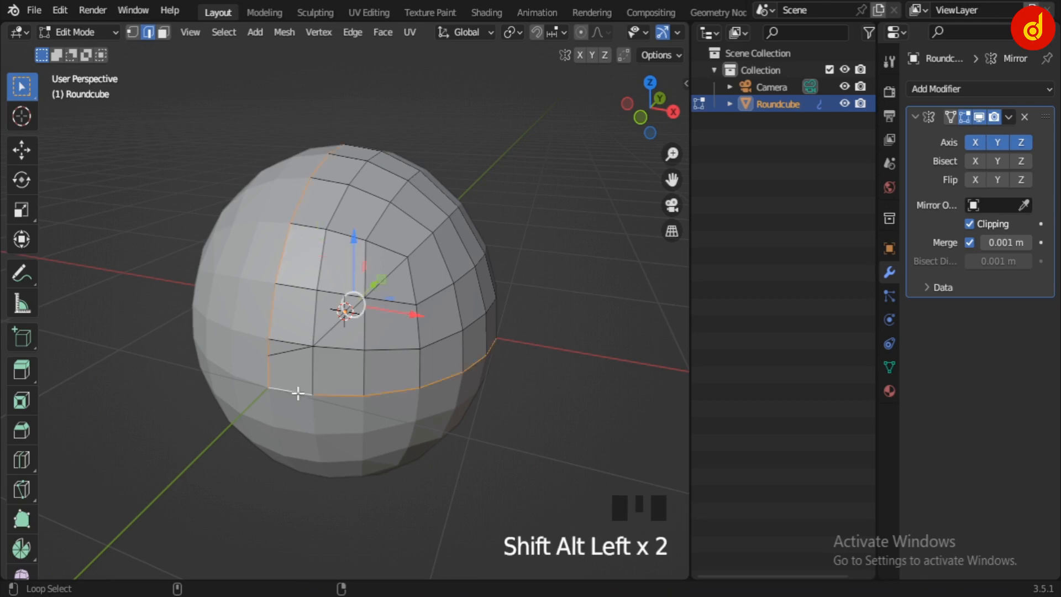
pyautogui.keyDown('alt'); pyautogui.keyDown('shift'); pyautogui.click(288, 351); pyautogui.keyUp('shift'); pyautogui.keyUp('alt')
pyautogui.keyDown('alt'); pyautogui.keyDown('shift'); pyautogui.click(341, 323); pyautogui.keyUp('shift'); pyautogui.keyUp('alt')
pyautogui.keyDown('alt'); pyautogui.keyDown('shift'); pyautogui.click(429, 248); pyautogui.keyUp('shift'); pyautogui.keyUp('alt')
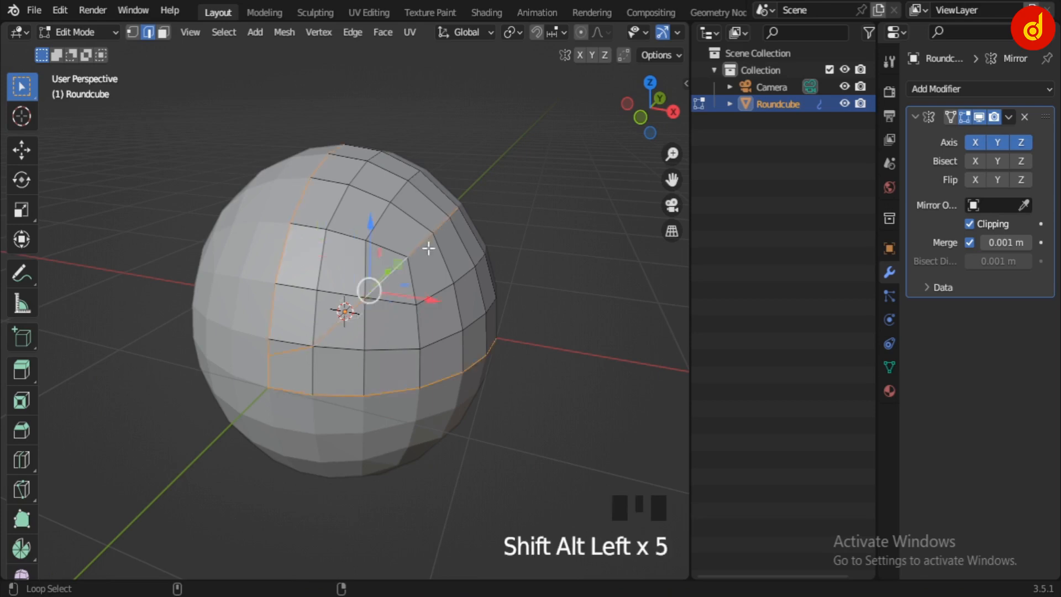
pyautogui.moveTo(468, 318); pyautogui.dragTo(522, 367, button='middle')
# - Apply the Mirror modifier in Object Mode
pyautogui.press('Tab')
pyautogui.click(1009, 115)
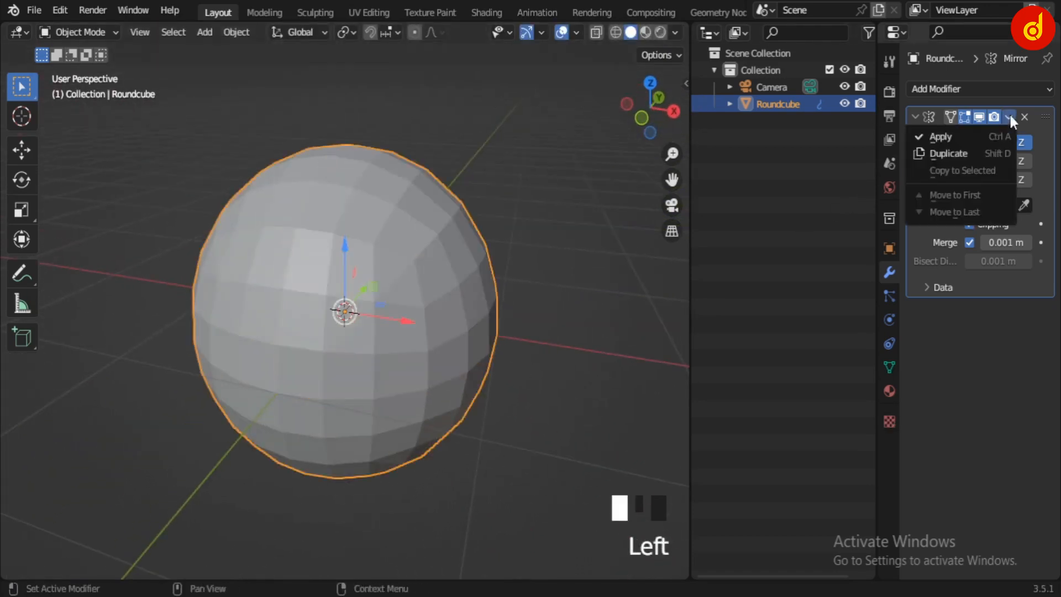
pyautogui.click(986, 138)
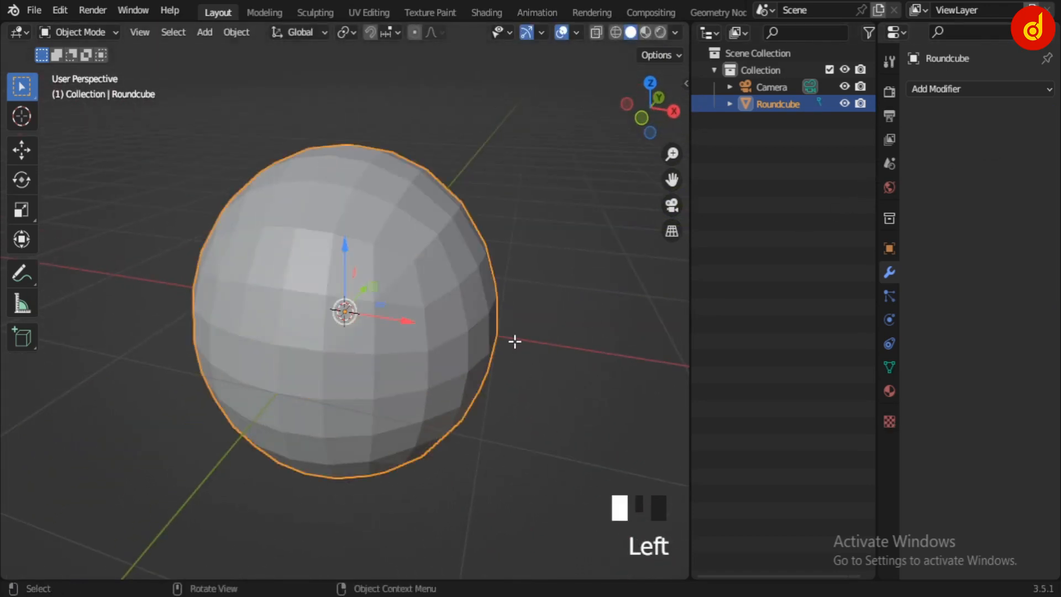
# - Bevel the selected seam edges in Edit Mode by about 0.029 m with one segment
pyautogui.press('Tab')
pyautogui.moveTo(360, 426); pyautogui.dragTo(415, 363, button='middle')
pyautogui.scroll(2, 414, 398)
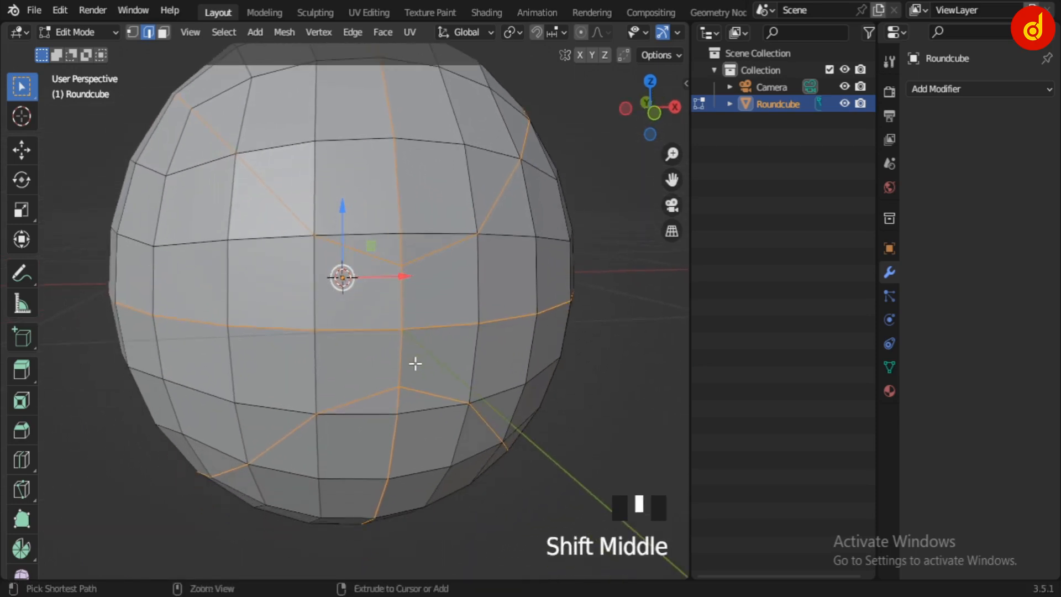
pyautogui.hotkey('ctrl', 'b')
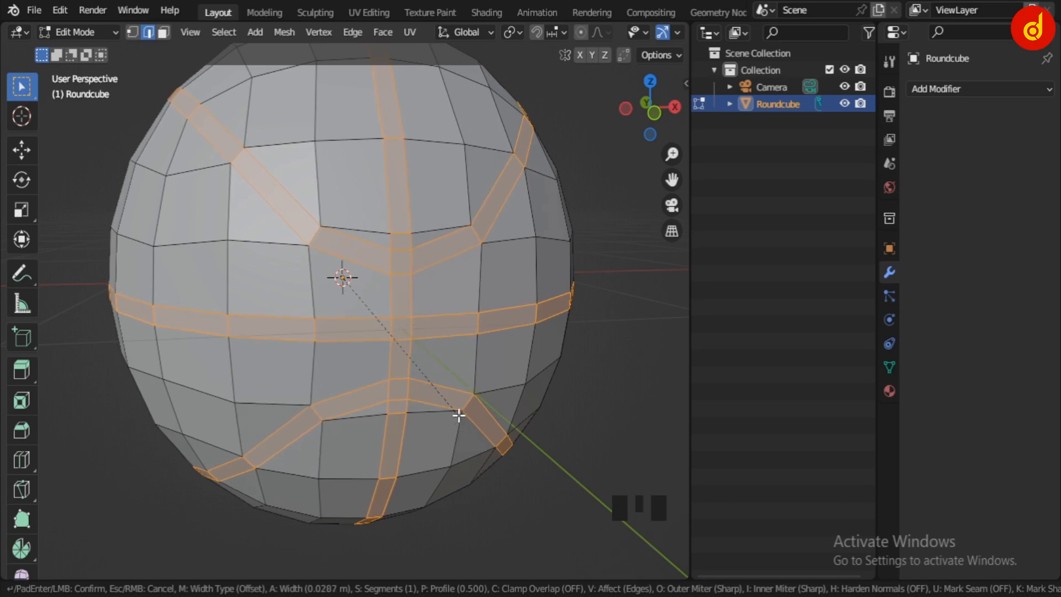
pyautogui.click(458, 416)
# - Extrude the bevelled seam faces in place and shrink them inward along their normals by about 0.02 m to form grooves
pyautogui.press('Tab')
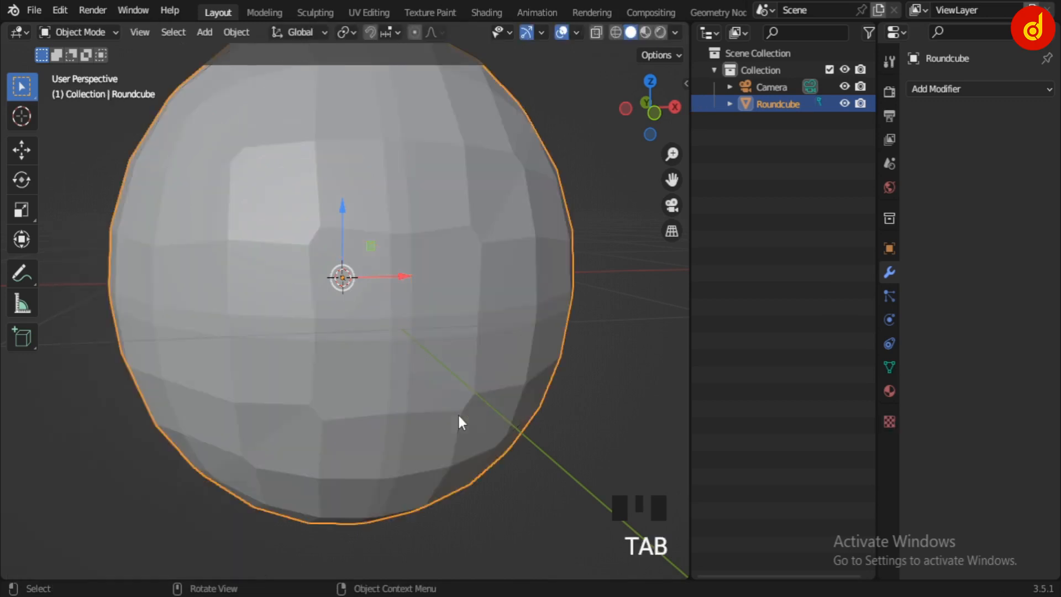
pyautogui.press('Tab')
pyautogui.scroll(2, 452, 365)
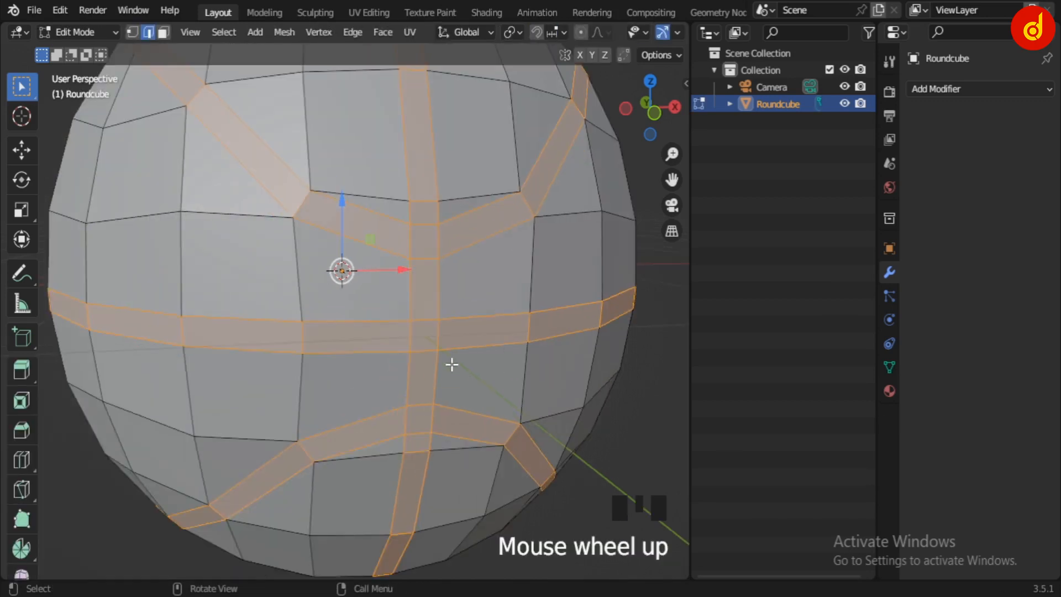
pyautogui.scroll(-2, 452, 367)
pyautogui.press('e')
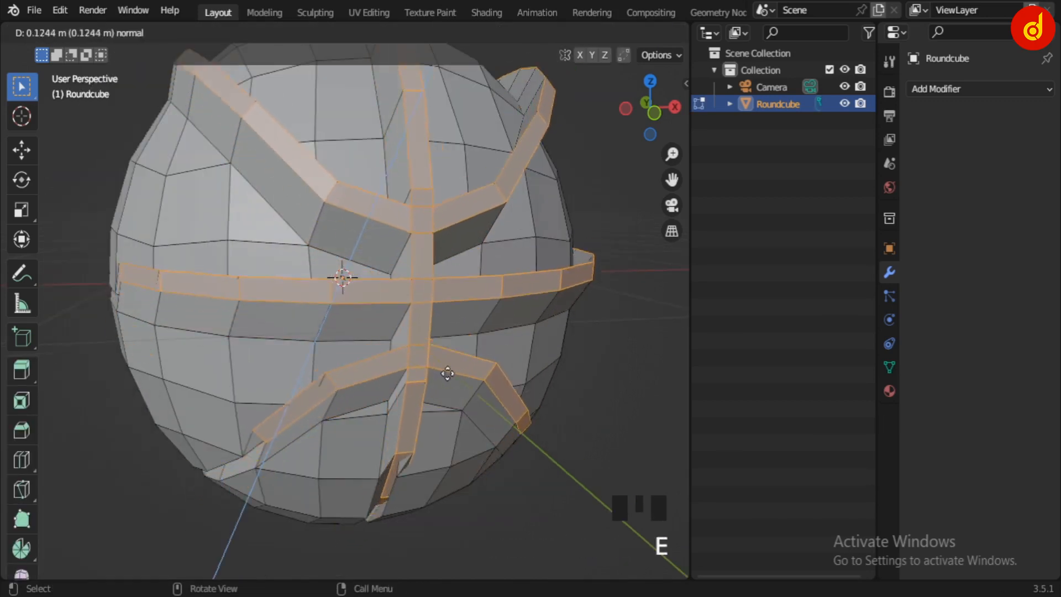
pyautogui.rightClick(483, 318)
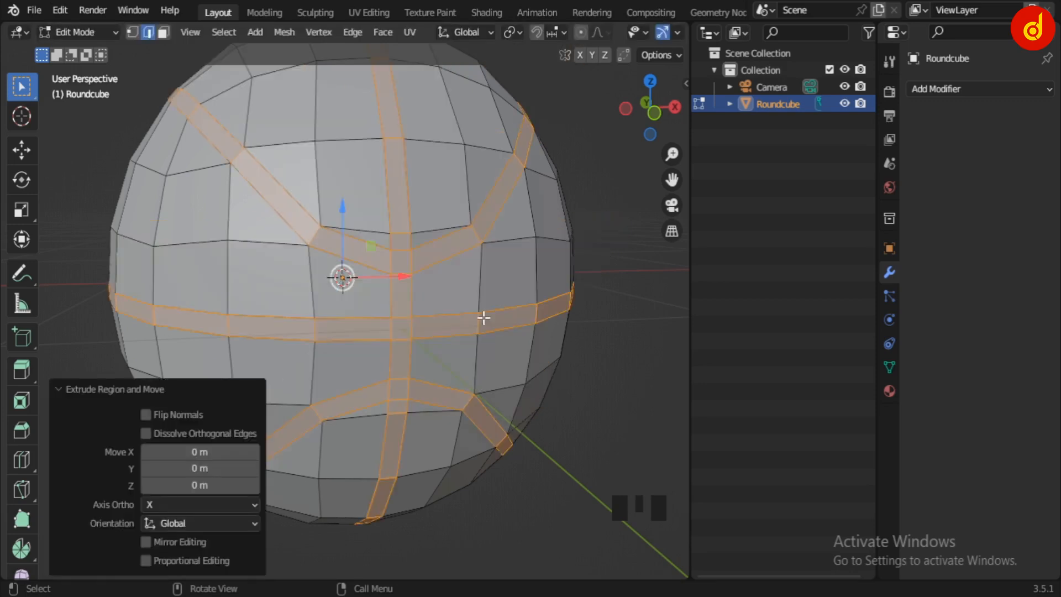
pyautogui.hotkey('alt', 's')
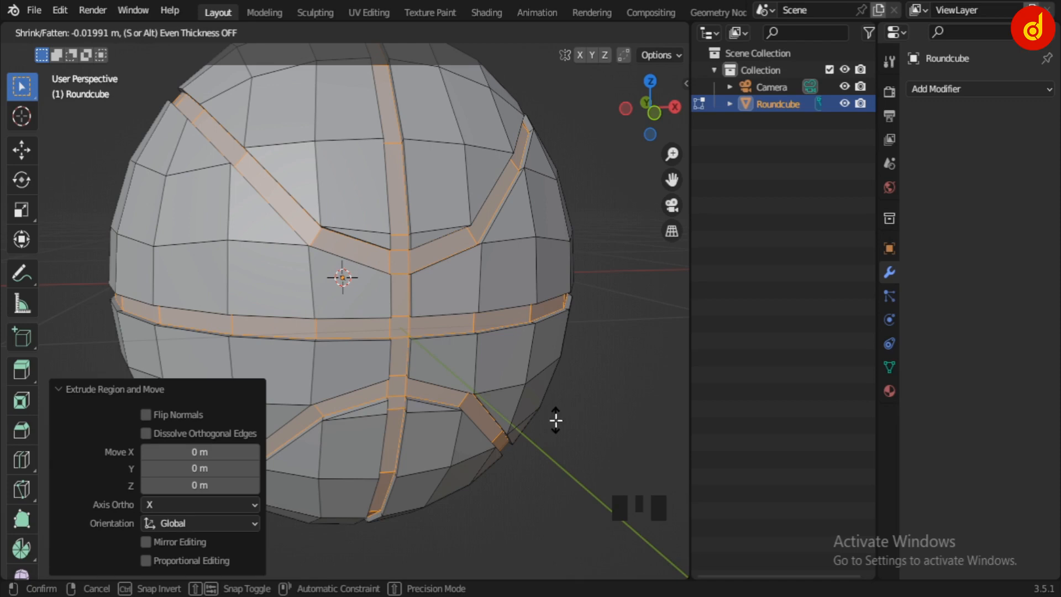
pyautogui.click(556, 420)
pyautogui.scroll(2, 583, 399)
pyautogui.scroll(-2, 584, 400)
pyautogui.press('Tab')
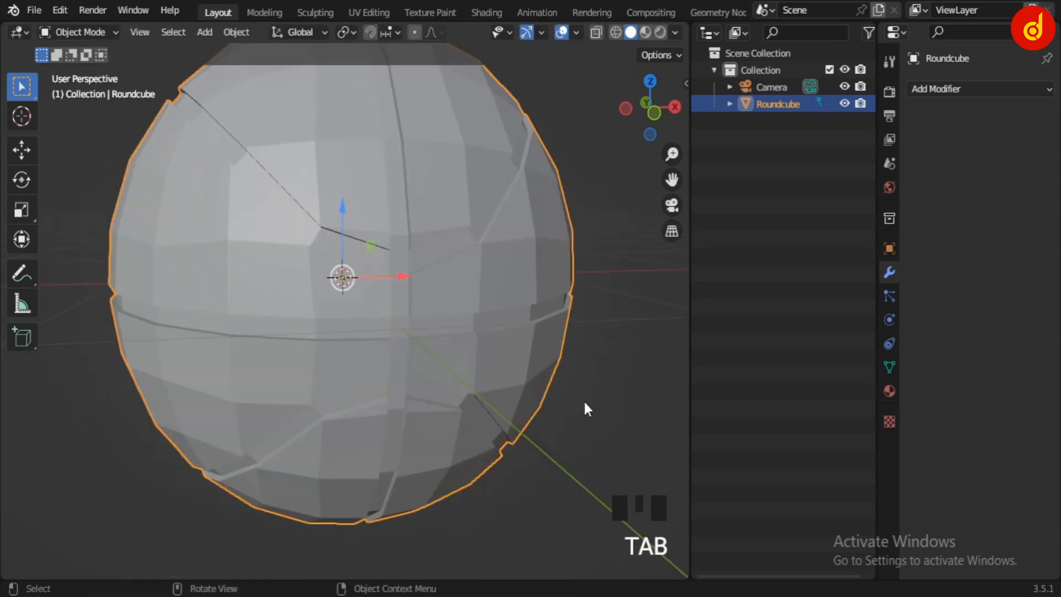
# - Add a Subdivision Surface modifier to the ball and set its viewport levels to 3
pyautogui.click(942, 88)
pyautogui.click(782, 395)
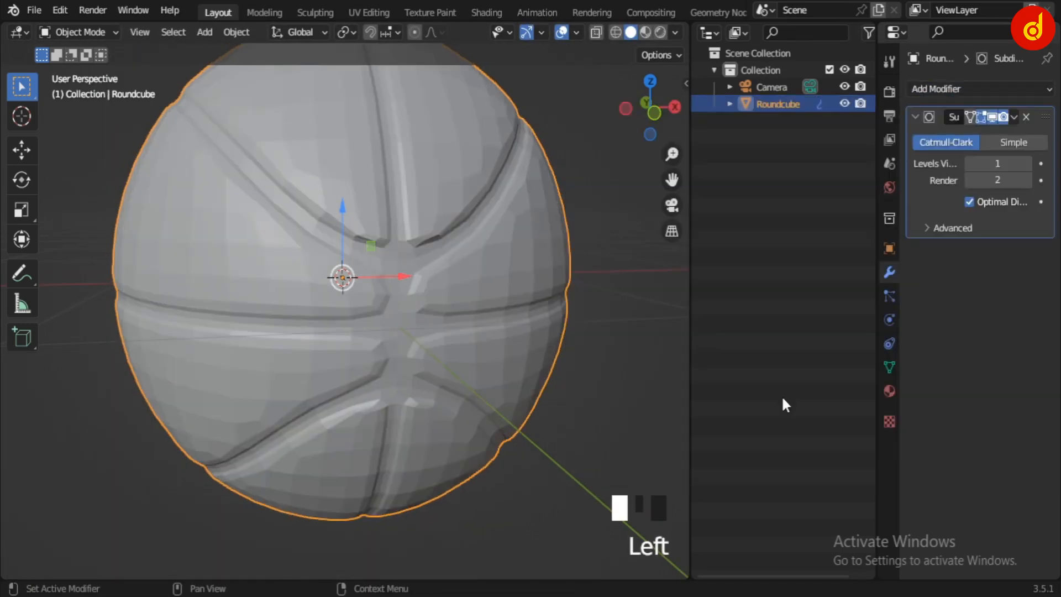
pyautogui.click(1026, 163)
pyautogui.click(1027, 163)
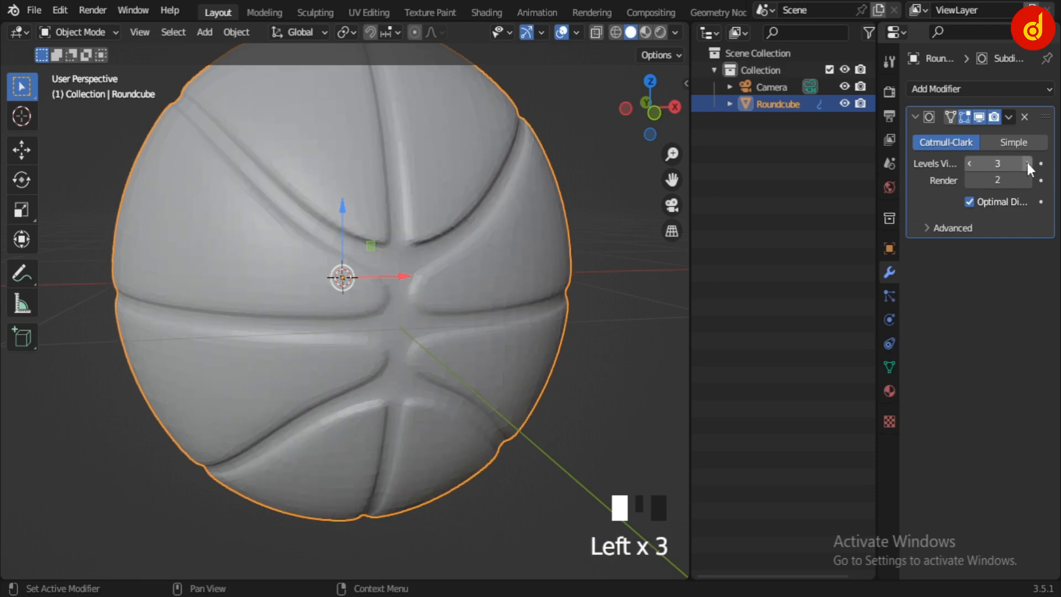
# - Set the Subdivision modifier's render levels to 3 and enable Cavity in the viewport shading
pyautogui.click(1025, 181)
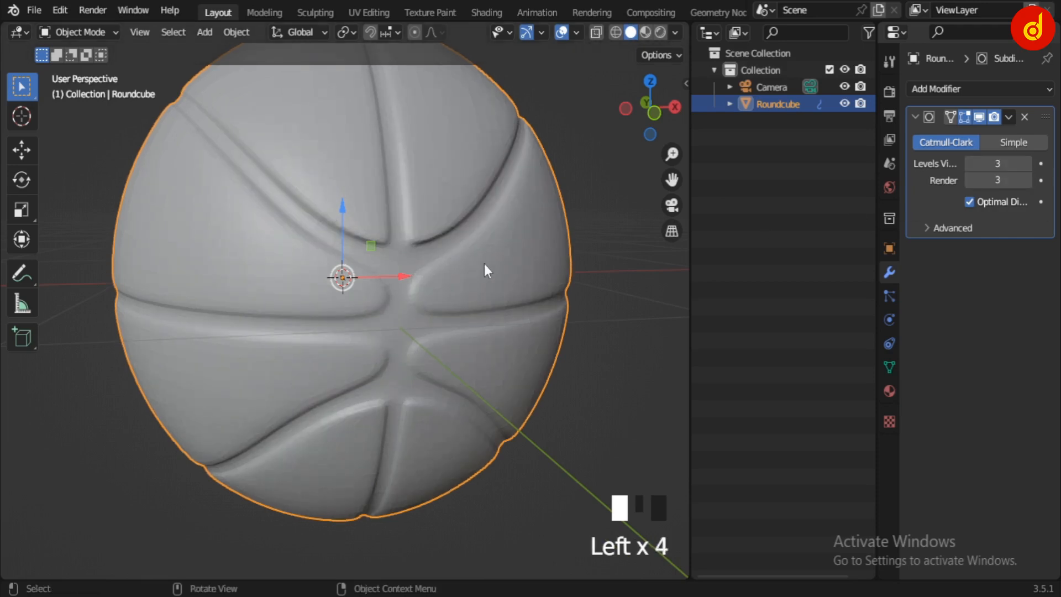
pyautogui.scroll(-2, 485, 263)
pyautogui.click(675, 34)
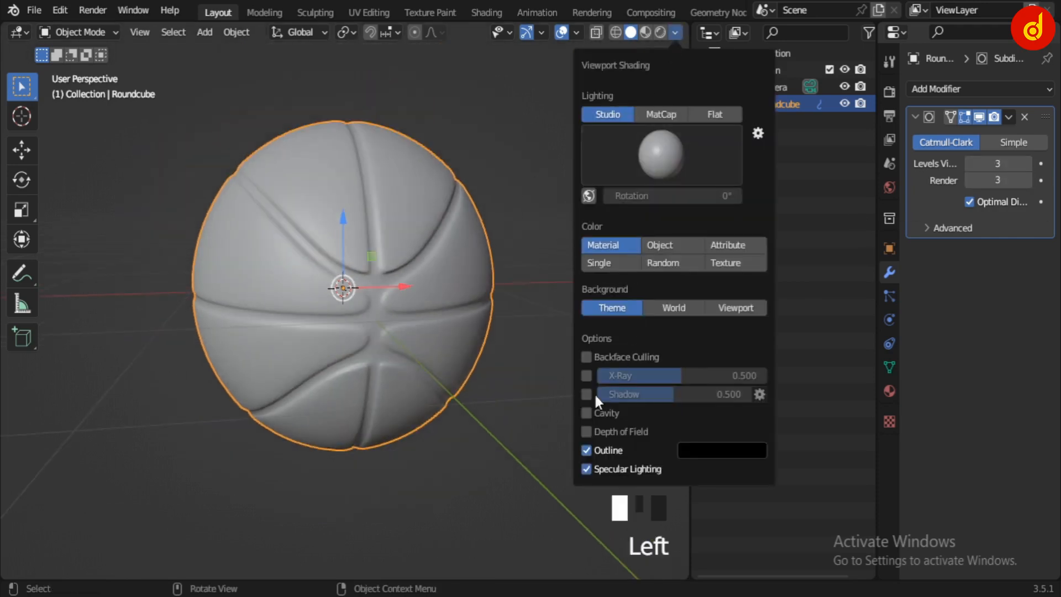
pyautogui.click(587, 413)
# - In Edit Mode, clear the selection and add a centred vertical loop cut on each side of the front's central vertical seam
pyautogui.moveTo(525, 359)
pyautogui.mouseDown(button='middle')
pyautogui.moveTo(318, 377)
pyautogui.moveTo(467, 351)
pyautogui.mouseUp(button='middle')
pyautogui.press('KP_1')
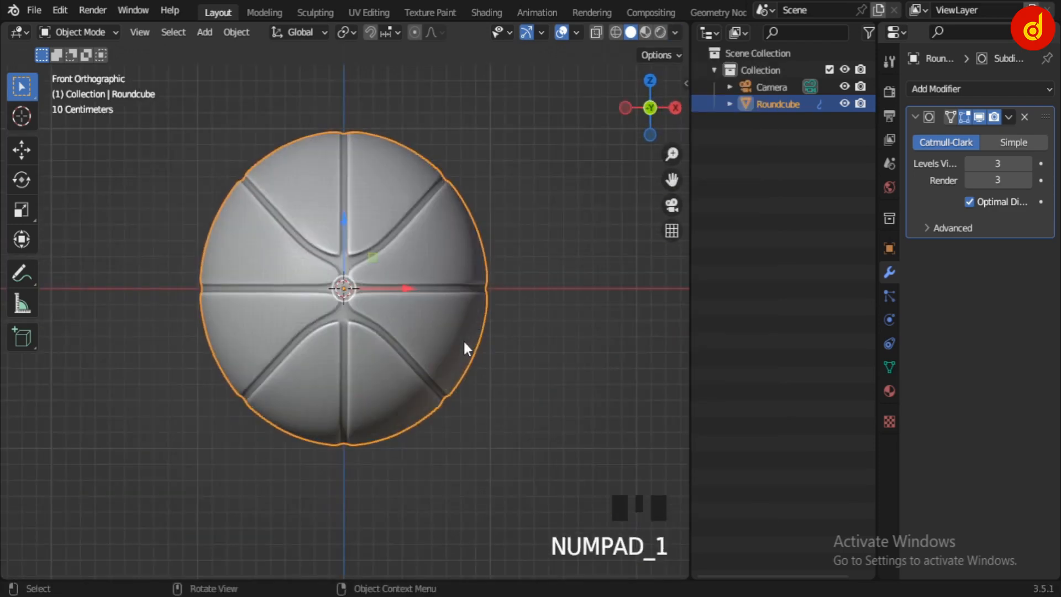
pyautogui.scroll(5, 463, 340)
pyautogui.keyDown('shift'); pyautogui.moveTo(380, 298); pyautogui.dragTo(387, 300, button='middle'); pyautogui.keyUp('shift')
pyautogui.press('Tab')
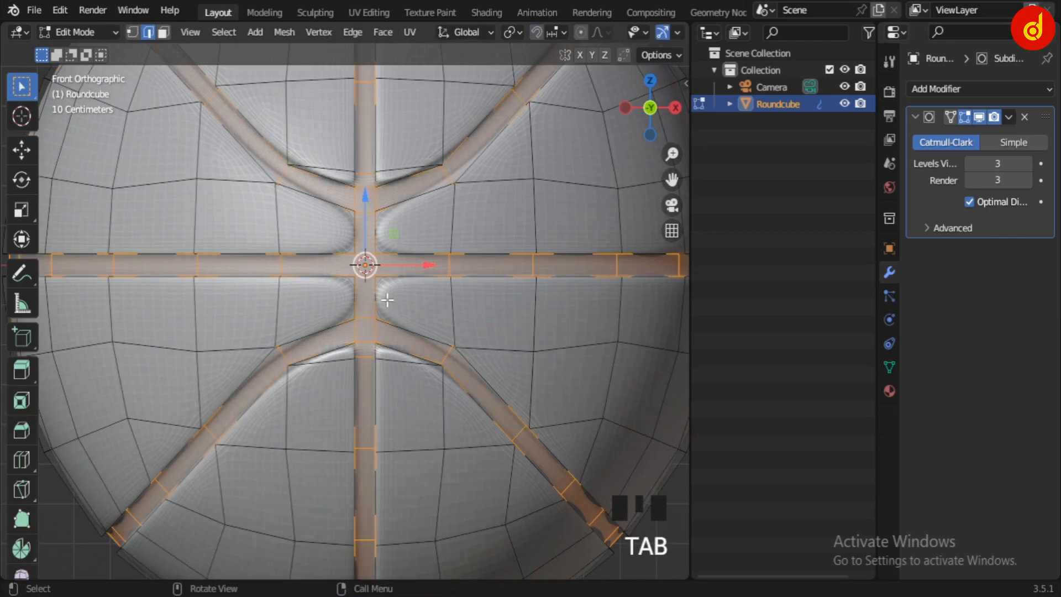
pyautogui.hotkey('ctrl', 'r')
pyautogui.rightClick(335, 317)
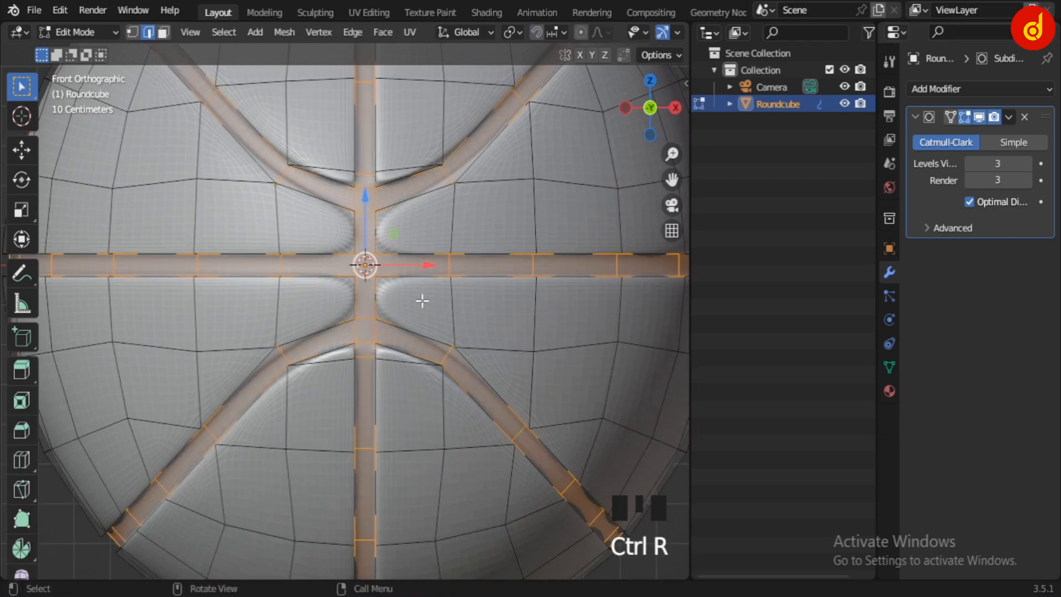
pyautogui.press('a')
pyautogui.press('a')
pyautogui.hotkey('ctrl', 'r')
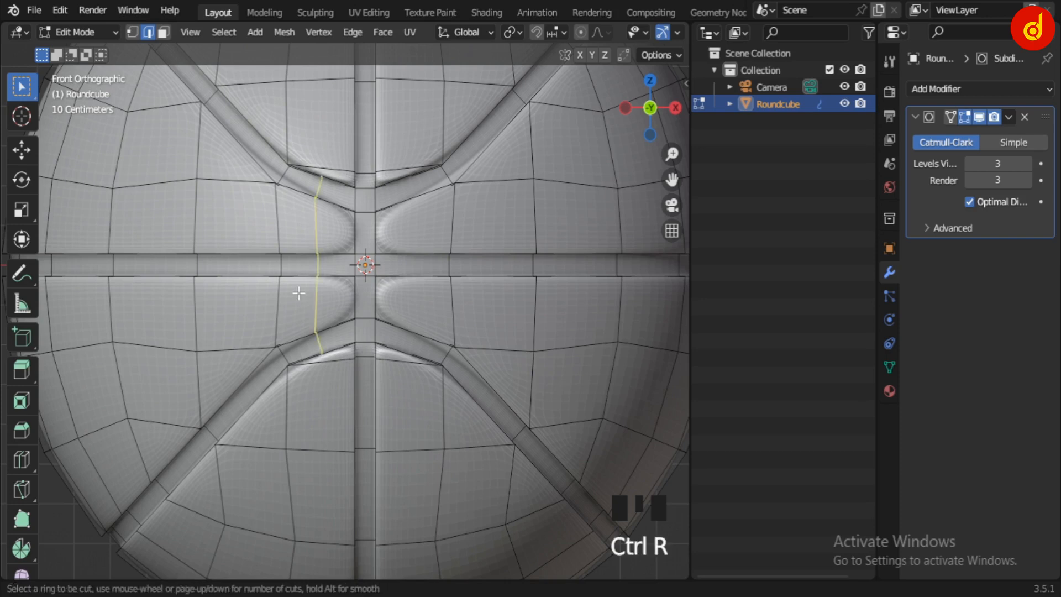
pyautogui.click(299, 293)
pyautogui.rightClick(298, 293)
pyautogui.hotkey('ctrl', 'r')
pyautogui.click(418, 296)
pyautogui.rightClick(418, 296)
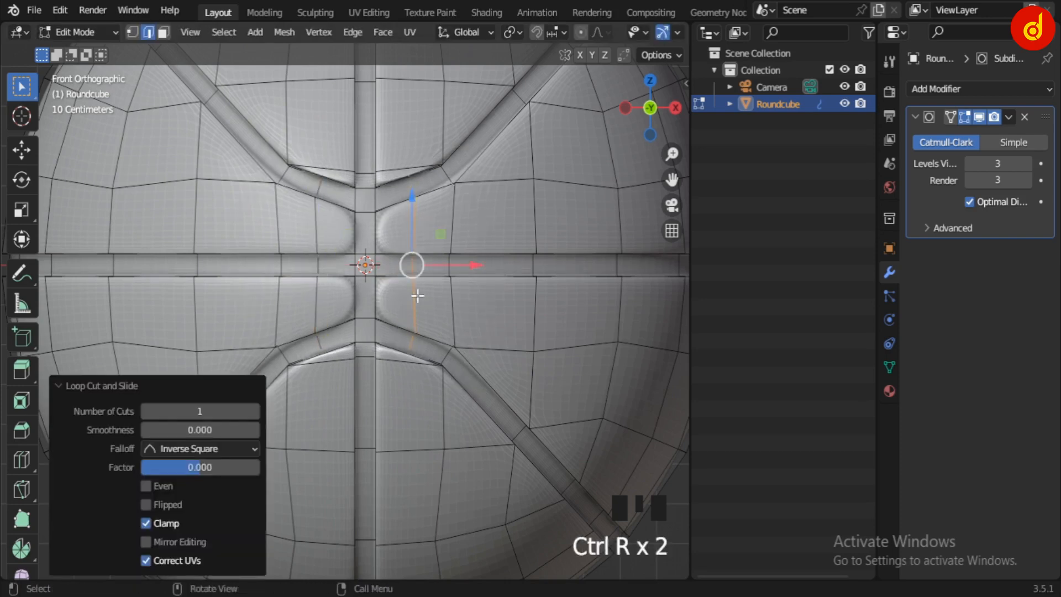
# - Add one centred horizontal loop cut above and one below the horizontal seam, and return to Object Mode
pyautogui.hotkey('ctrl', 'r')
pyautogui.click(323, 243)
pyautogui.rightClick(324, 243)
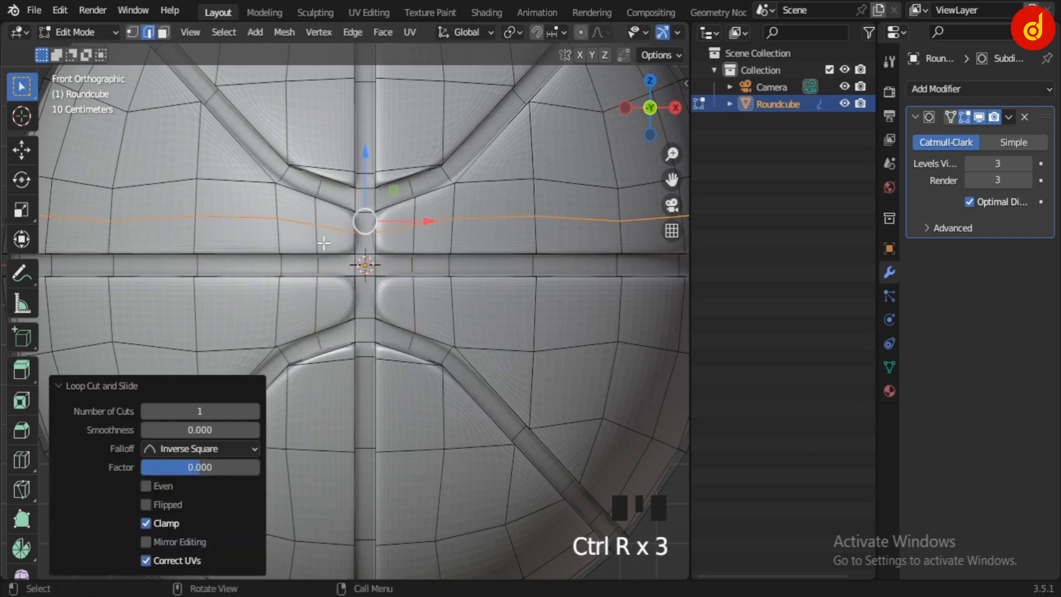
pyautogui.hotkey('ctrl', 'r')
pyautogui.click(420, 326)
pyautogui.rightClick(420, 326)
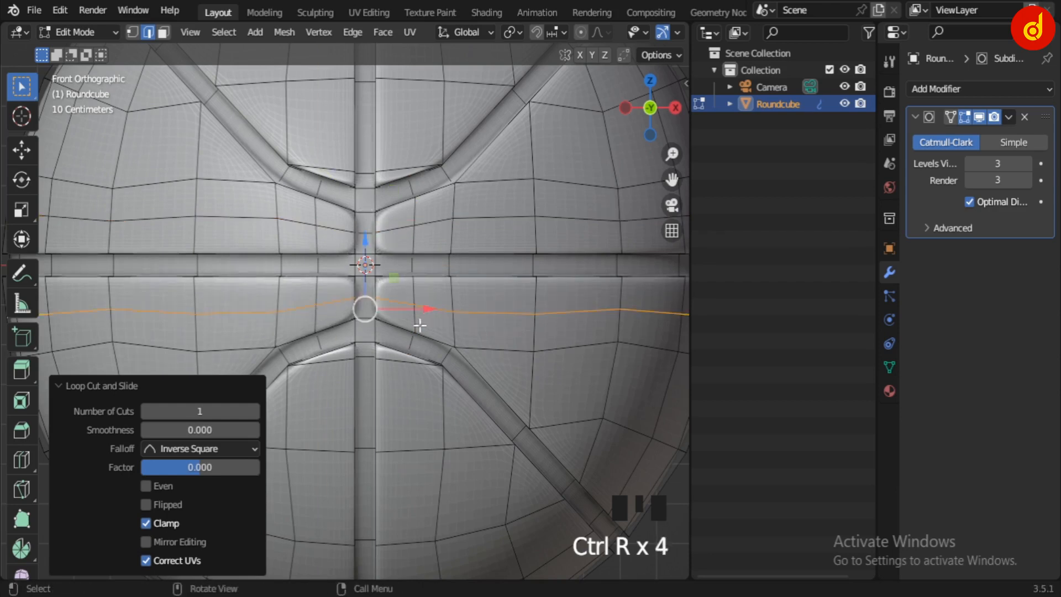
pyautogui.press('Tab')
pyautogui.scroll(-5, 451, 325)
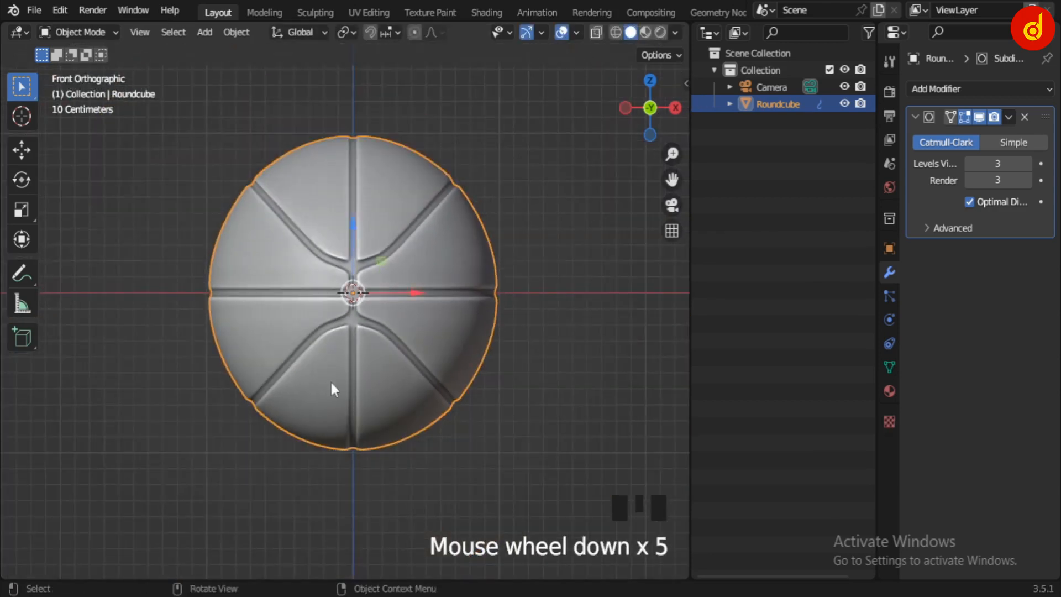
# - On the back of the ball, add a centred vertical loop cut on each side of the central vertical seam
pyautogui.moveTo(329, 384); pyautogui.dragTo(418, 386, button='middle')
pyautogui.scroll(2, 417, 384)
pyautogui.press('Tab')
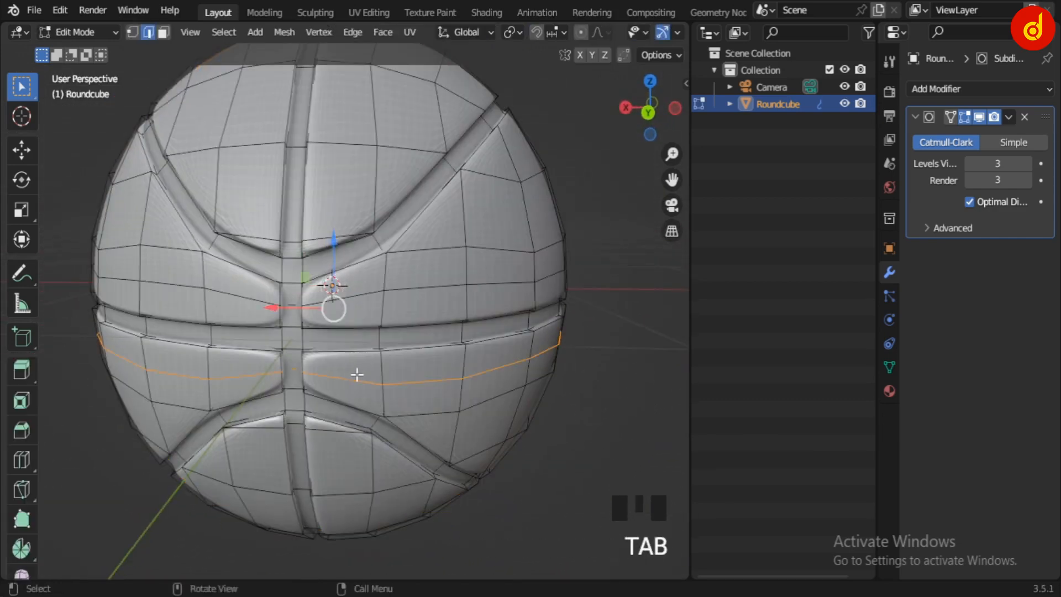
pyautogui.hotkey('ctrl', 'r')
pyautogui.click(350, 372)
pyautogui.rightClick(350, 372)
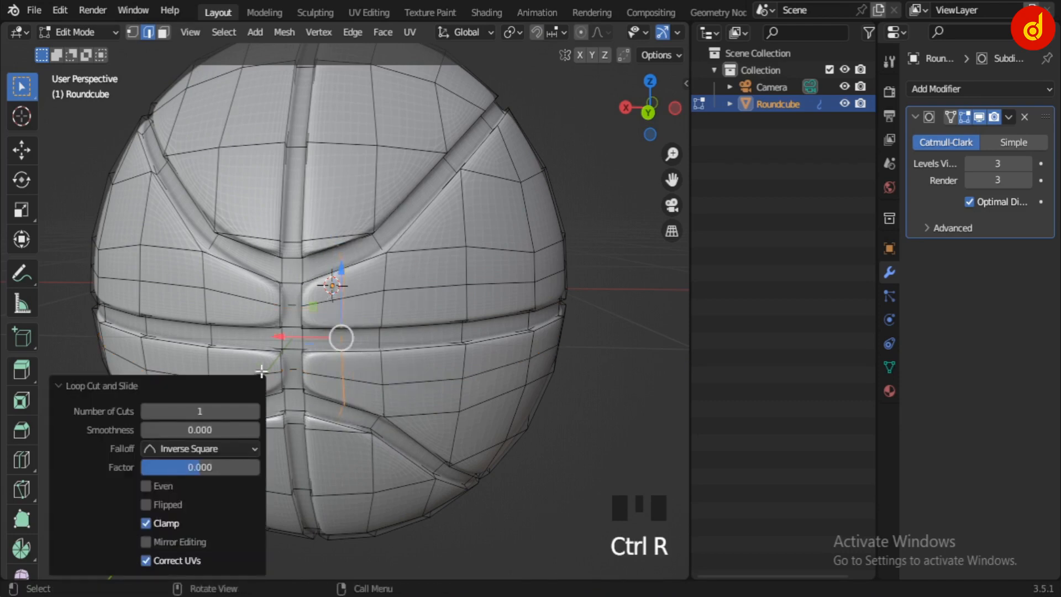
pyautogui.hotkey('ctrl', 'r')
pyautogui.click(245, 343)
pyautogui.rightClick(245, 343)
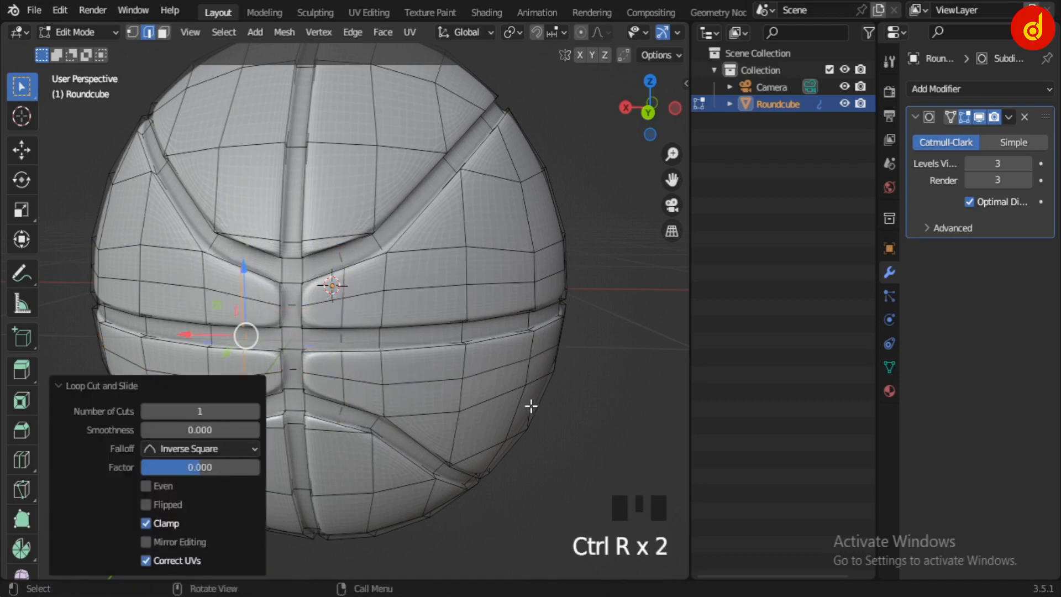
# - Inspect the ball's base mesh with the subdivision display temporarily off, and review the smoothed ball in Object Mode
pyautogui.click(980, 117)
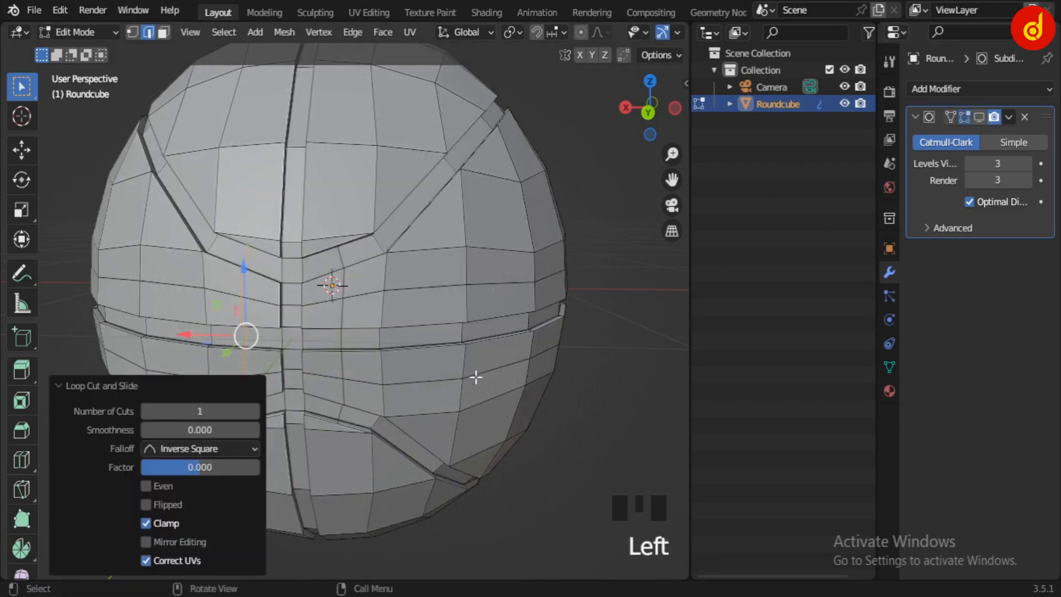
pyautogui.moveTo(353, 507); pyautogui.dragTo(608, 497, button='middle')
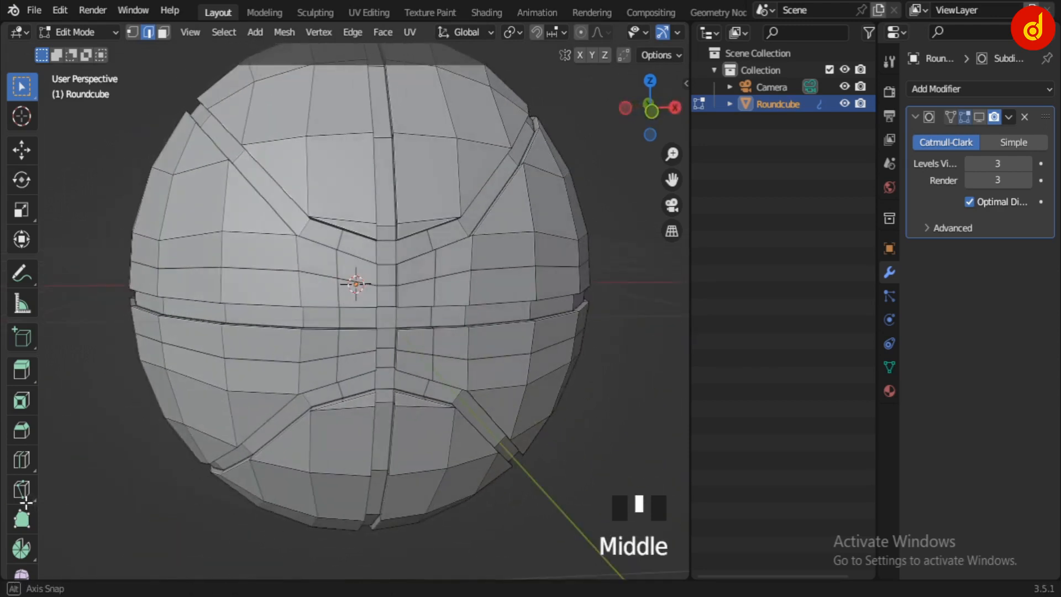
pyautogui.click(979, 117)
pyautogui.press('Tab')
pyautogui.scroll(-3, 586, 288)
pyautogui.click(254, 414)
pyautogui.moveTo(253, 415); pyautogui.dragTo(496, 420, button='middle')
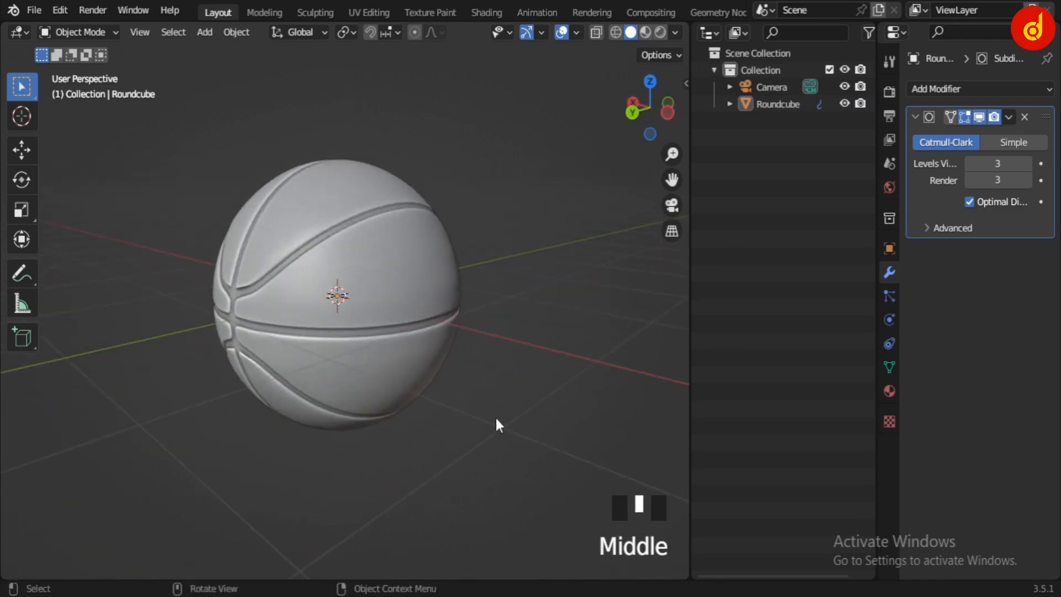
# - In front view with X-ray, select the vertices around the central seam junctions and scale them along Z by about 1.119
pyautogui.press('KP_1')
pyautogui.scroll(7, 496, 417)
pyautogui.scroll(-3, 450, 283)
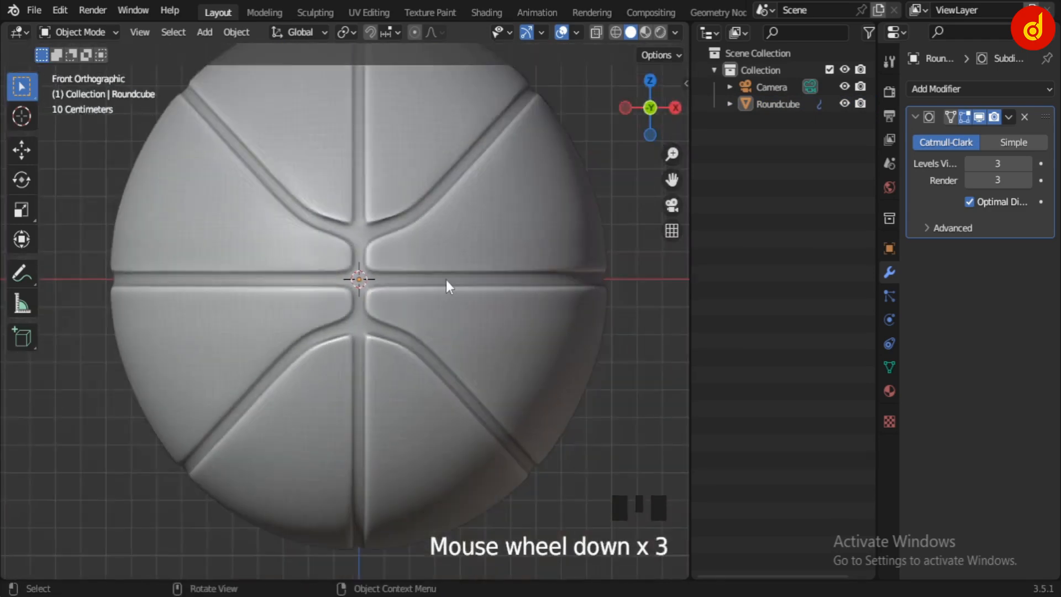
pyautogui.click(445, 280)
pyautogui.press('Tab')
pyautogui.scroll(2, 445, 278)
pyautogui.press('1')
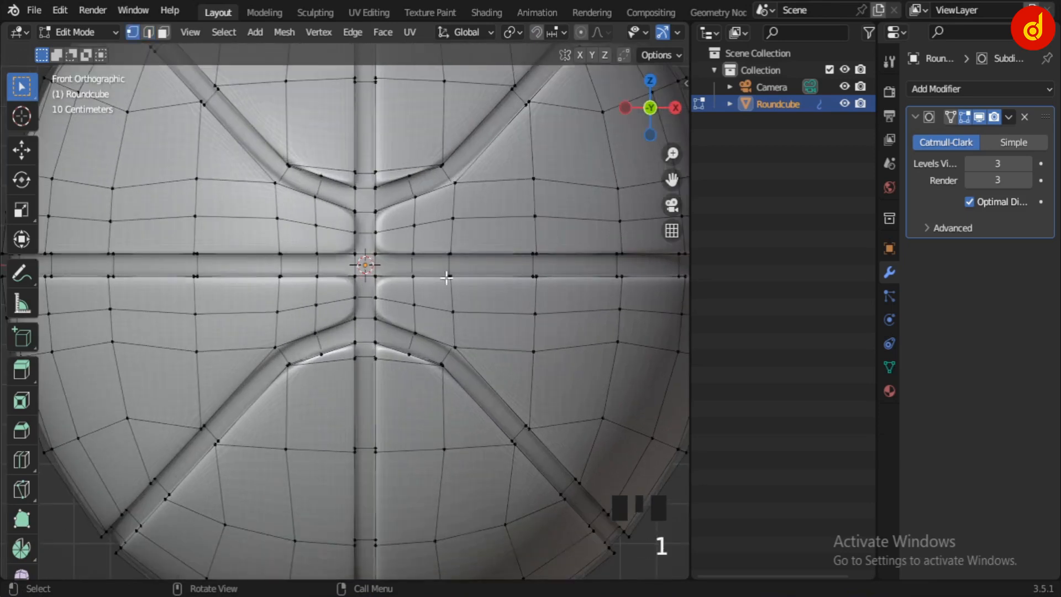
pyautogui.hotkey('alt', 'z')
pyautogui.moveTo(336, 133); pyautogui.dragTo(394, 386)
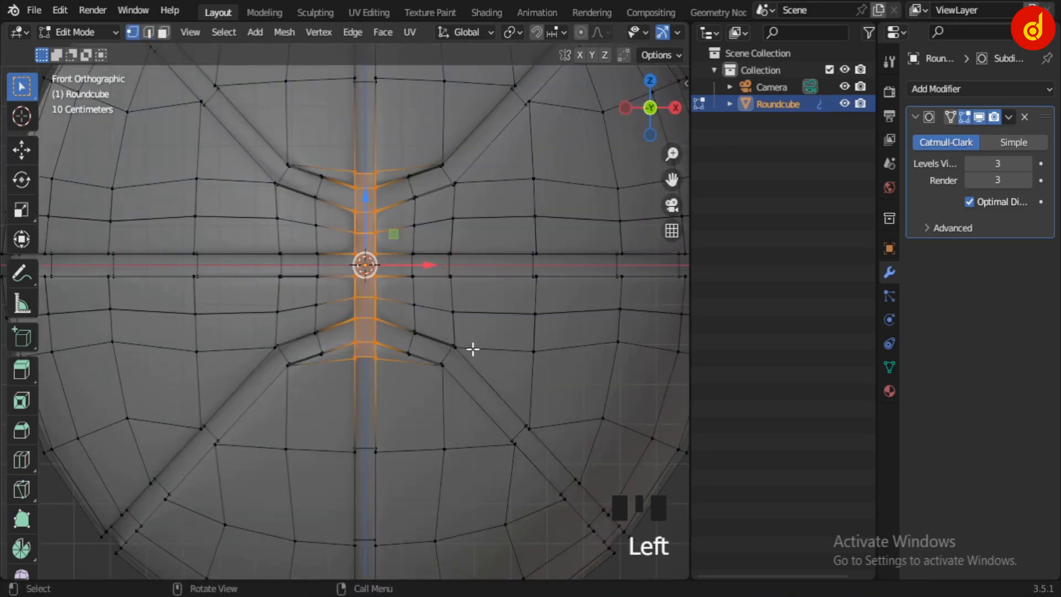
pyautogui.press('s')
pyautogui.press('z')
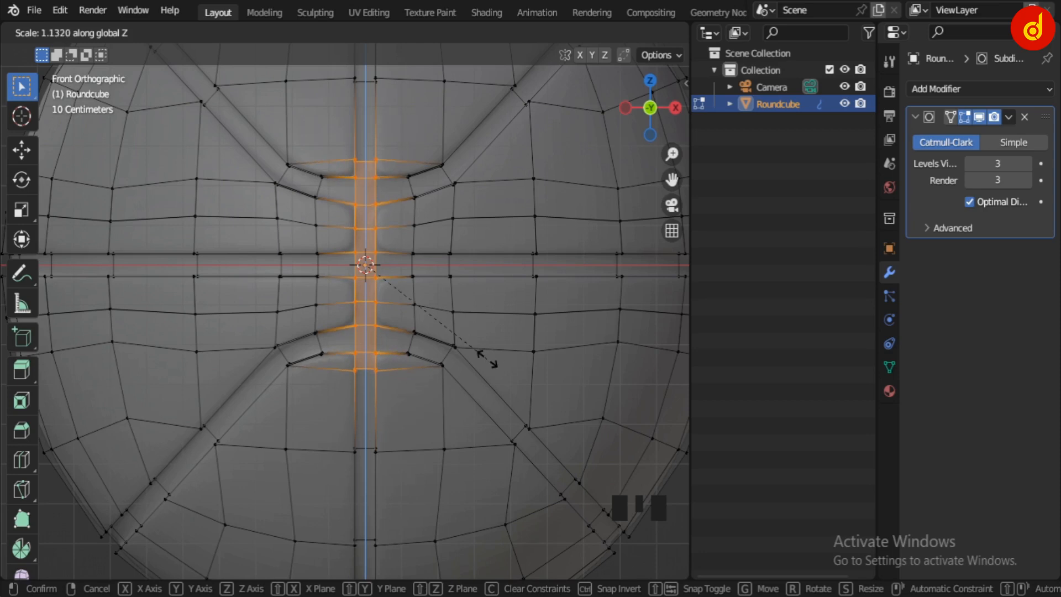
pyautogui.click(486, 358)
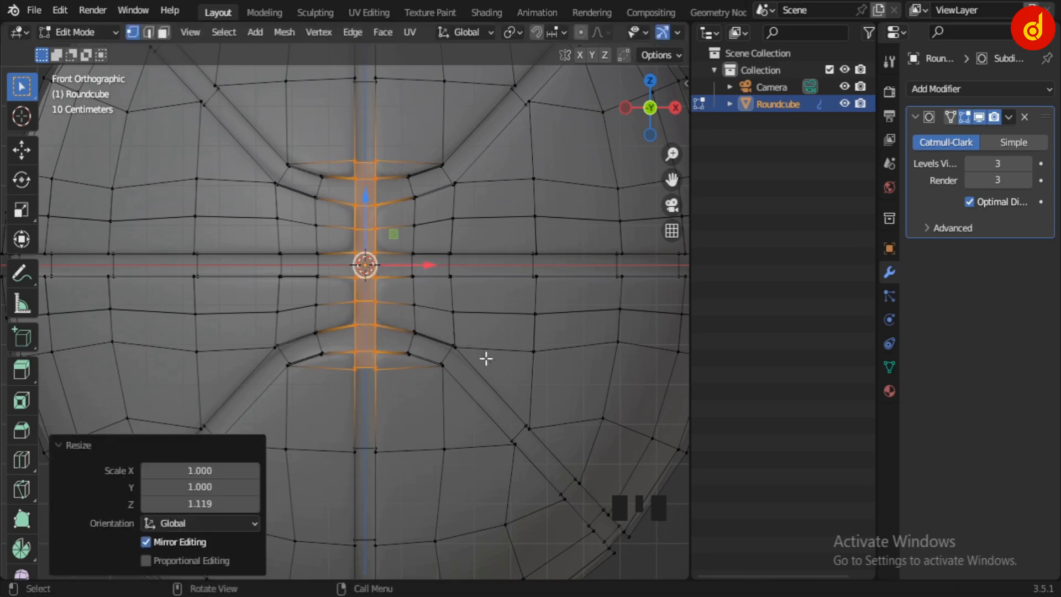
pyautogui.press('Tab')
pyautogui.hotkey('alt', 'z')
pyautogui.scroll(-4, 486, 360)
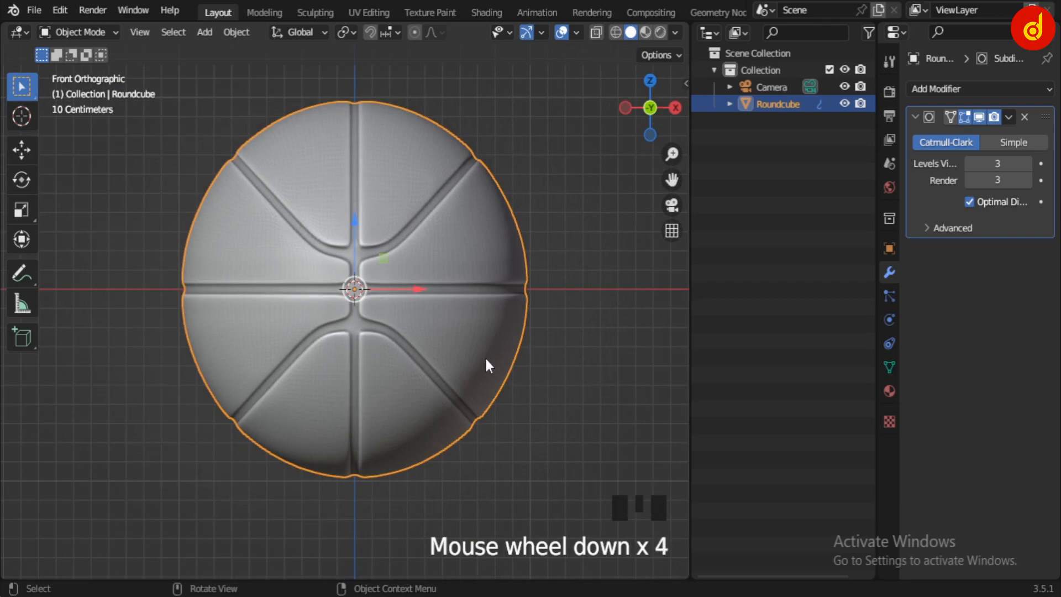
# - Scale the selected central seam vertices along Z by about 0.96 and return to Object Mode
pyautogui.scroll(3, 485, 357)
pyautogui.press('Tab')
pyautogui.scroll(1, 485, 359)
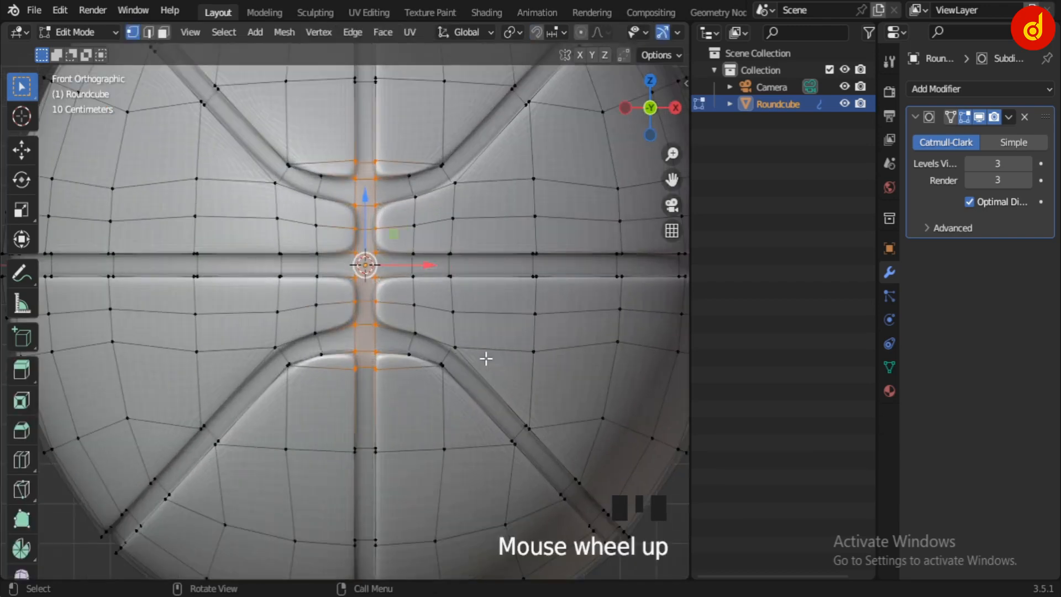
pyautogui.press('s')
pyautogui.press('z')
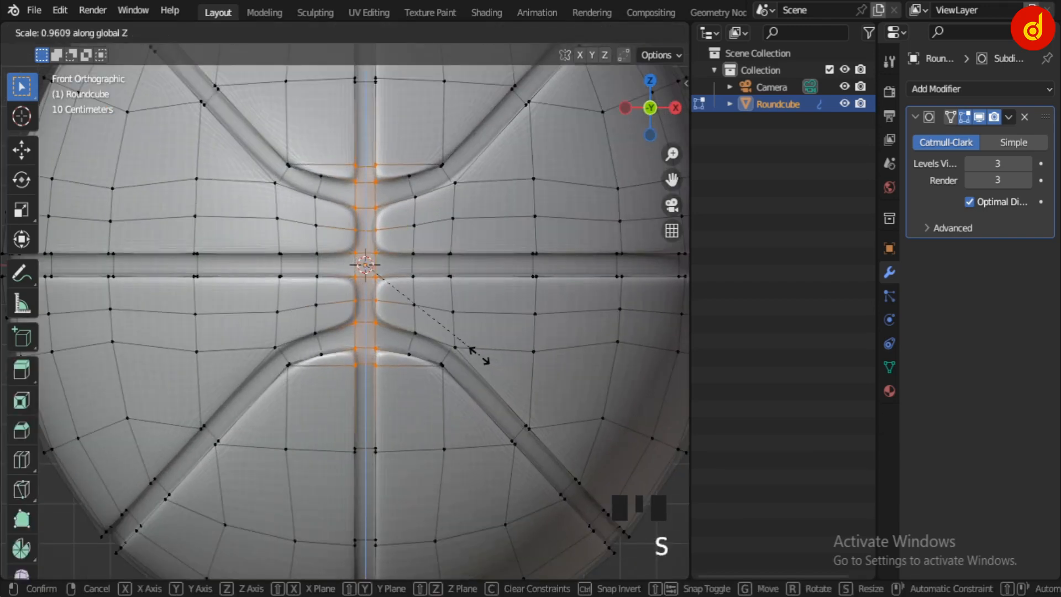
pyautogui.click(479, 356)
pyautogui.press('Tab')
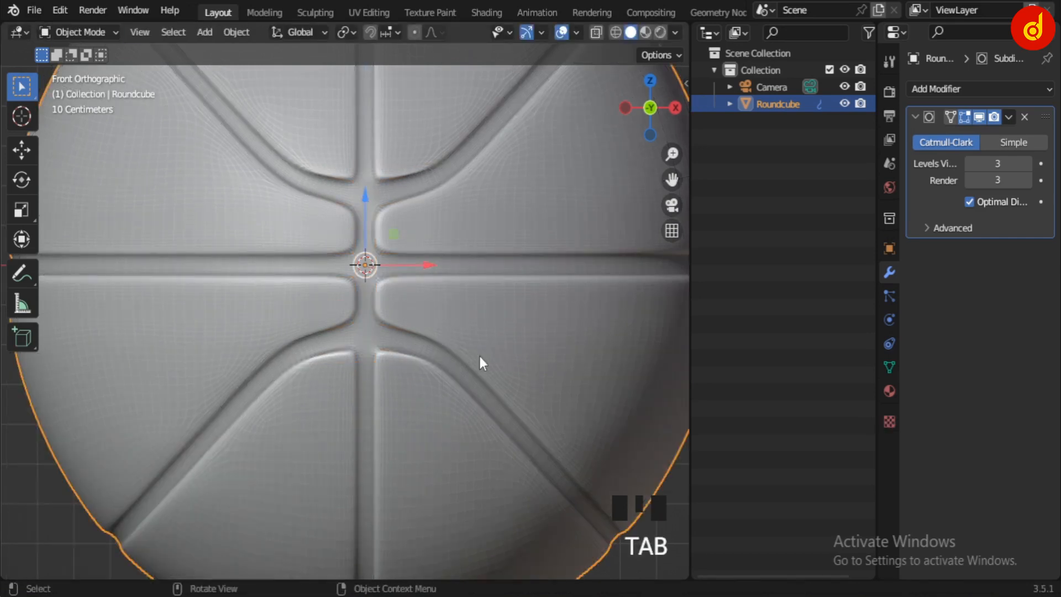
# - Fine-tune the Z scale of the central seam vertices slightly and review the grooves in Object Mode
pyautogui.press('Tab')
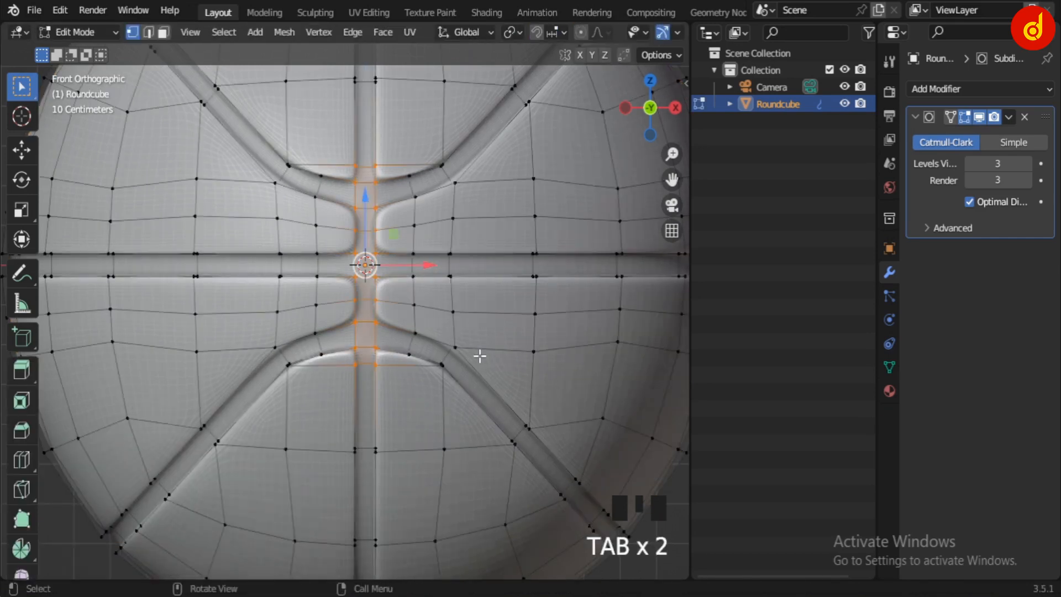
pyautogui.press('s')
pyautogui.press('z')
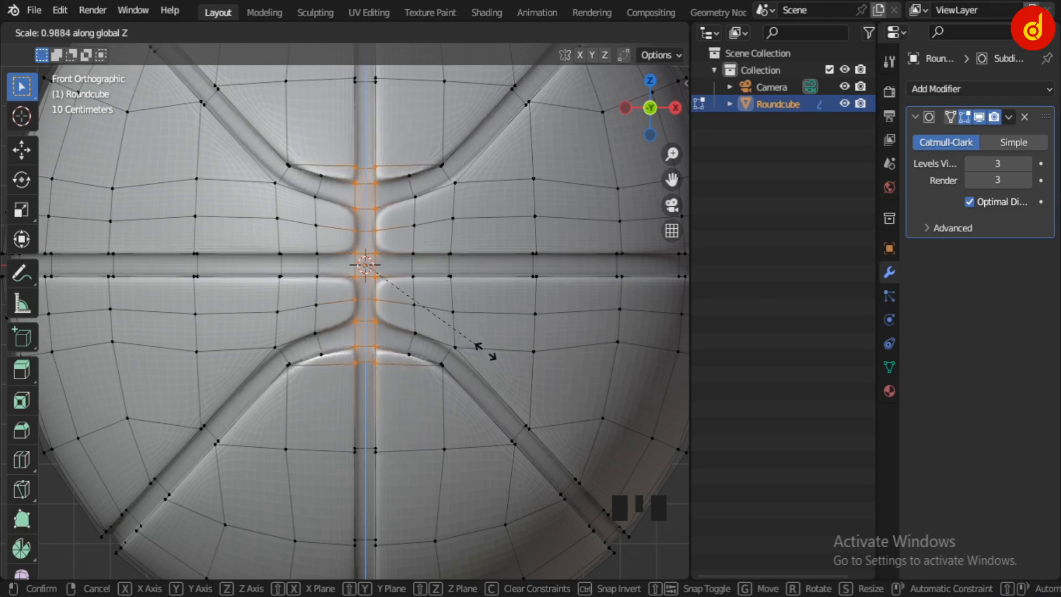
pyautogui.click(490, 352)
pyautogui.press('Tab')
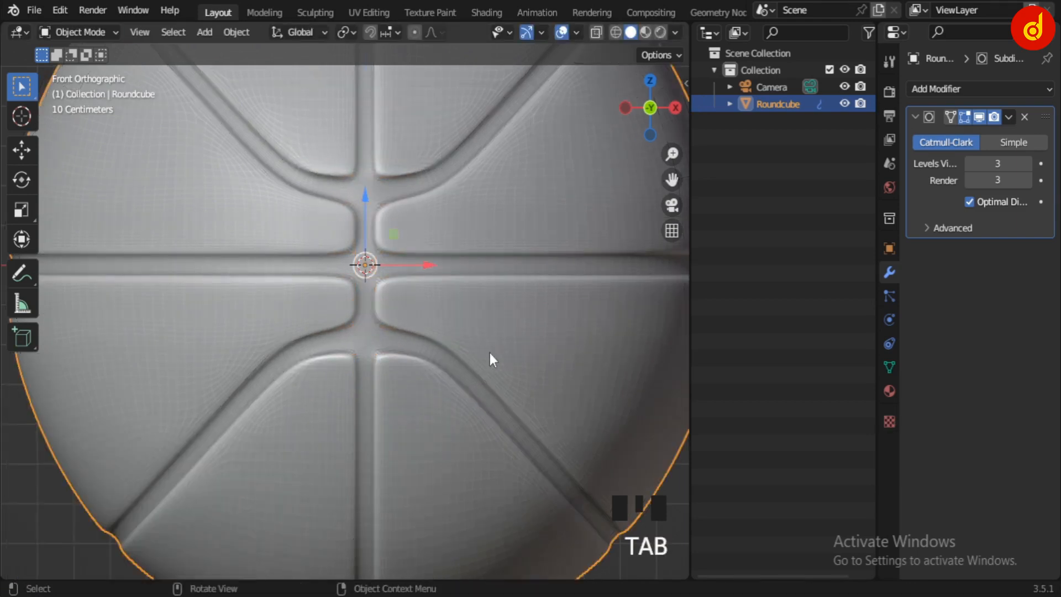
pyautogui.scroll(-2, 489, 352)
pyautogui.scroll(2, 490, 353)
pyautogui.press('Tab')
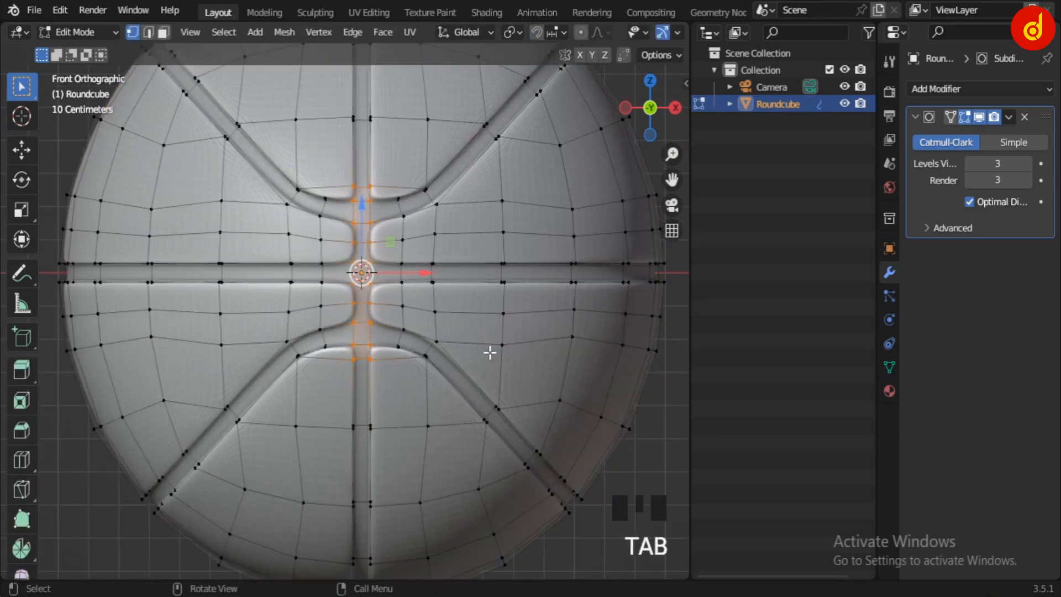
pyautogui.press('Tab')
pyautogui.scroll(-4, 490, 352)
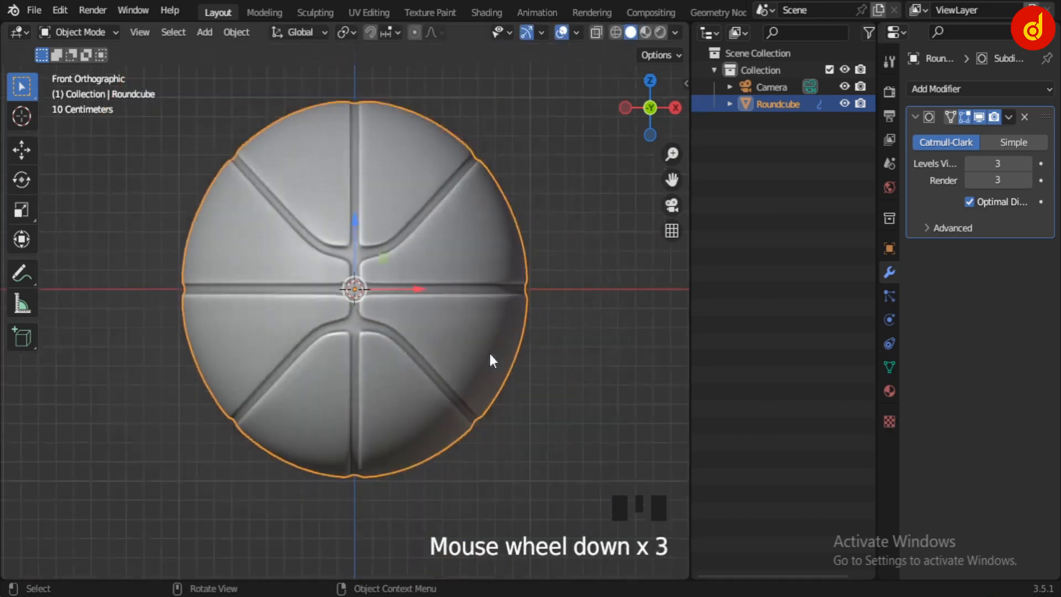
# - Select the vertices at the upper-right seam's bend with X-ray on and move them about 0.032 m in X and 0.044 m in Z
pyautogui.click(522, 413)
pyautogui.moveTo(522, 413); pyautogui.dragTo(410, 334, button='middle')
pyautogui.press('KP_1')
pyautogui.scroll(3, 352, 401)
pyautogui.scroll(2, 420, 307)
pyautogui.click(421, 261)
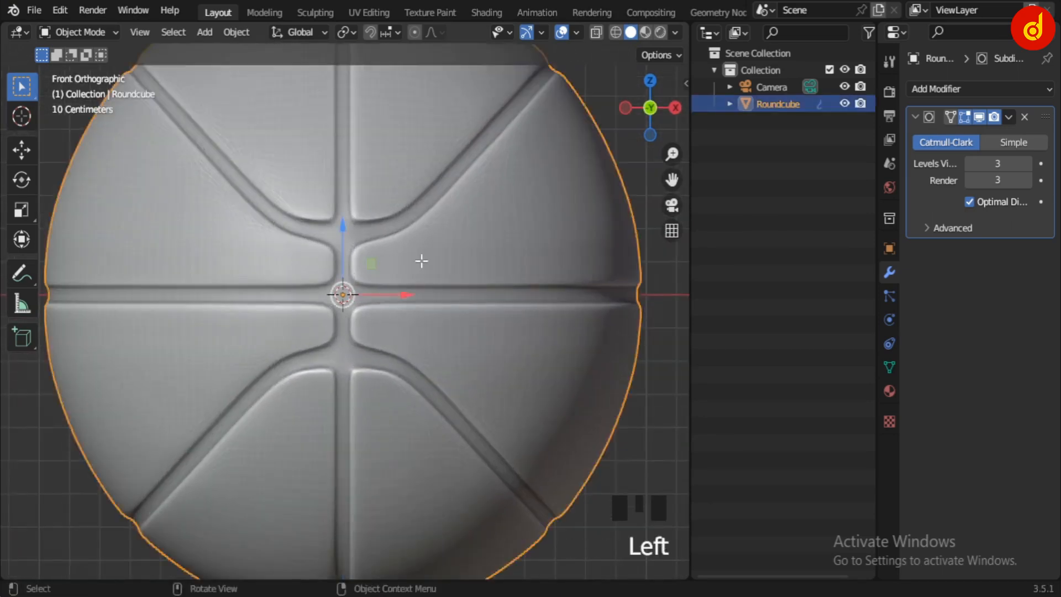
pyautogui.press('Tab')
pyautogui.keyDown('shift'); pyautogui.moveTo(422, 260); pyautogui.dragTo(409, 292, button='middle'); pyautogui.keyUp('shift')
pyautogui.scroll(2, 408, 293)
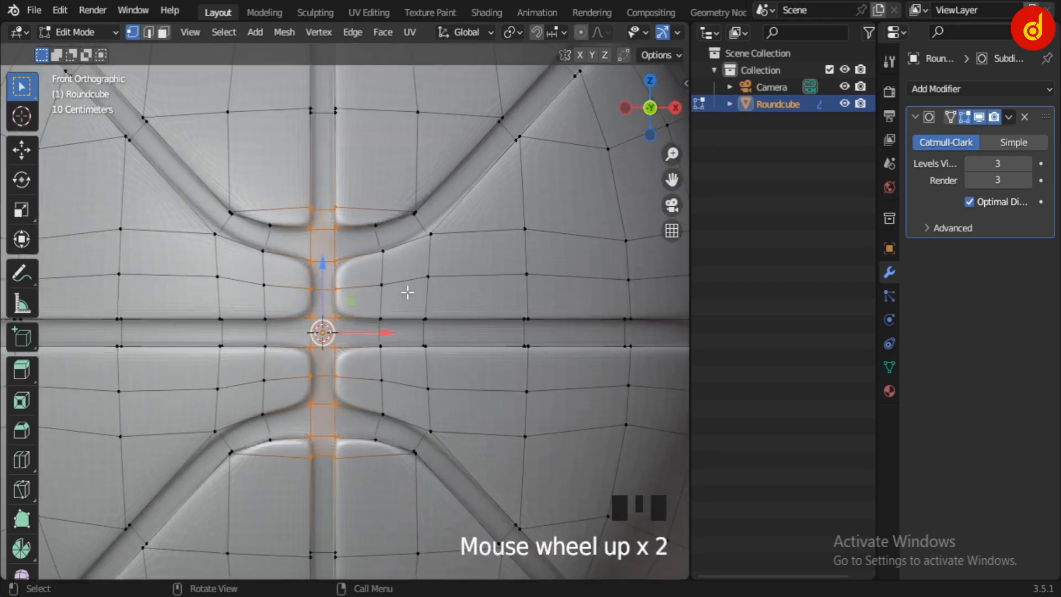
pyautogui.hotkey('alt', 'z')
pyautogui.moveTo(403, 185); pyautogui.dragTo(451, 248)
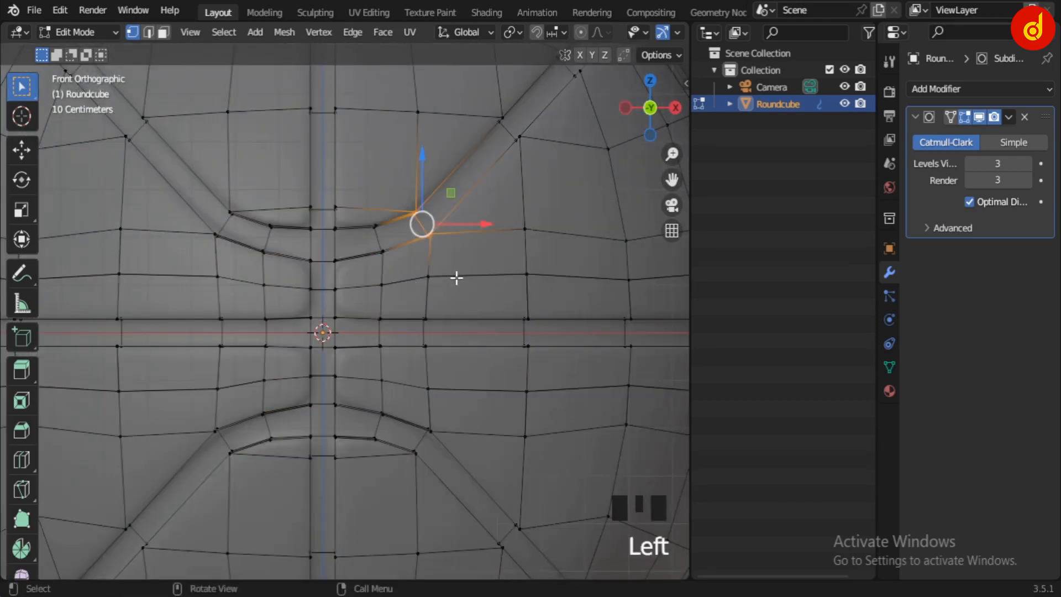
pyautogui.press('g')
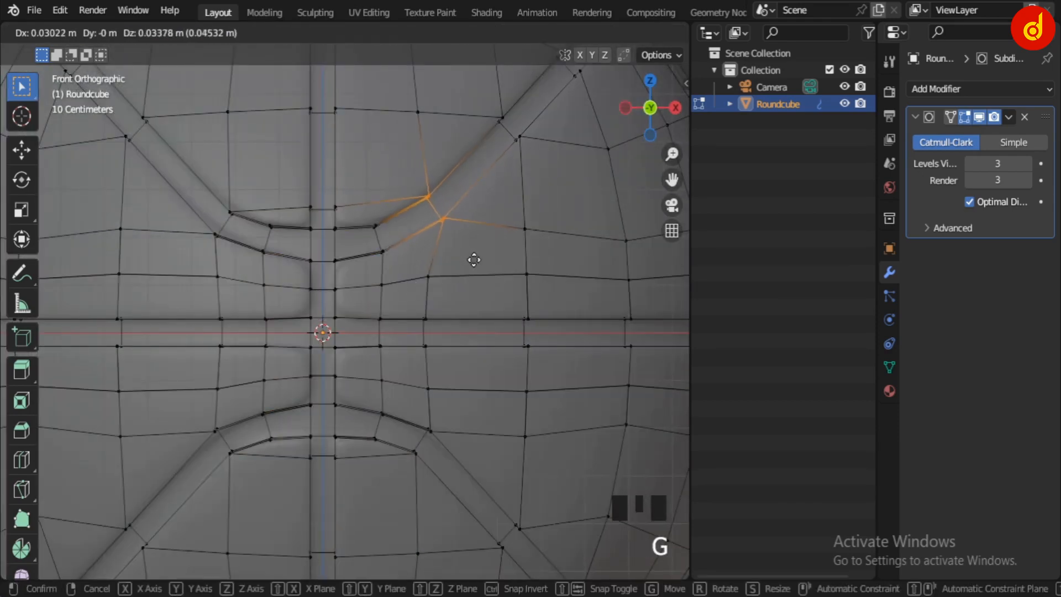
pyautogui.click(470, 258)
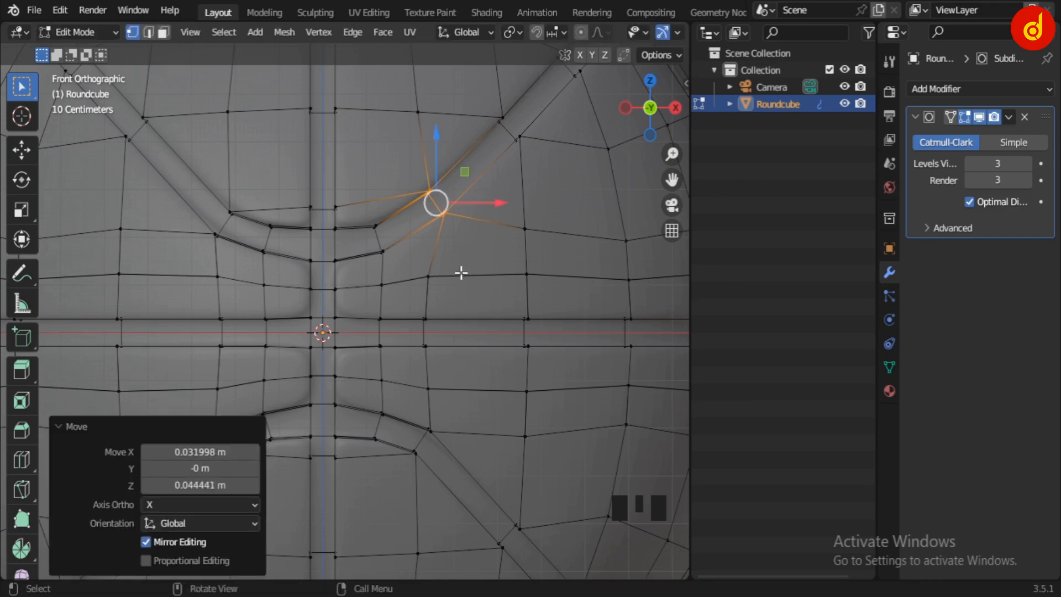
# - Return to Object Mode and examine the seam grooves around the central junctions in perspective and front views
pyautogui.press('Tab')
pyautogui.moveTo(457, 288); pyautogui.dragTo(470, 302, button='middle')
pyautogui.hotkey('alt', 'z')
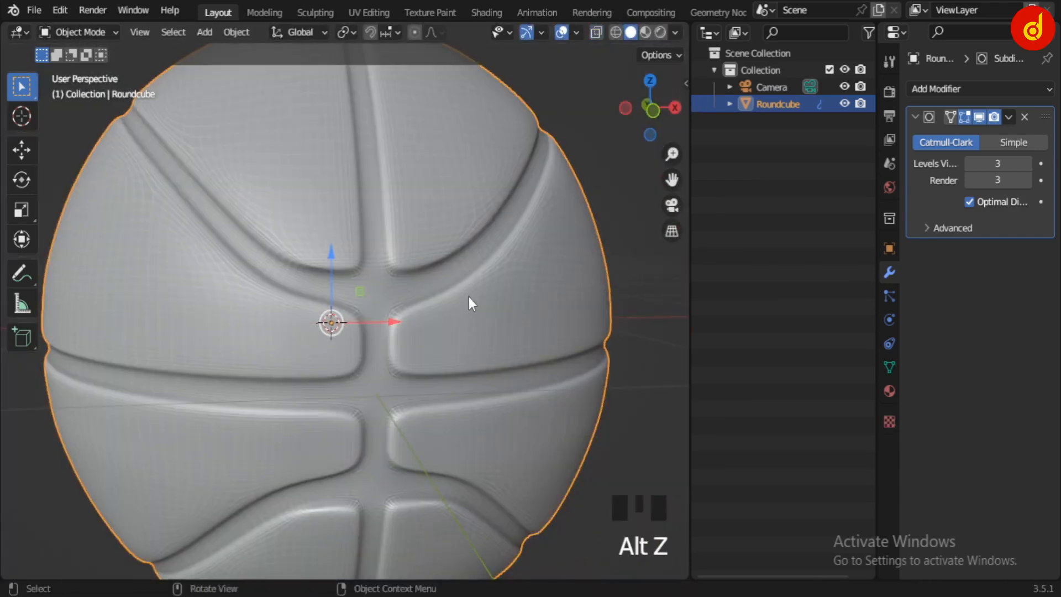
pyautogui.scroll(-2, 468, 296)
pyautogui.moveTo(468, 297); pyautogui.dragTo(421, 313, button='middle')
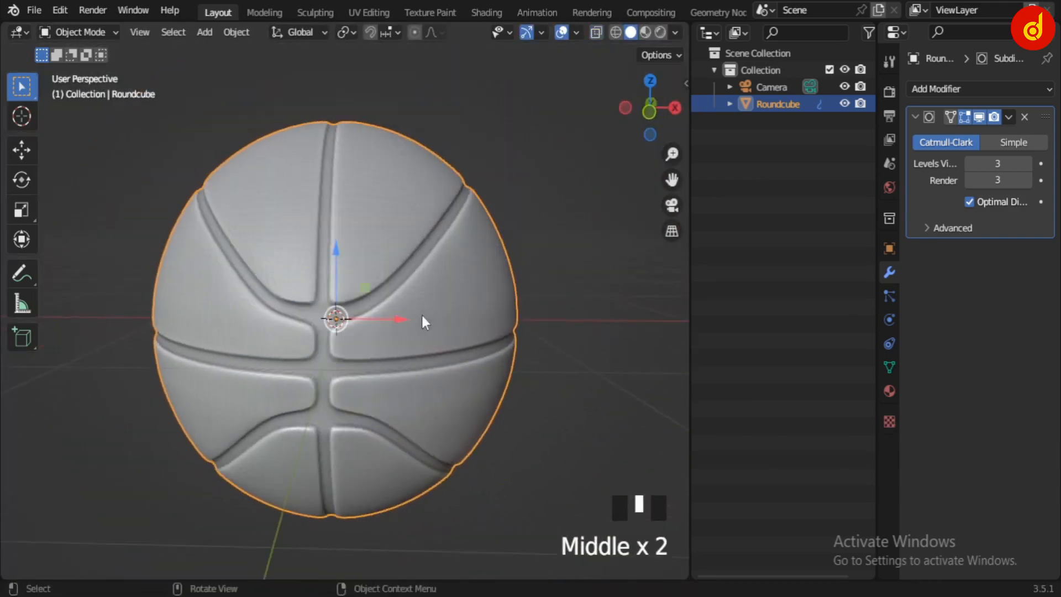
pyautogui.press('KP_1')
pyautogui.scroll(1, 421, 312)
pyautogui.scroll(3, 423, 321)
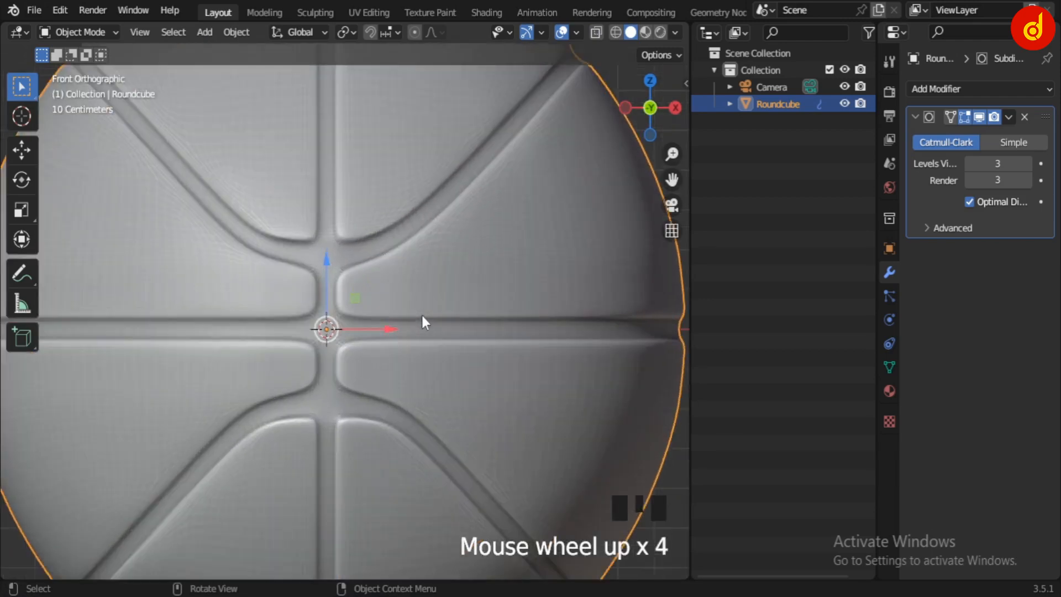
pyautogui.scroll(-2, 423, 317)
pyautogui.keyDown('shift'); pyautogui.moveTo(422, 316); pyautogui.dragTo(450, 323, button='middle'); pyautogui.keyUp('shift')
pyautogui.hotkey('alt', 'z')
pyautogui.hotkey('alt', 'z')
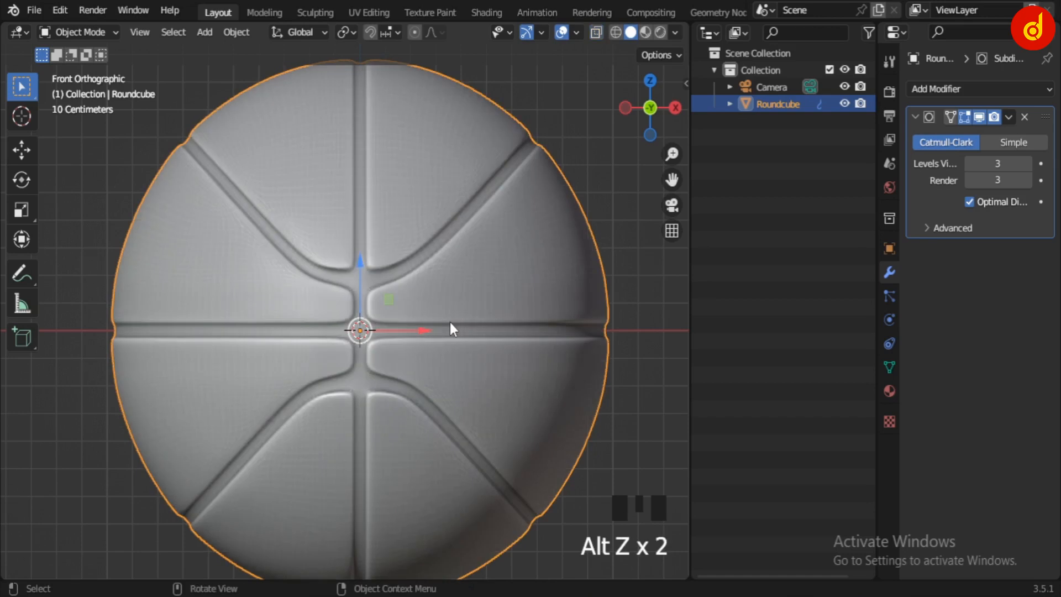
# - With X-ray on, select the vertices at the upper-left seam's bend and move them about -0.032 m in X and 0.026 m in Z
pyautogui.scroll(1, 450, 323)
pyautogui.press('Tab')
pyautogui.scroll(1, 449, 322)
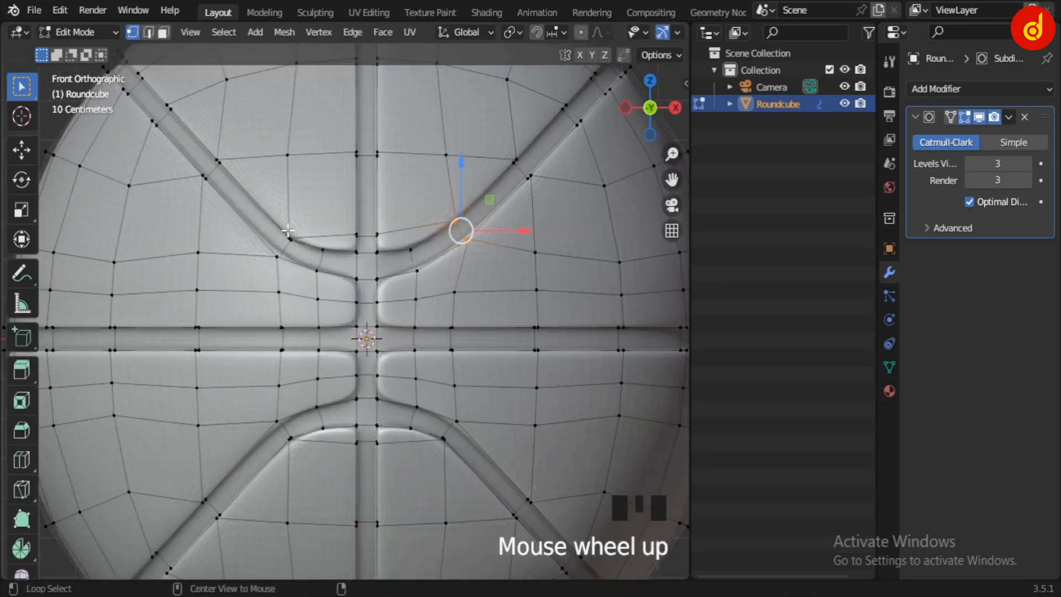
pyautogui.hotkey('alt', 'z')
pyautogui.moveTo(262, 214); pyautogui.dragTo(302, 273)
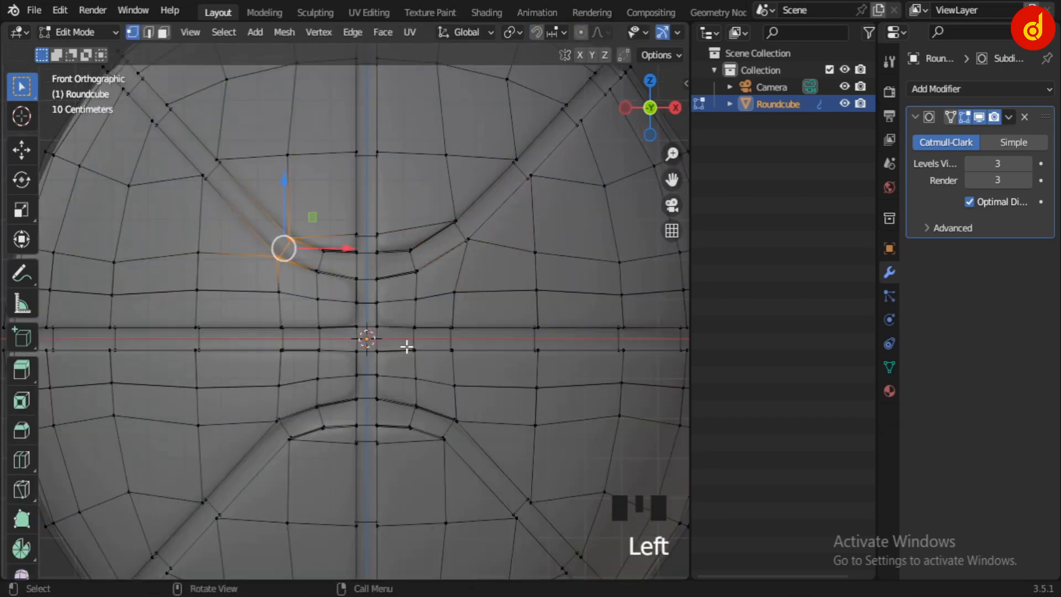
pyautogui.press('g')
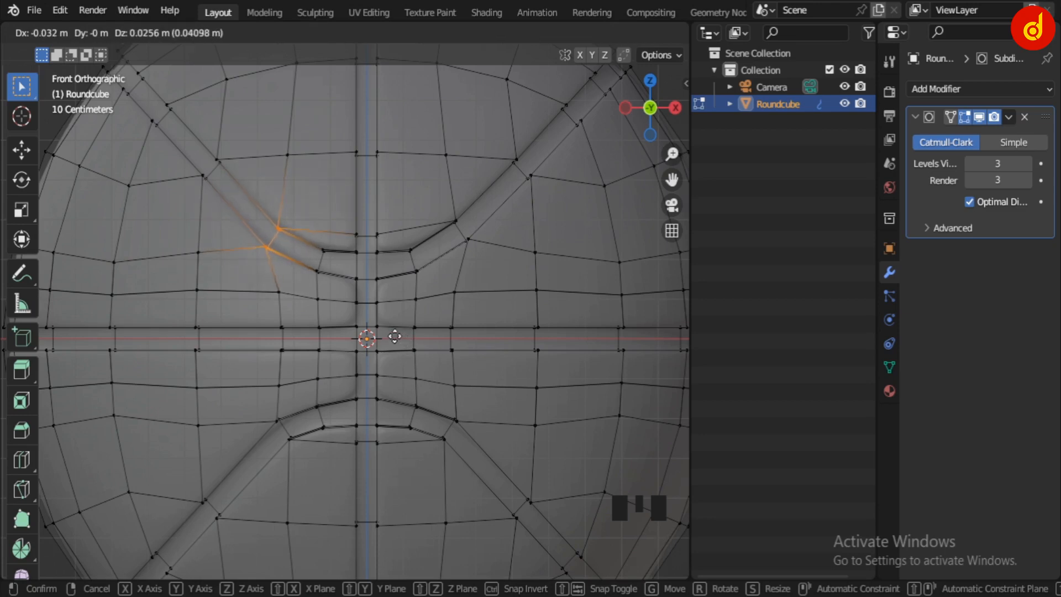
pyautogui.click(395, 336)
pyautogui.press('Tab')
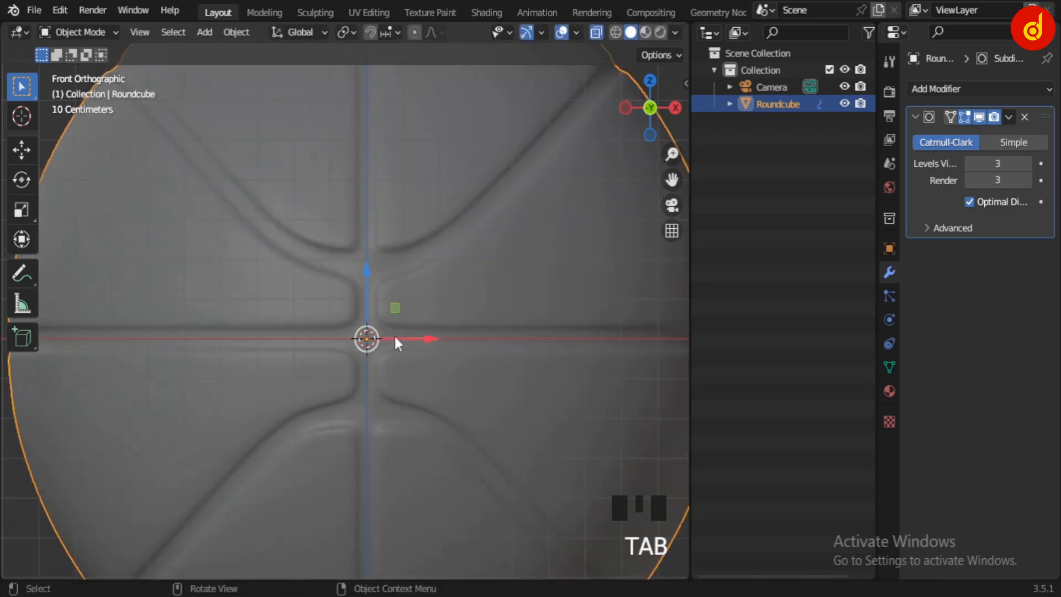
# - Select the vertices at the lower-left seam's bend and move them about -0.026 m in X and -0.032 m in Z
pyautogui.press('Tab')
pyautogui.keyDown('shift'); pyautogui.moveTo(338, 426); pyautogui.dragTo(311, 366, button='middle'); pyautogui.keyUp('shift')
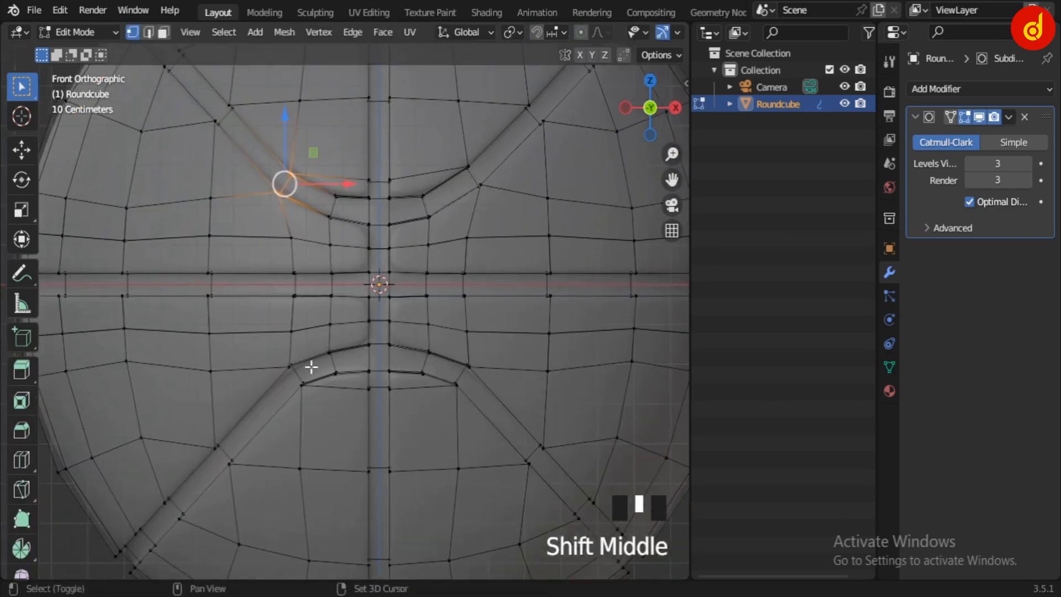
pyautogui.moveTo(281, 353); pyautogui.dragTo(316, 410)
pyautogui.press('g')
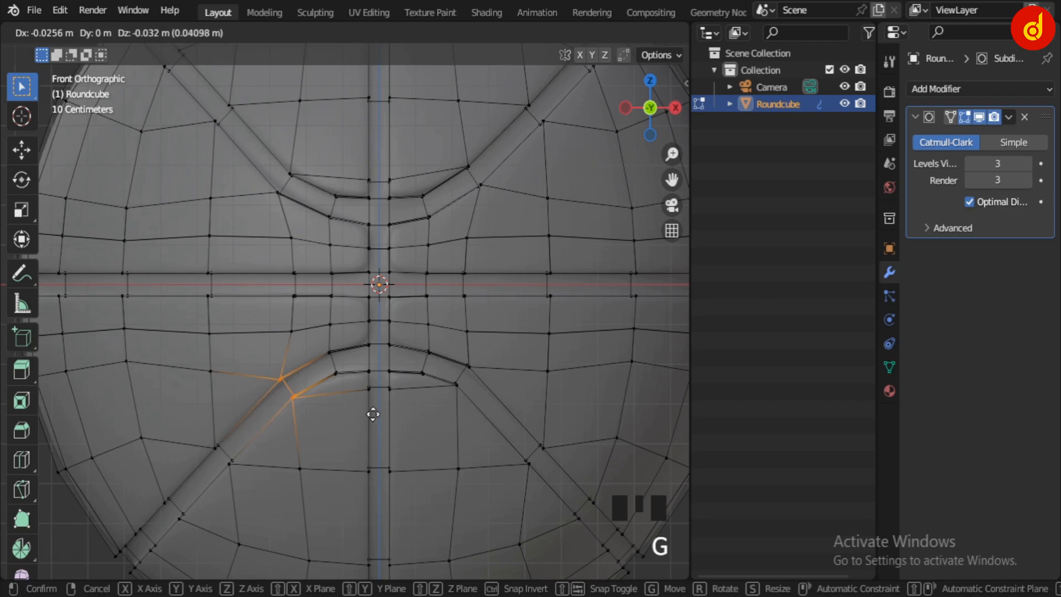
pyautogui.click(373, 414)
# - Select the vertices at the lower-right seam's bend and move them about 0.026 m in X and -0.030 m in Z
pyautogui.moveTo(445, 351); pyautogui.dragTo(485, 398)
pyautogui.press('g')
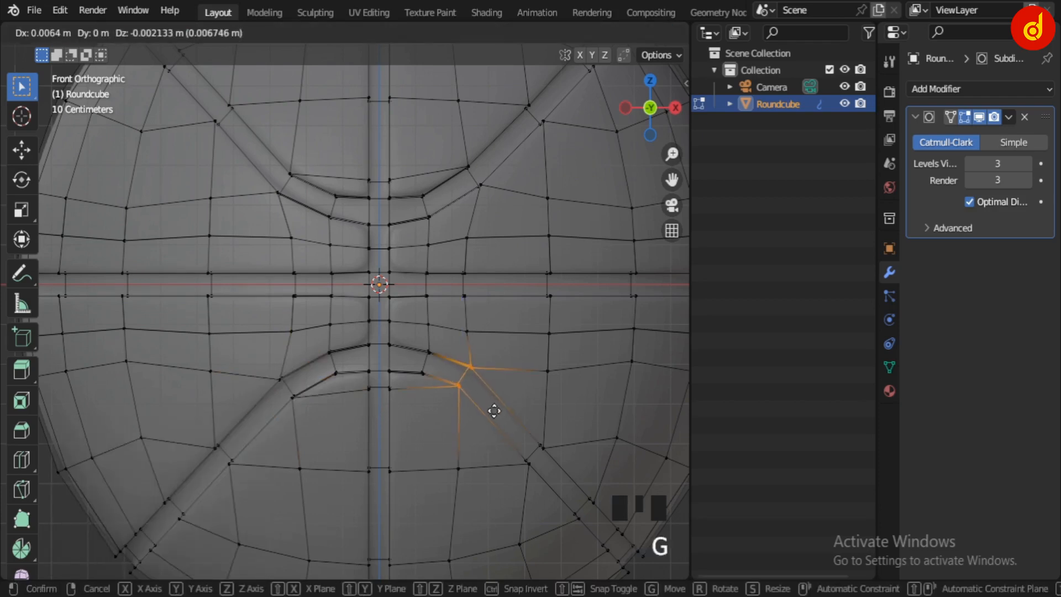
pyautogui.click(498, 416)
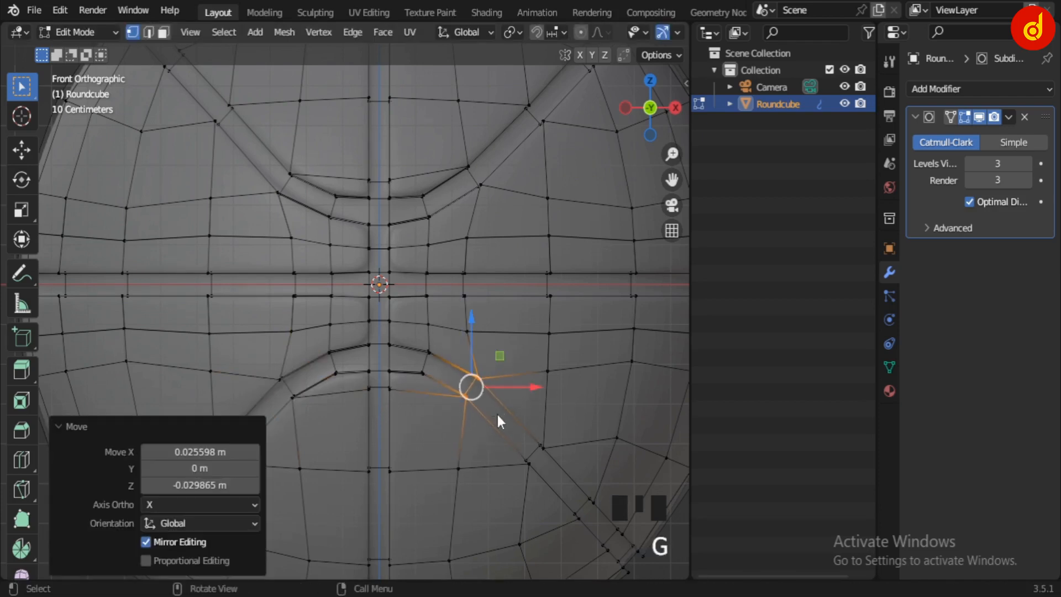
# - Leave Edit Mode and X-ray, and inspect the reshaped seams all around the ball, ending in front view
pyautogui.press('Tab')
pyautogui.hotkey('alt', 'z')
pyautogui.scroll(-4, 498, 415)
pyautogui.moveTo(497, 414); pyautogui.dragTo(646, 457, button='middle')
pyautogui.scroll(-3, 578, 443)
pyautogui.moveTo(578, 443); pyautogui.dragTo(2, 397, button='middle')
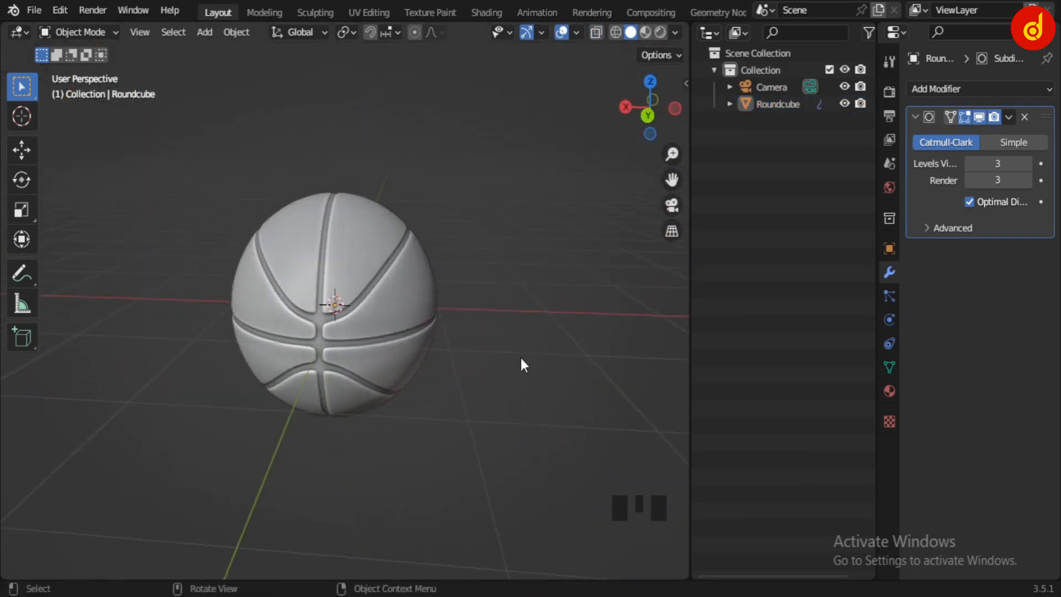
pyautogui.moveTo(520, 365); pyautogui.dragTo(319, 344, button='middle')
pyautogui.press('KP_1')
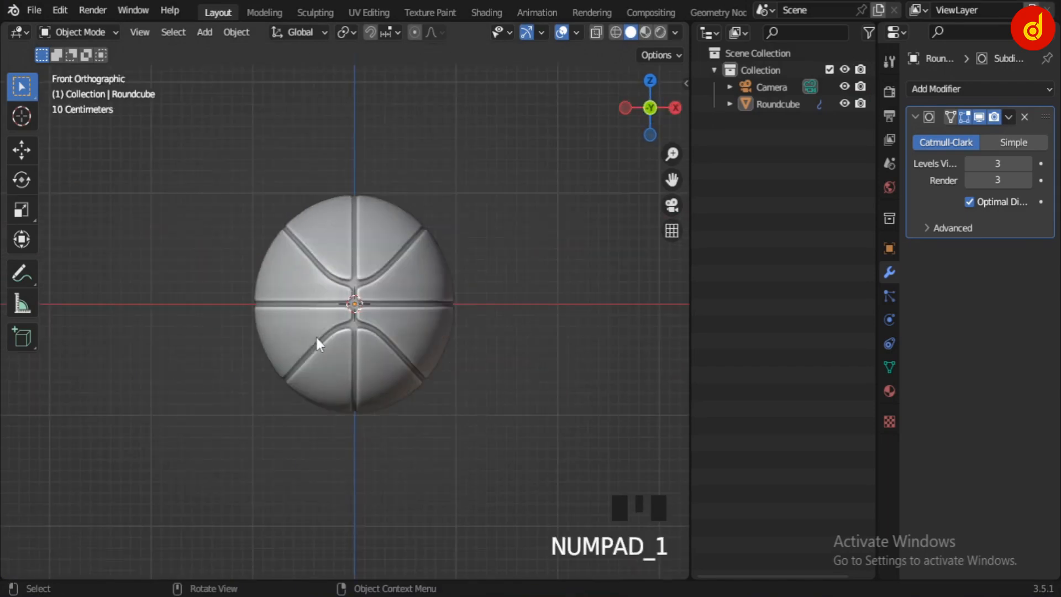
# - Select the face loops of all seam grooves on the ball in Edit Mode with face selection
pyautogui.scroll(3, 316, 336)
pyautogui.click(373, 323)
pyautogui.press('Tab')
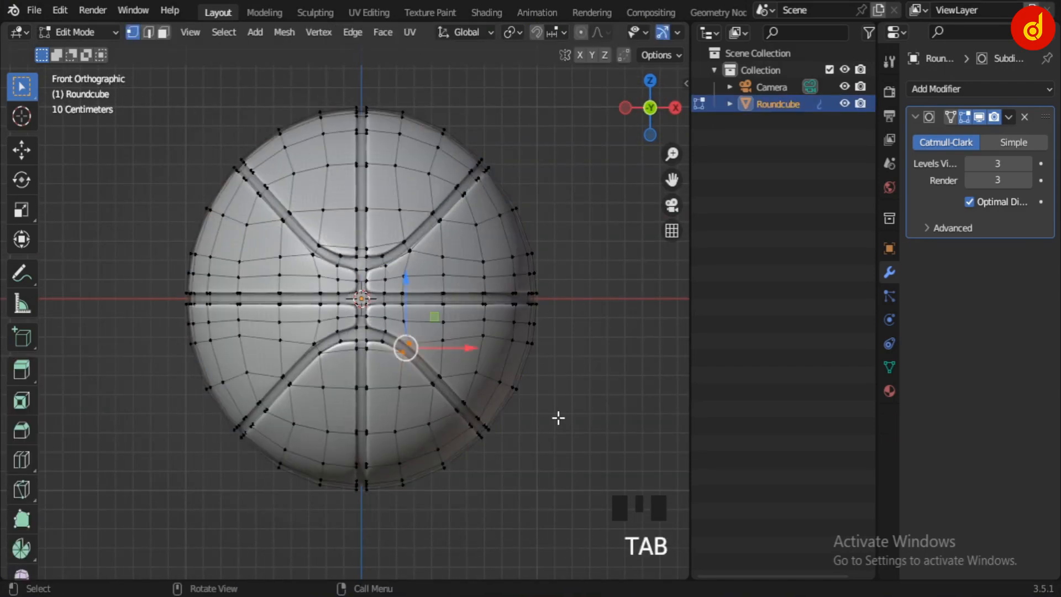
pyautogui.press('3')
pyautogui.scroll(3, 557, 416)
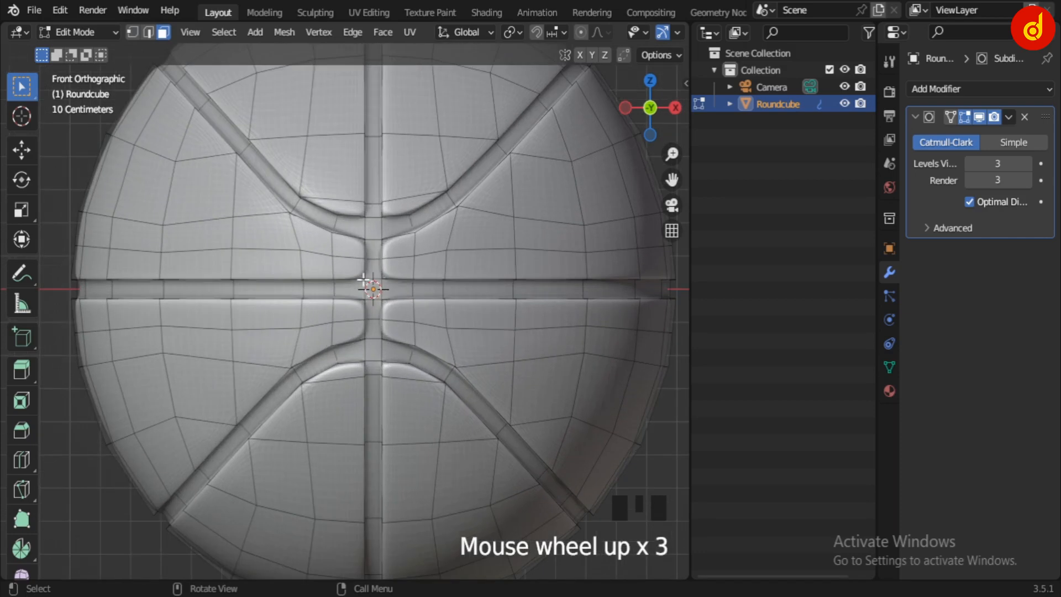
pyautogui.keyDown('alt'); pyautogui.click(381, 288); pyautogui.keyUp('alt')
pyautogui.keyDown('alt'); pyautogui.keyDown('shift'); pyautogui.click(381, 225); pyautogui.keyUp('shift'); pyautogui.keyUp('alt')
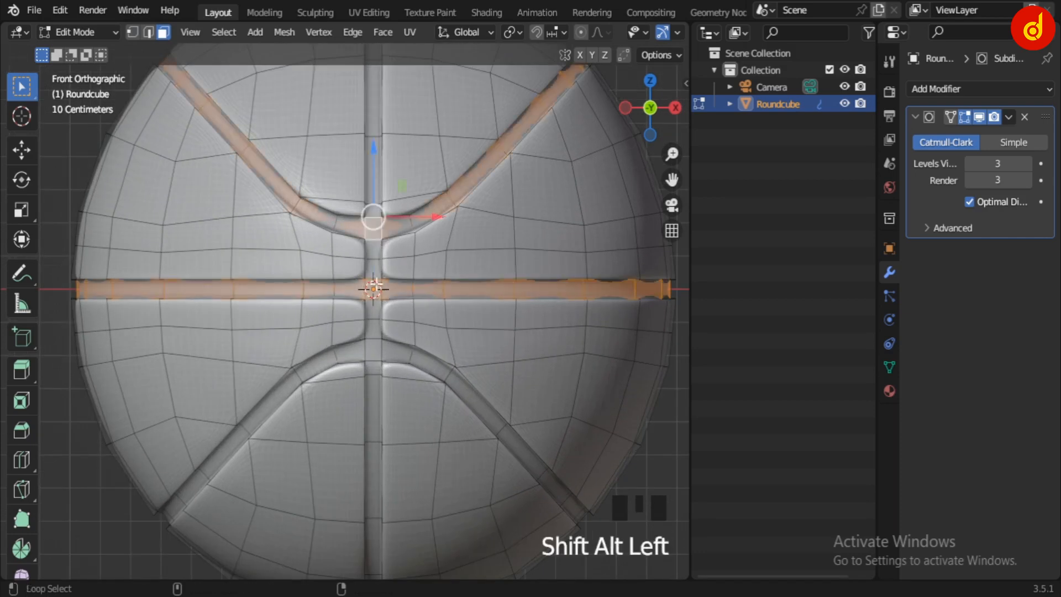
pyautogui.keyDown('alt'); pyautogui.keyDown('shift'); pyautogui.click(366, 365); pyautogui.keyUp('shift'); pyautogui.keyUp('alt')
pyautogui.keyDown('alt'); pyautogui.keyDown('shift'); pyautogui.click(376, 387); pyautogui.keyUp('shift'); pyautogui.keyUp('alt')
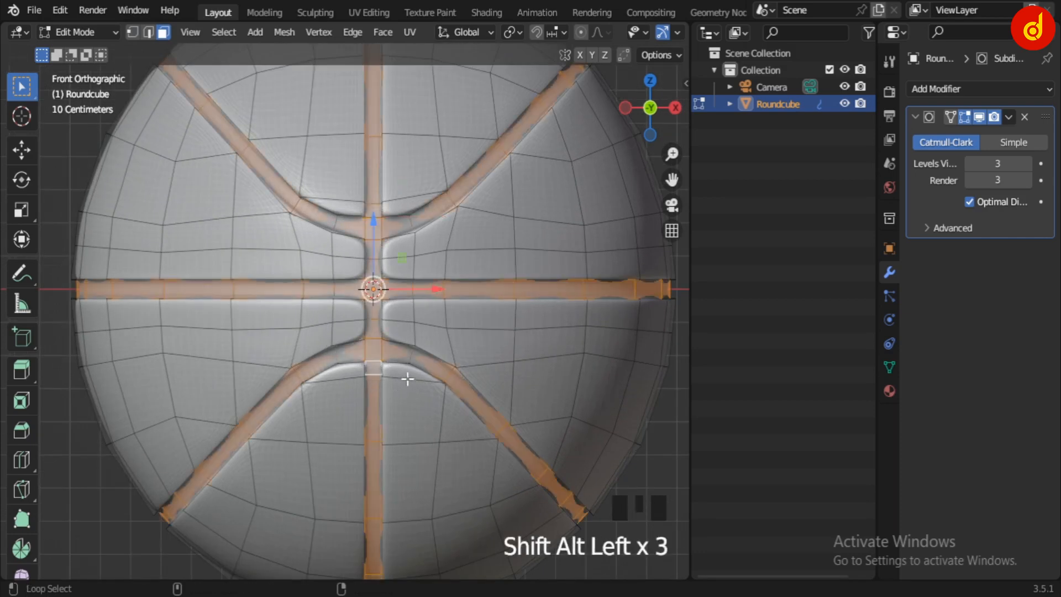
pyautogui.keyDown('shift'); pyautogui.moveTo(366, 360); pyautogui.dragTo(365, 425, button='middle'); pyautogui.keyUp('shift')
pyautogui.scroll(-1, 351, 330)
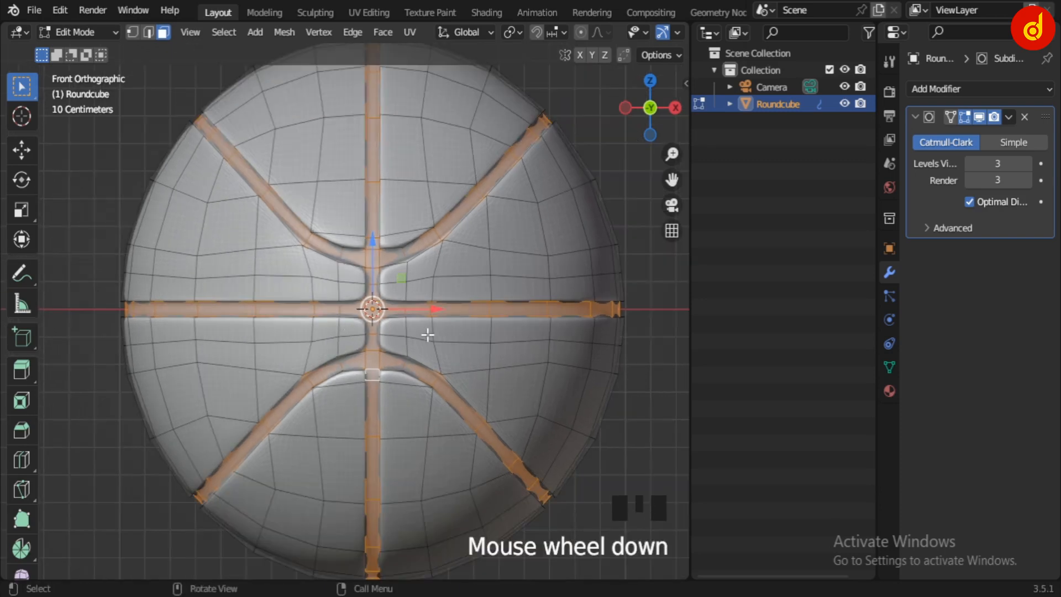
# - Turn on proportional editing and try Shrink/Fatten on the selected seam faces
pyautogui.click(580, 35)
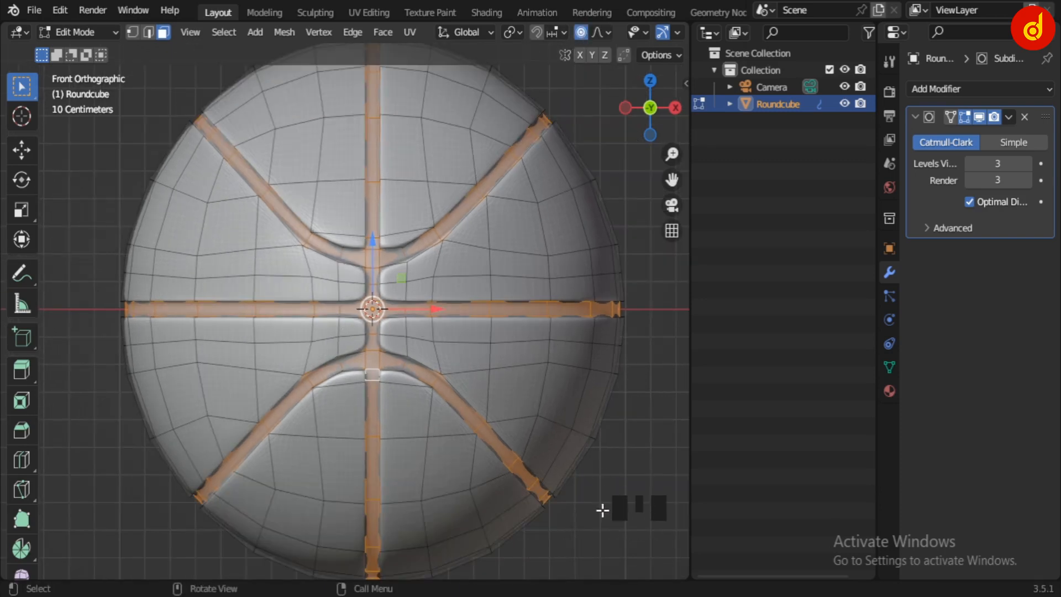
pyautogui.hotkey('alt', 's')
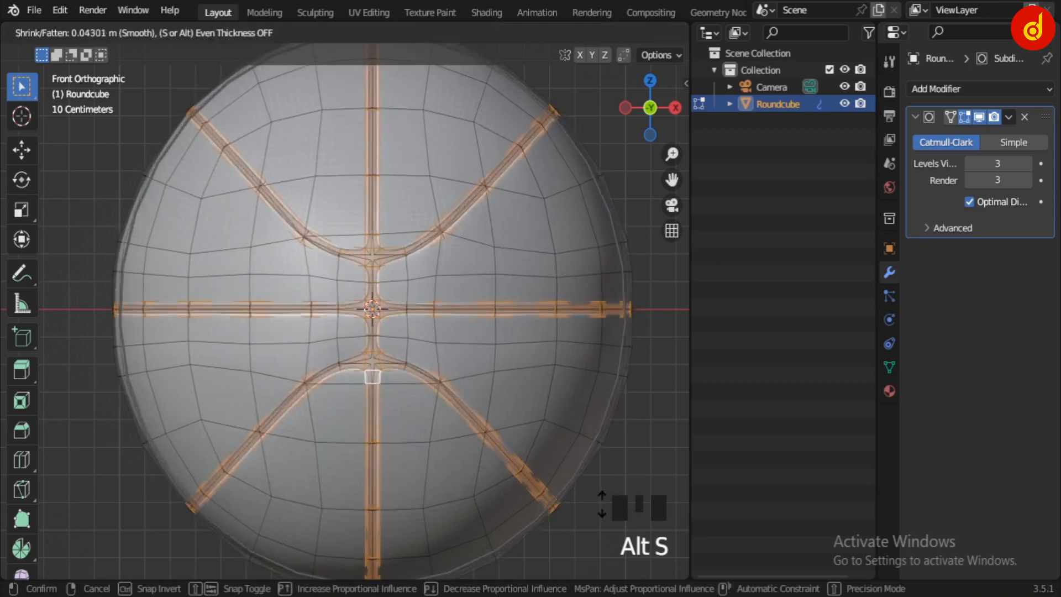
pyautogui.rightClick(617, 529)
# - Reduce the proportional size to about 0.06 while trying to scale the seam faces by about 0.986, and undo the scaling
pyautogui.press('s')
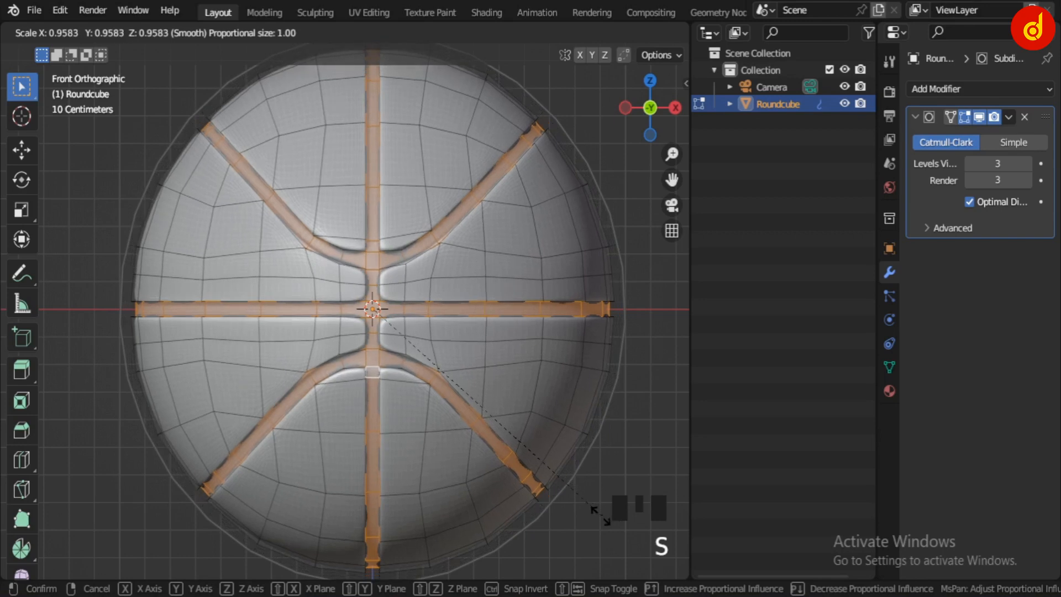
pyautogui.scroll(18, 600, 515)
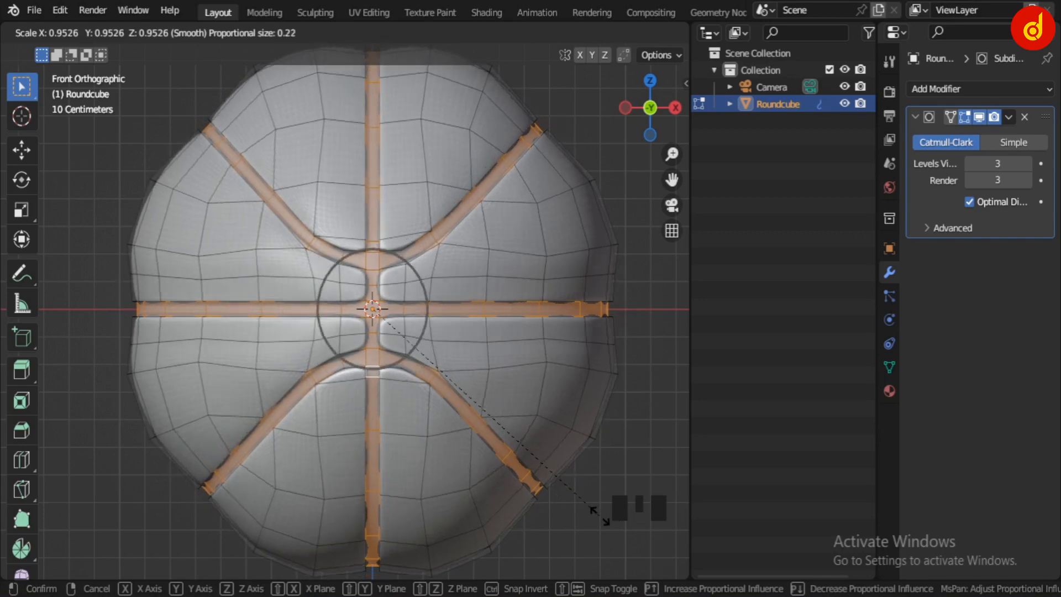
pyautogui.scroll(5, 600, 515)
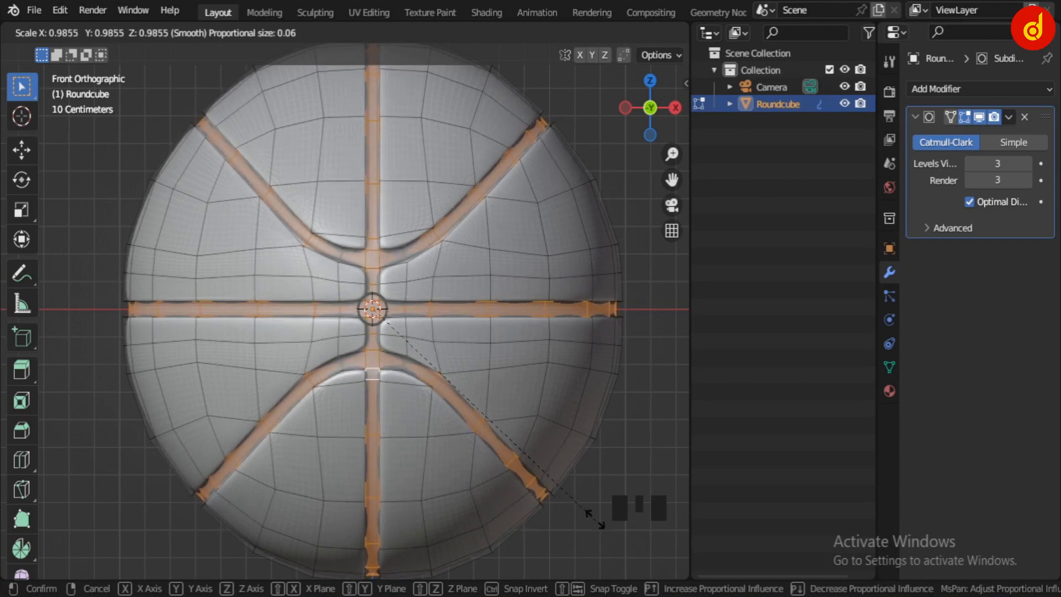
pyautogui.click(595, 516)
pyautogui.press('Tab')
pyautogui.scroll(-3, 568, 454)
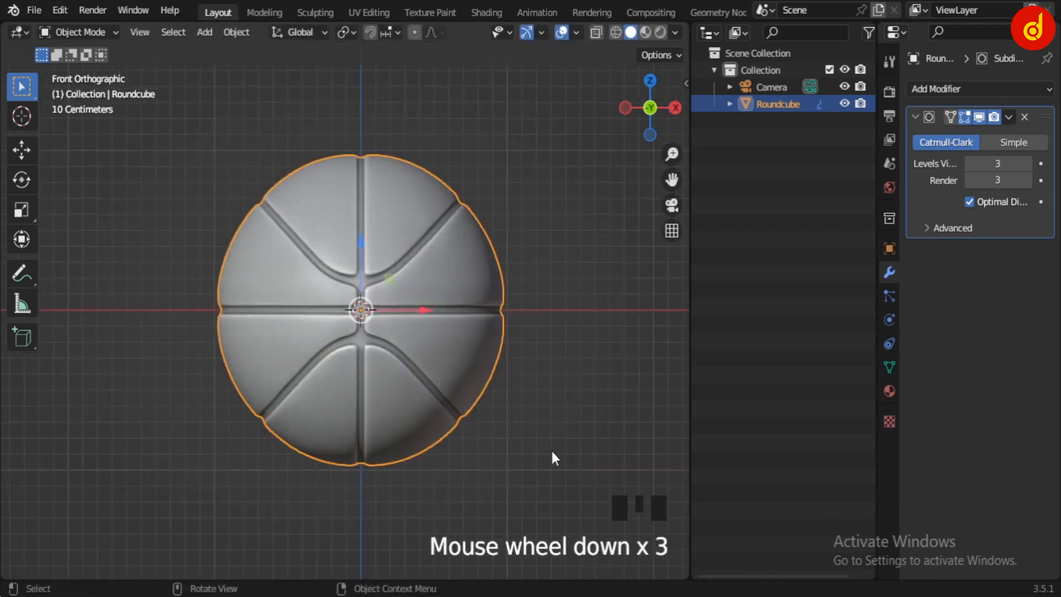
pyautogui.hotkey('ctrl', 'z')
pyautogui.hotkey('ctrl', 'z')
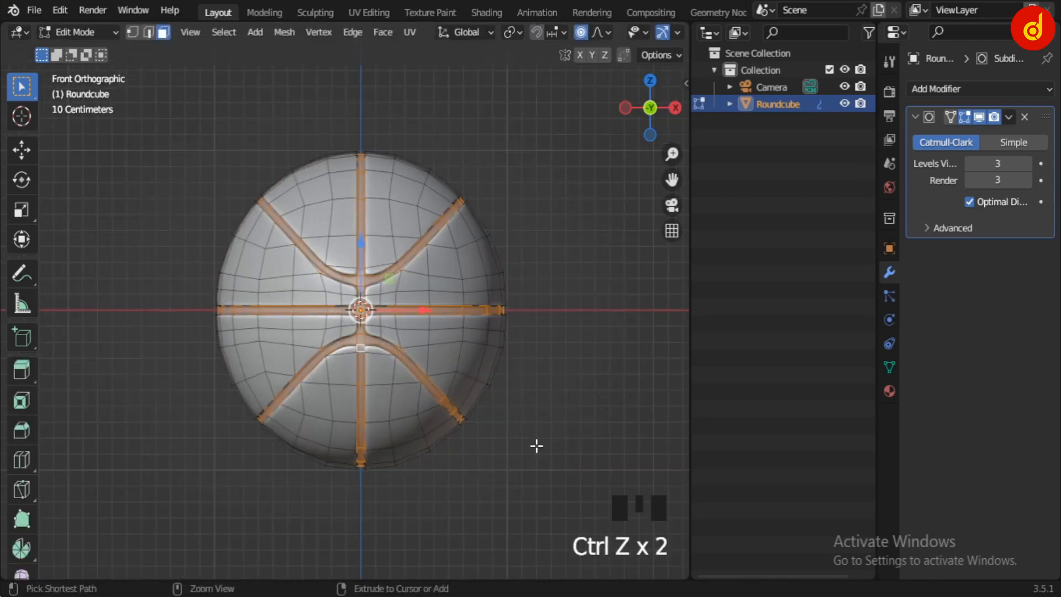
# - Scale the selected seam faces by 0.992 with proportional editing and check the grooves in Object Mode
pyautogui.scroll(1, 536, 446)
pyautogui.press('Tab')
pyautogui.press('Tab')
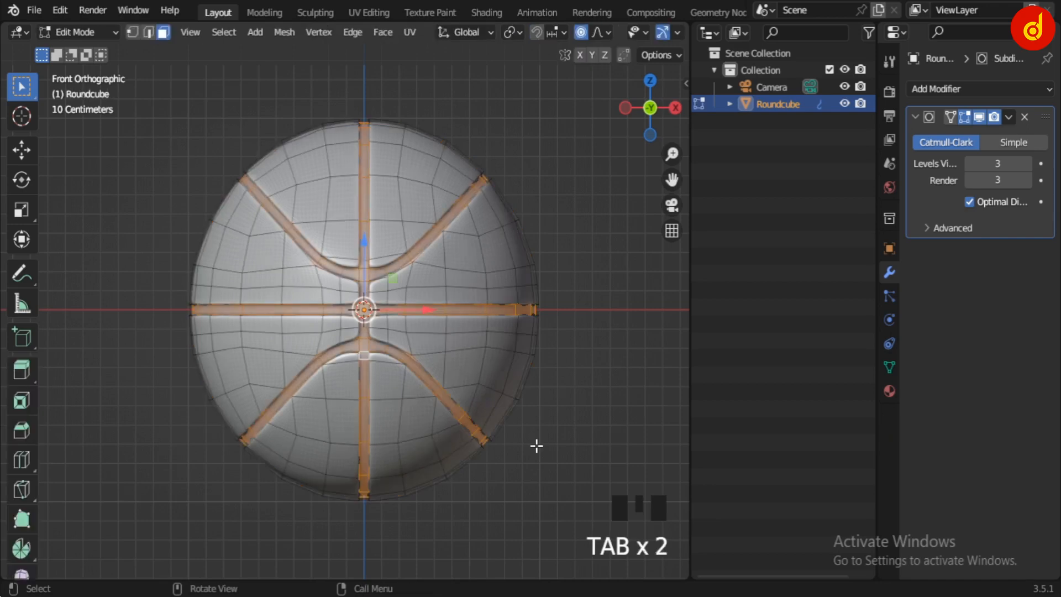
pyautogui.scroll(1, 536, 445)
pyautogui.press('s')
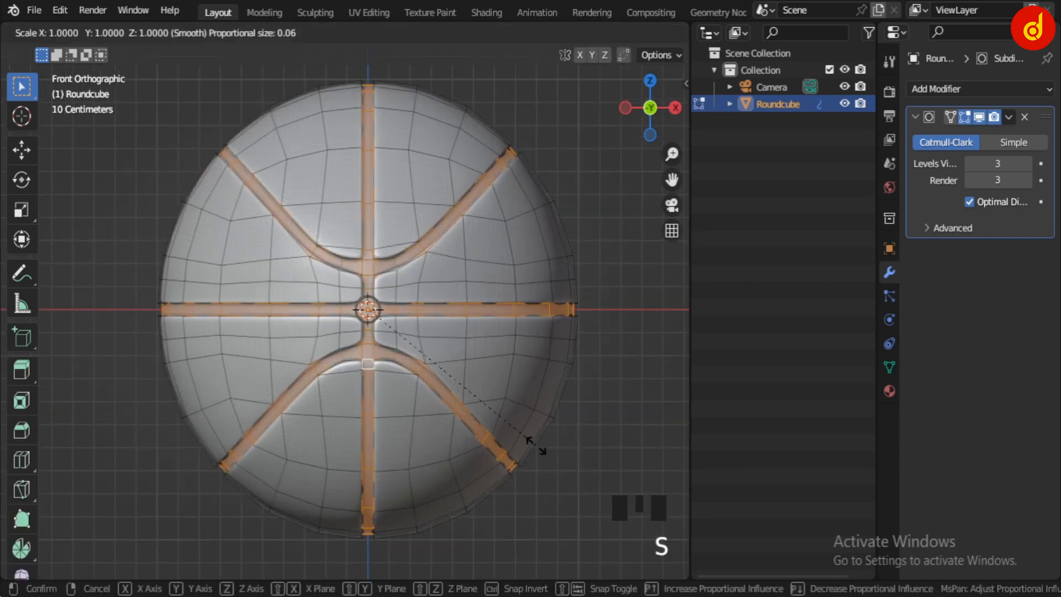
pyautogui.click(521, 434)
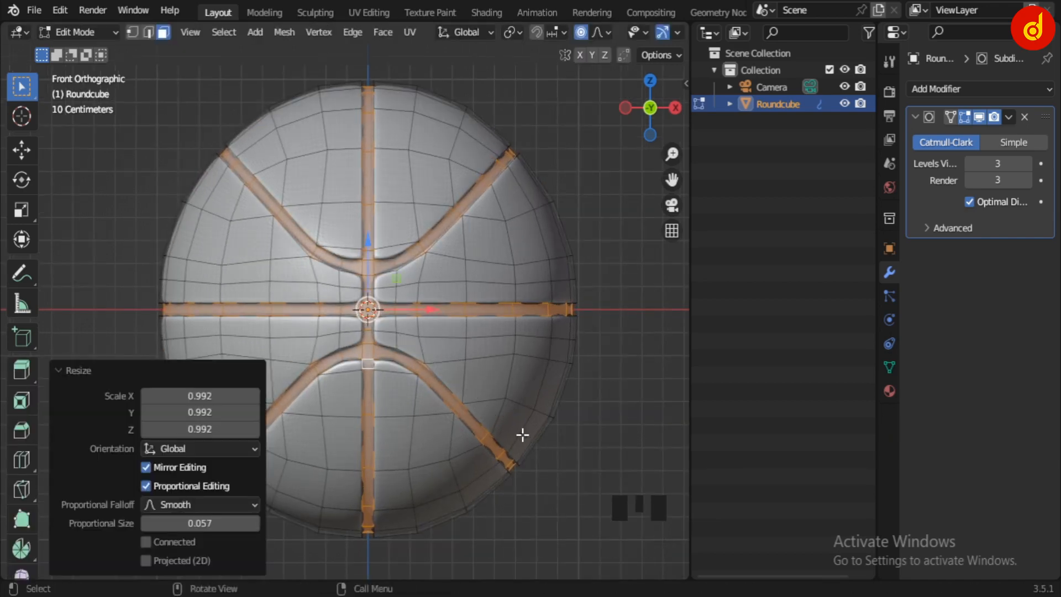
pyautogui.press('Tab')
pyautogui.click(560, 472)
pyautogui.scroll(-2, 550, 470)
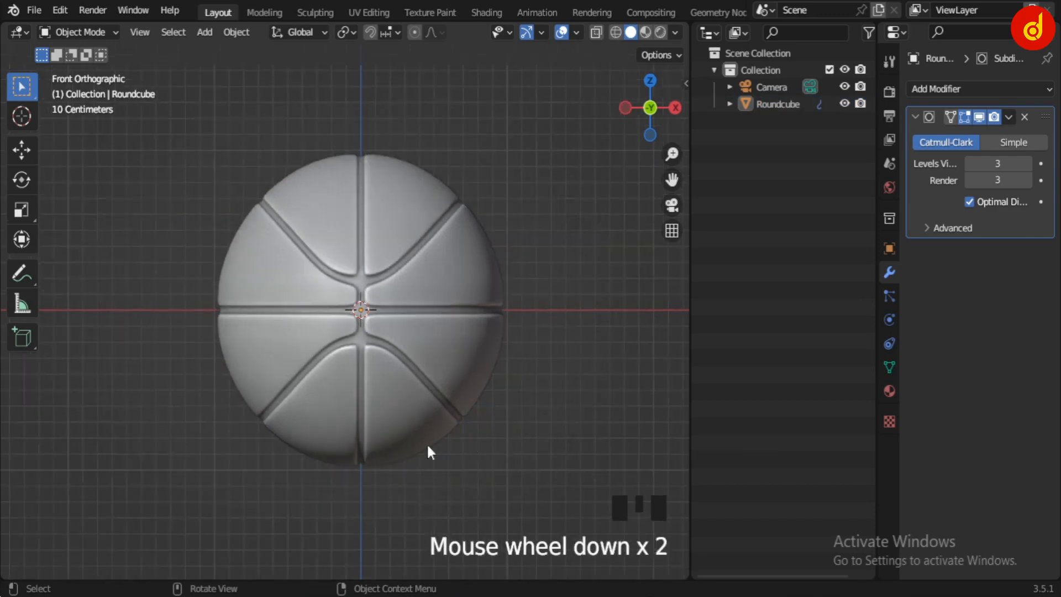
pyautogui.moveTo(428, 446); pyautogui.dragTo(268, 435, button='middle')
pyautogui.press('KP_1')
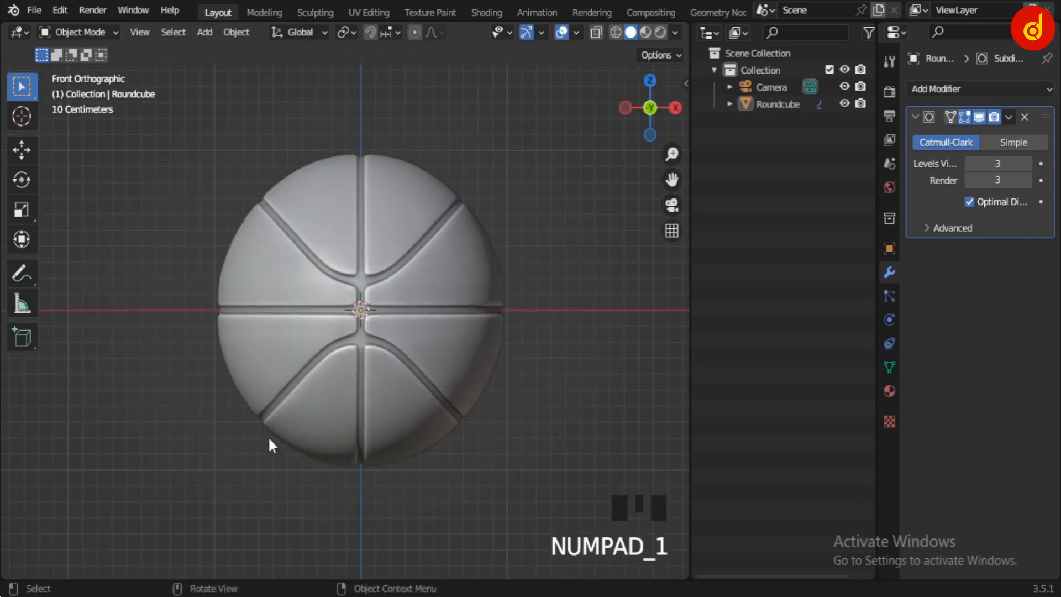
# - Scale the seam faces again by about 0.997 with proportional editing and return to Object Mode
pyautogui.scroll(2, 353, 426)
pyautogui.click(429, 407)
pyautogui.press('Tab')
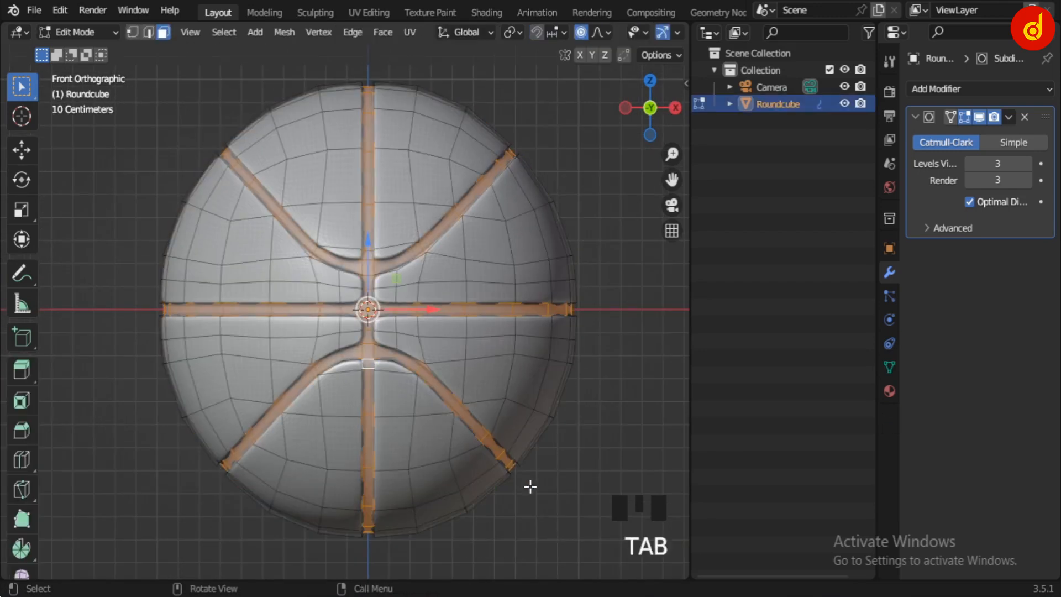
pyautogui.press('s')
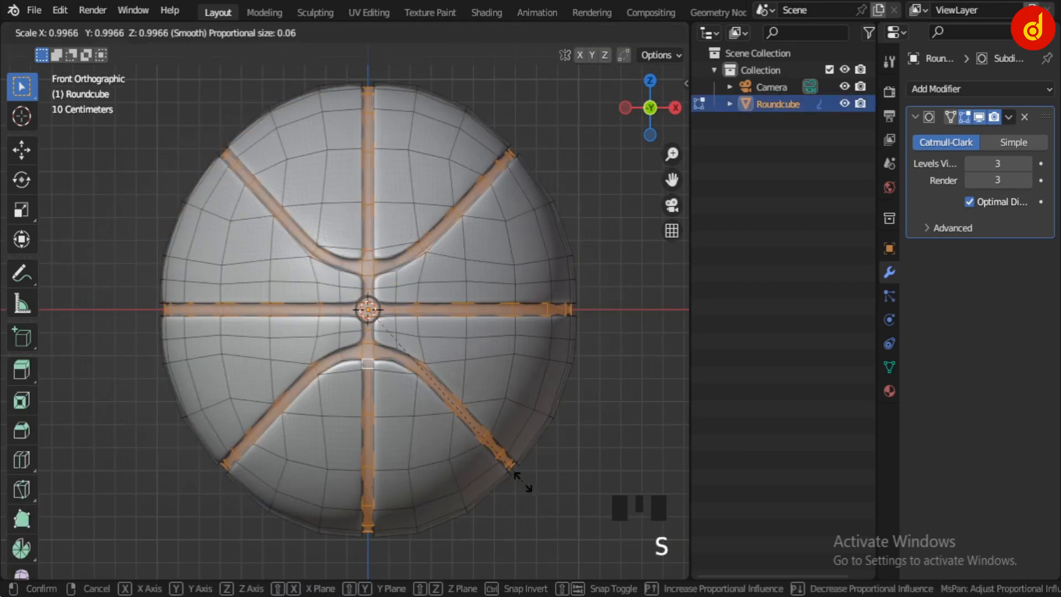
pyautogui.click(521, 481)
pyautogui.press('Tab')
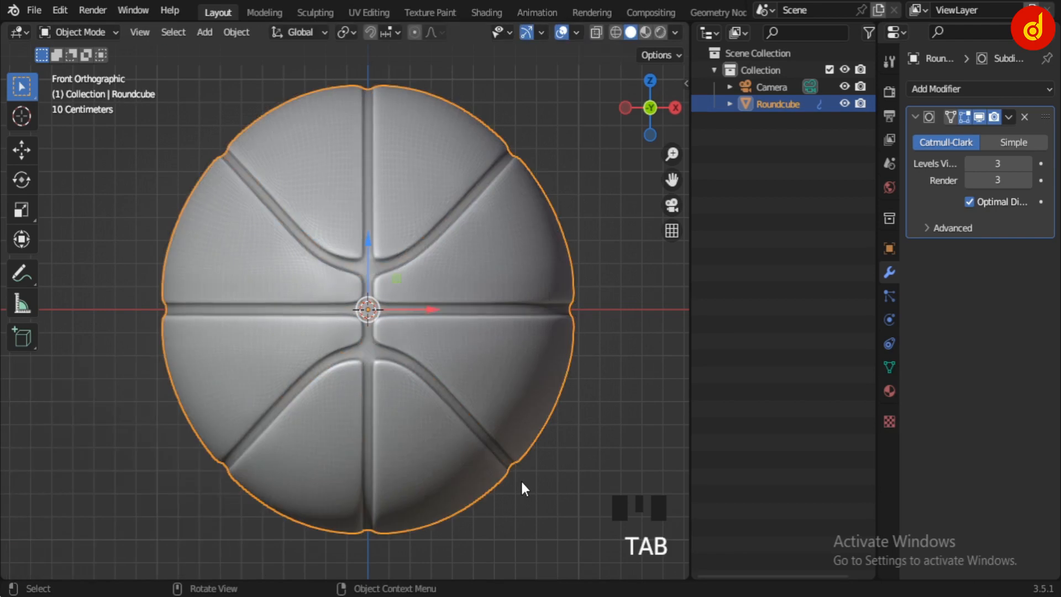
# - Apply Shade Smooth and Shade Auto Smooth to the ball in Object Mode and deselect it
pyautogui.scroll(-2, 520, 480)
pyautogui.click(468, 474)
pyautogui.moveTo(415, 440); pyautogui.dragTo(429, 419, button='middle')
pyautogui.scroll(2, 428, 419)
pyautogui.rightClick(415, 338)
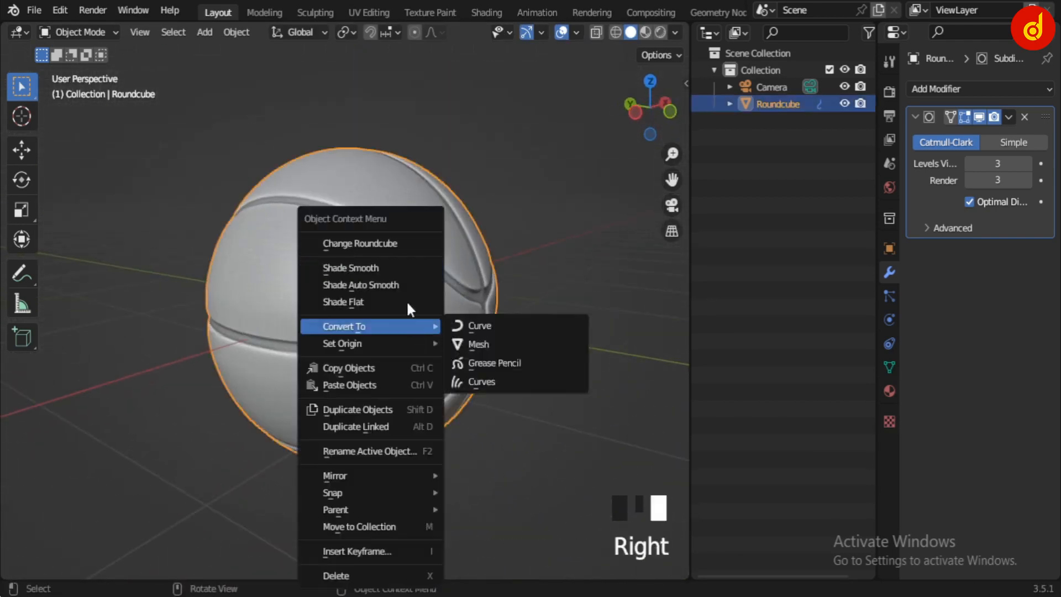
pyautogui.click(400, 263)
pyautogui.rightClick(400, 263)
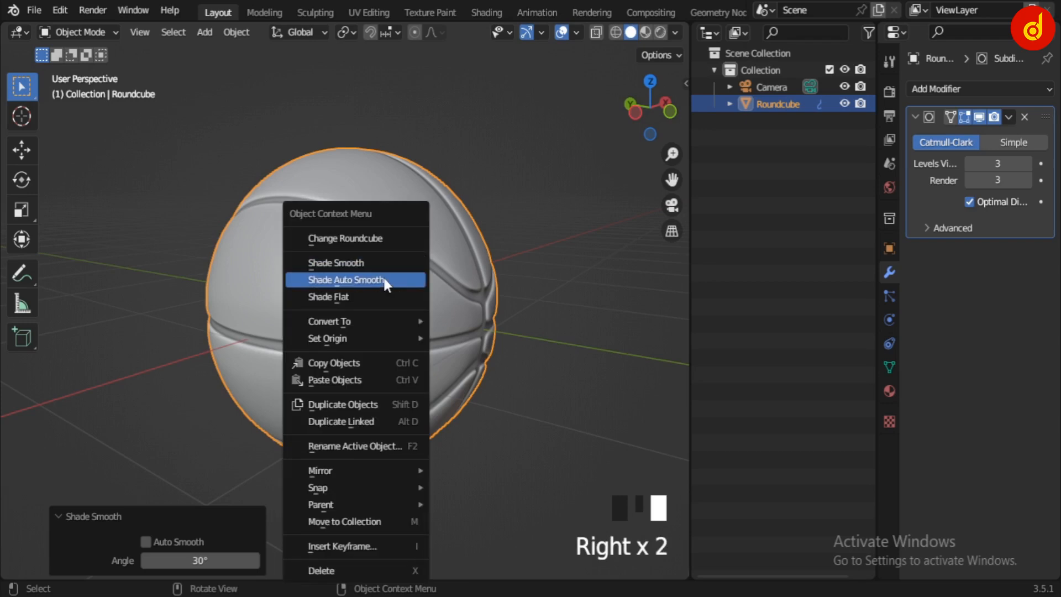
pyautogui.click(383, 276)
pyautogui.click(589, 414)
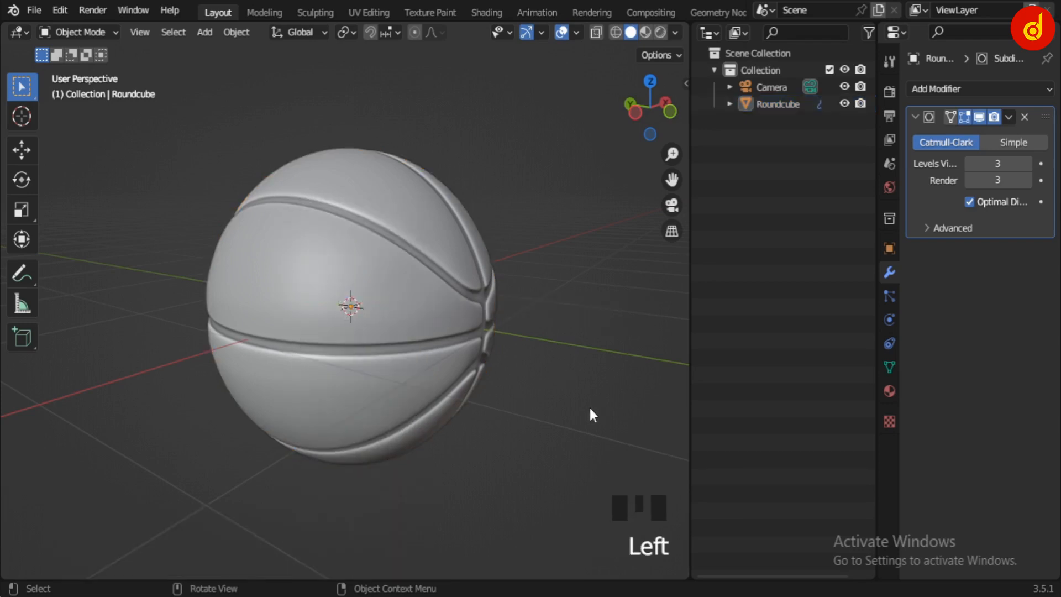
# - Frame the ball in the viewport and inspect its seam grooves from several sides
pyautogui.moveTo(589, 414); pyautogui.dragTo(349, 309, button='middle')
pyautogui.click(349, 307)
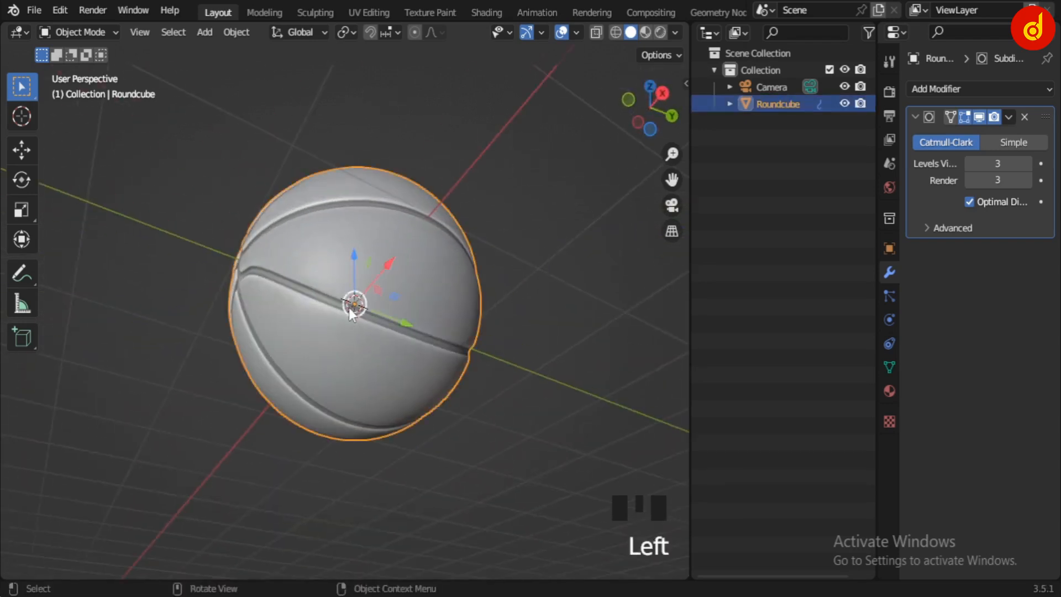
pyautogui.press('KP_Decimal')
pyautogui.moveTo(192, 363); pyautogui.dragTo(387, 459, button='middle')
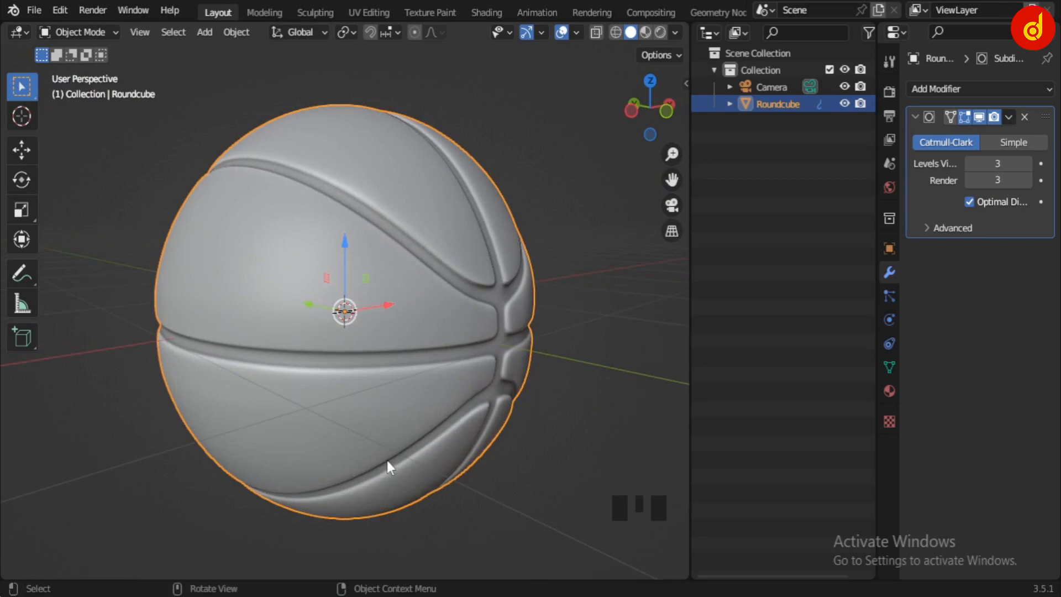
pyautogui.scroll(-2, 486, 465)
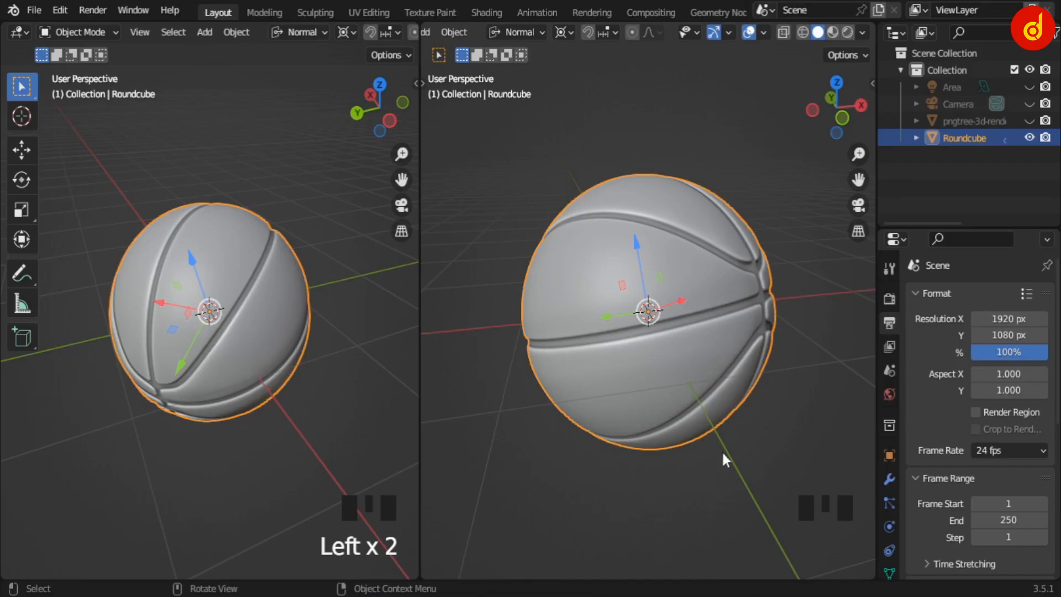
# - Deselect the ball, show the larger viewport in Material Preview and inspect the orange surface and black seams
pyautogui.moveTo(722, 450); pyautogui.dragTo(578, 443, button='middle')
pyautogui.click(569, 454)
pyautogui.click(549, 469)
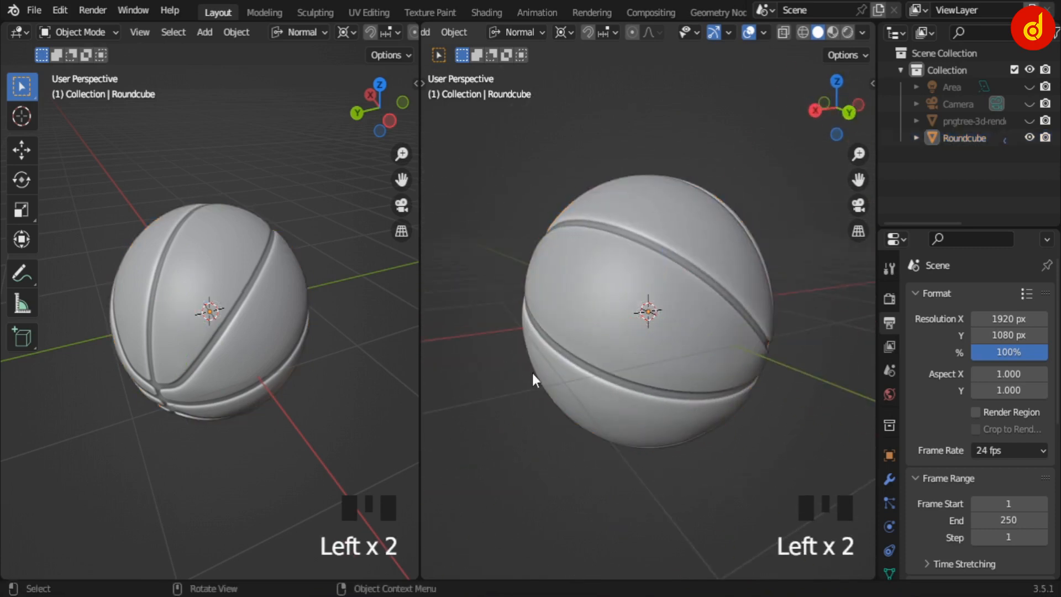
pyautogui.moveTo(534, 372); pyautogui.dragTo(673, 359, button='middle')
pyautogui.click(833, 33)
pyautogui.scroll(2, 569, 370)
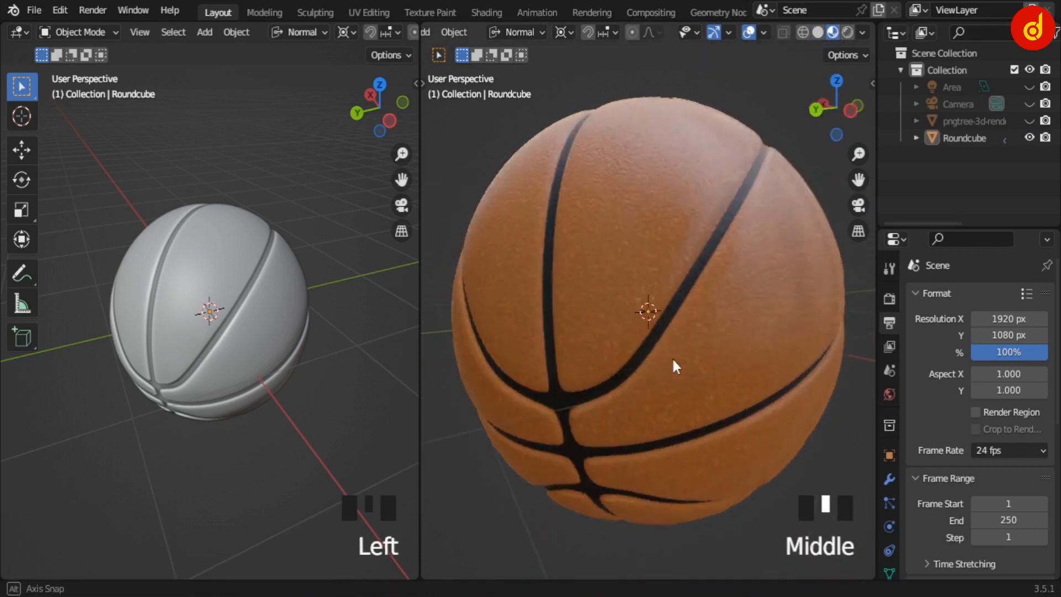
pyautogui.scroll(-2, 674, 365)
# - Change the solid-shaded viewport to a Shader Editor, select the ball and maximize its node tree
pyautogui.click(12, 32)
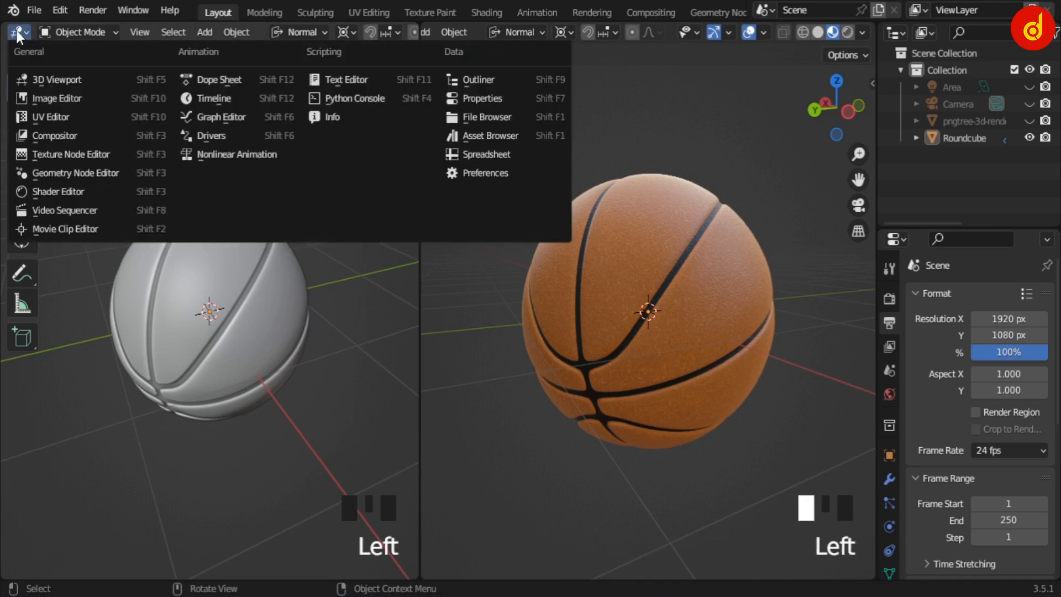
pyautogui.click(89, 190)
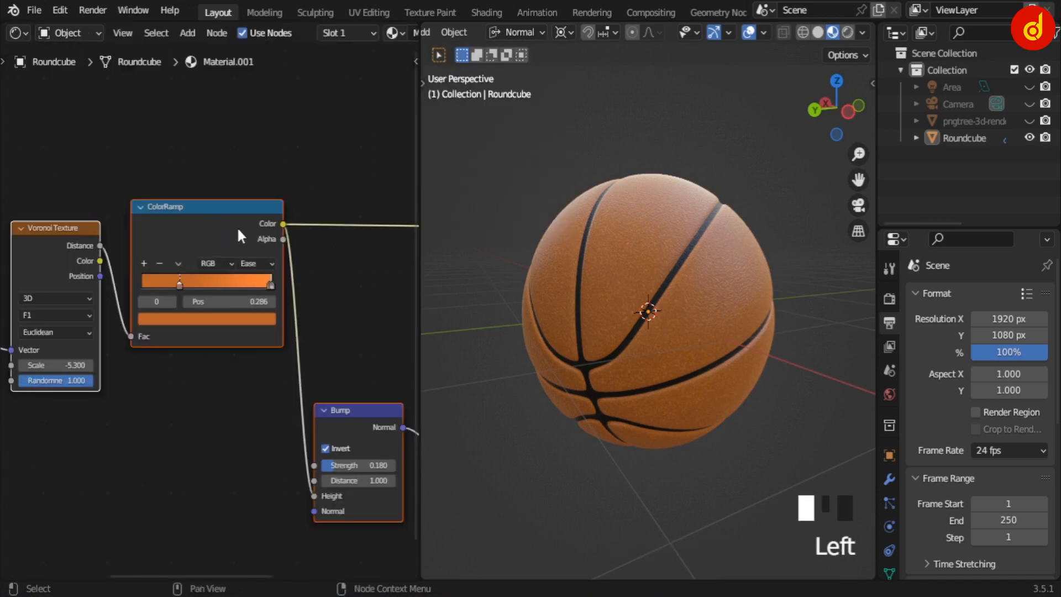
pyautogui.scroll(-6, 236, 226)
pyautogui.click(699, 319)
pyautogui.moveTo(258, 380); pyautogui.dragTo(233, 374, button='middle')
pyautogui.hotkey('ctrl', 'space')
pyautogui.scroll(3, 537, 418)
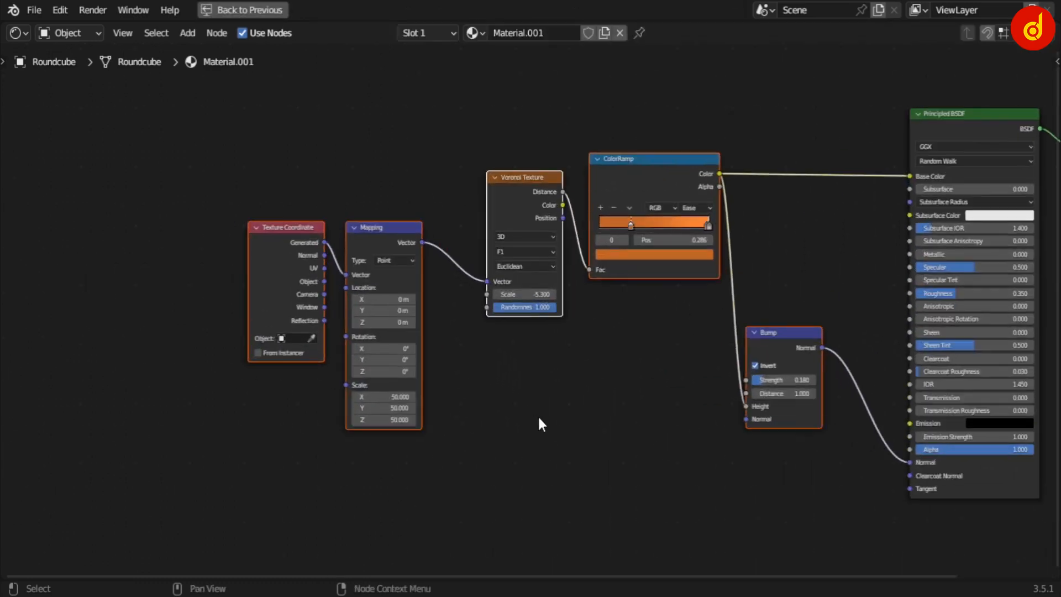
# - Tidy the node tree by moving the texture, ColorRamp and Bump nodes closer together
pyautogui.press('g')
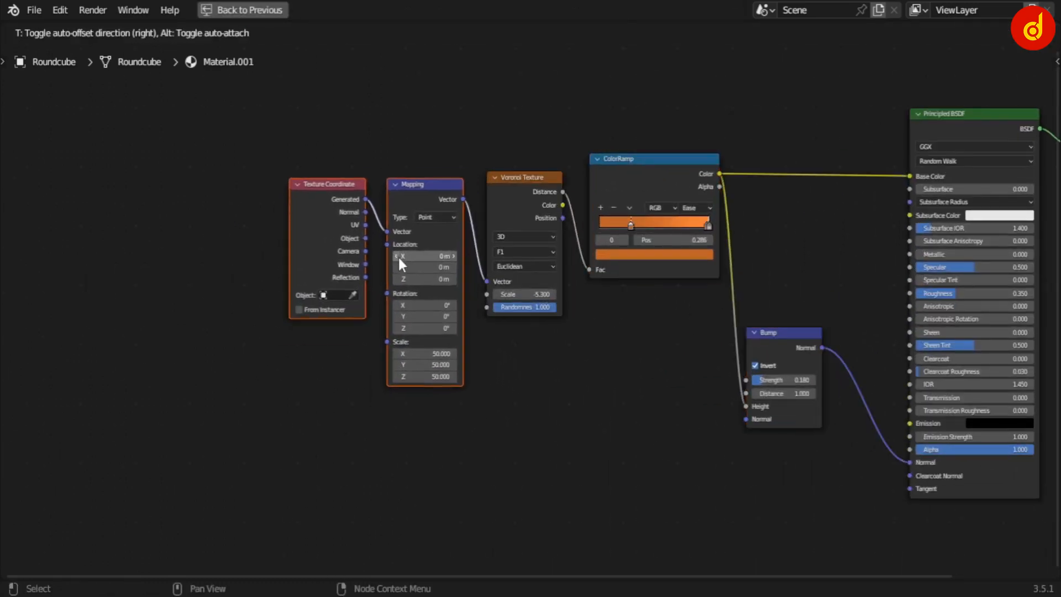
pyautogui.click(398, 255)
pyautogui.moveTo(311, 135); pyautogui.dragTo(622, 253)
pyautogui.press('g')
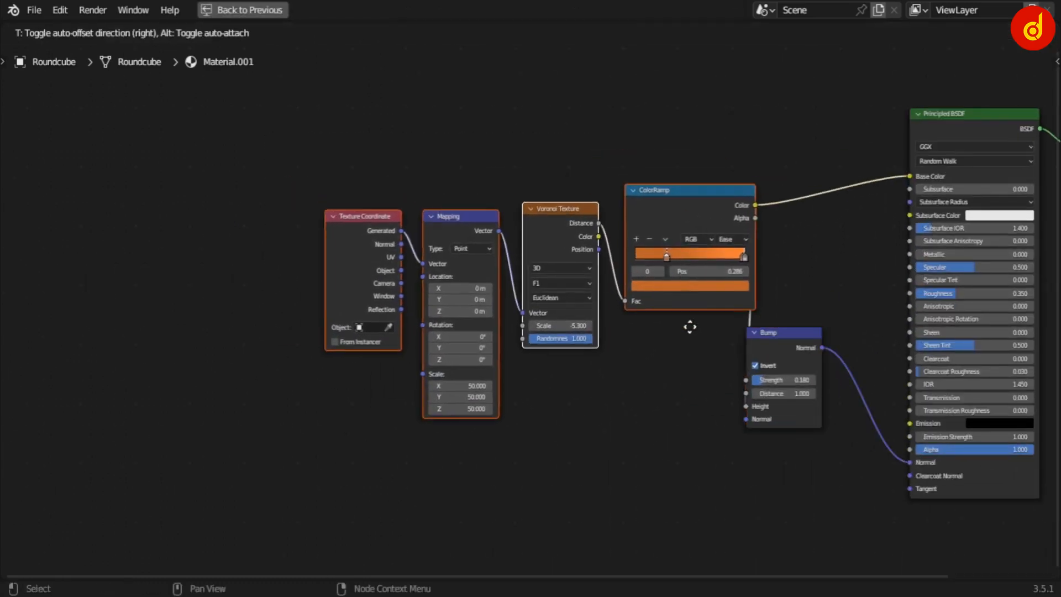
pyautogui.click(656, 314)
pyautogui.moveTo(753, 359); pyautogui.dragTo(775, 298)
# - Examine the settings and links of the texture, ColorRamp, Bump and Principled BSDF nodes
pyautogui.scroll(3, 608, 441)
pyautogui.moveTo(539, 457); pyautogui.dragTo(657, 488, button='middle')
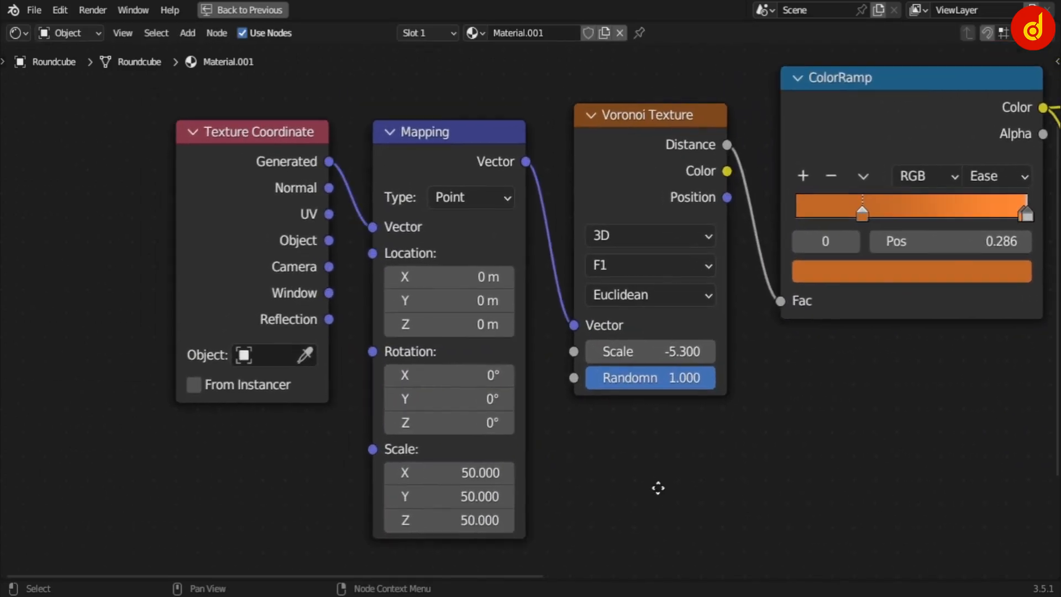
pyautogui.moveTo(928, 433); pyautogui.dragTo(239, 451, button='middle')
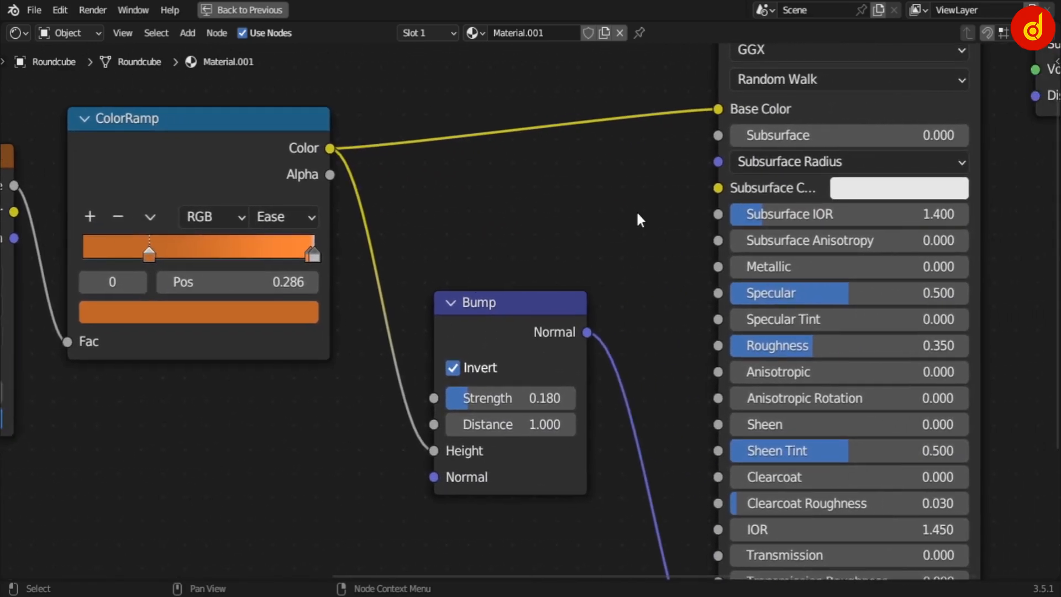
pyautogui.moveTo(640, 220); pyautogui.dragTo(408, 518, button='middle')
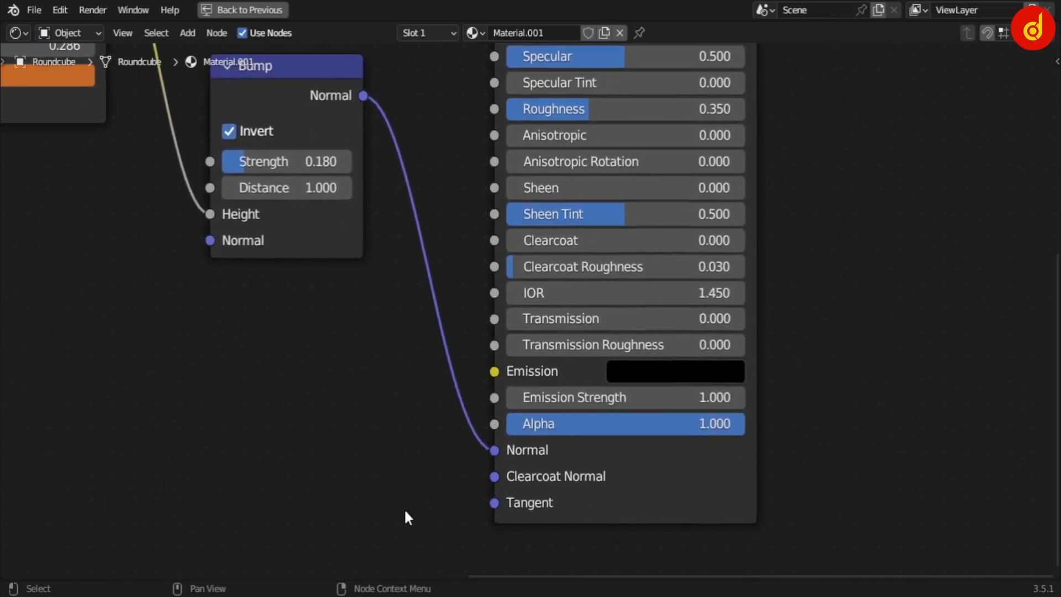
pyautogui.scroll(-2, 407, 518)
pyautogui.scroll(-2, 561, 514)
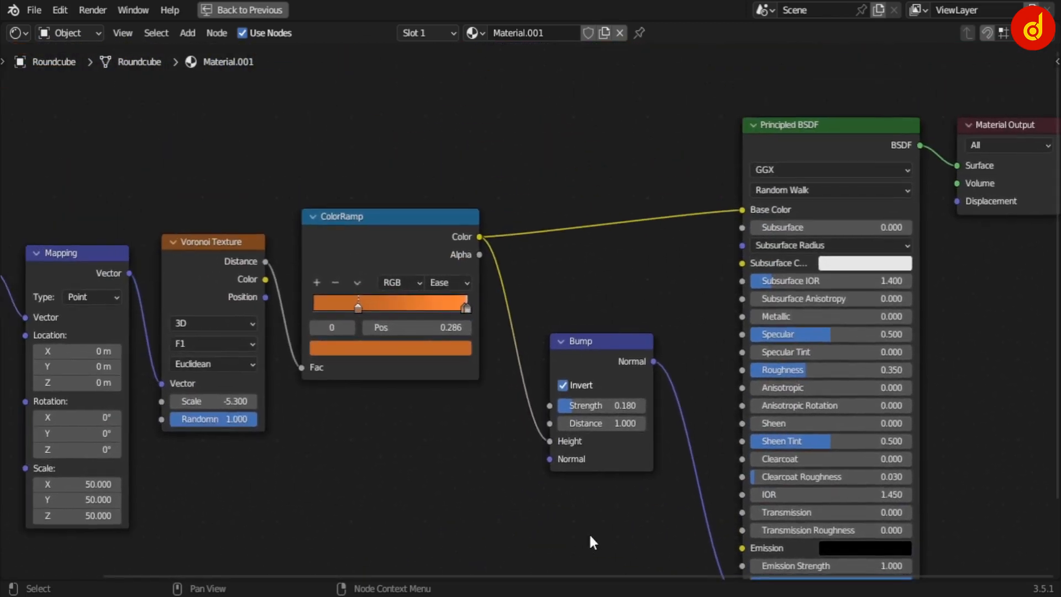
pyautogui.scroll(3, 414, 476)
pyautogui.moveTo(367, 498); pyautogui.dragTo(599, 509, button='middle')
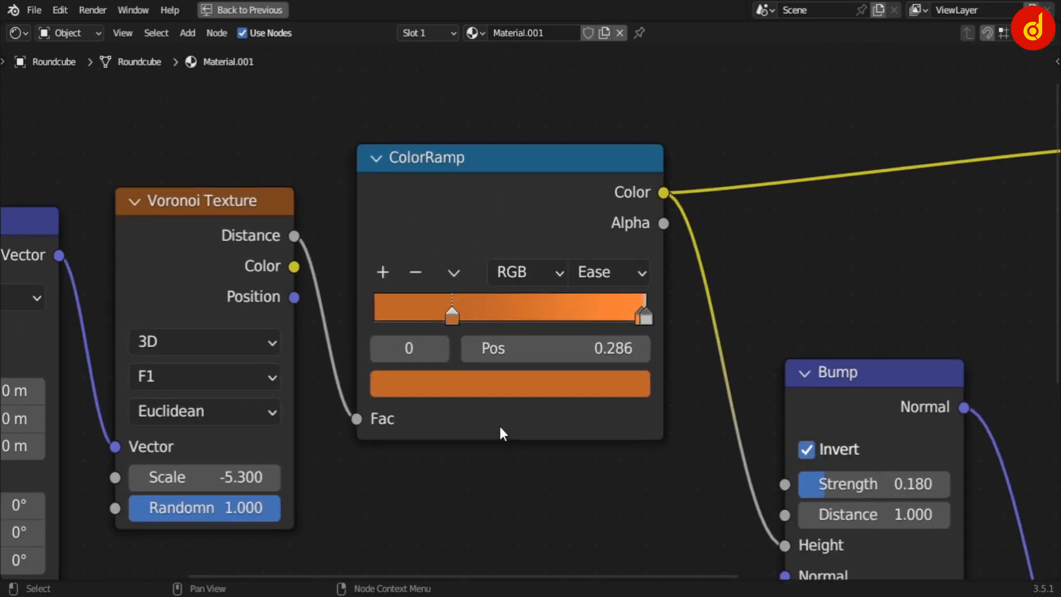
# - Check the colours and positions of the three ColorRamp stops, including the hex codes of the orange stops
pyautogui.click(475, 387)
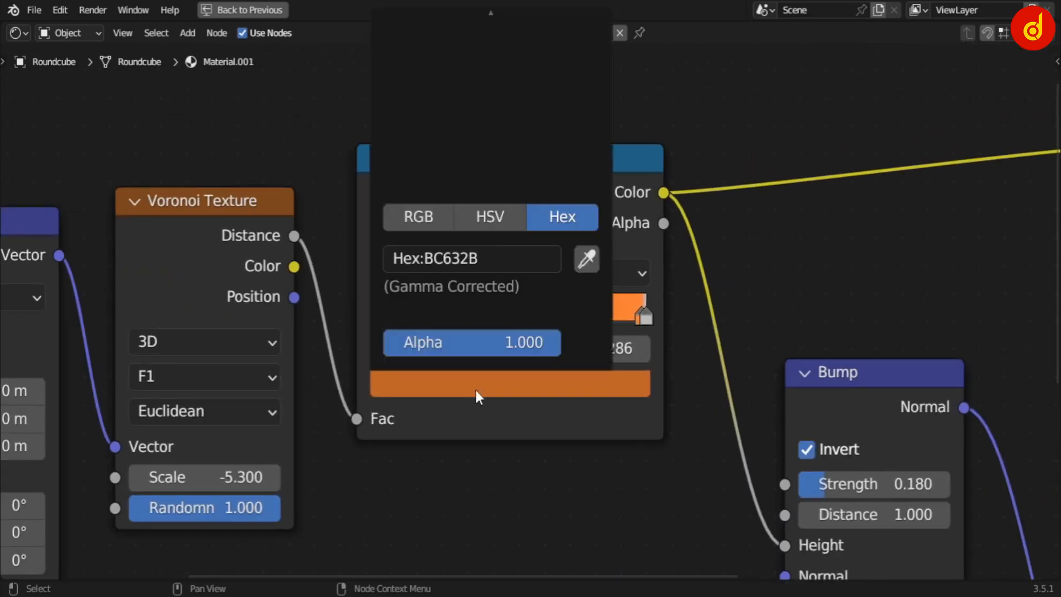
pyautogui.scroll(-1, 718, 423)
pyautogui.click(517, 383)
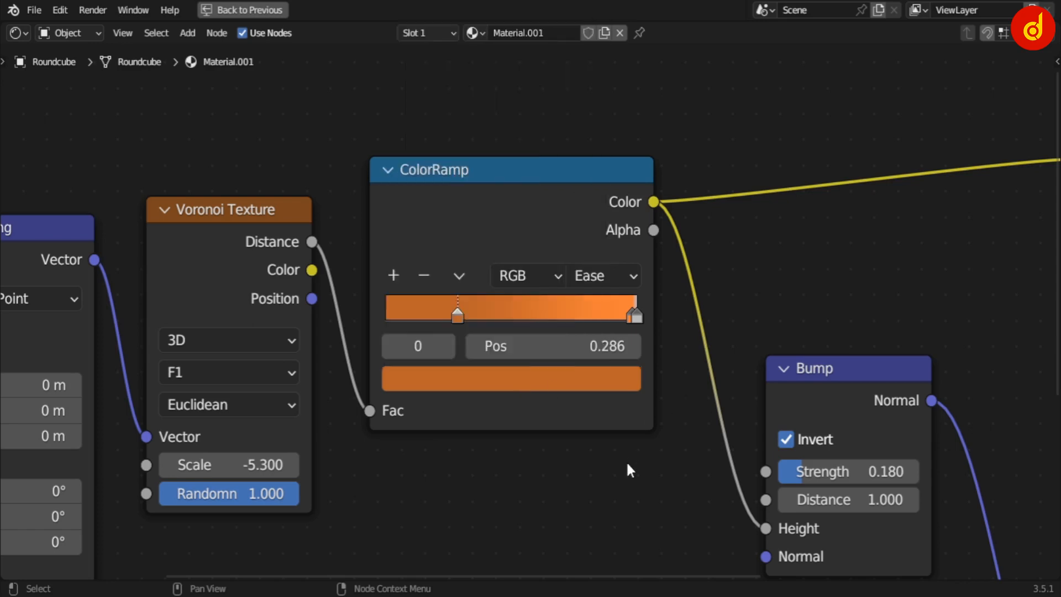
pyautogui.moveTo(630, 466); pyautogui.dragTo(617, 512, button='middle')
pyautogui.click(531, 423)
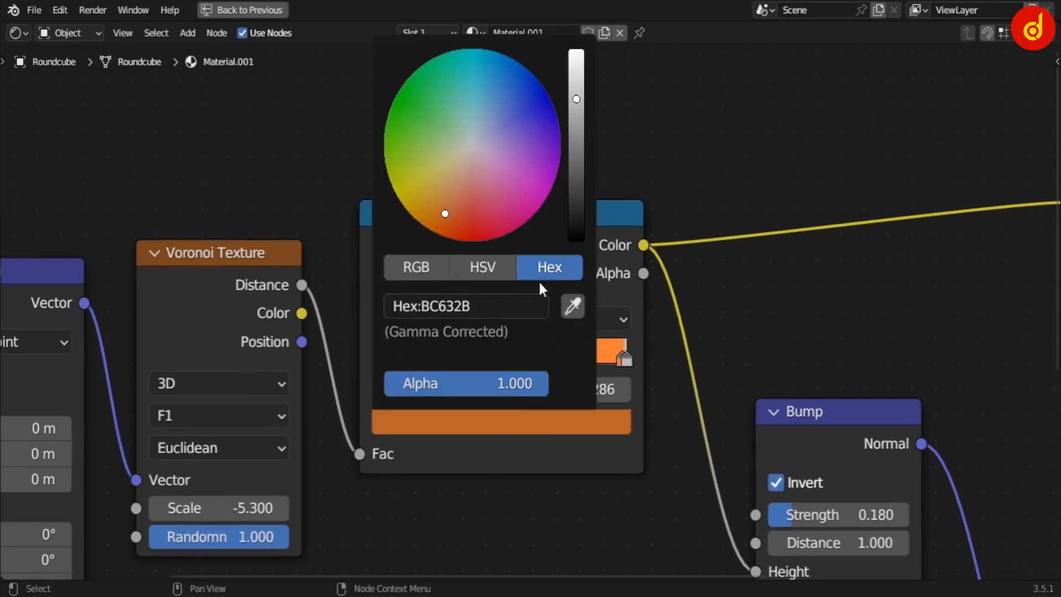
pyautogui.click(619, 361)
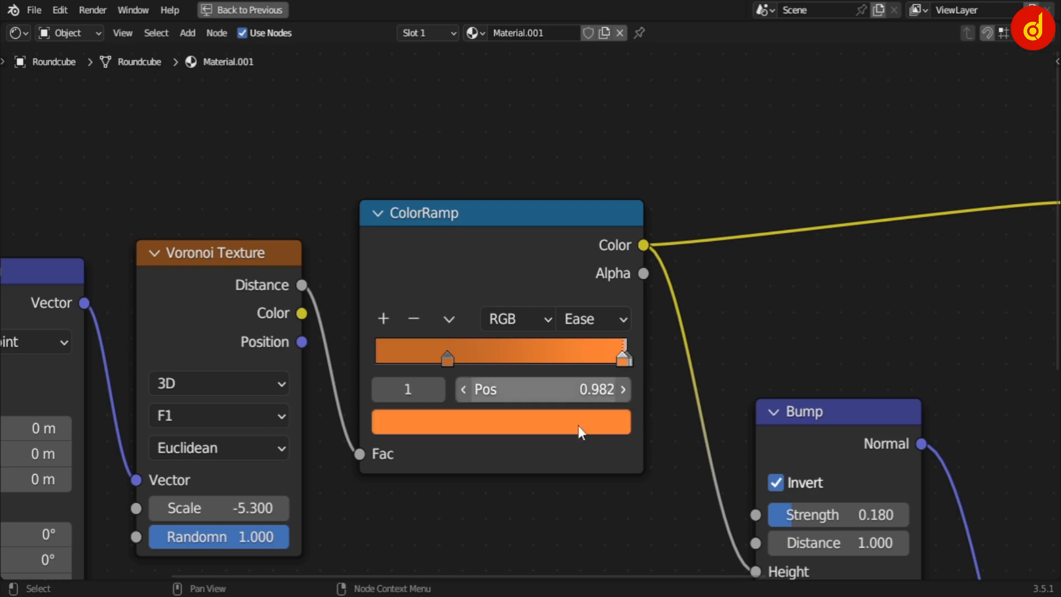
pyautogui.click(575, 423)
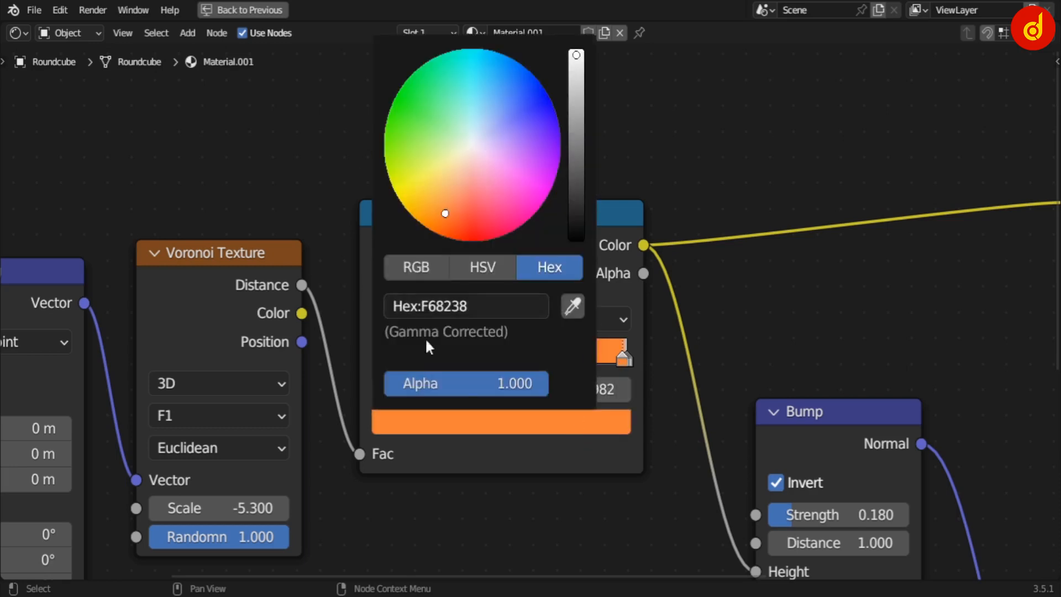
pyautogui.click(534, 429)
pyautogui.click(630, 360)
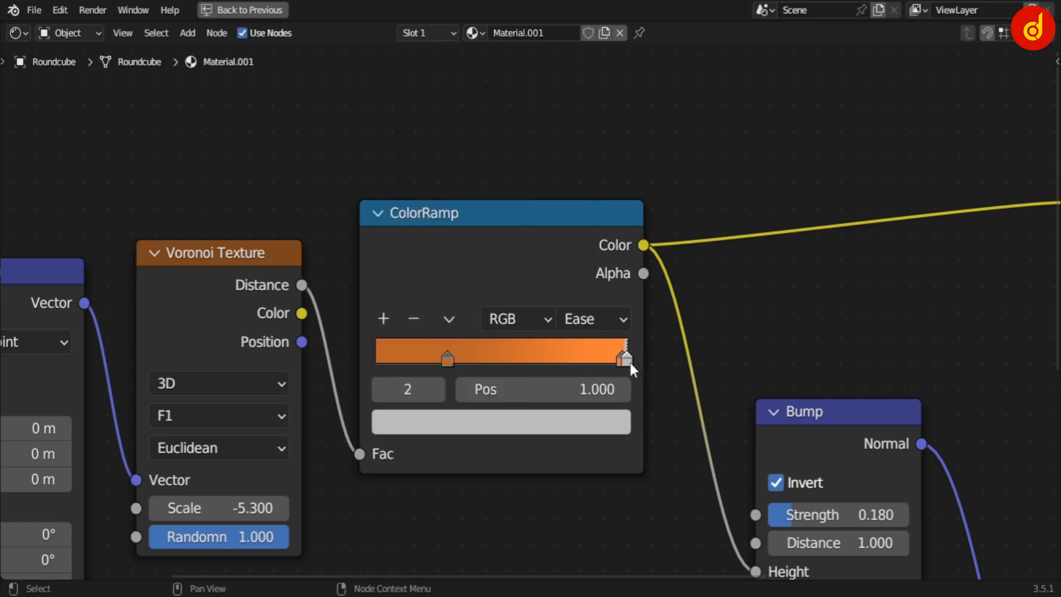
pyautogui.click(570, 431)
pyautogui.click(443, 360)
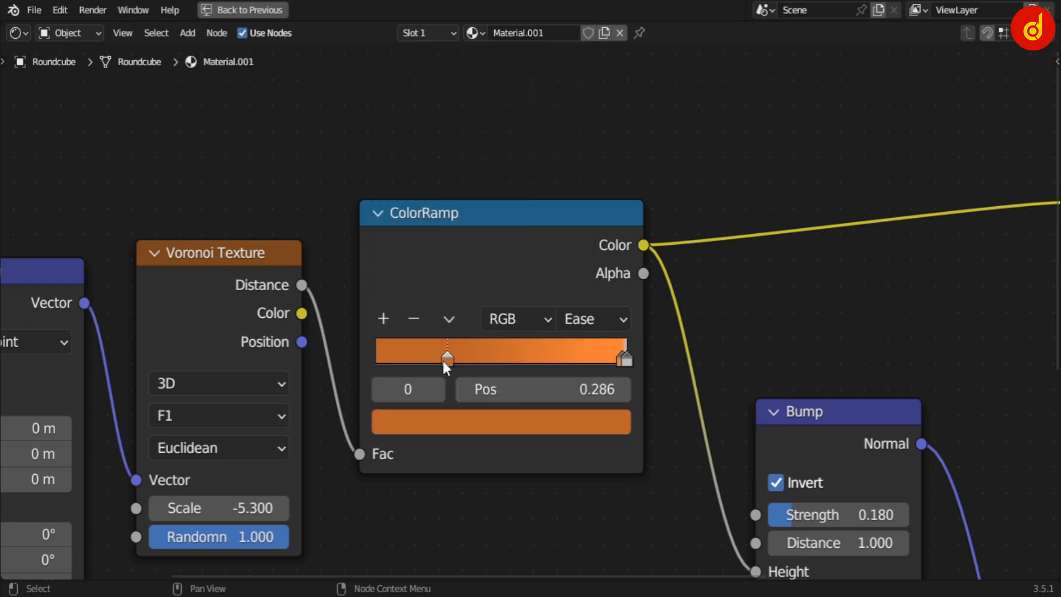
# - Restore the split layout and preview the Voronoi Texture node's output on the ball
pyautogui.scroll(-5, 551, 506)
pyautogui.scroll(-1, 570, 462)
pyautogui.moveTo(569, 461); pyautogui.dragTo(485, 387, button='middle')
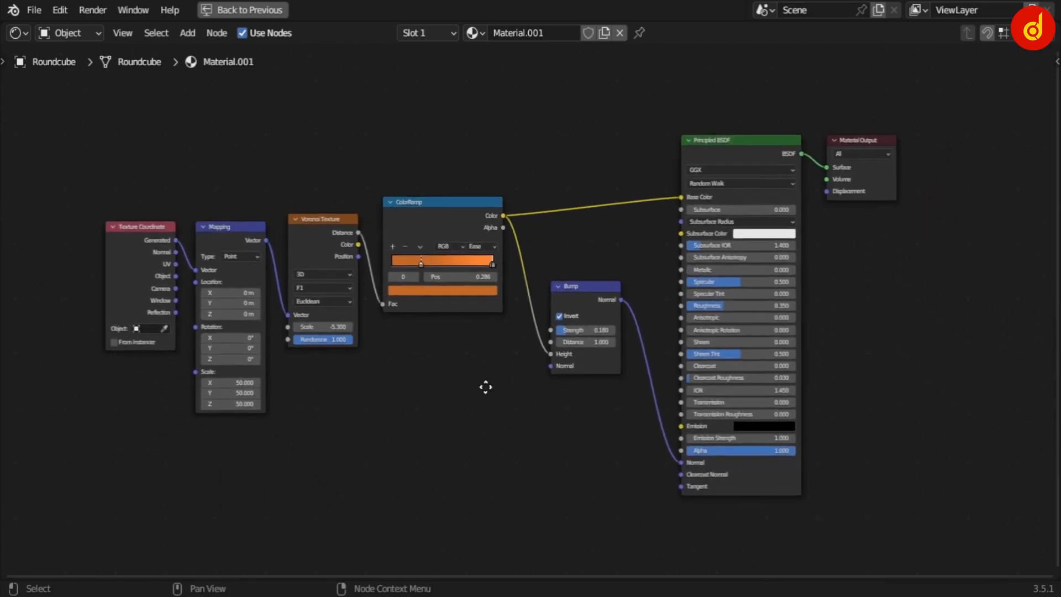
pyautogui.hotkey('ctrl', 'space')
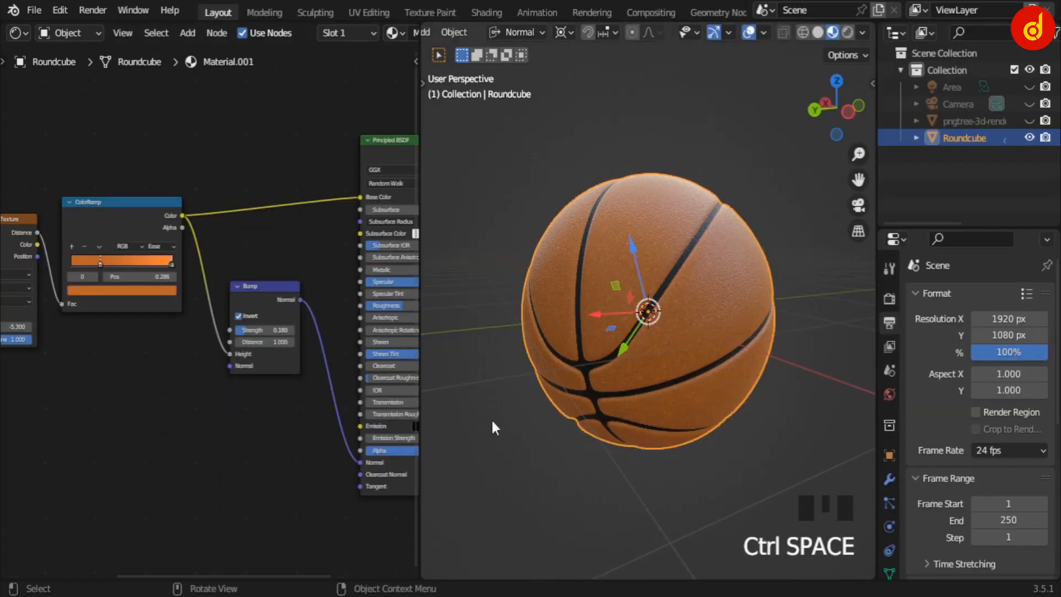
pyautogui.moveTo(492, 423); pyautogui.dragTo(665, 417, button='middle')
pyautogui.moveTo(138, 459); pyautogui.dragTo(369, 473, button='middle')
pyautogui.scroll(2, 369, 473)
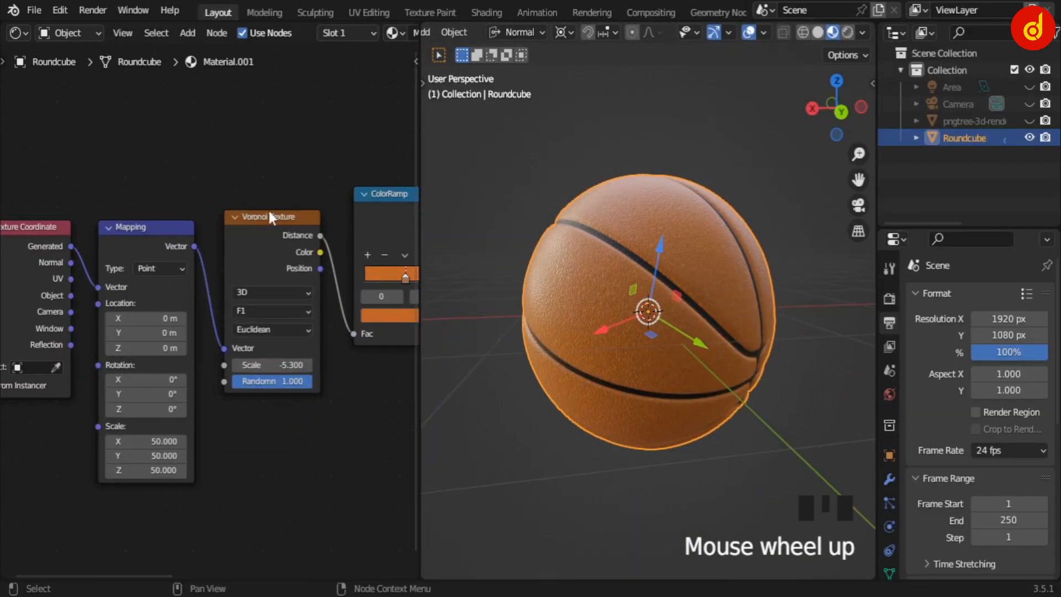
pyautogui.scroll(1, 268, 210)
pyautogui.keyDown('ctrl'); pyautogui.keyDown('shift'); pyautogui.click(260, 230); pyautogui.keyUp('shift'); pyautogui.keyUp('ctrl')
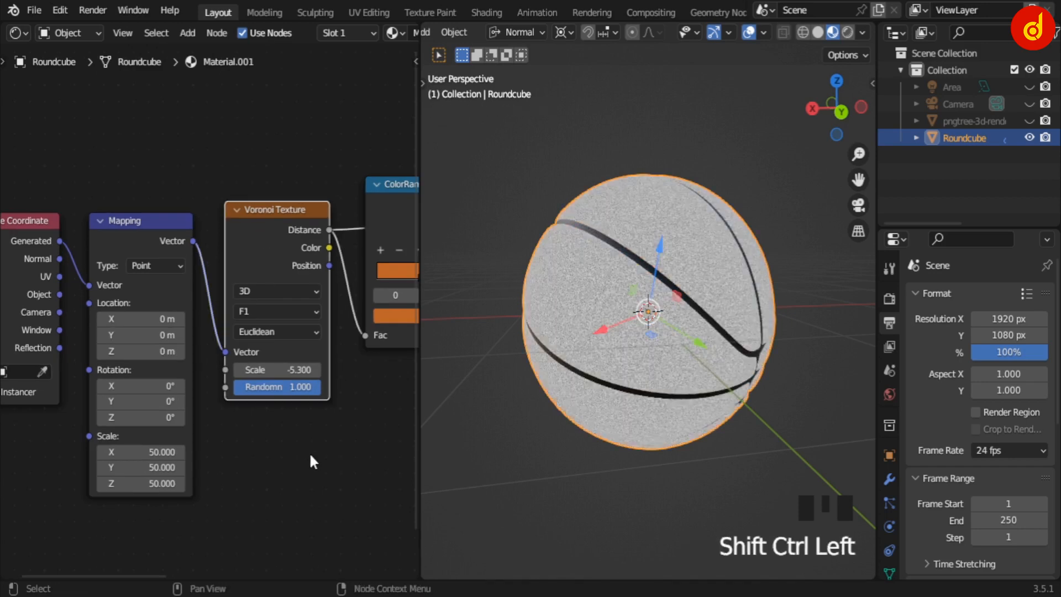
# - Try Voronoi Texture scales of about -9.24 and -0.08 on the ball, and undo the change
pyautogui.moveTo(326, 426); pyautogui.dragTo(302, 445, button='middle')
pyautogui.scroll(2, 301, 444)
pyautogui.moveTo(255, 380); pyautogui.dragTo(303, 380)
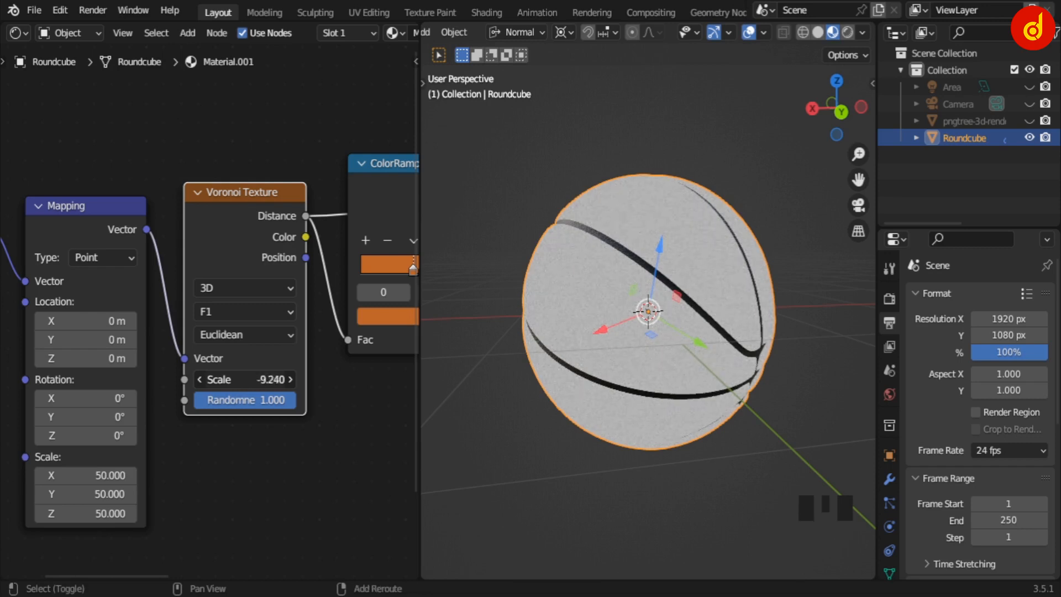
pyautogui.moveTo(265, 380); pyautogui.dragTo(283, 381)
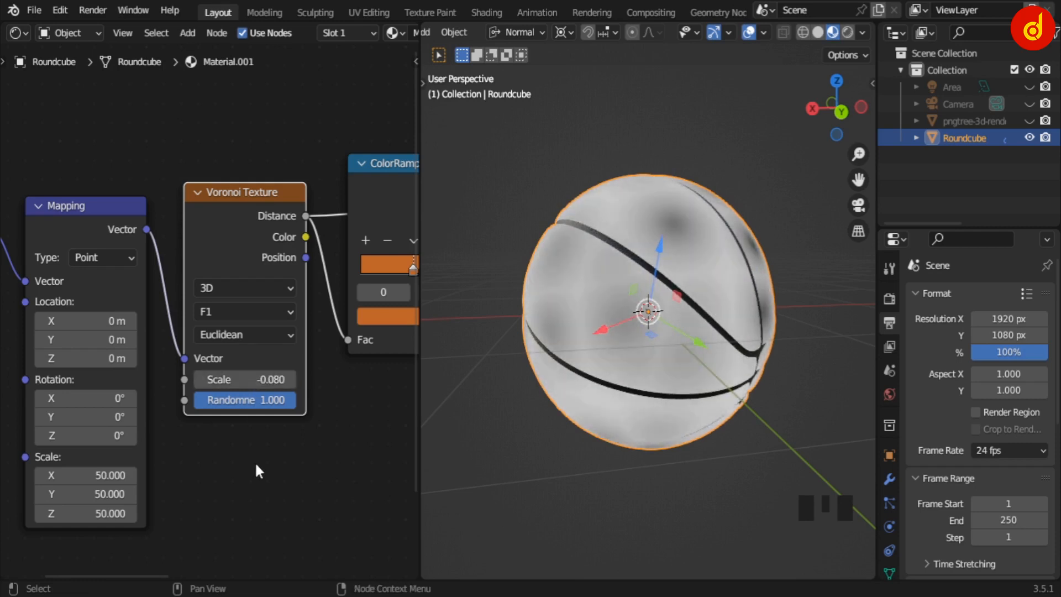
pyautogui.hotkey('ctrl', 'z')
# - Examine the Voronoi pattern up close and preview the ColorRamp node's output on the ball
pyautogui.moveTo(326, 419); pyautogui.dragTo(148, 440, button='middle')
pyautogui.scroll(3, 703, 433)
pyautogui.moveTo(702, 433); pyautogui.dragTo(674, 433, button='middle')
pyautogui.scroll(2, 658, 425)
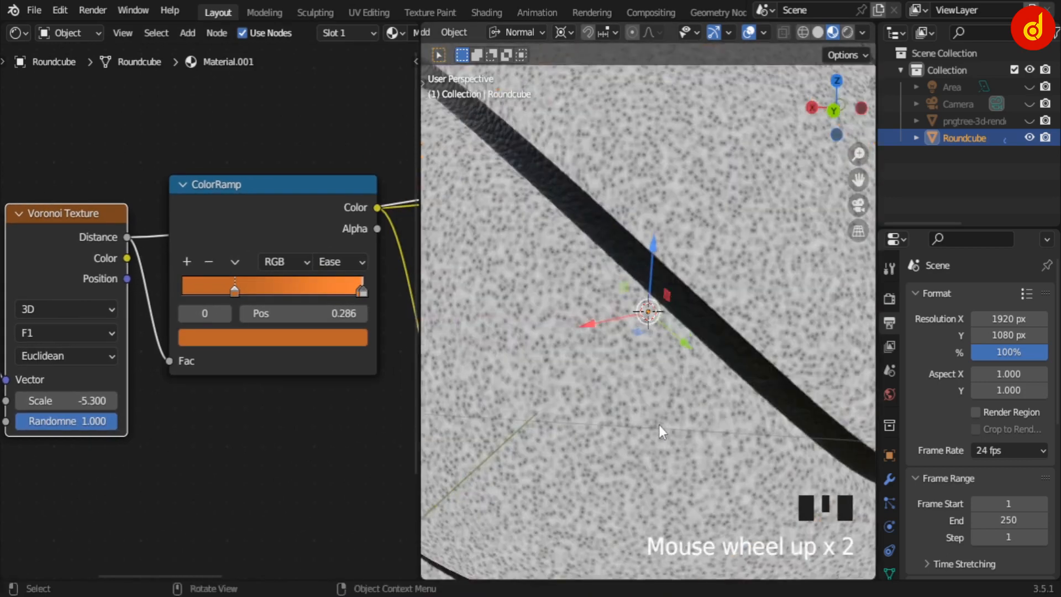
pyautogui.scroll(-3, 658, 426)
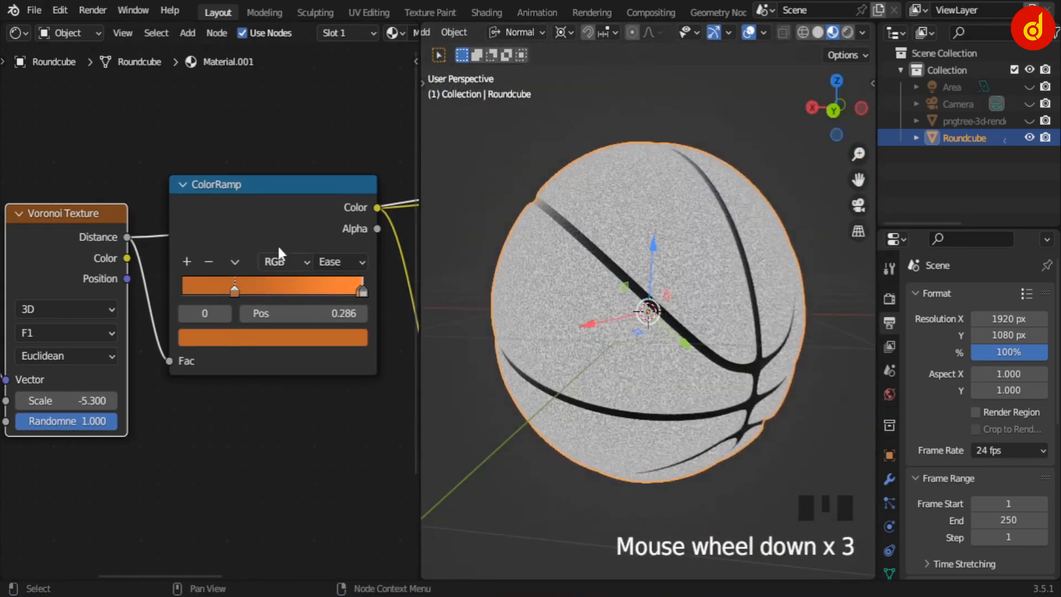
pyautogui.keyDown('ctrl'); pyautogui.keyDown('shift'); pyautogui.click(267, 216); pyautogui.keyUp('shift'); pyautogui.keyUp('ctrl')
# - Move the ColorRamp's darker orange stop to about 0.650 and examine the pattern up close
pyautogui.scroll(2, 323, 347)
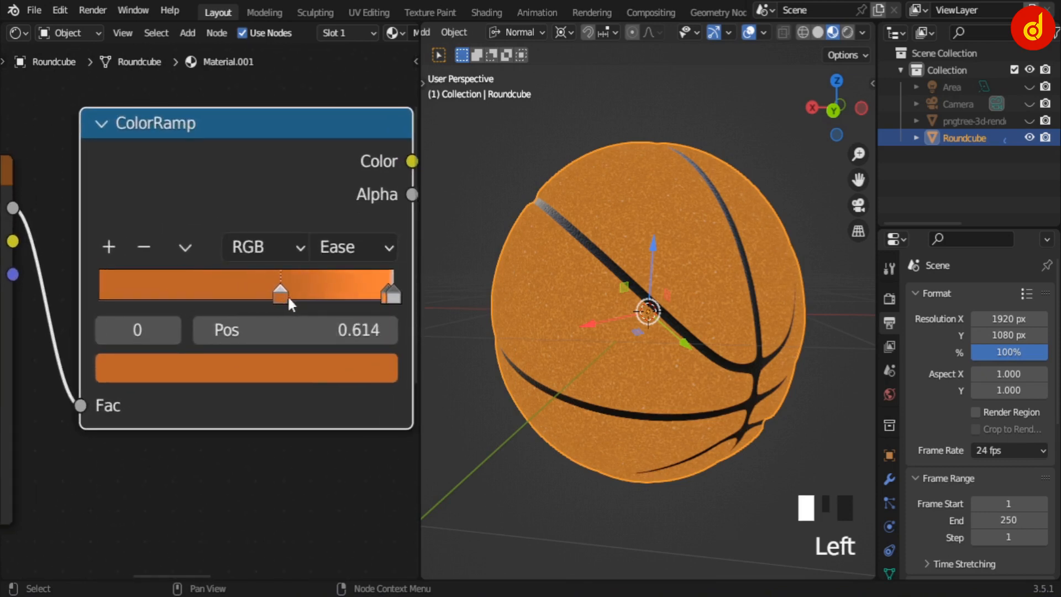
pyautogui.moveTo(353, 300); pyautogui.dragTo(323, 310)
pyautogui.scroll(1, 651, 336)
pyautogui.scroll(2, 651, 337)
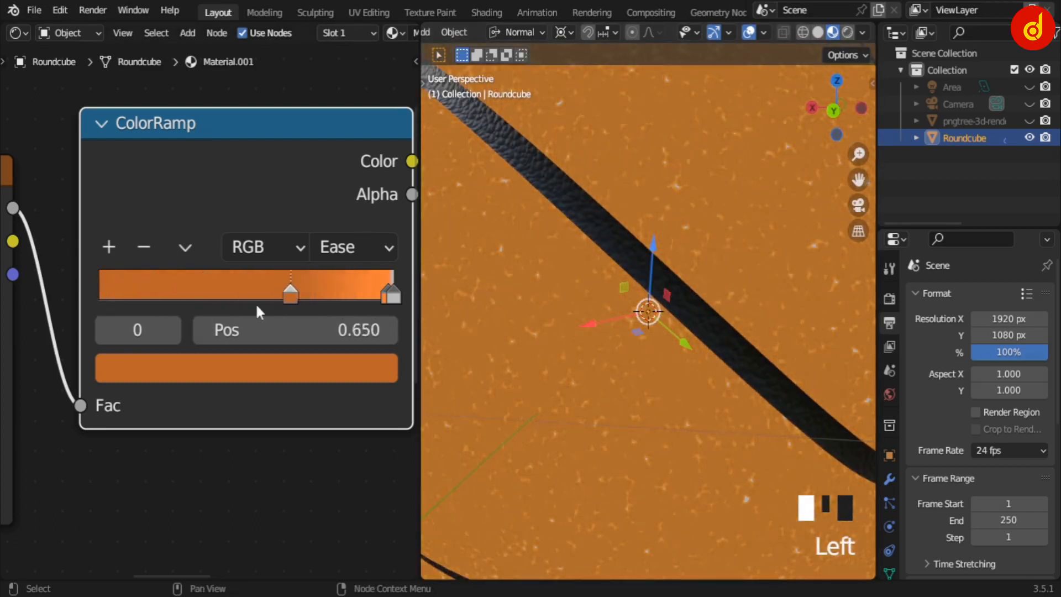
# - Try the ColorRamp's darker orange stop at position 0.000, and undo the stop's position changes back to 0.286
pyautogui.moveTo(257, 306); pyautogui.dragTo(174, 298)
pyautogui.hotkey('ctrl', 'z')
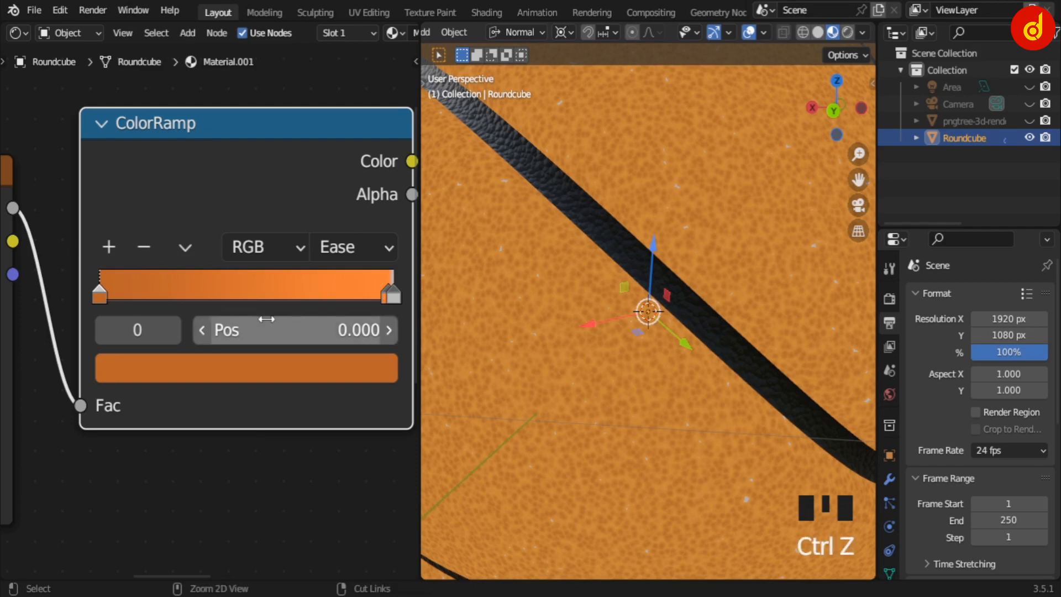
pyautogui.hotkey('ctrl', 'z')
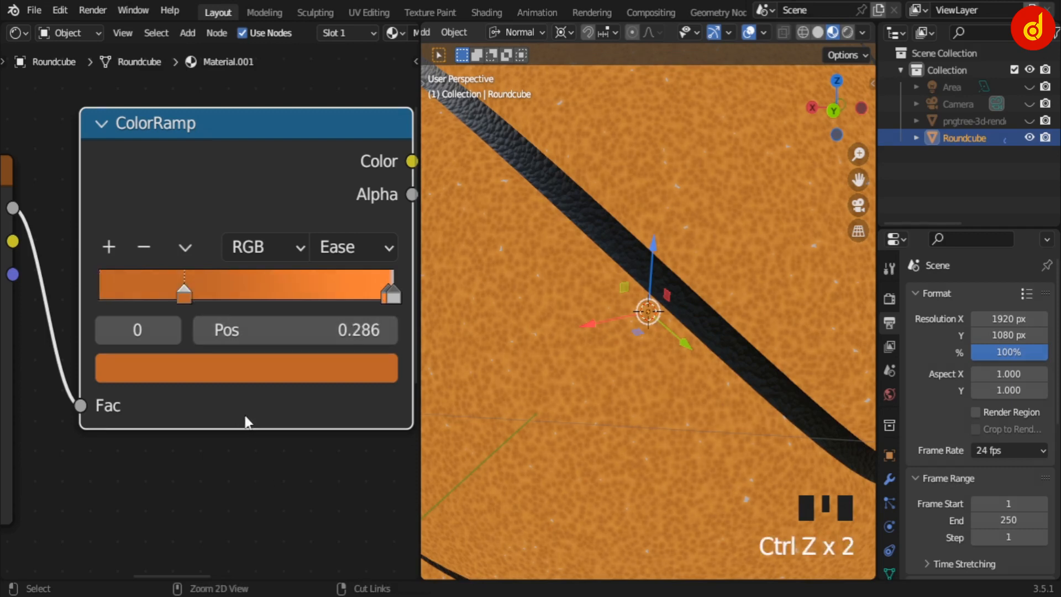
# - Try moving the ColorRamp's light grey stop to about 0.632, and undo the move
pyautogui.click(387, 296)
pyautogui.moveTo(387, 296); pyautogui.dragTo(354, 307)
pyautogui.moveTo(277, 303); pyautogui.dragTo(270, 303)
pyautogui.scroll(-2, 459, 390)
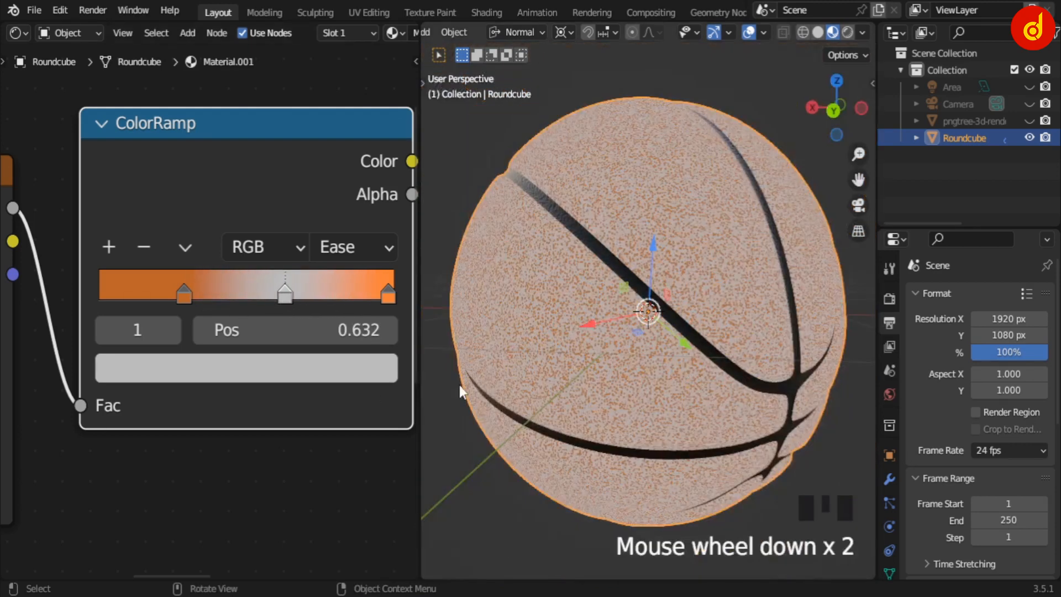
pyautogui.hotkey('ctrl', 'z')
# - Preview the Bump node's output on the ball and examine the bumps and seams up close
pyautogui.scroll(-3, 371, 390)
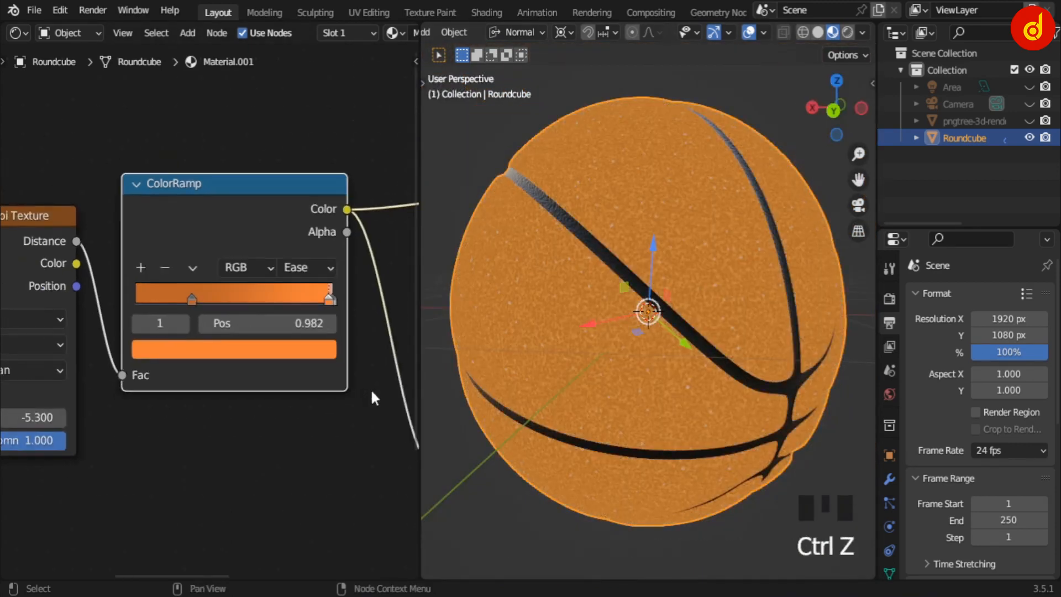
pyautogui.scroll(2, 364, 389)
pyautogui.moveTo(363, 389); pyautogui.dragTo(200, 345, button='middle')
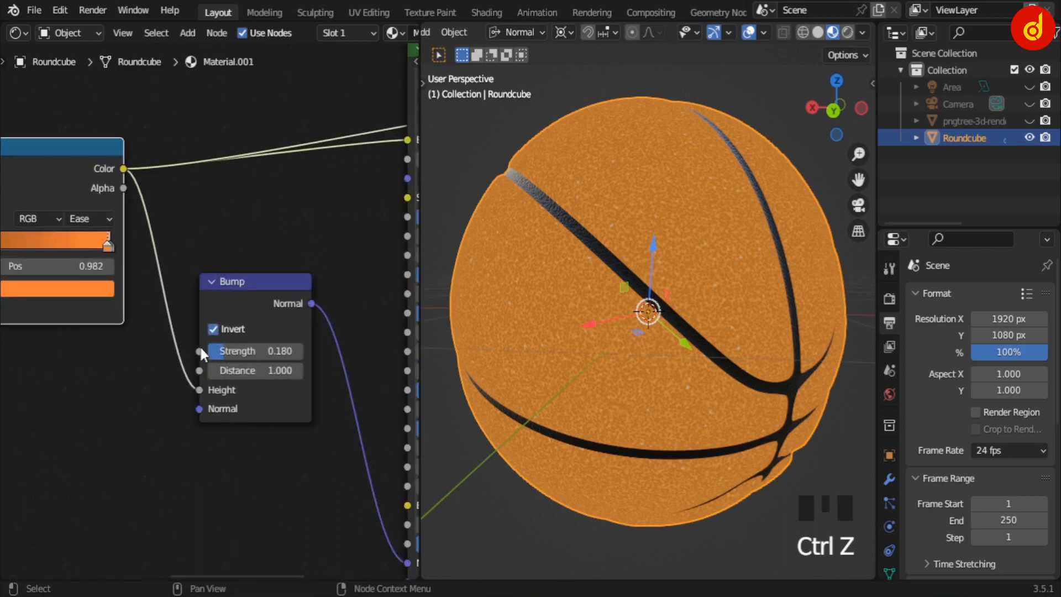
pyautogui.keyDown('ctrl'); pyautogui.keyDown('shift'); pyautogui.click(260, 299); pyautogui.keyUp('shift'); pyautogui.keyUp('ctrl')
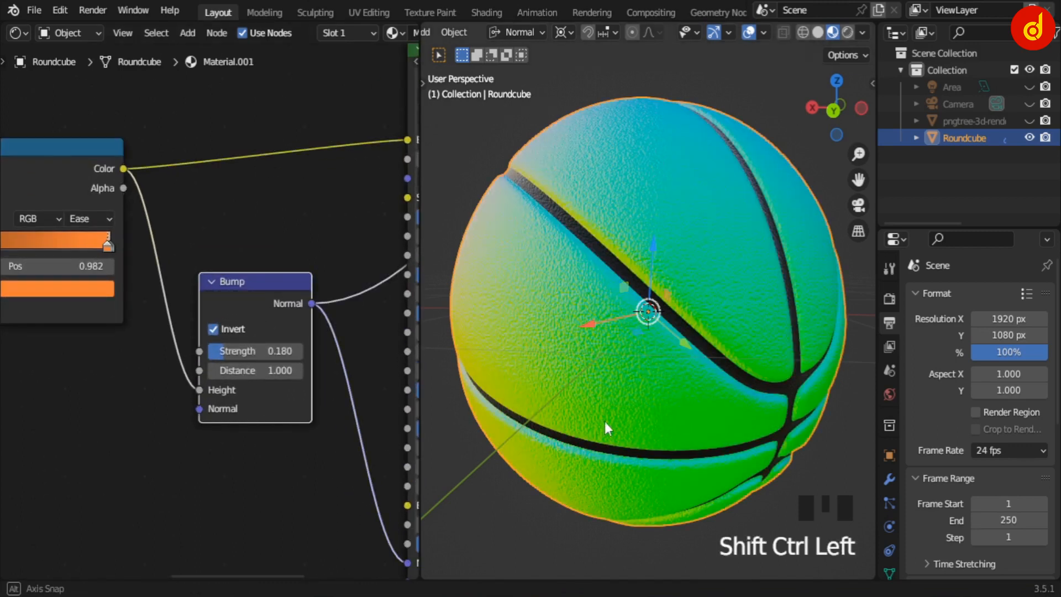
pyautogui.moveTo(606, 422); pyautogui.dragTo(865, 430, button='middle')
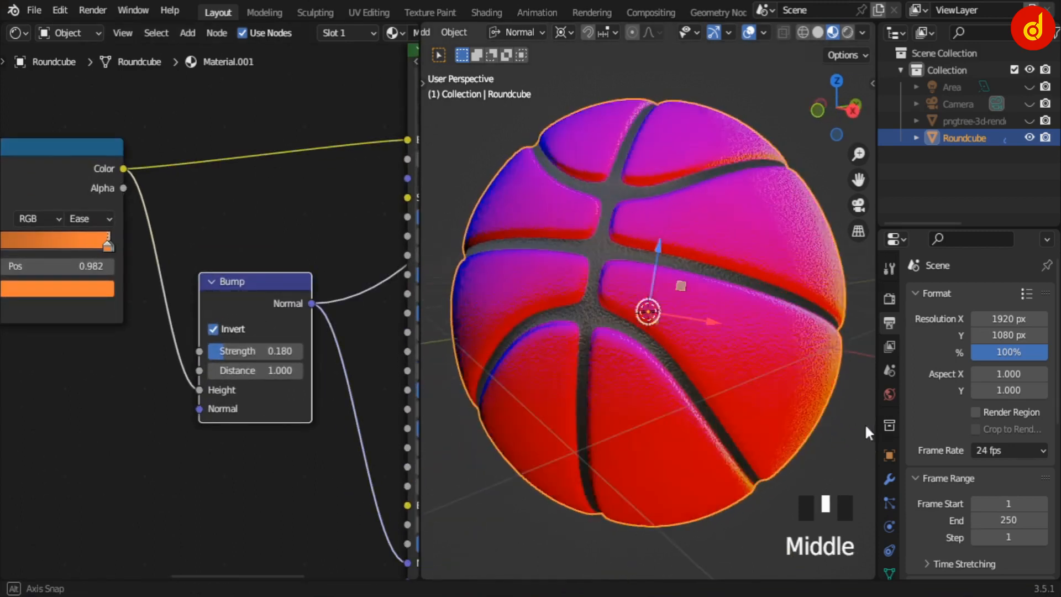
pyautogui.scroll(2, 821, 418)
pyautogui.scroll(1, 548, 429)
pyautogui.moveTo(548, 429); pyautogui.dragTo(611, 436, button='middle')
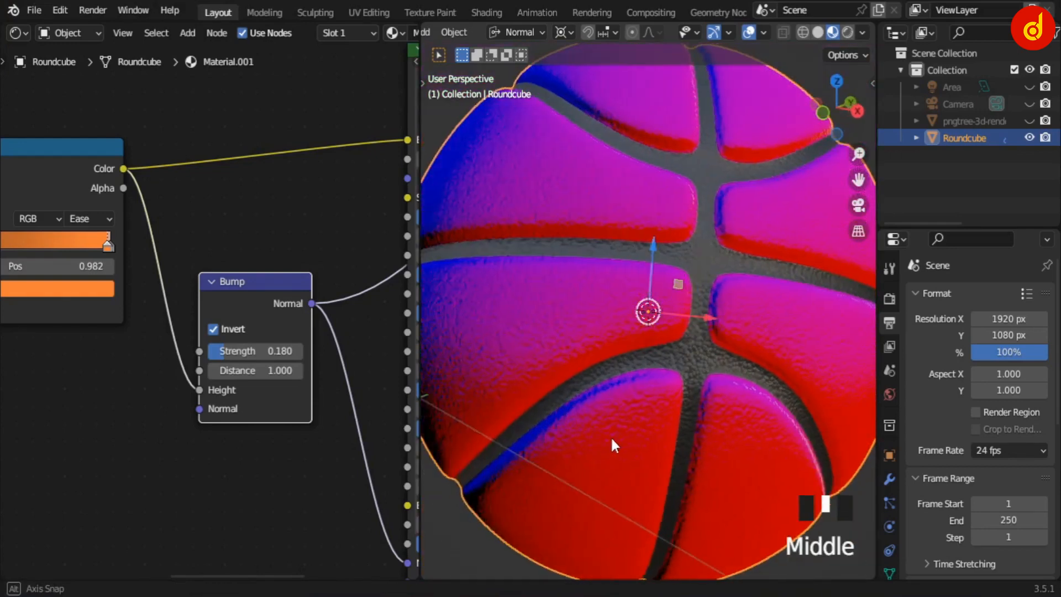
pyautogui.scroll(1, 611, 437)
pyautogui.scroll(1, 359, 409)
pyautogui.scroll(1, 326, 398)
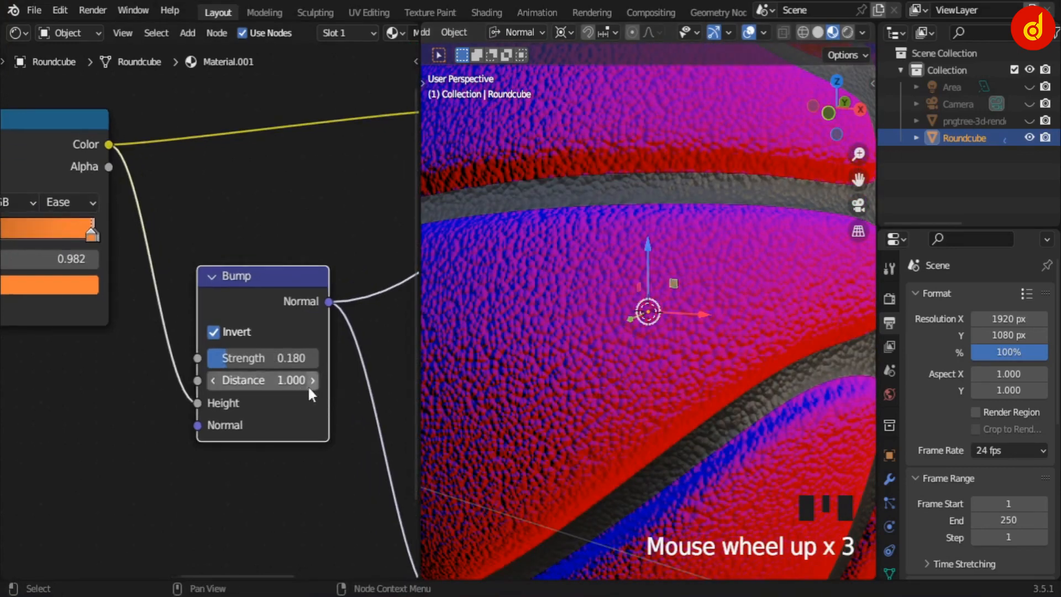
# - Try a Bump strength of 0.000 on the ball, and undo the change
pyautogui.moveTo(235, 368)
pyautogui.mouseDown()
pyautogui.moveTo(343, 368)
pyautogui.moveTo(214, 368)
pyautogui.mouseUp()
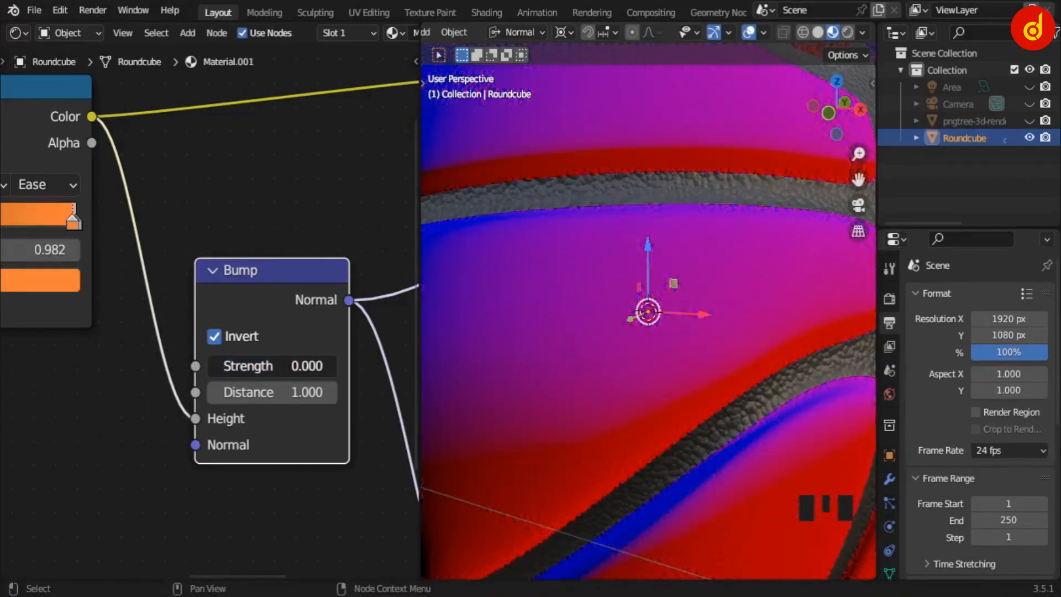
pyautogui.hotkey('ctrl', 'z')
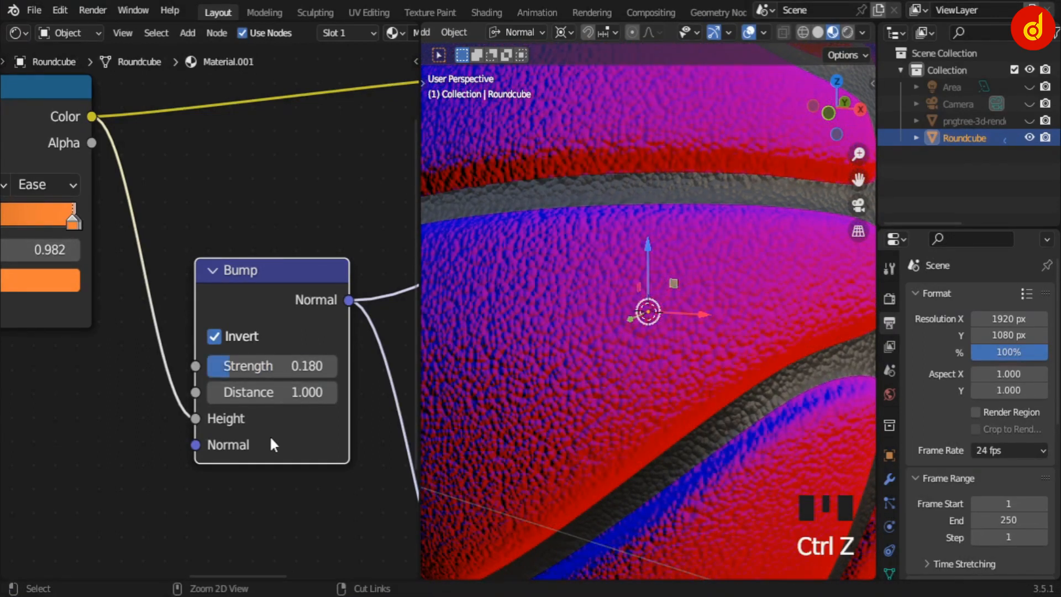
pyautogui.scroll(-5, 280, 433)
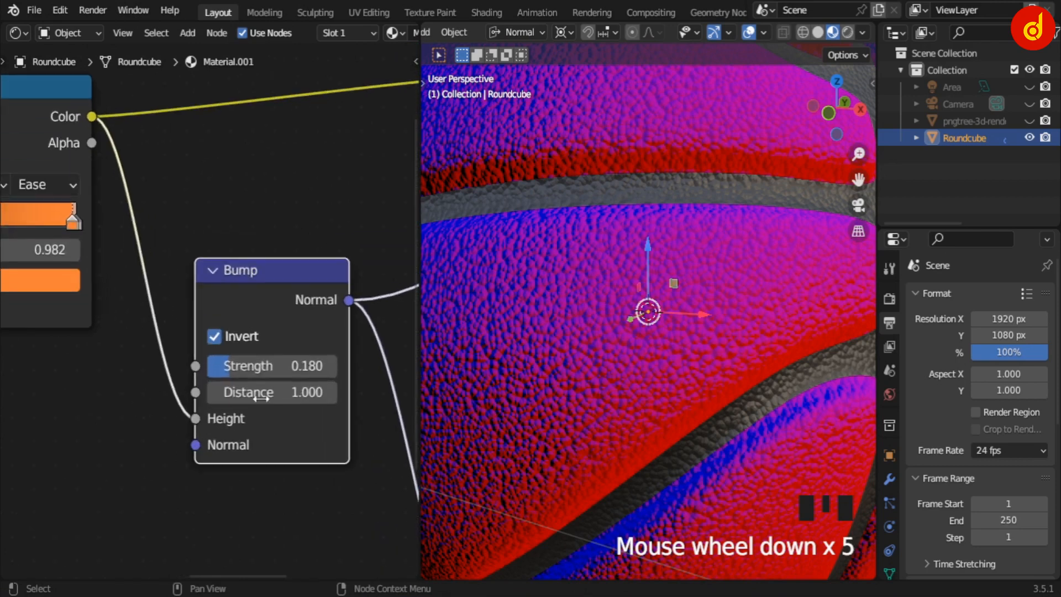
# - Compare the bump surface with Invert off and on, leaving Invert enabled
pyautogui.click(213, 336)
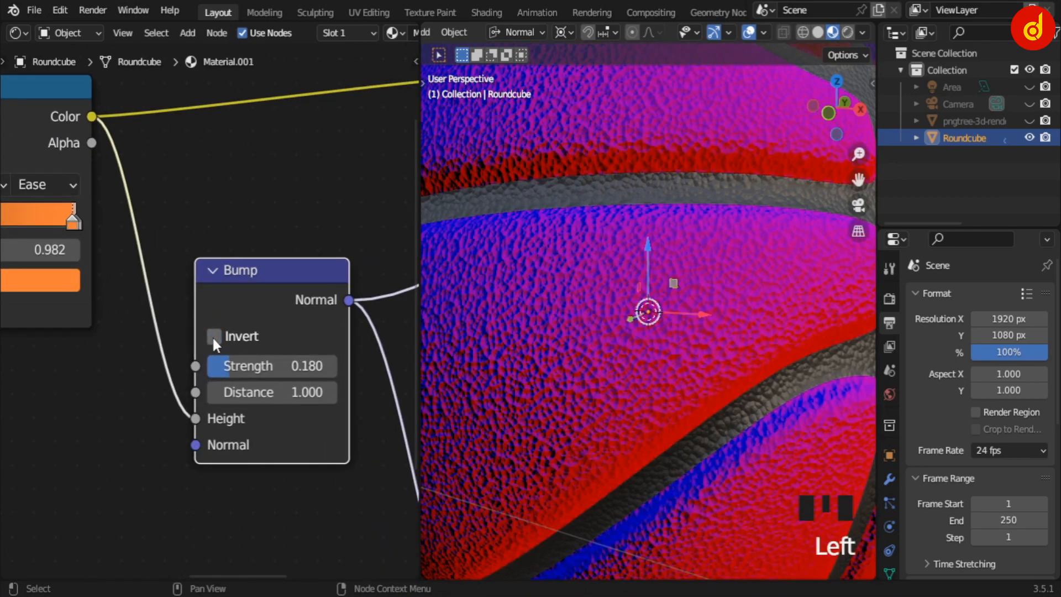
pyautogui.click(214, 337)
pyautogui.click(213, 336)
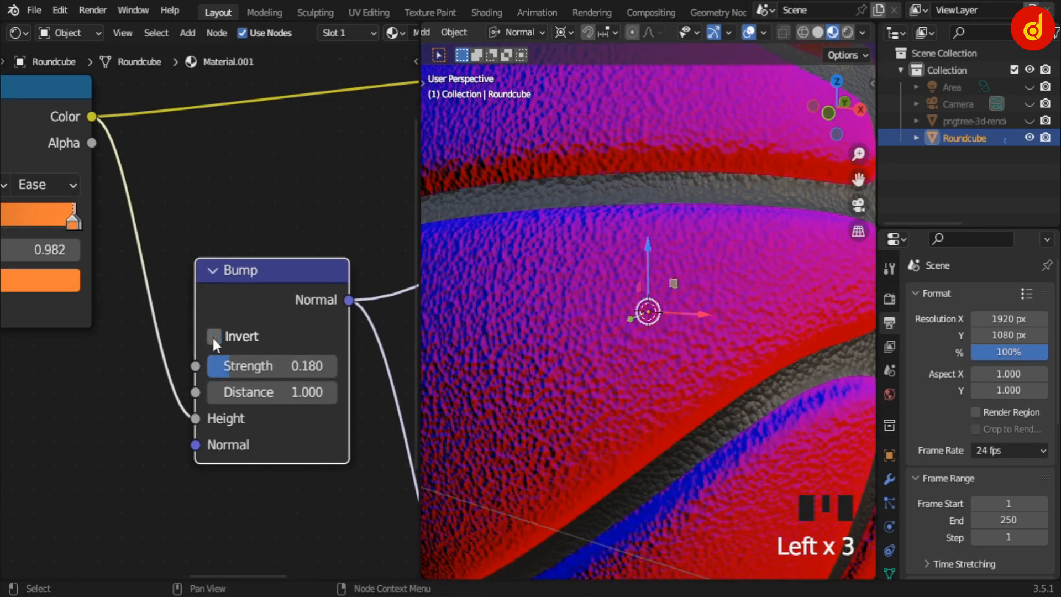
pyautogui.click(213, 337)
# - Reconnect the Principled BSDF to the Material Output and view the full orange material on the ball
pyautogui.scroll(-9, 218, 386)
pyautogui.moveTo(287, 432); pyautogui.dragTo(144, 425, button='middle')
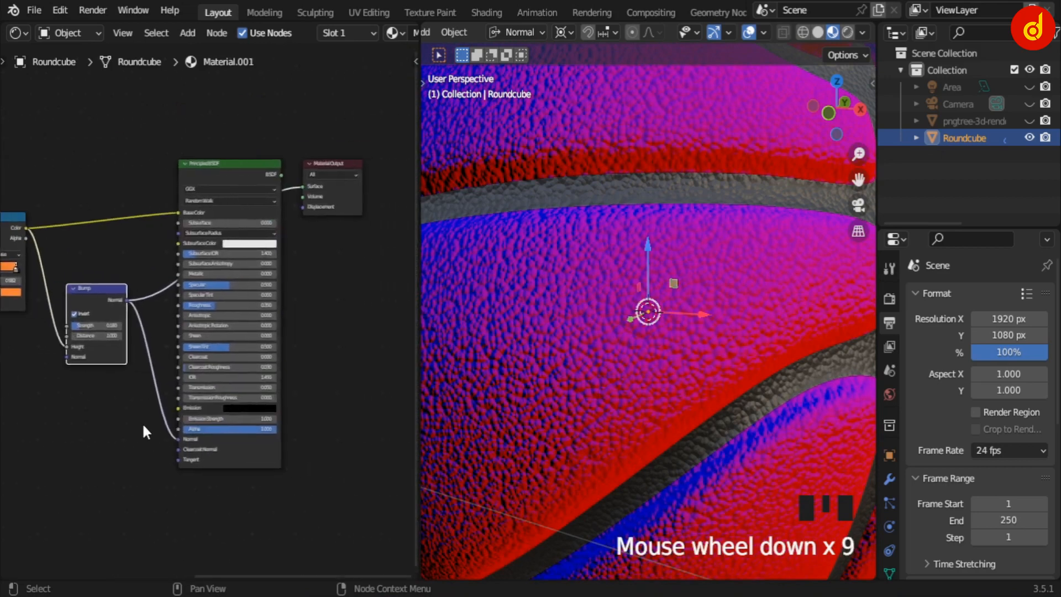
pyautogui.scroll(7, 144, 426)
pyautogui.scroll(-5, 143, 425)
pyautogui.scroll(-1, 667, 399)
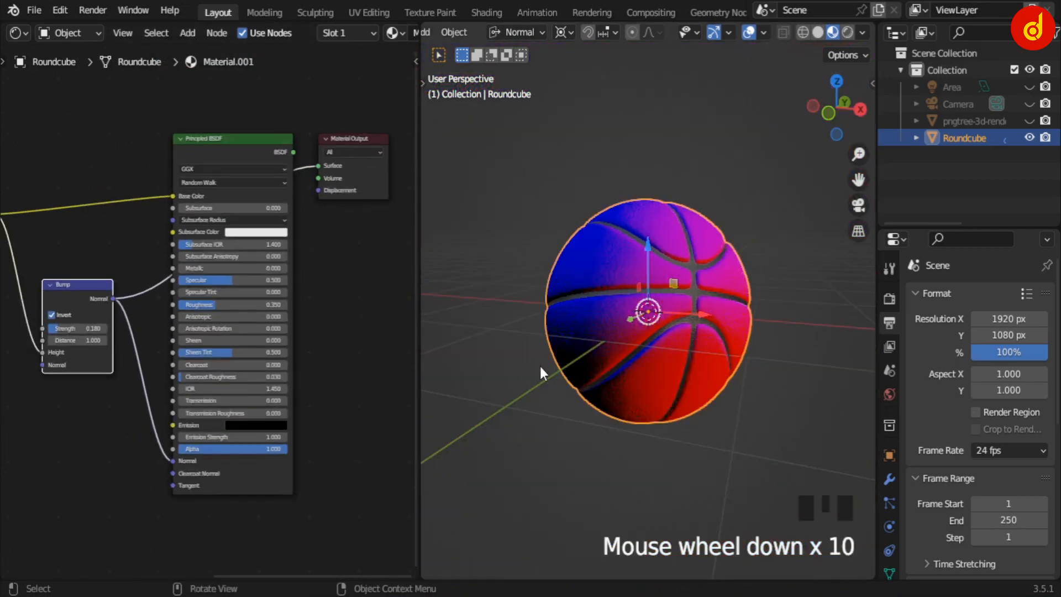
pyautogui.scroll(2, 177, 333)
pyautogui.scroll(-1, 273, 176)
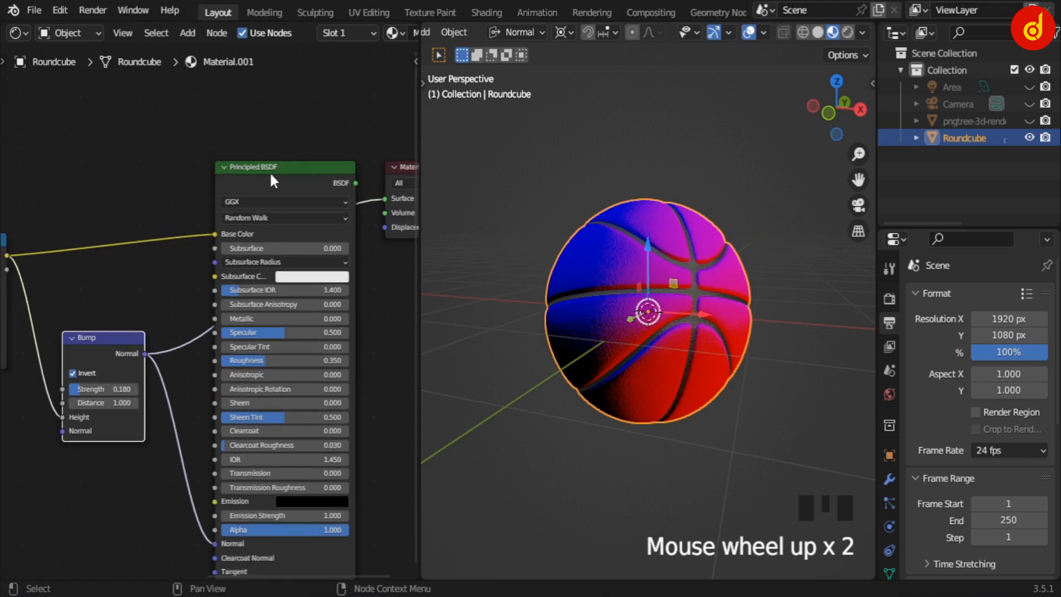
pyautogui.keyDown('ctrl'); pyautogui.keyDown('shift'); pyautogui.click(271, 175); pyautogui.keyUp('shift'); pyautogui.keyUp('ctrl')
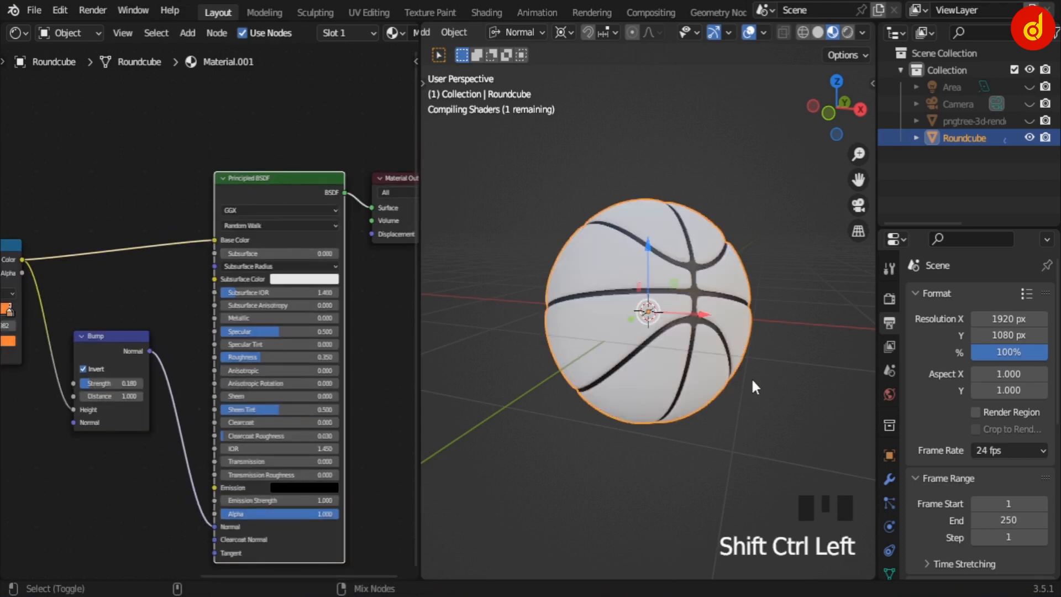
pyautogui.scroll(3, 751, 377)
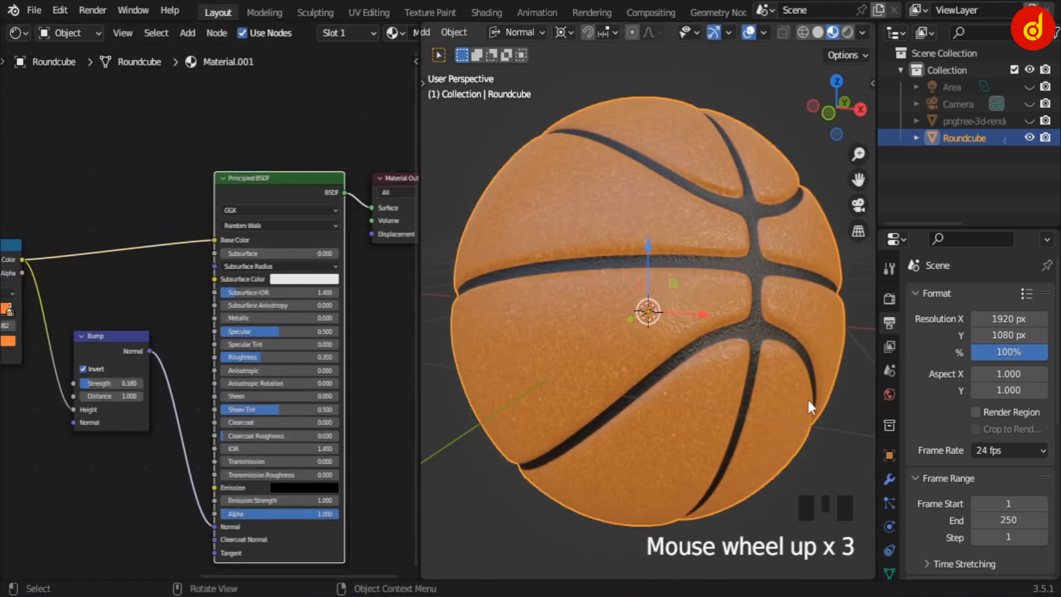
pyautogui.moveTo(808, 406); pyautogui.dragTo(746, 428, button='middle')
# - Enlarge the properties area, show the ball's material slots, and make Material.002 the active material
pyautogui.moveTo(934, 226); pyautogui.dragTo(935, 165)
pyautogui.click(889, 533)
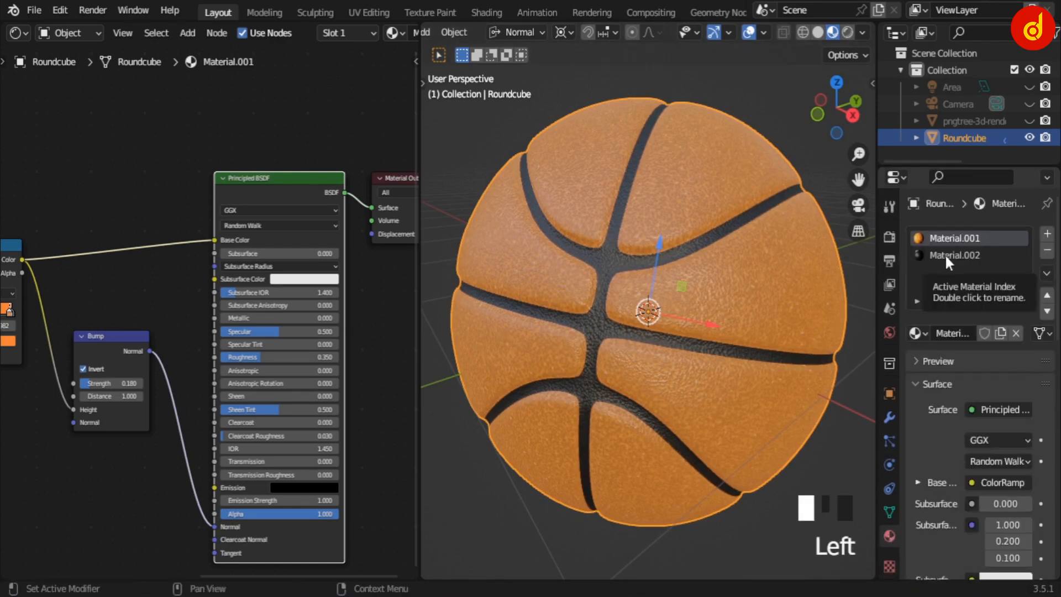
pyautogui.scroll(-6, 356, 35)
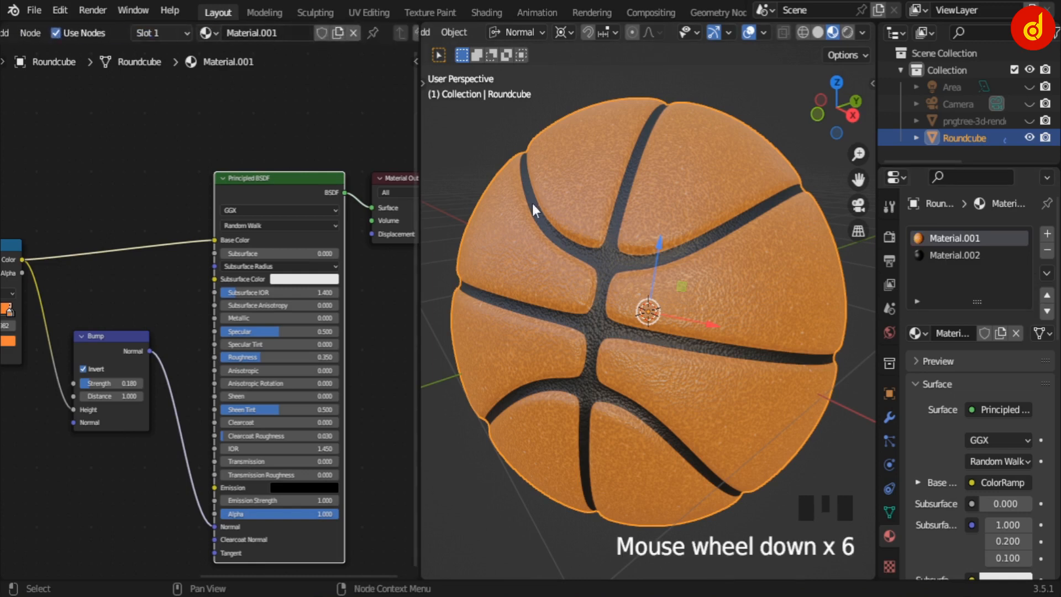
pyautogui.click(961, 255)
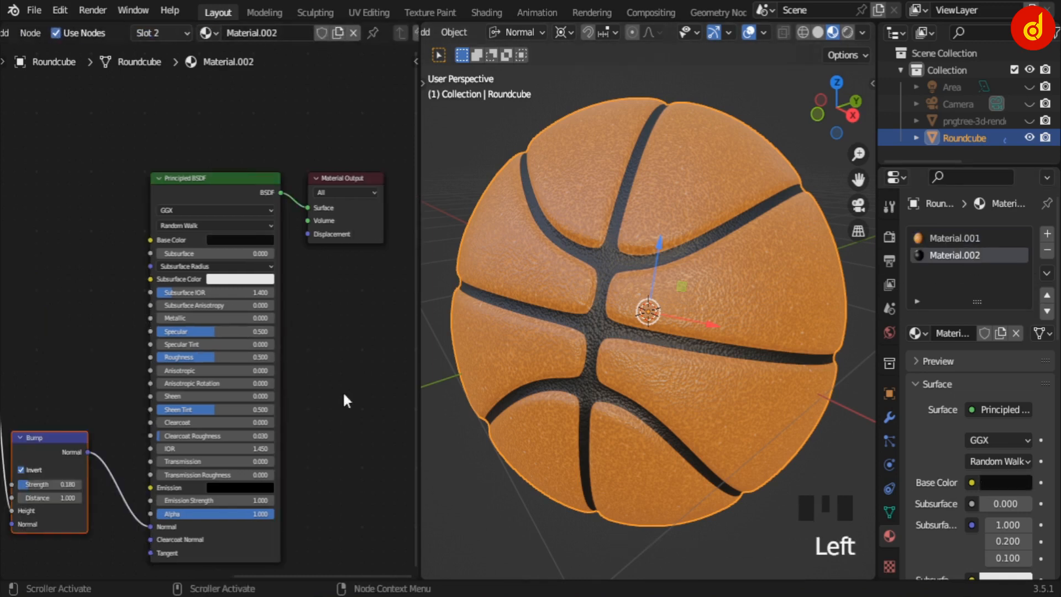
# - Bring Material.002's Texture Coordinate and Mapping nodes into view and maximize the node editor
pyautogui.scroll(-3, 80, 390)
pyautogui.moveTo(88, 382); pyautogui.dragTo(141, 326, button='middle')
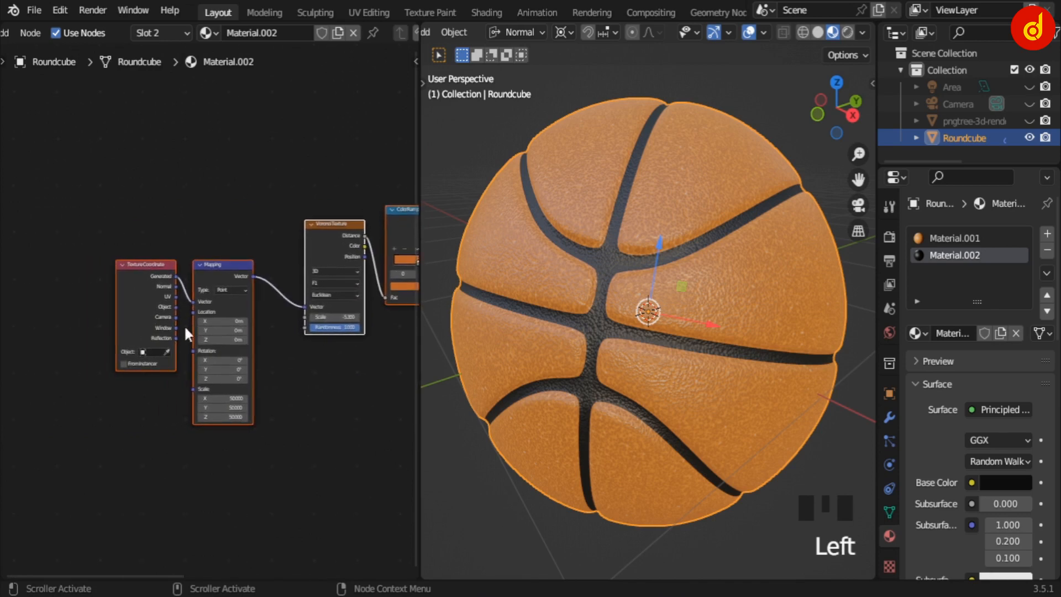
pyautogui.scroll(6, 180, 354)
pyautogui.scroll(2, 116, 485)
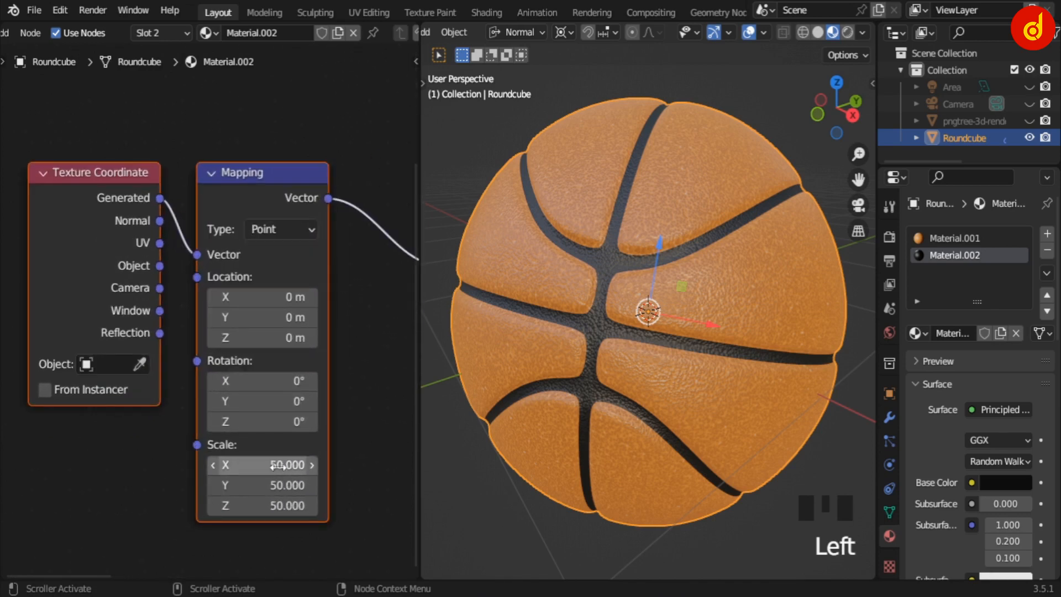
pyautogui.hotkey('ctrl', 'space')
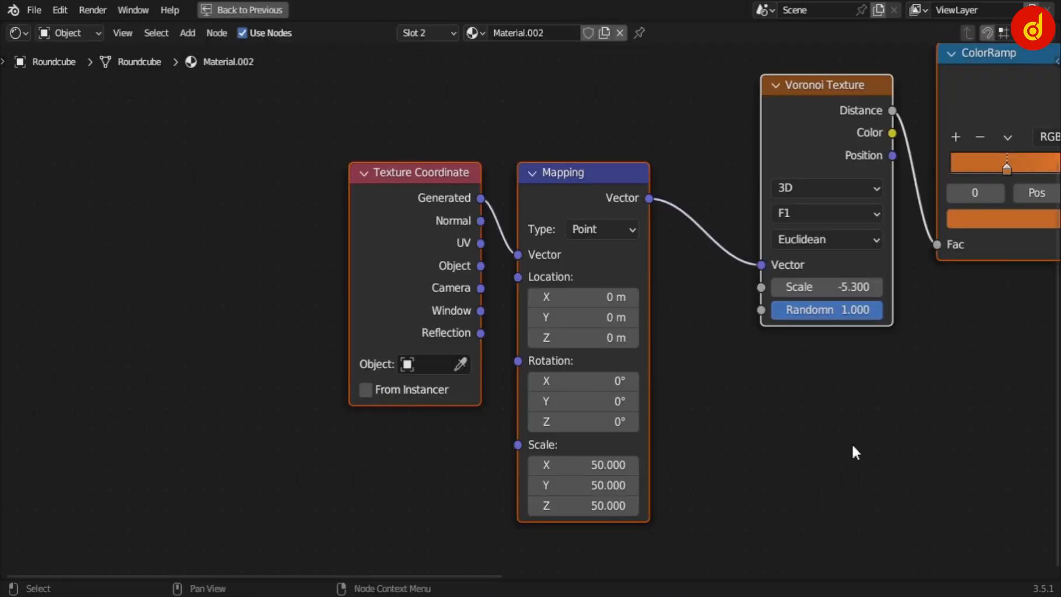
# - Move the Texture Coordinate and Mapping nodes together closer to the Voronoi Texture node
pyautogui.click(424, 129)
pyautogui.moveTo(424, 128); pyautogui.dragTo(636, 303)
pyautogui.scroll(-1, 635, 302)
pyautogui.press('g')
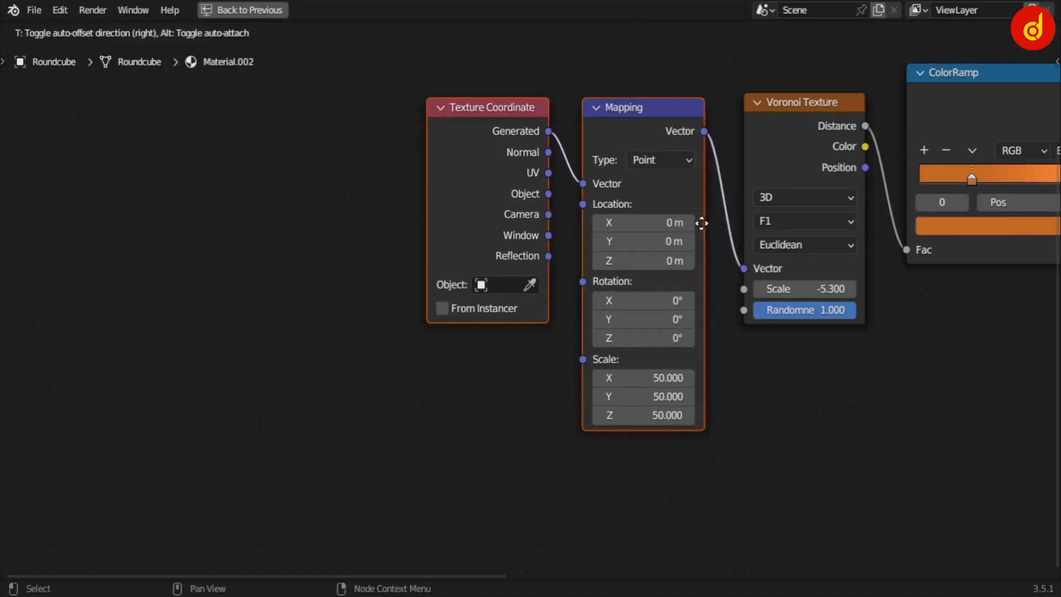
pyautogui.click(702, 223)
# - Move the ColorRamp node slightly down, closer to level with the Voronoi Texture node
pyautogui.moveTo(950, 406); pyautogui.dragTo(774, 455, button='middle')
pyautogui.scroll(1, 855, 483)
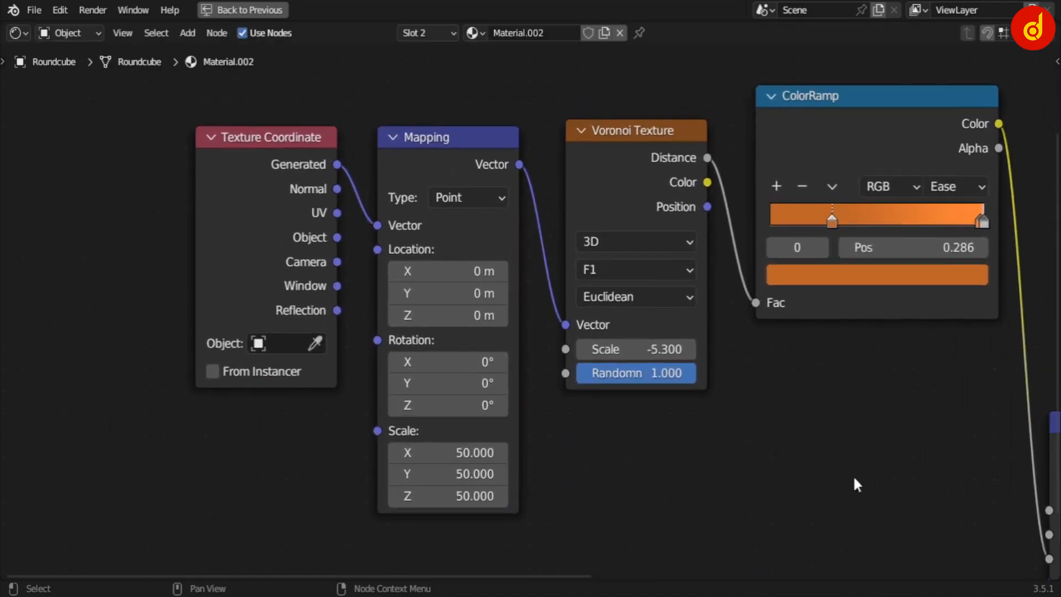
pyautogui.moveTo(855, 483); pyautogui.dragTo(741, 481, button='middle')
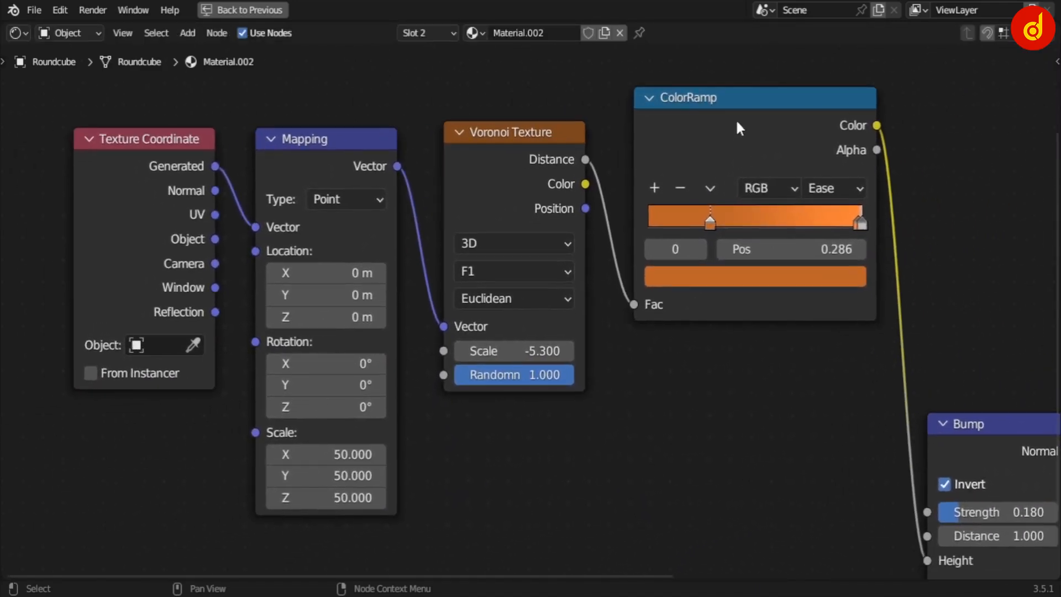
pyautogui.moveTo(735, 118); pyautogui.dragTo(745, 152)
pyautogui.scroll(2, 765, 424)
pyautogui.moveTo(777, 421); pyautogui.dragTo(601, 453, button='middle')
pyautogui.scroll(1, 614, 437)
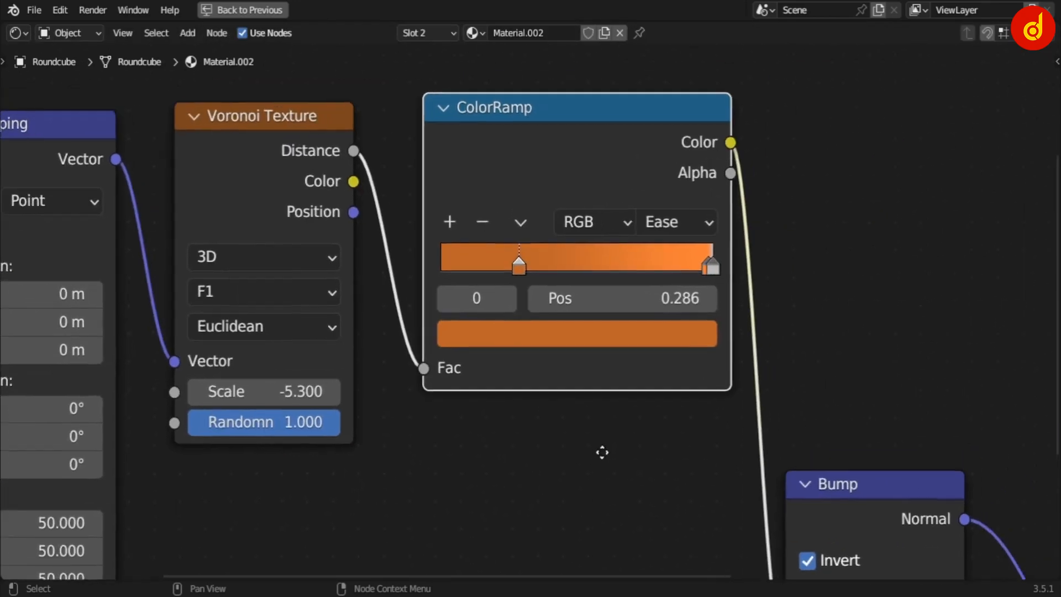
pyautogui.scroll(1, 605, 310)
pyautogui.scroll(-1, 515, 275)
pyautogui.moveTo(577, 416); pyautogui.dragTo(525, 409, button='middle')
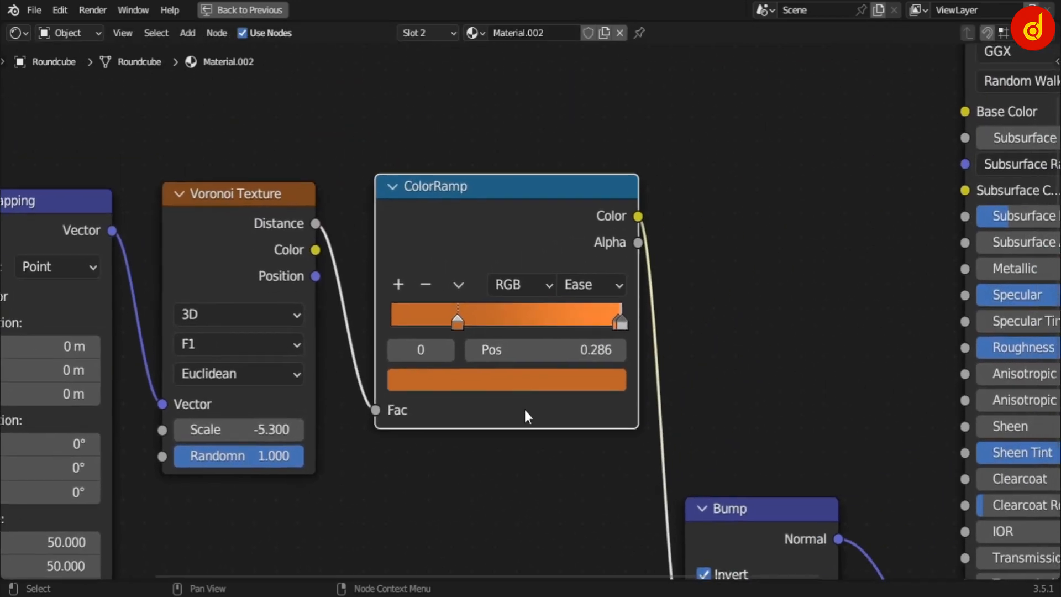
# - Check the hex colours of the ColorRamp's brighter orange stop and light grey stop
pyautogui.click(529, 391)
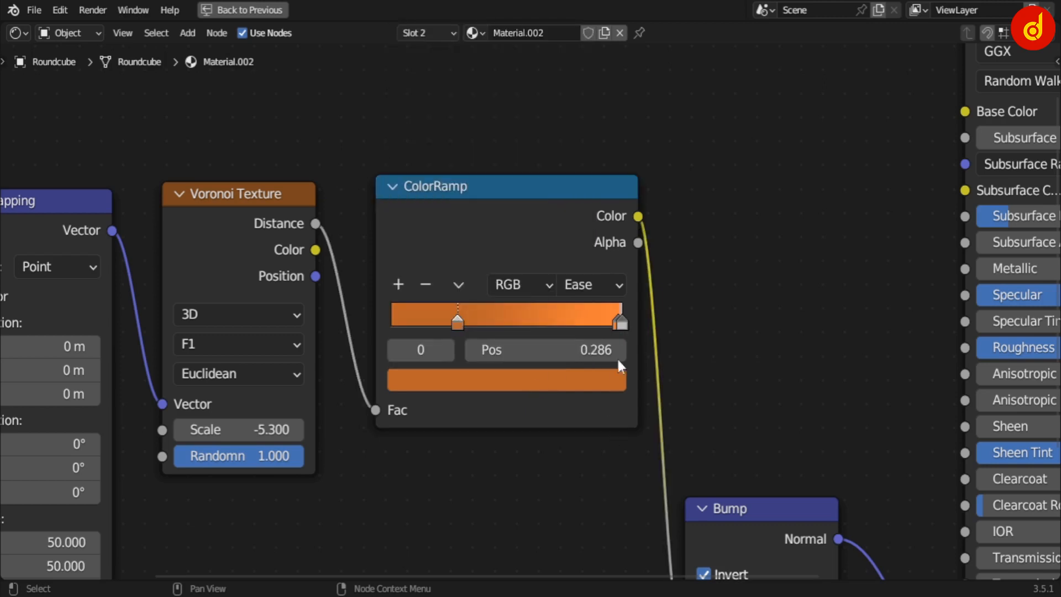
pyautogui.click(618, 323)
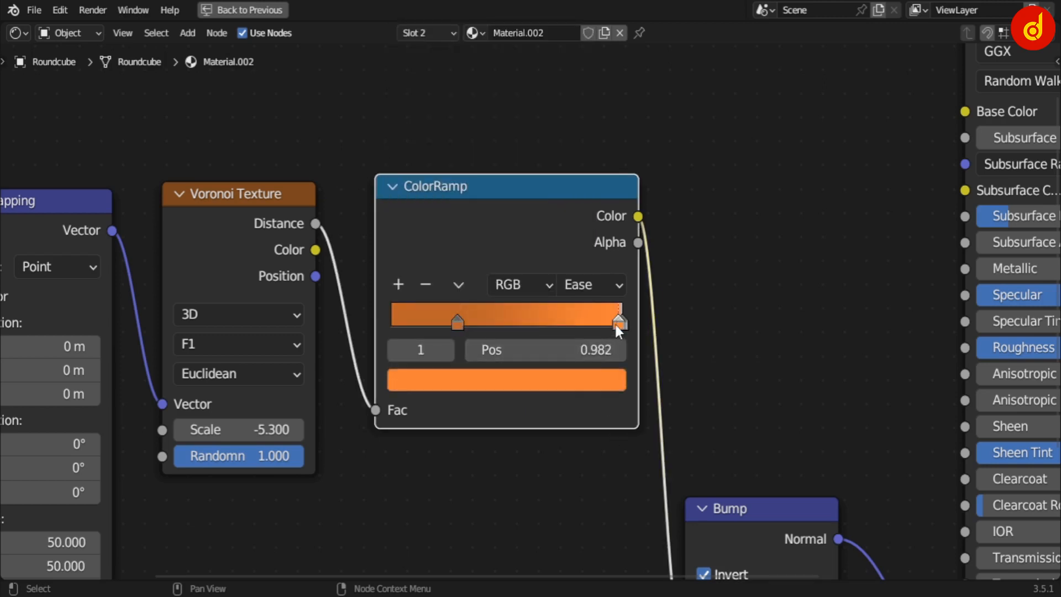
pyautogui.click(573, 380)
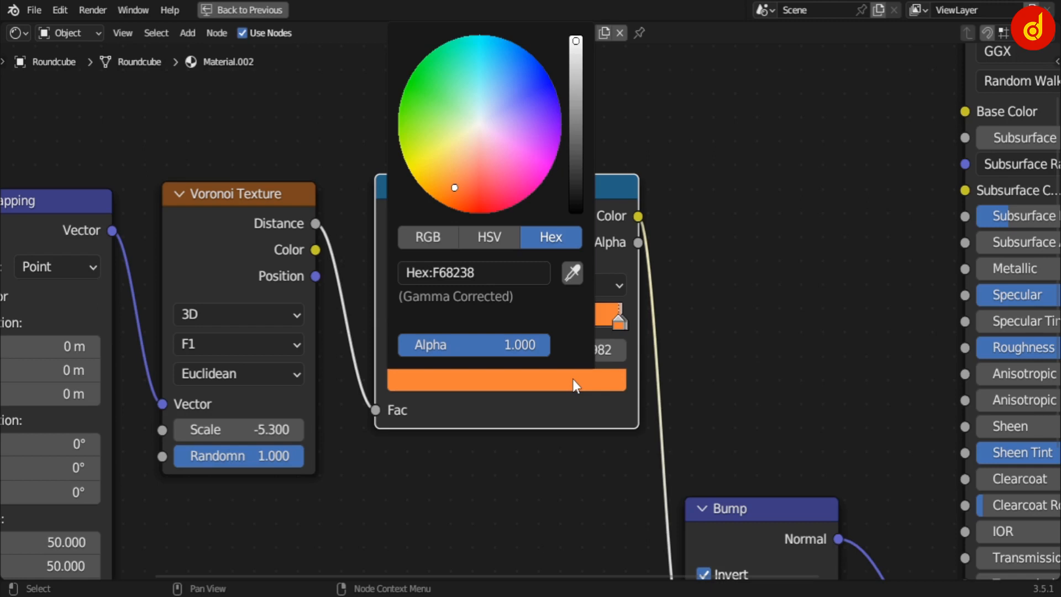
pyautogui.click(624, 324)
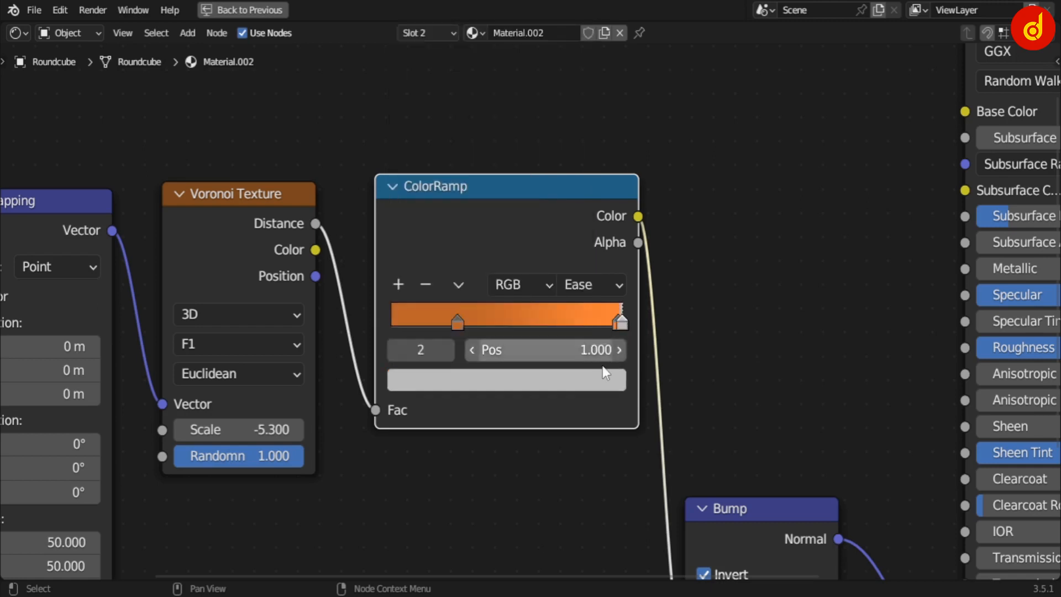
pyautogui.click(595, 379)
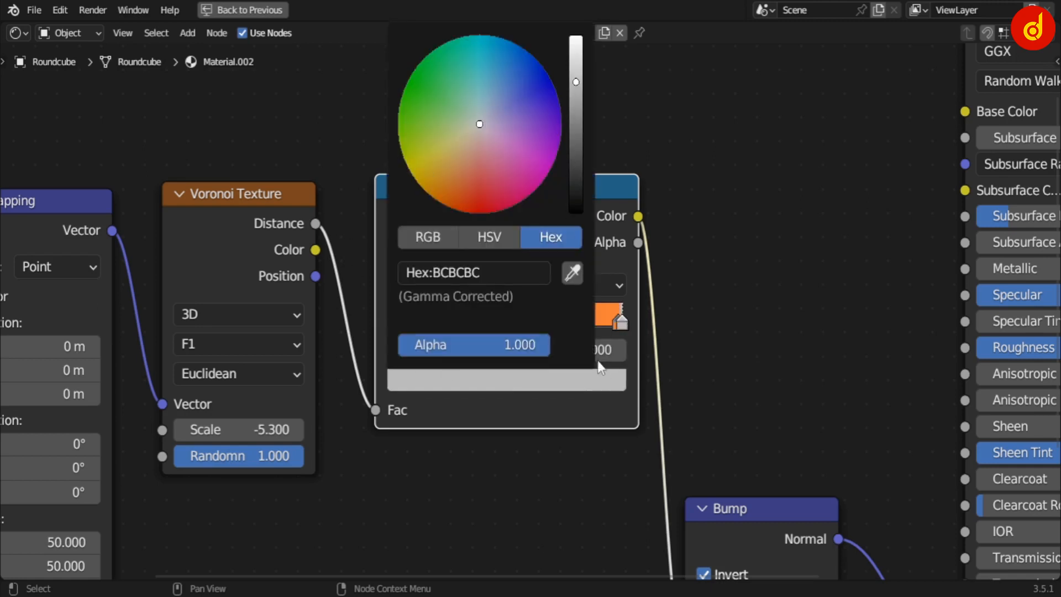
# - Review the ColorRamp's light grey stop, the Bump node's settings and the hex value of the Principled BSDF's base color
pyautogui.click(543, 380)
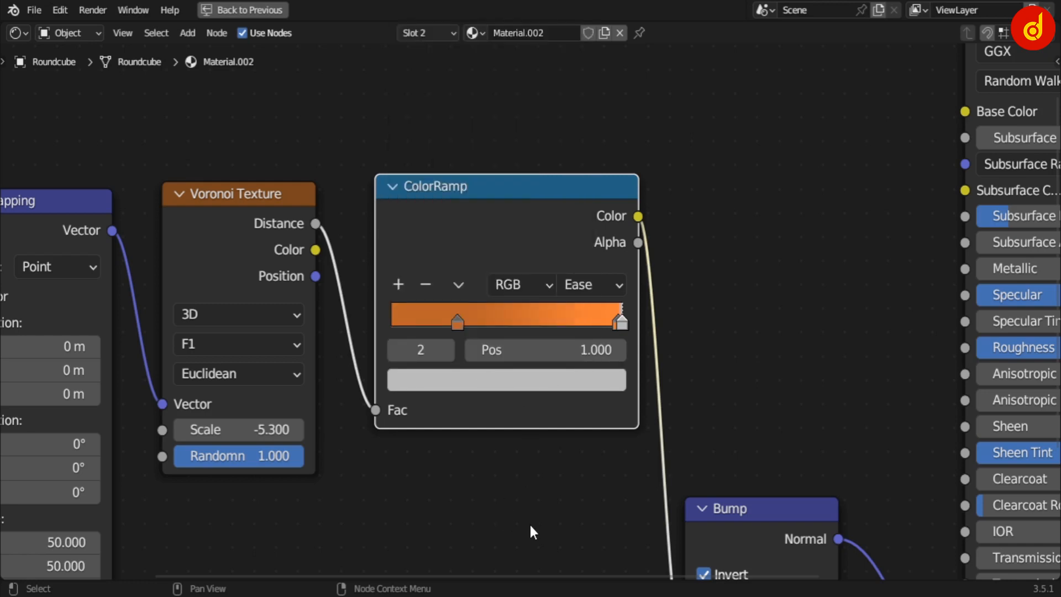
pyautogui.click(529, 525)
pyautogui.scroll(-3, 524, 514)
pyautogui.moveTo(506, 540); pyautogui.dragTo(200, 346, button='middle')
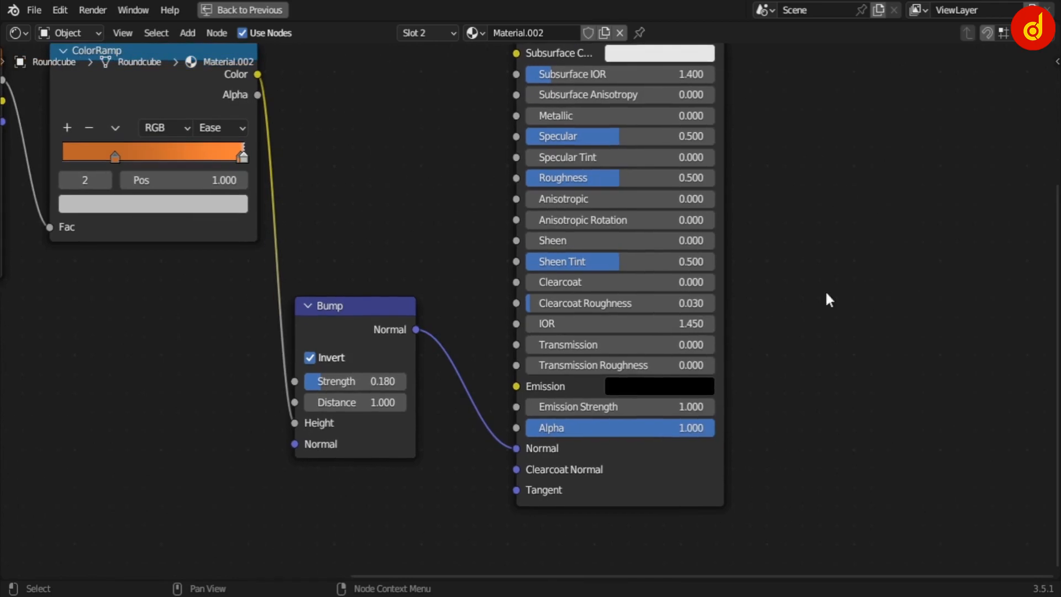
pyautogui.moveTo(856, 180); pyautogui.dragTo(729, 456, button='middle')
pyautogui.scroll(2, 804, 436)
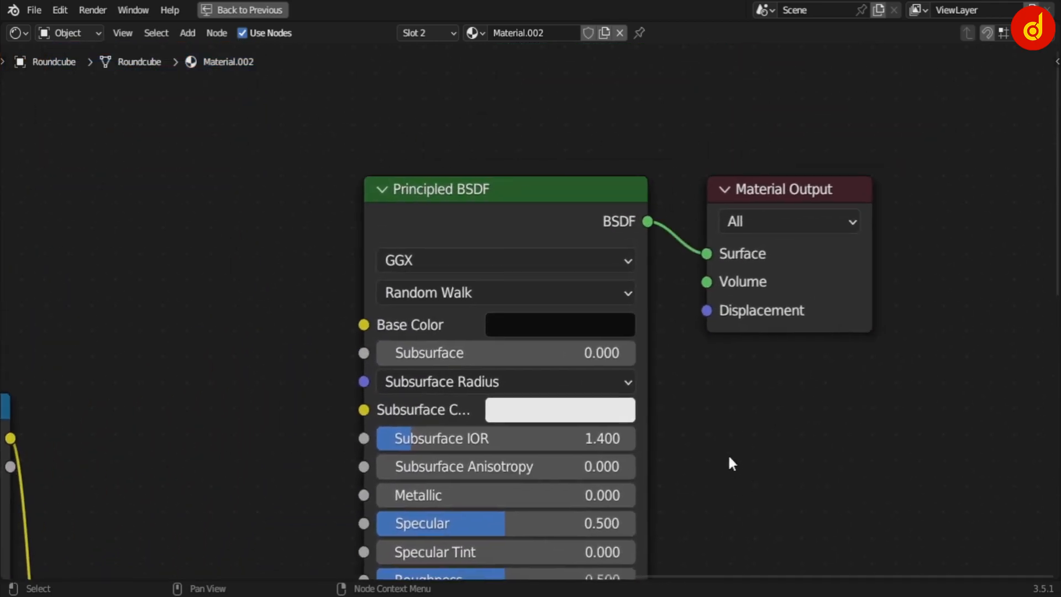
pyautogui.click(601, 325)
pyautogui.moveTo(638, 353); pyautogui.dragTo(605, 427, button='middle')
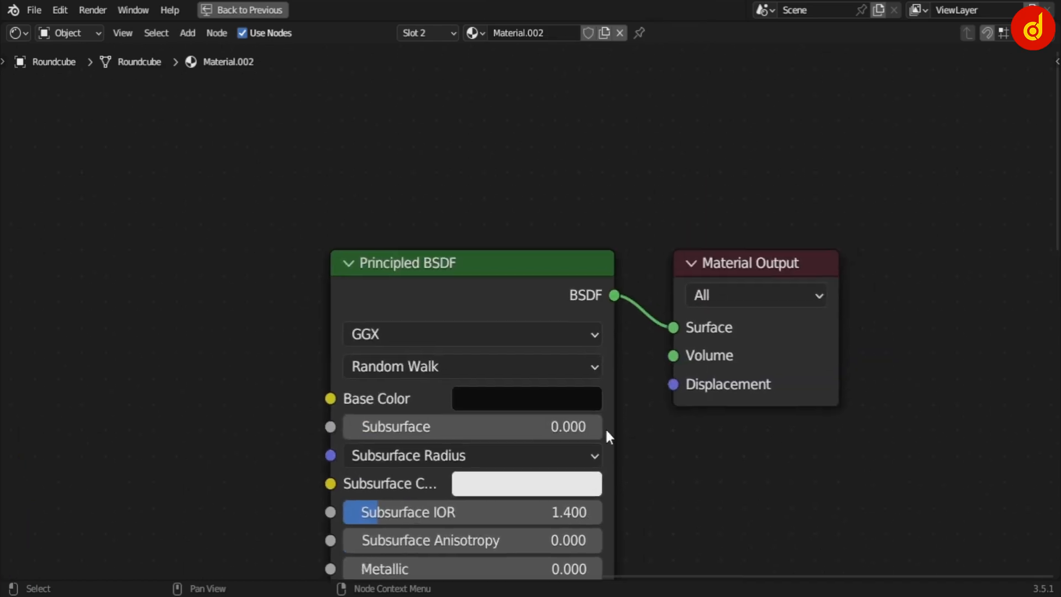
pyautogui.click(569, 406)
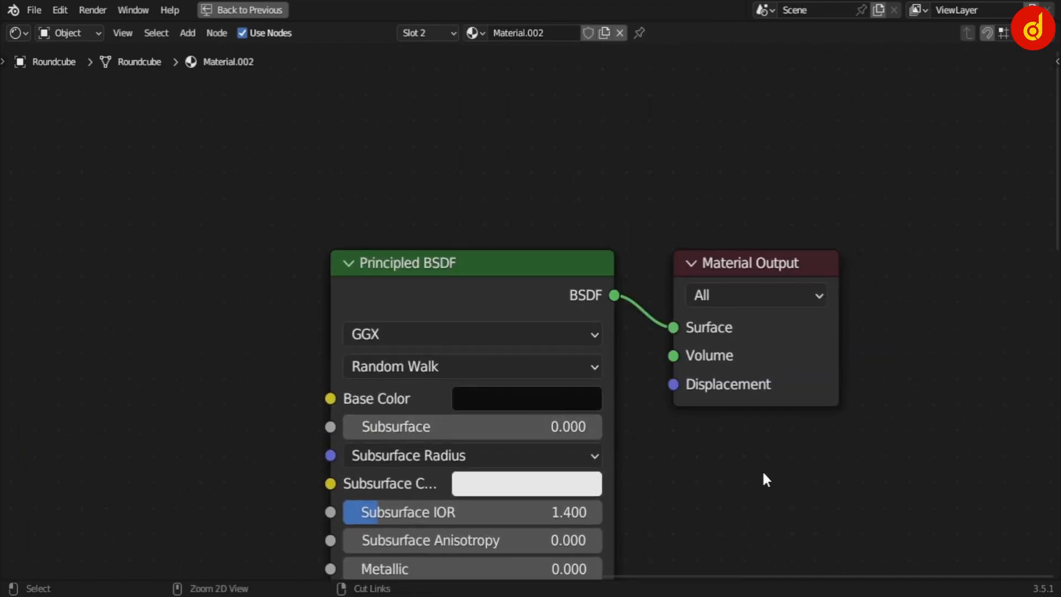
# - Restore the maximized node editor to the split layout beside the 3D viewport, with the Principled BSDF node in view
pyautogui.hotkey('ctrl', 'space')
pyautogui.scroll(-4, 295, 383)
pyautogui.moveTo(334, 362); pyautogui.dragTo(319, 275, button='middle')
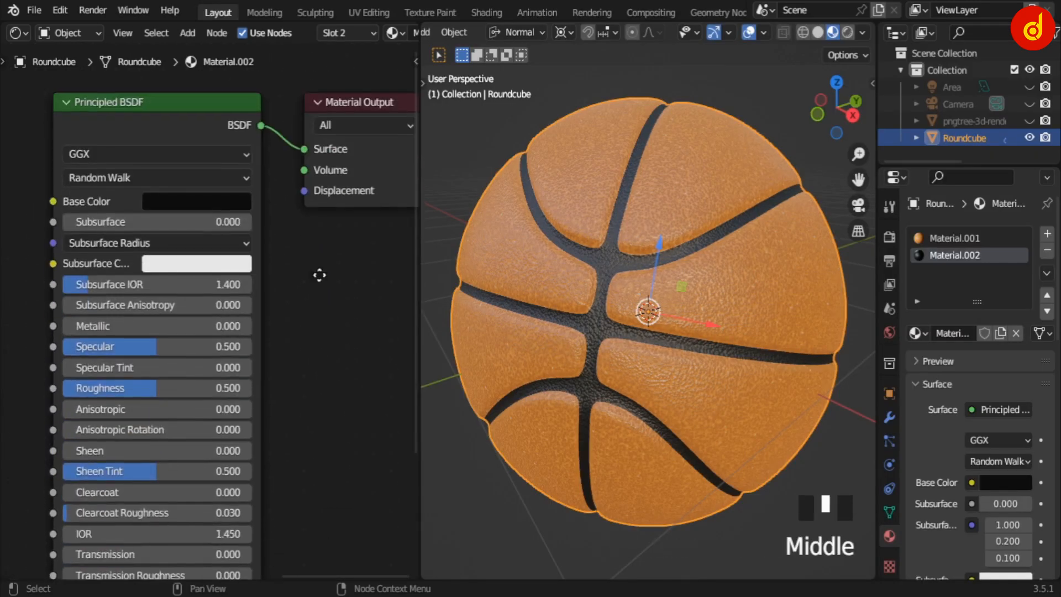
pyautogui.moveTo(390, 296); pyautogui.dragTo(382, 331, button='middle')
pyautogui.moveTo(332, 293); pyautogui.dragTo(342, 292, button='middle')
pyautogui.scroll(1, 342, 291)
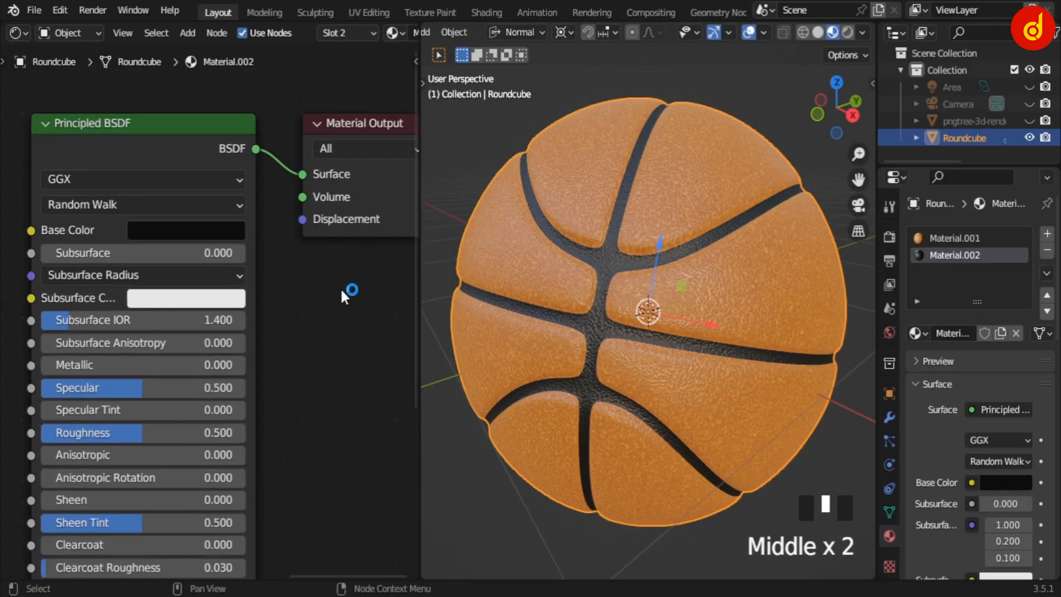
# - Try a white and a magenta base color on the seam material, and undo the change
pyautogui.click(192, 234)
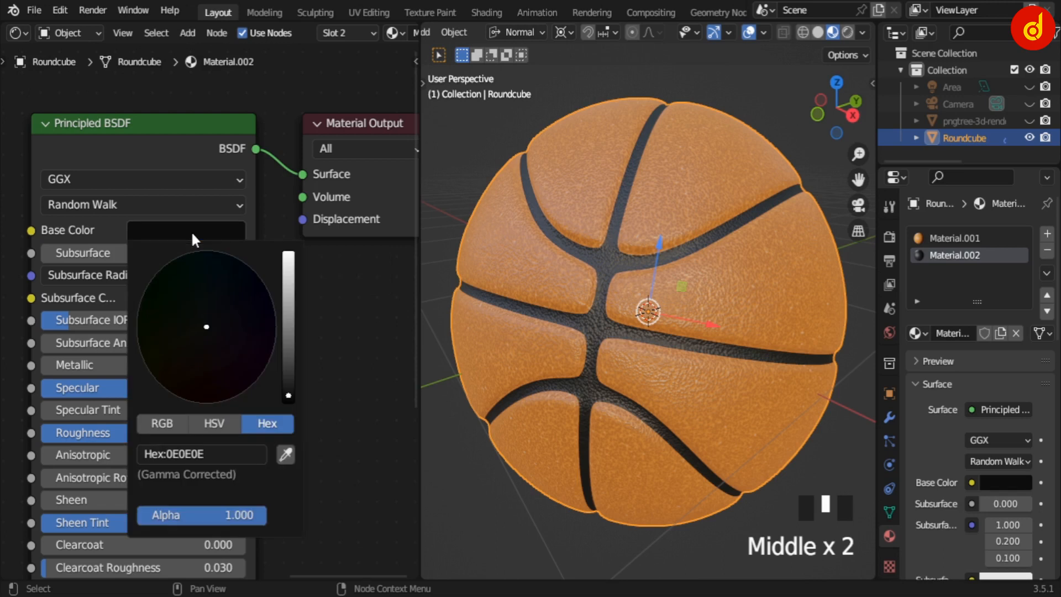
pyautogui.moveTo(281, 360); pyautogui.dragTo(288, 254)
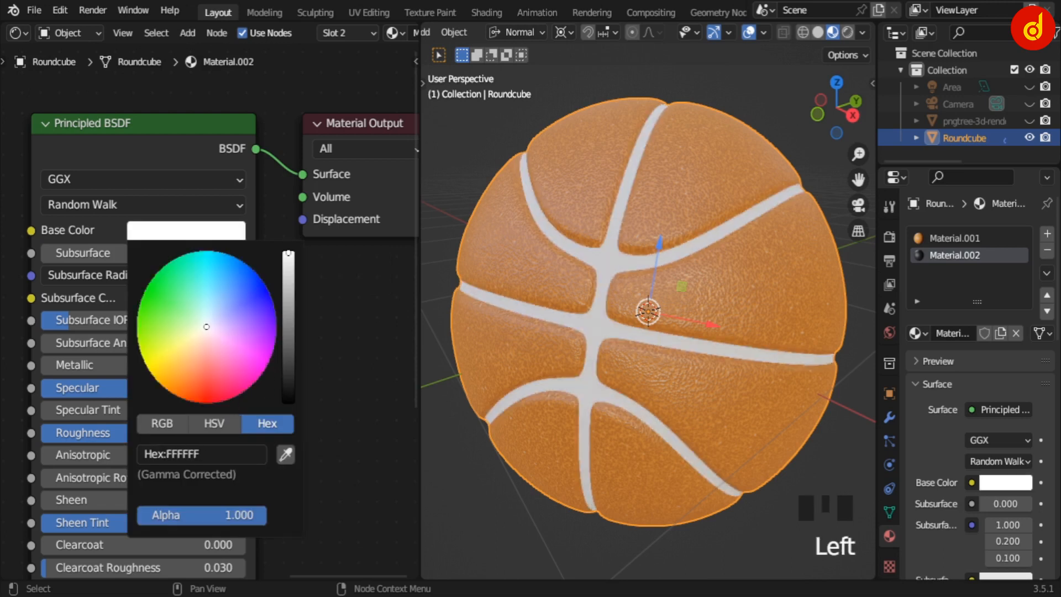
pyautogui.moveTo(214, 348)
pyautogui.mouseDown()
pyautogui.moveTo(216, 334)
pyautogui.moveTo(273, 337)
pyautogui.moveTo(270, 295)
pyautogui.moveTo(210, 250)
pyautogui.moveTo(153, 282)
pyautogui.moveTo(141, 307)
pyautogui.moveTo(172, 388)
pyautogui.moveTo(244, 391)
pyautogui.moveTo(270, 359)
pyautogui.mouseUp()
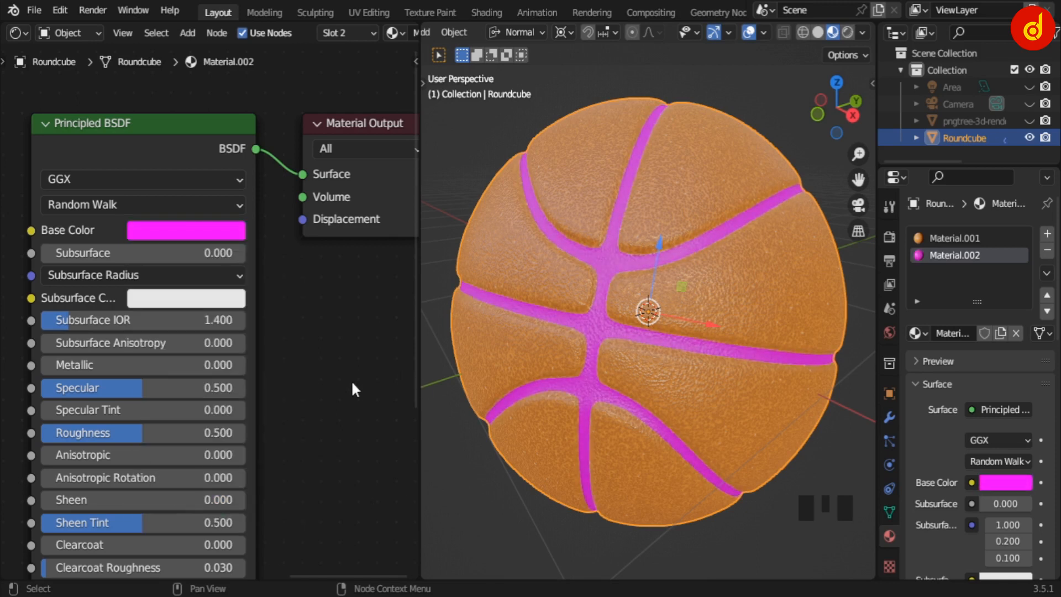
pyautogui.hotkey('ctrl', 'z')
# - Unhide the basketball court background plane, select it and center the 3D view on it
pyautogui.scroll(-6, 306, 370)
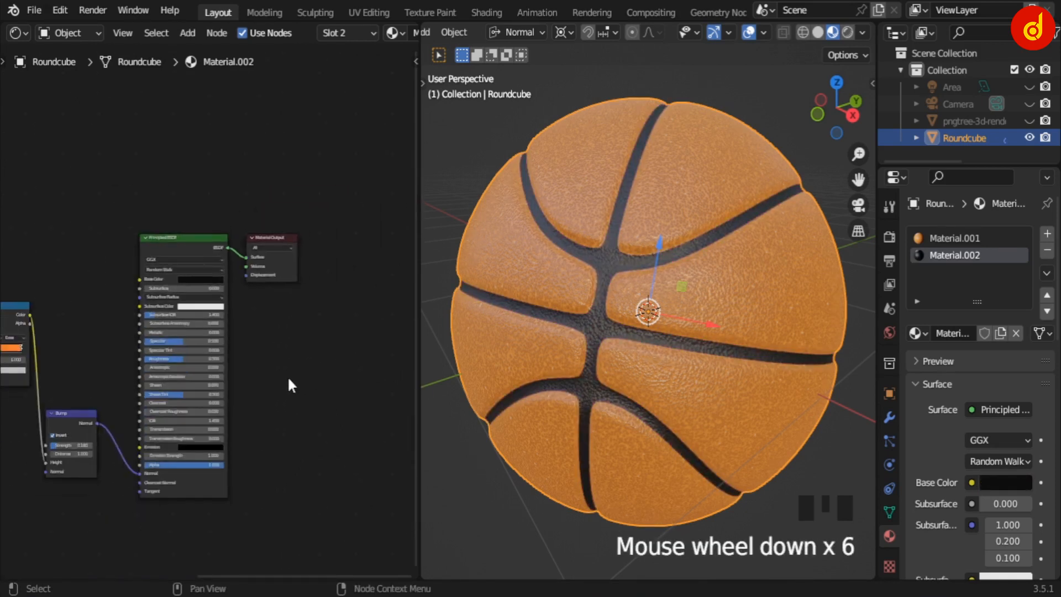
pyautogui.moveTo(137, 420); pyautogui.dragTo(195, 395, button='middle')
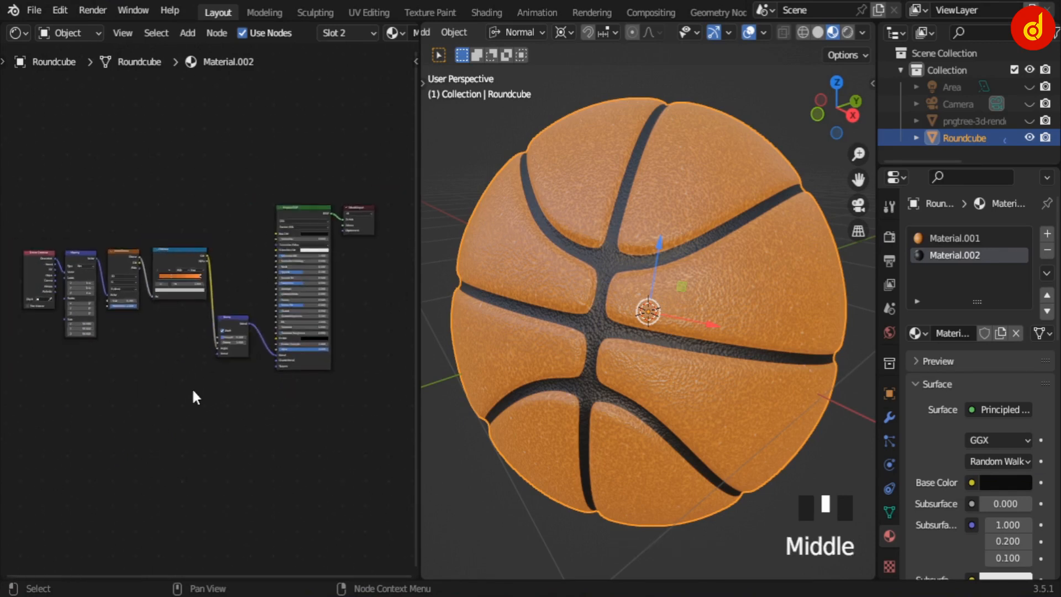
pyautogui.scroll(-5, 537, 348)
pyautogui.moveTo(543, 349); pyautogui.dragTo(783, 200, button='middle')
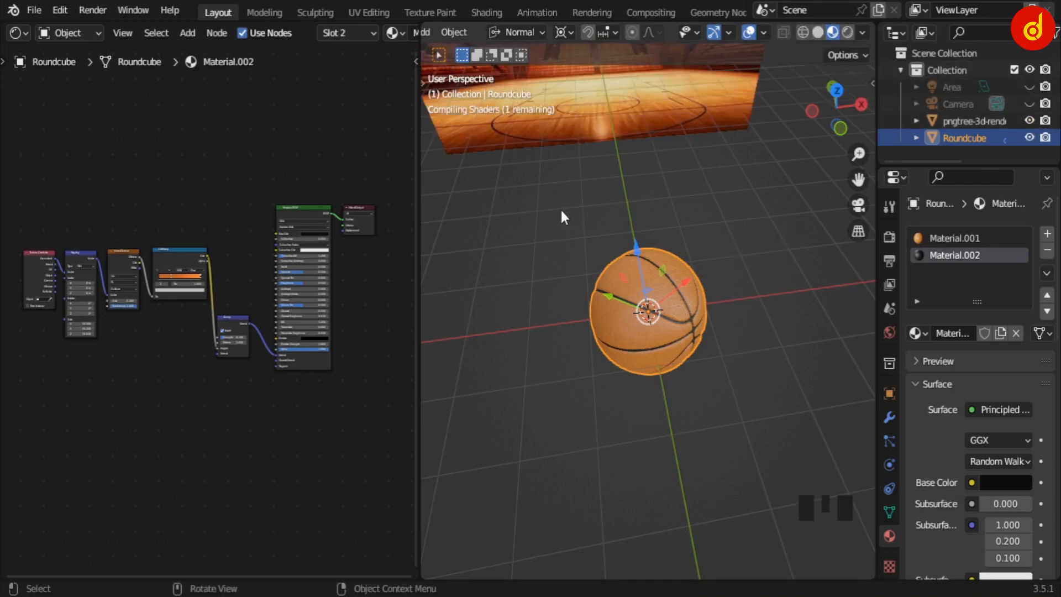
pyautogui.click(570, 117)
pyautogui.press('KP_Decimal')
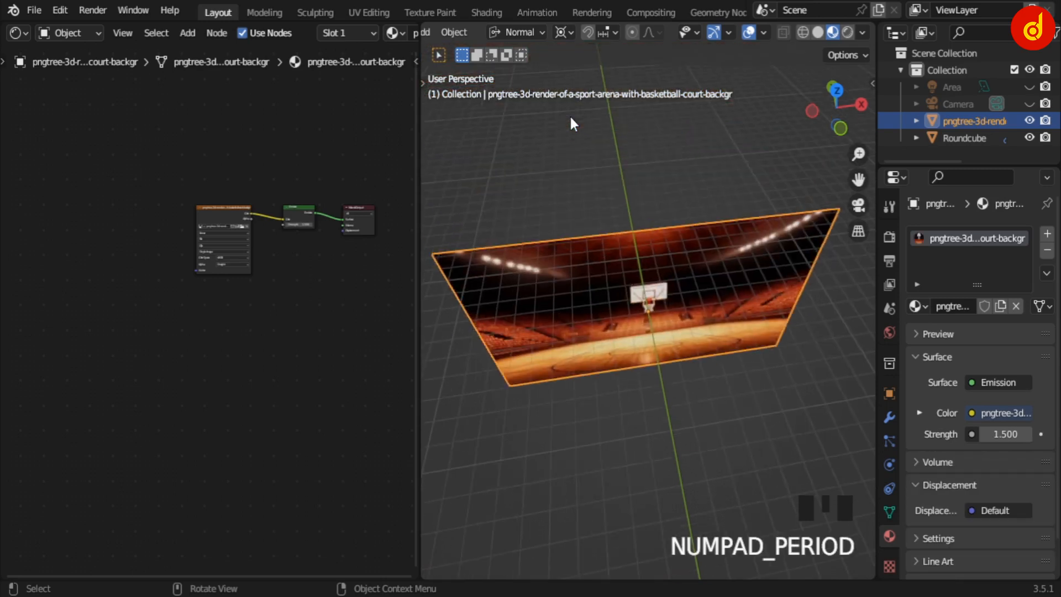
pyautogui.scroll(-2, 619, 368)
pyautogui.scroll(2, 604, 304)
pyautogui.moveTo(604, 303); pyautogui.dragTo(637, 409, button='middle')
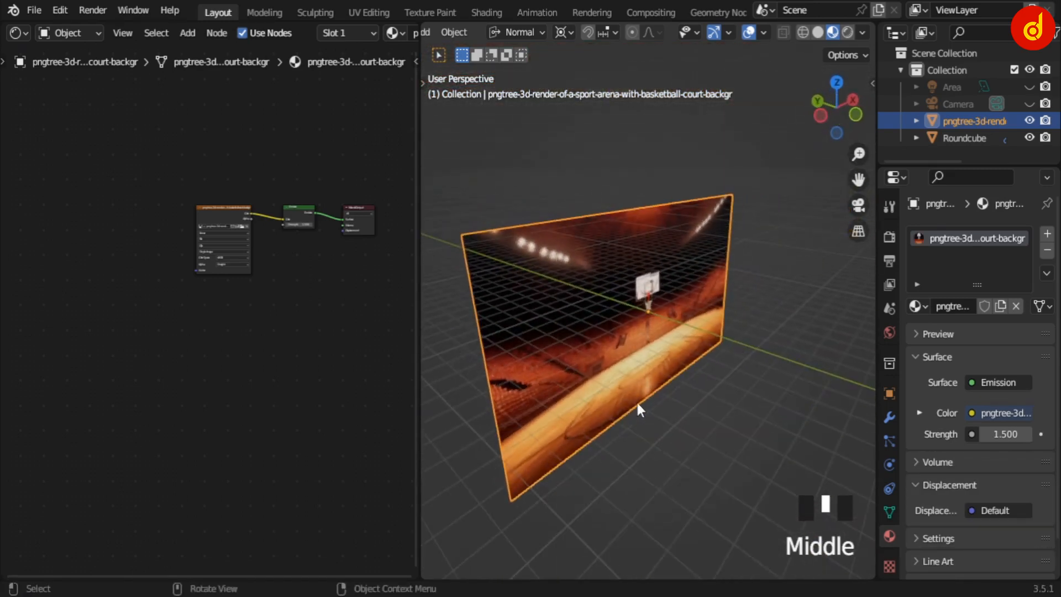
# - Examine the court background material's Image Texture, Emission and Material Output nodes and how they are linked
pyautogui.scroll(6, 323, 304)
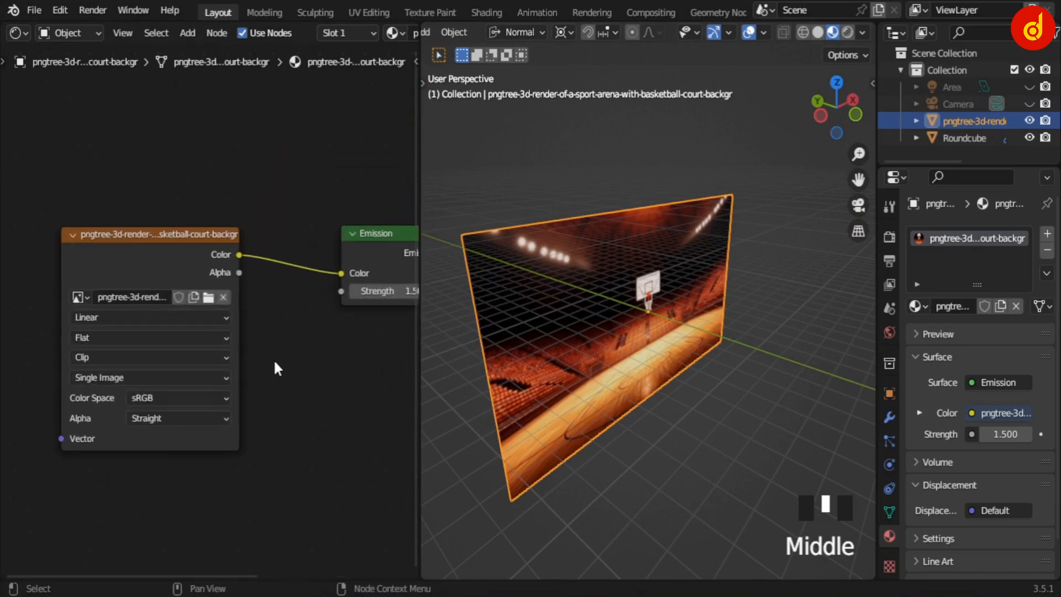
pyautogui.moveTo(360, 446); pyautogui.dragTo(66, 468, button='middle')
pyautogui.scroll(-8, 240, 410)
pyautogui.moveTo(239, 410); pyautogui.dragTo(299, 383, button='middle')
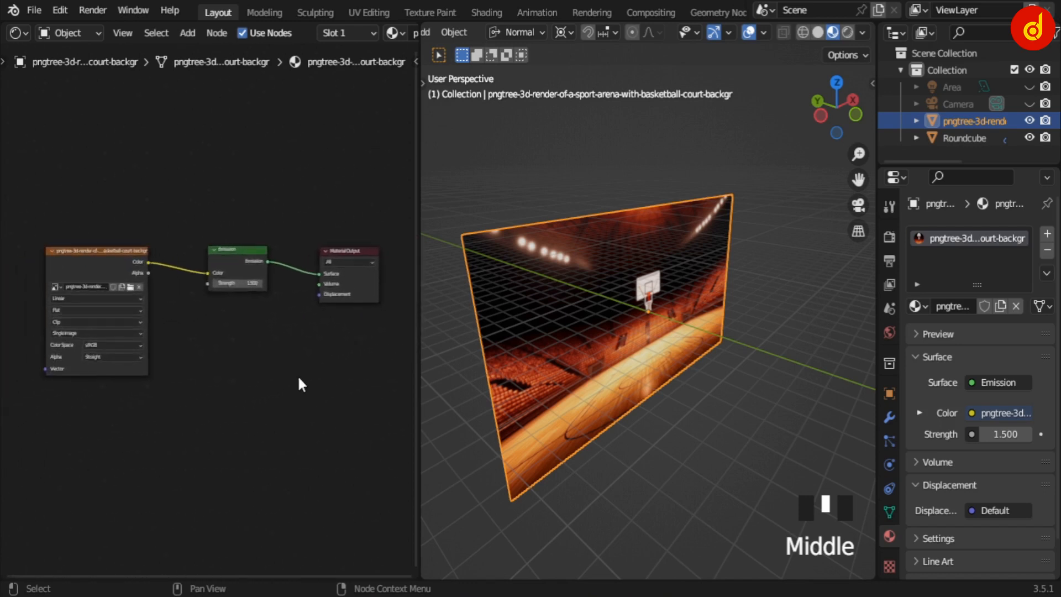
pyautogui.scroll(6, 343, 321)
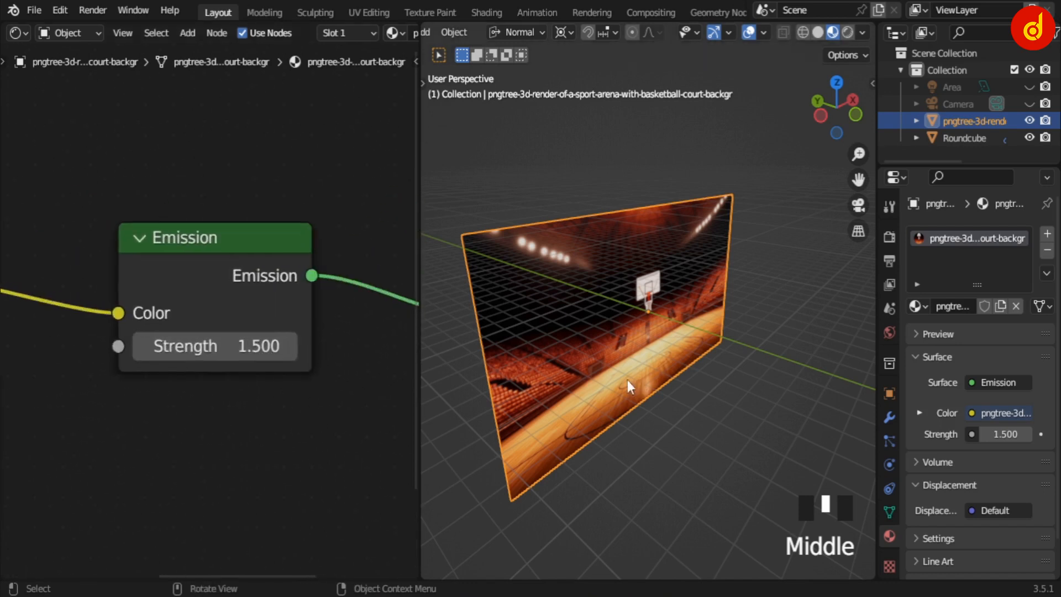
# - Try a different Emission strength on the court background material and undo the change
pyautogui.moveTo(627, 387); pyautogui.dragTo(586, 381, button='middle')
pyautogui.moveTo(168, 354); pyautogui.dragTo(218, 346)
pyautogui.hotkey('ctrl', 'z')
# - Disconnect the court image's Color output from the Emission node's Color input
pyautogui.scroll(-3, 275, 418)
pyautogui.moveTo(274, 418); pyautogui.dragTo(319, 411, button='middle')
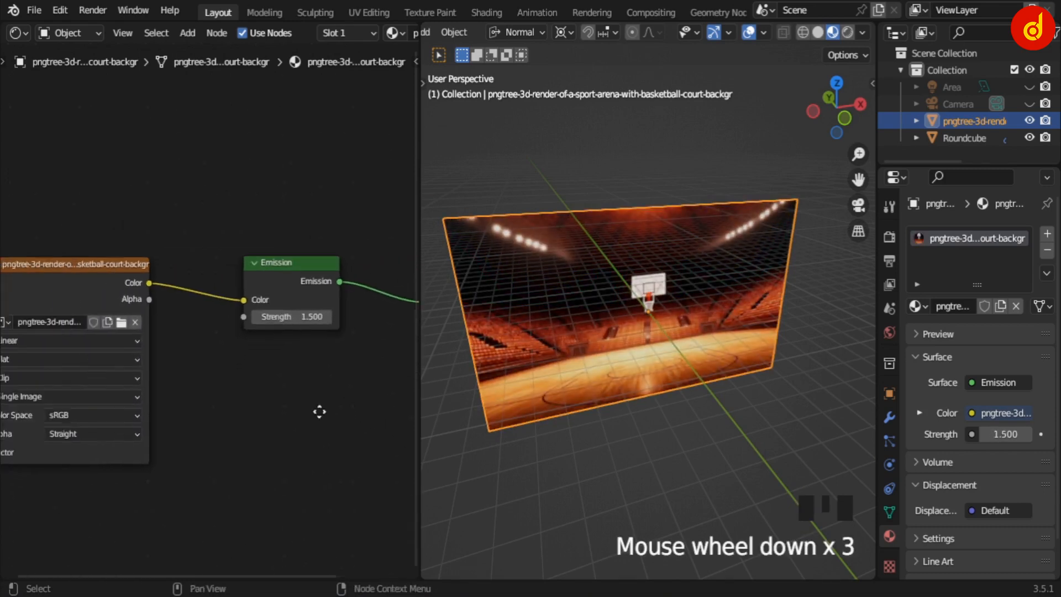
pyautogui.moveTo(255, 297); pyautogui.dragTo(195, 338)
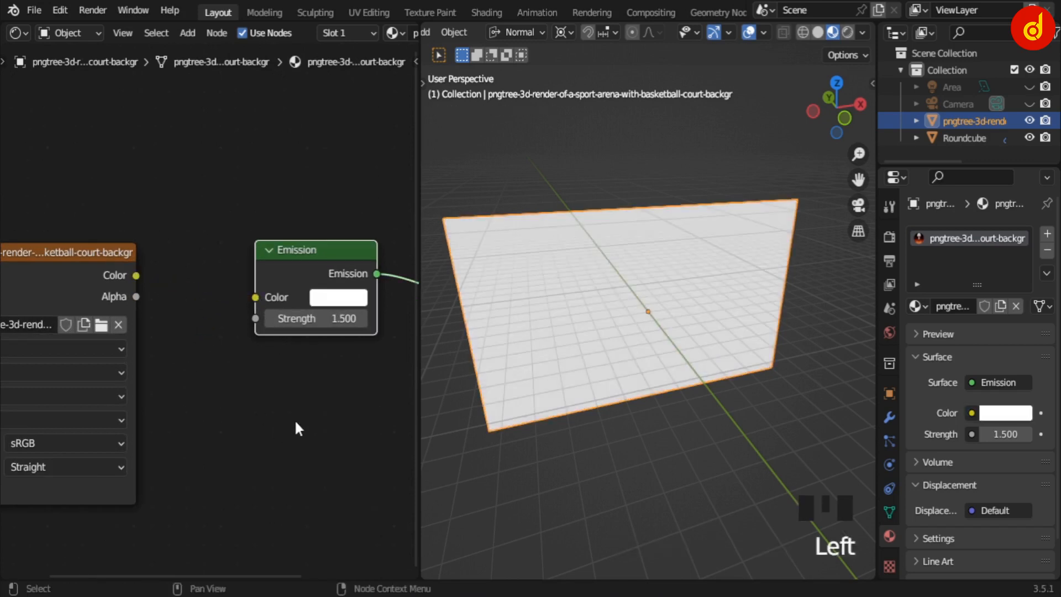
pyautogui.moveTo(635, 412); pyautogui.dragTo(553, 414, button='middle')
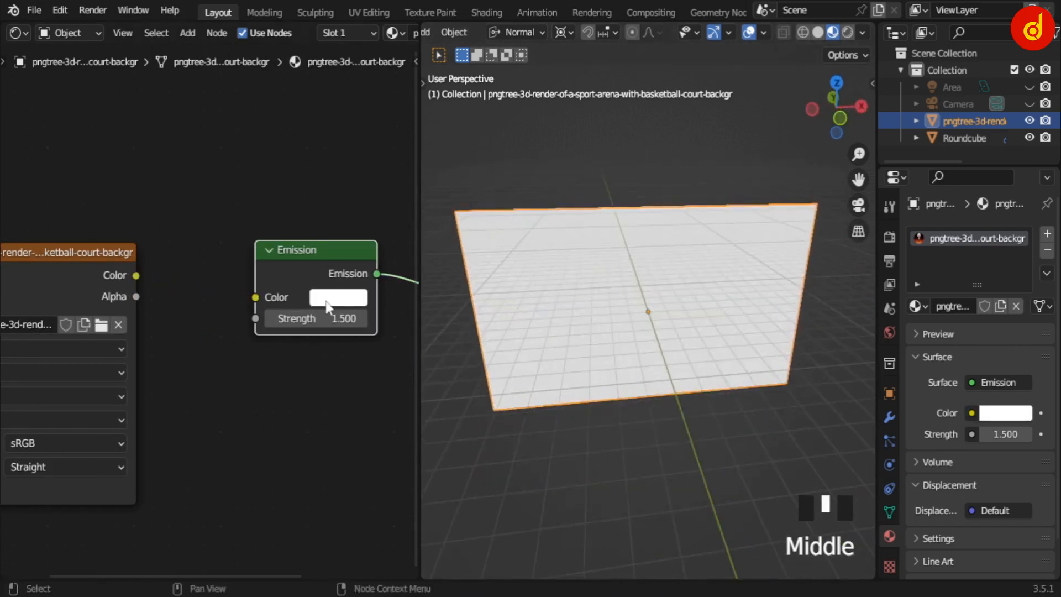
# - Try a yellow Emission color on the court background plane and undo it
pyautogui.click(338, 297)
pyautogui.moveTo(377, 95); pyautogui.dragTo(317, 129)
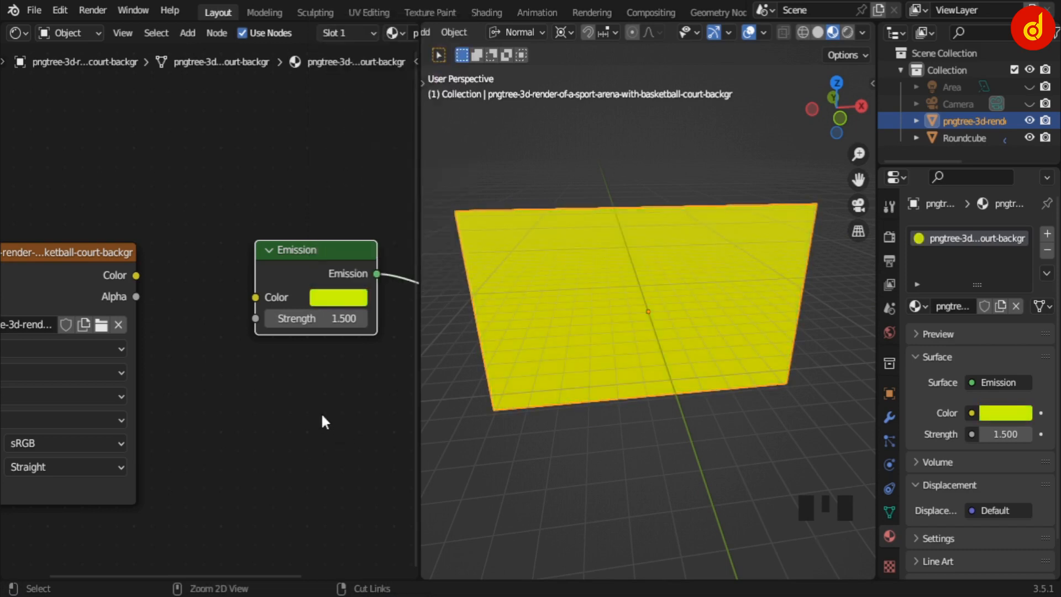
pyautogui.hotkey('ctrl', 'z')
# - Reconnect the court image's Color output to the Emission node's Color input
pyautogui.click(136, 275)
pyautogui.moveTo(254, 299); pyautogui.dragTo(254, 299)
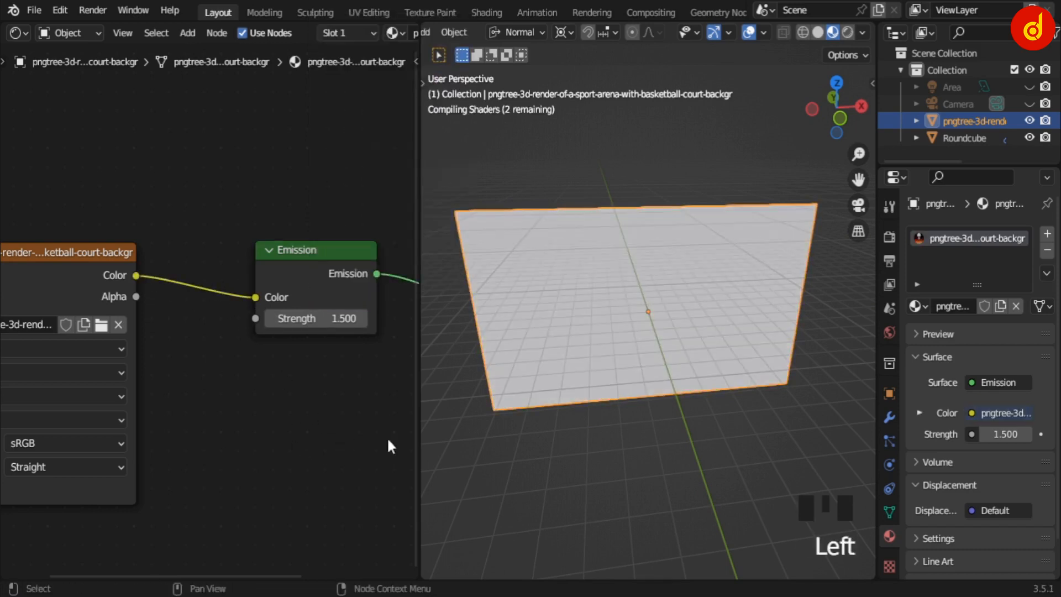
pyautogui.scroll(-3, 337, 429)
pyautogui.moveTo(264, 416); pyautogui.dragTo(342, 420, button='middle')
pyautogui.scroll(3, 376, 396)
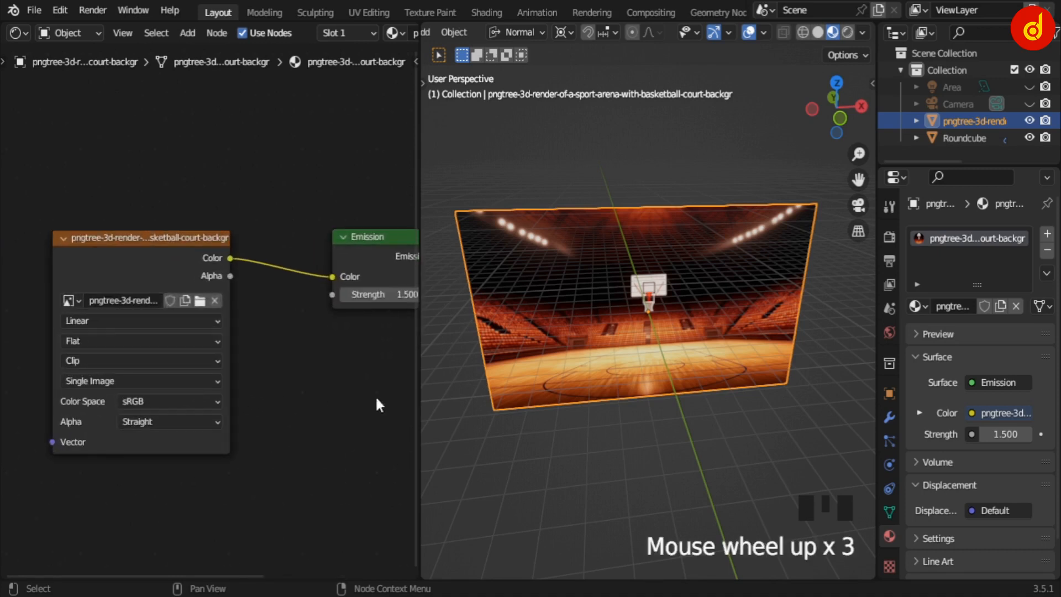
# - Add an Image Texture node below the Emission node in the court background material
pyautogui.moveTo(407, 393); pyautogui.dragTo(255, 370, button='middle')
pyautogui.scroll(-5, 246, 408)
pyautogui.scroll(-1, 254, 378)
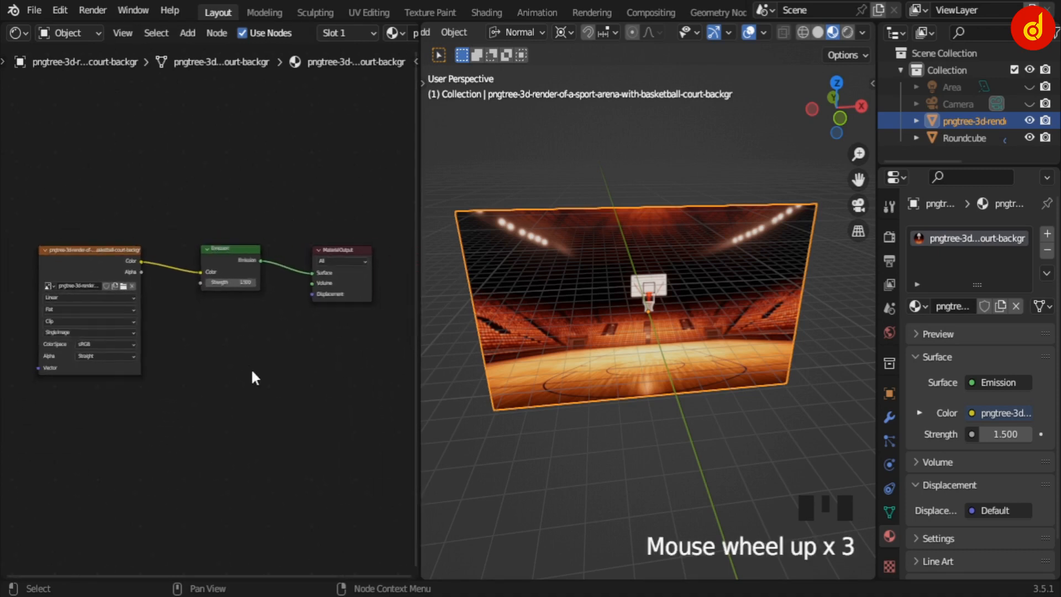
pyautogui.hotkey('shift', 'a')
pyautogui.click(241, 371)
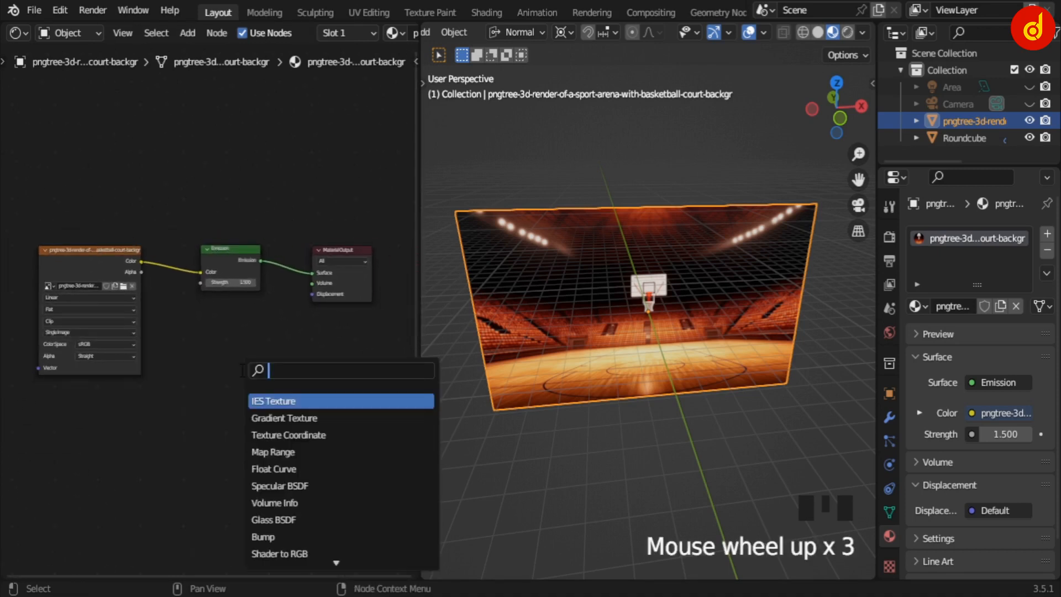
pyautogui.write('im')
pyautogui.press('Return')
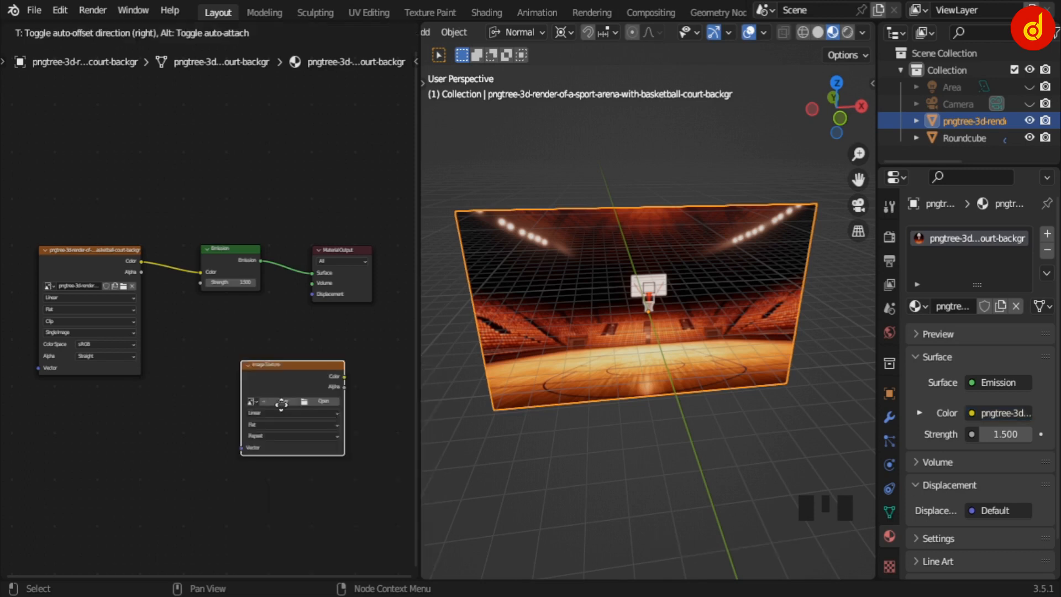
pyautogui.click(220, 378)
# - Look over the empty Image Texture node's options and delete the node
pyautogui.scroll(4, 266, 380)
pyautogui.moveTo(278, 378); pyautogui.dragTo(278, 365, button='middle')
pyautogui.scroll(4, 285, 378)
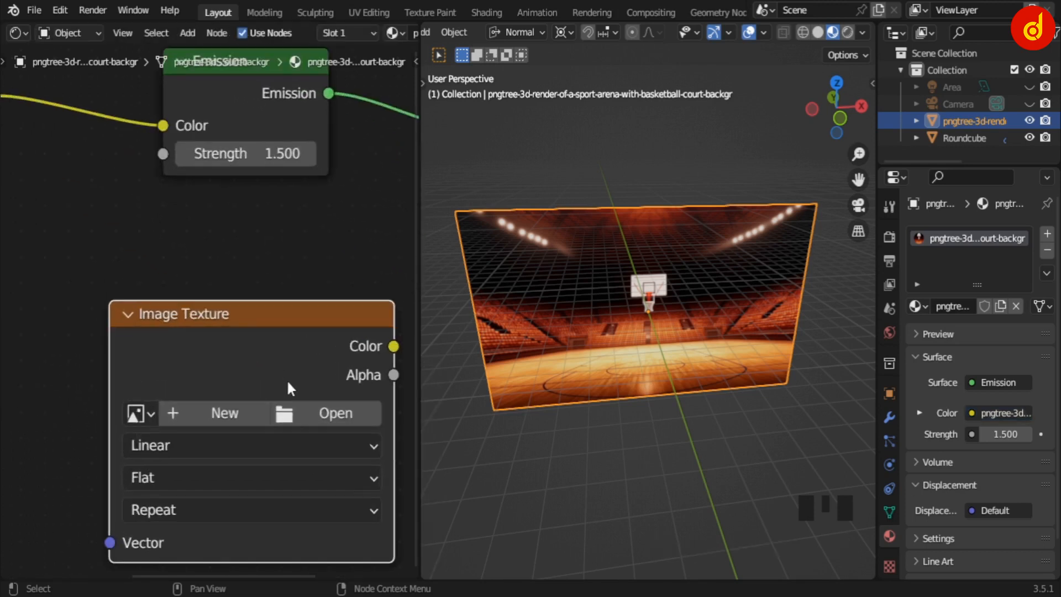
pyautogui.scroll(-6, 290, 380)
pyautogui.moveTo(135, 381); pyautogui.dragTo(206, 379, button='middle')
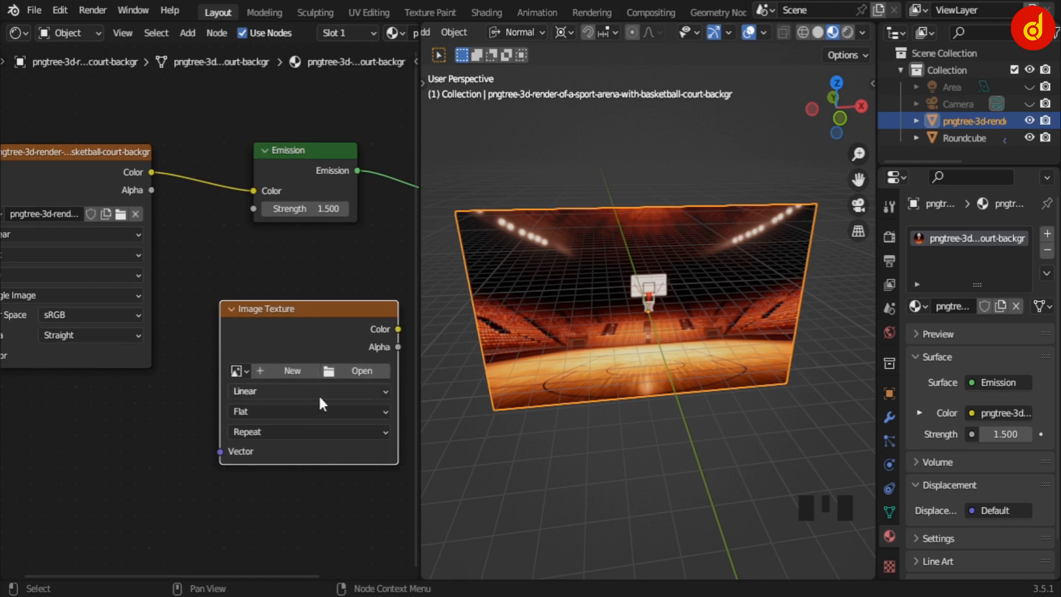
pyautogui.click(204, 283)
pyautogui.click(253, 334)
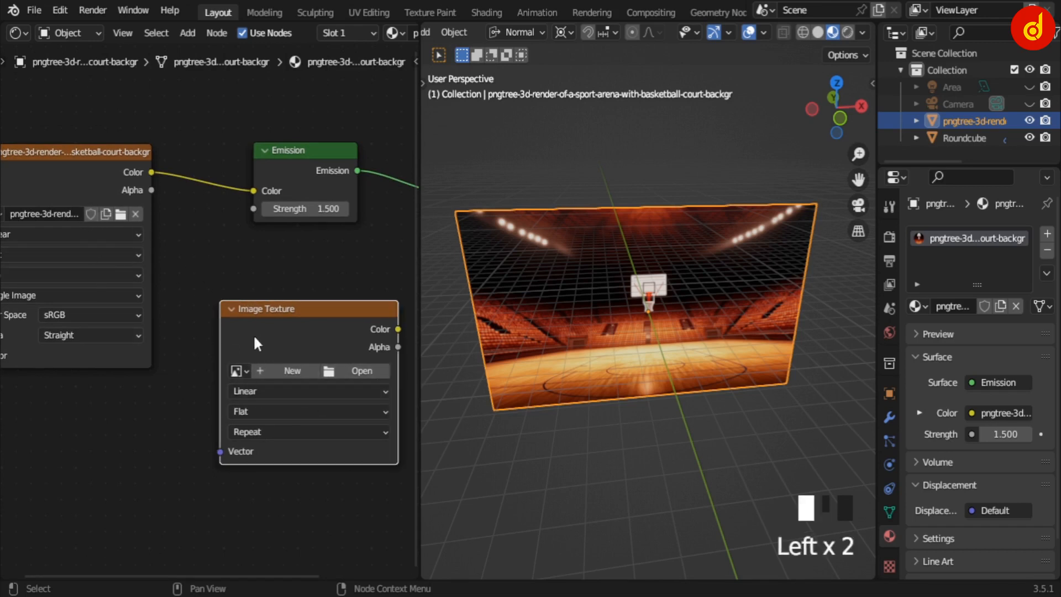
pyautogui.press('Delete')
# - Select the basketball to bring its material nodes back into the node editor, and clear the selection
pyautogui.scroll(-3, 210, 335)
pyautogui.scroll(-3, 210, 335)
pyautogui.moveTo(237, 331)
pyautogui.mouseDown(button='middle')
pyautogui.moveTo(190, 340)
pyautogui.moveTo(240, 343)
pyautogui.mouseUp(button='middle')
pyautogui.scroll(3, 215, 338)
pyautogui.scroll(-4, 751, 380)
pyautogui.click(680, 410)
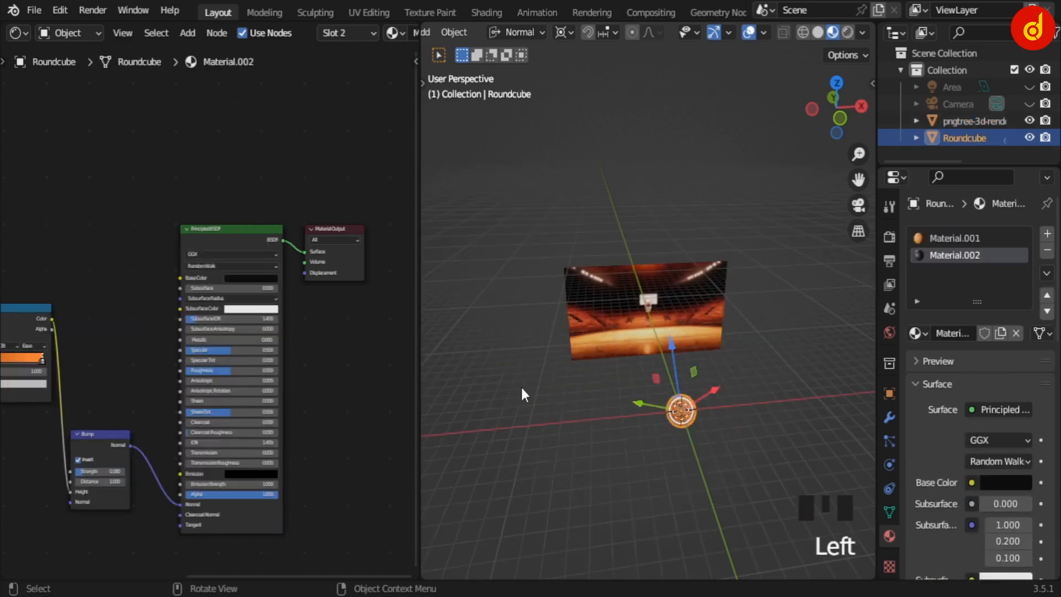
pyautogui.click(659, 232)
# - Enable Scene World in the viewport shading options to display the environment around the ball and court background
pyautogui.moveTo(658, 232); pyautogui.dragTo(607, 280, button='middle')
pyautogui.scroll(-2, 684, 224)
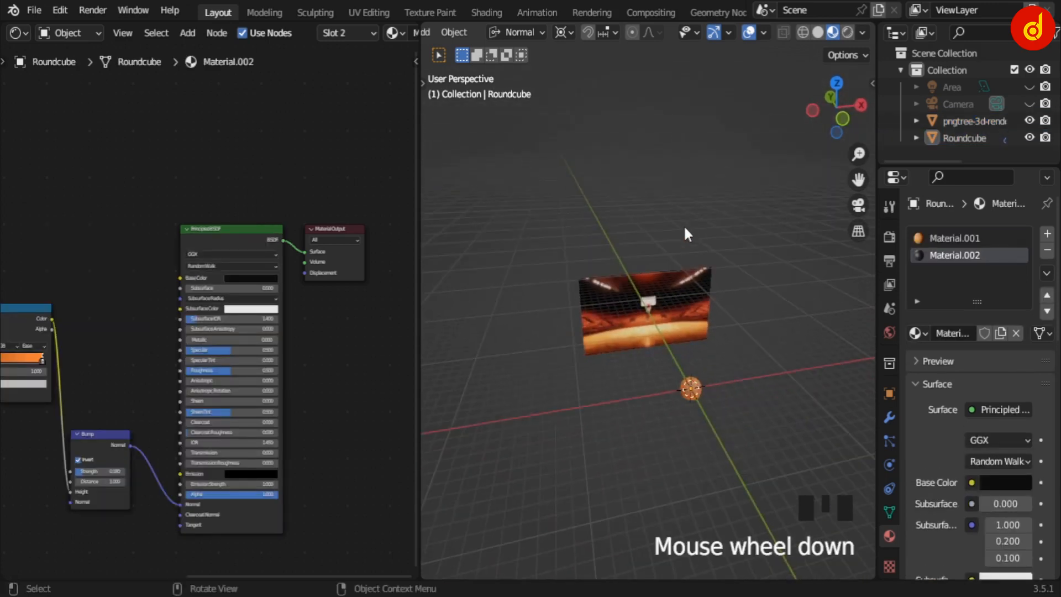
pyautogui.click(862, 32)
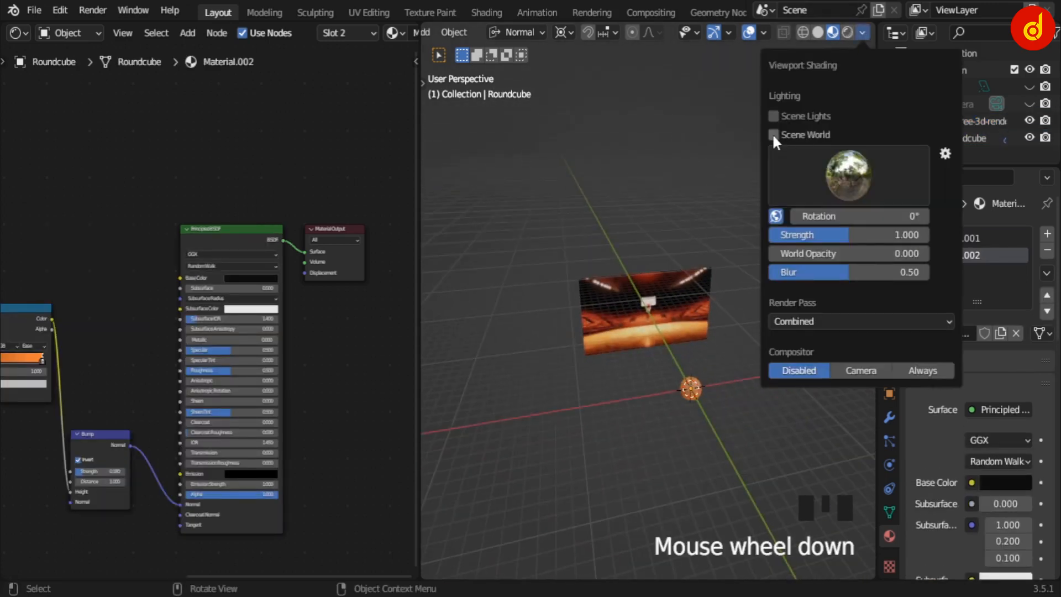
pyautogui.click(773, 134)
pyautogui.scroll(-2, 626, 289)
pyautogui.moveTo(626, 289)
pyautogui.mouseDown(button='middle')
pyautogui.moveTo(558, 249)
pyautogui.moveTo(493, 255)
pyautogui.moveTo(685, 262)
pyautogui.moveTo(700, 313)
pyautogui.mouseUp(button='middle')
pyautogui.scroll(5, 691, 321)
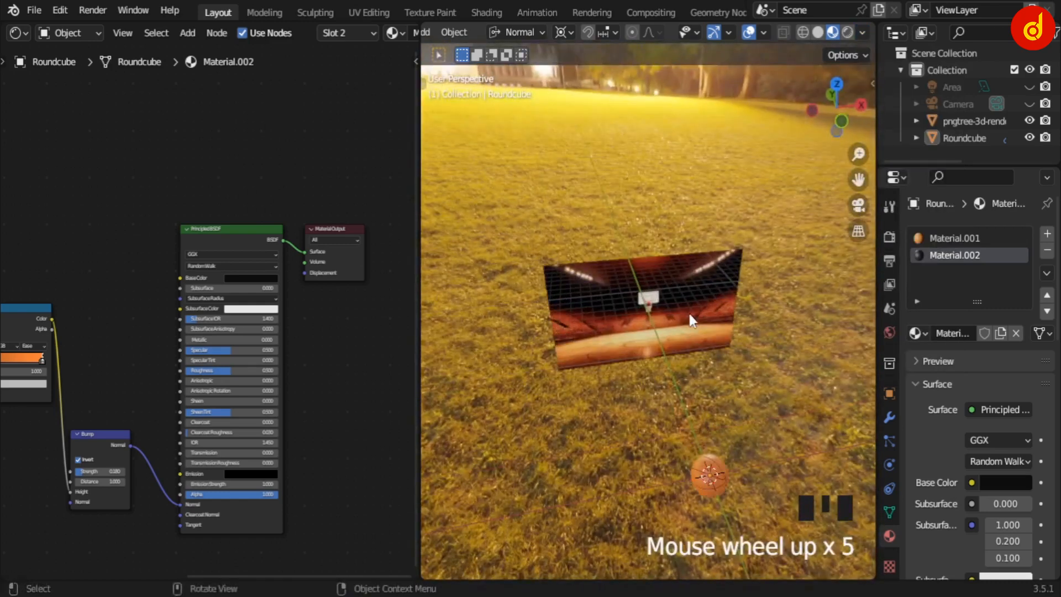
pyautogui.scroll(-4, 129, 239)
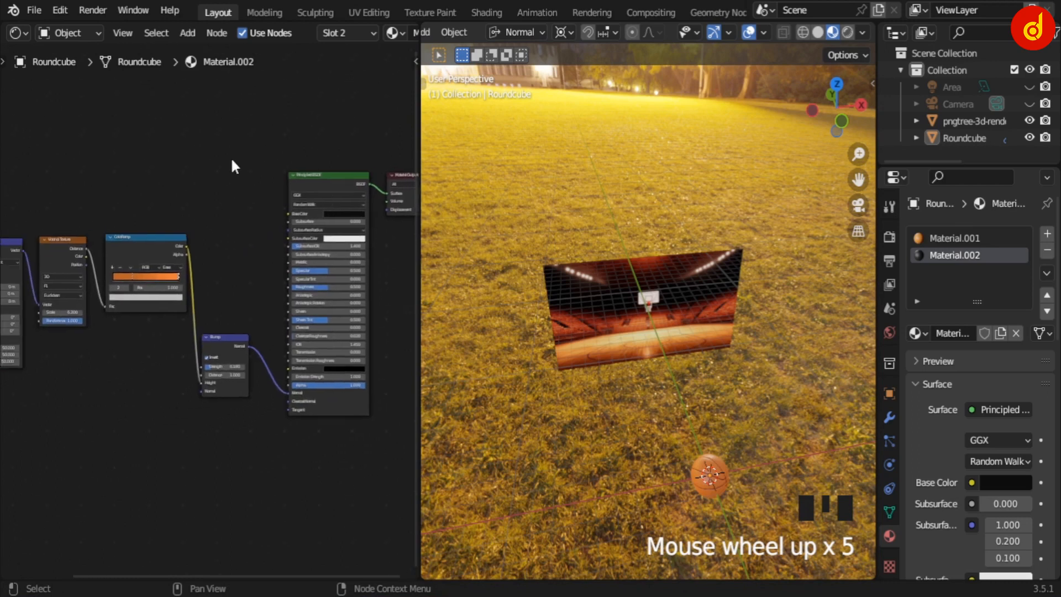
# - Switch the node editor from the object material to the World shader and bring up the World properties
pyautogui.click(71, 31)
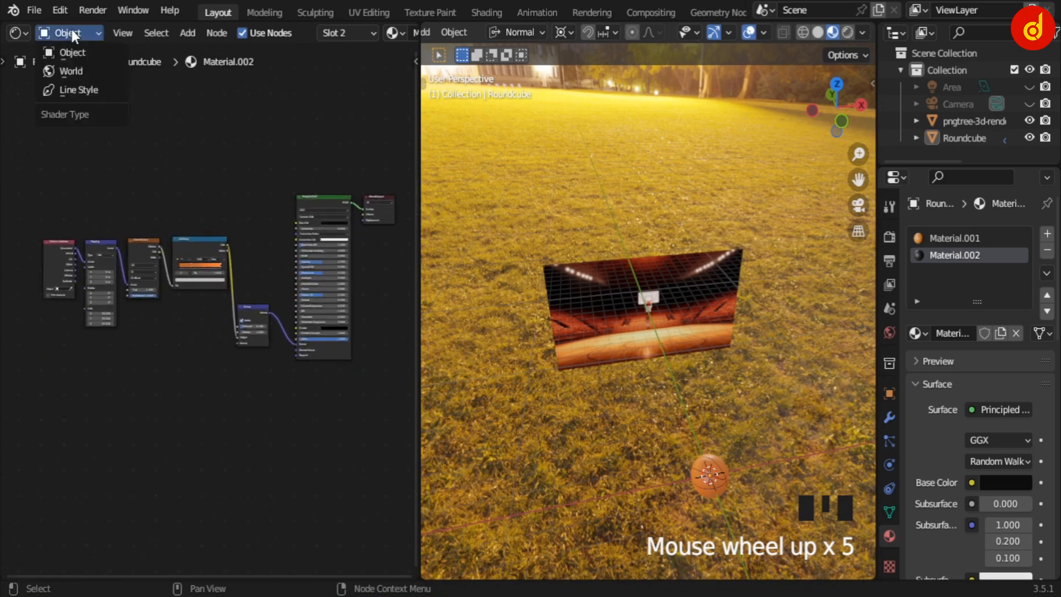
pyautogui.click(74, 68)
pyautogui.scroll(6, 187, 273)
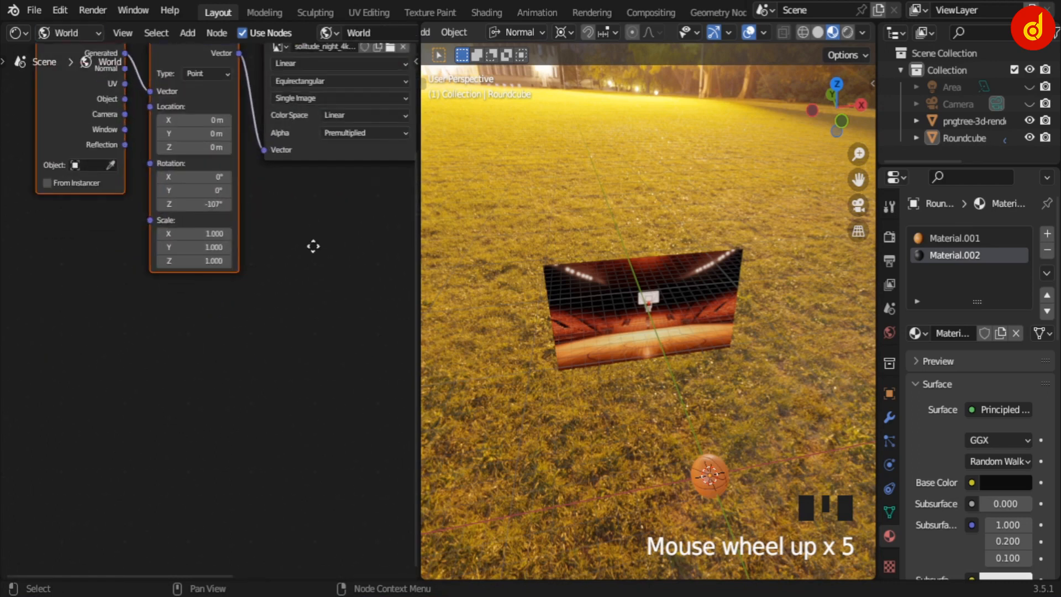
pyautogui.click(888, 333)
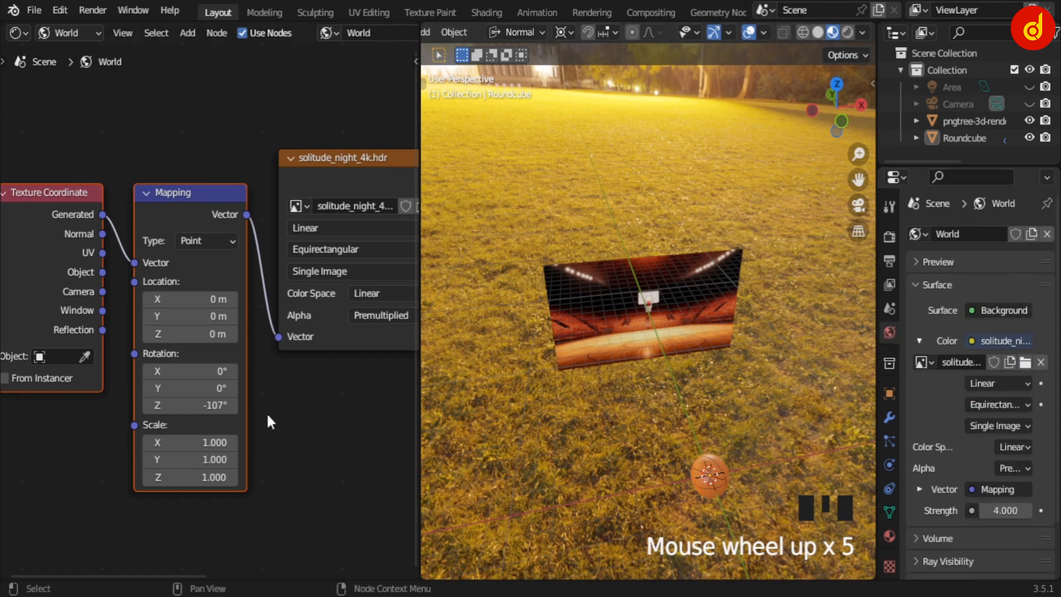
# - Examine the world node chain from Texture Coordinate through Mapping and the solitude_night_4k.hdr environment to World Output in the maximised editor
pyautogui.scroll(-1, 297, 409)
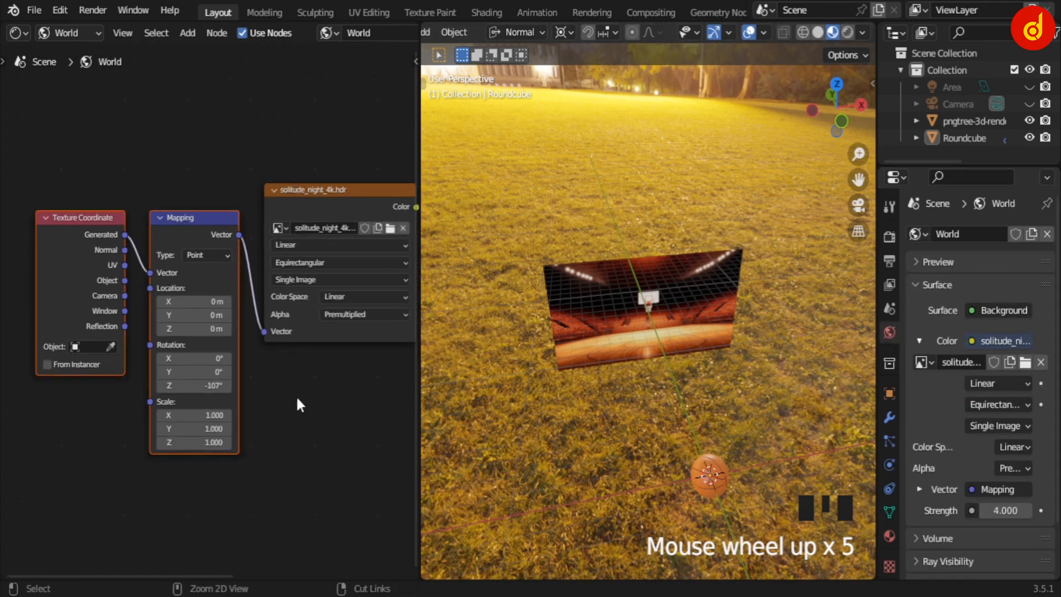
pyautogui.hotkey('ctrl', 'space')
pyautogui.scroll(3, 650, 399)
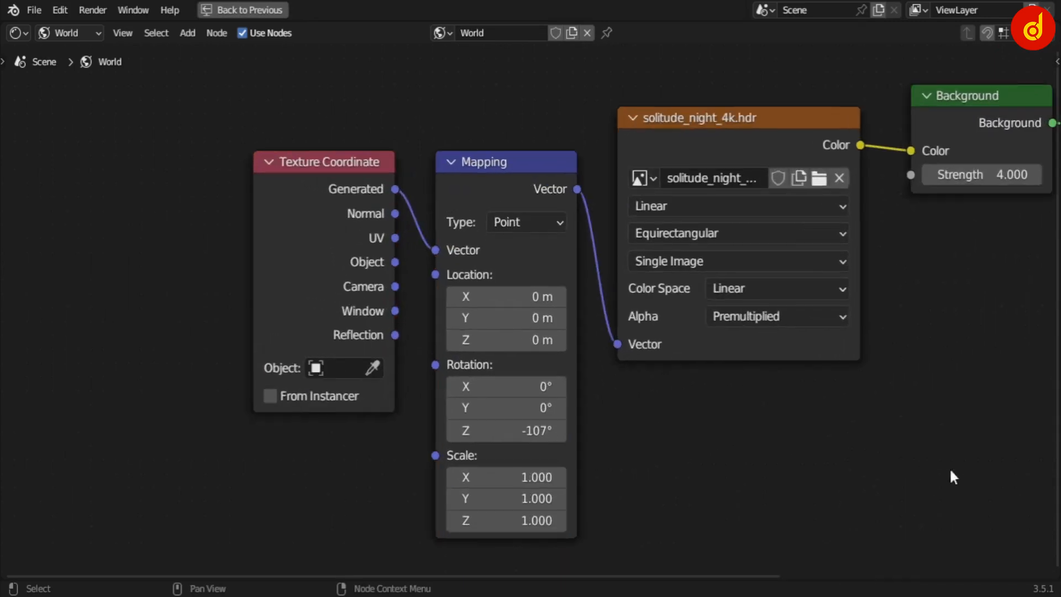
pyautogui.moveTo(1012, 423); pyautogui.dragTo(619, 485, button='middle')
pyautogui.scroll(-2, 612, 458)
pyautogui.scroll(1, 678, 420)
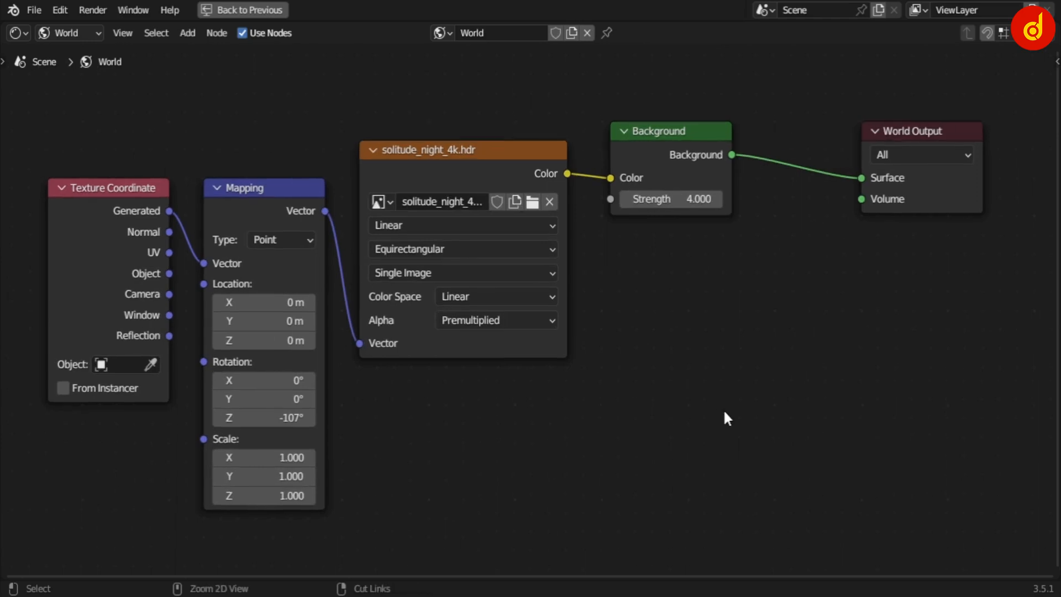
pyautogui.hotkey('ctrl', 'space')
# - Try lowering the world Background node's strength to 0.430 against the surrounding environment, and undo the change
pyautogui.moveTo(394, 350); pyautogui.dragTo(231, 340, button='middle')
pyautogui.scroll(1, 231, 340)
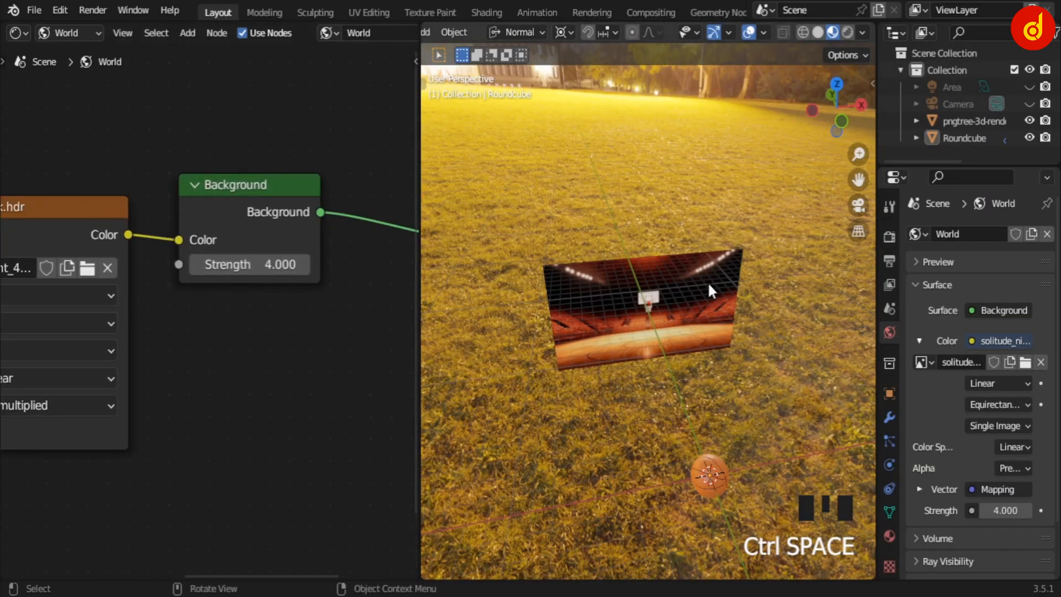
pyautogui.scroll(-4, 705, 277)
pyautogui.moveTo(681, 271); pyautogui.dragTo(503, 220, button='middle')
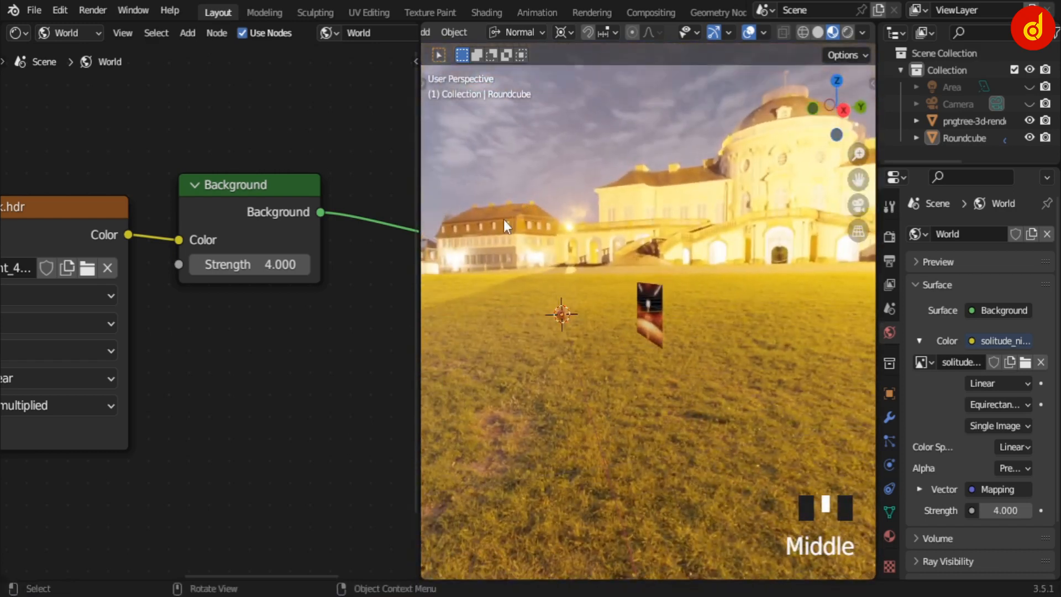
pyautogui.keyDown('shift'); pyautogui.moveTo(272, 267); pyautogui.dragTo(165, 266); pyautogui.keyUp('shift')
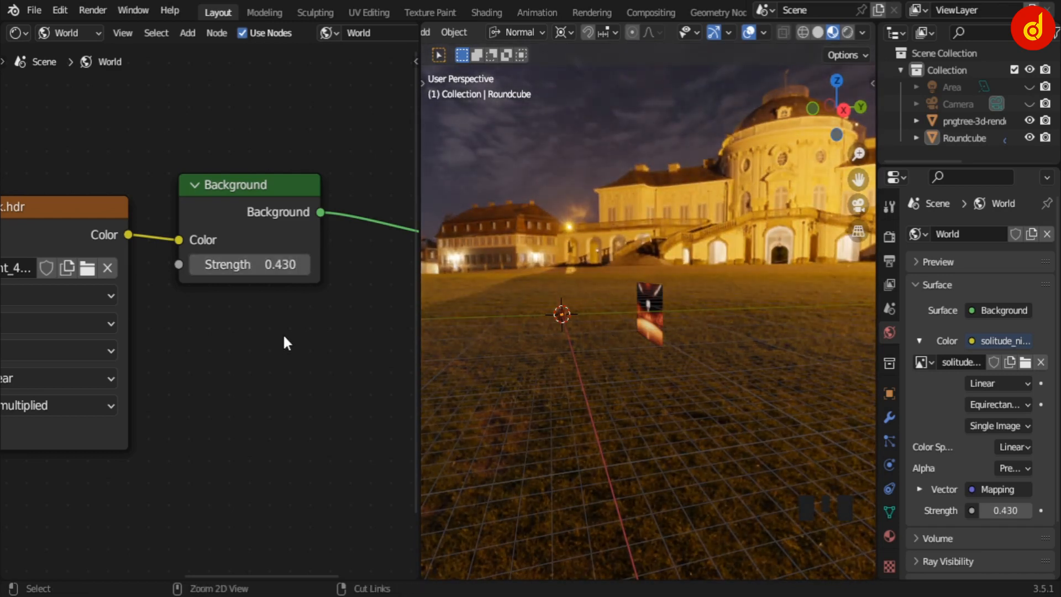
pyautogui.hotkey('ctrl', 'z')
# - Turn the world node editor area into a second 3D Viewport framing the basketball and the court backdrop
pyautogui.scroll(-4, 760, 329)
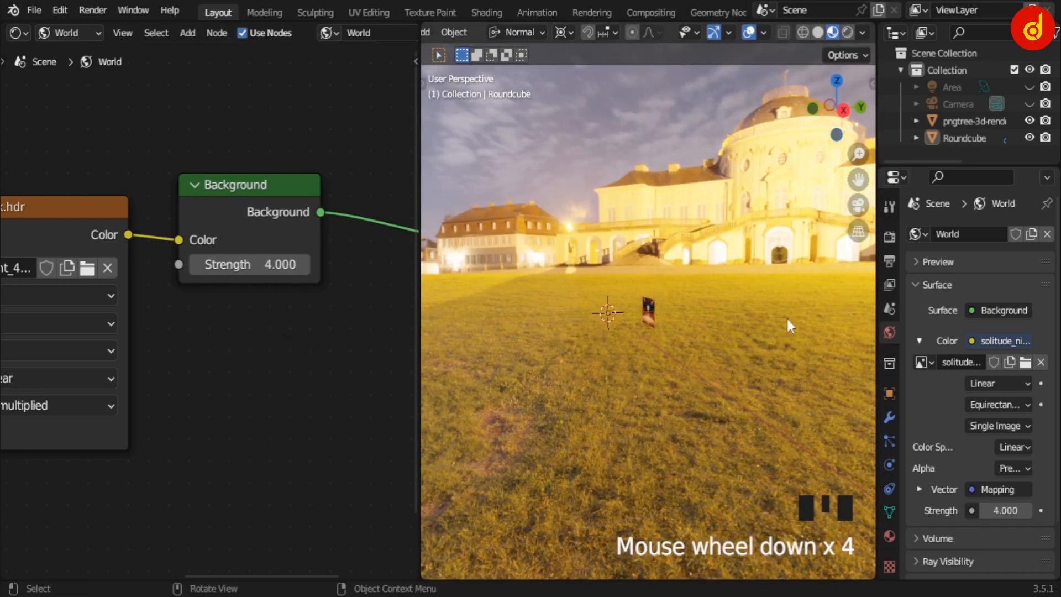
pyautogui.moveTo(786, 316)
pyautogui.mouseDown(button='middle')
pyautogui.moveTo(742, 352)
pyautogui.moveTo(735, 379)
pyautogui.moveTo(784, 315)
pyautogui.mouseUp(button='middle')
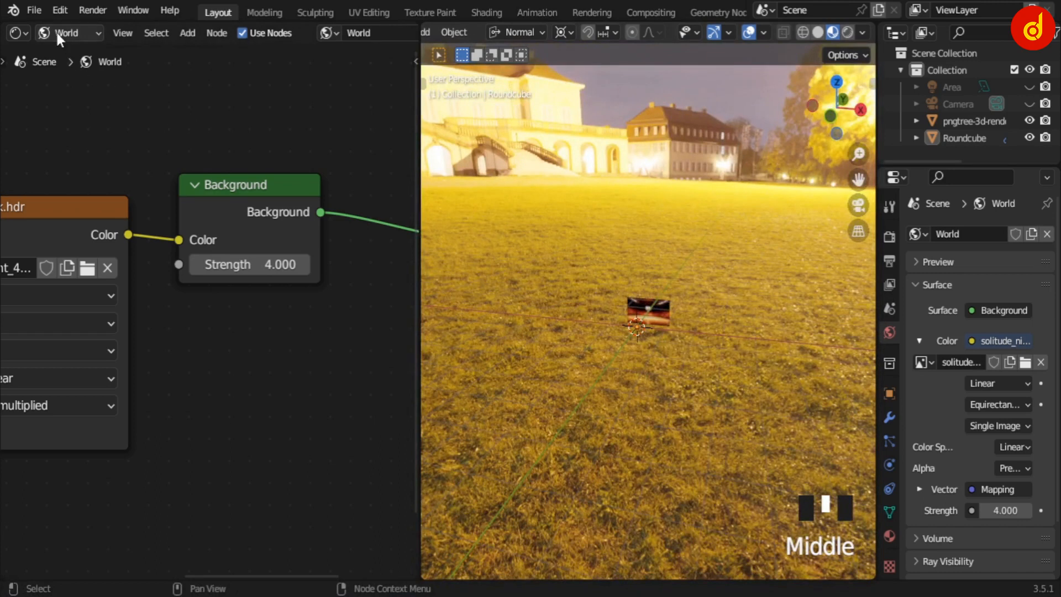
pyautogui.click(19, 33)
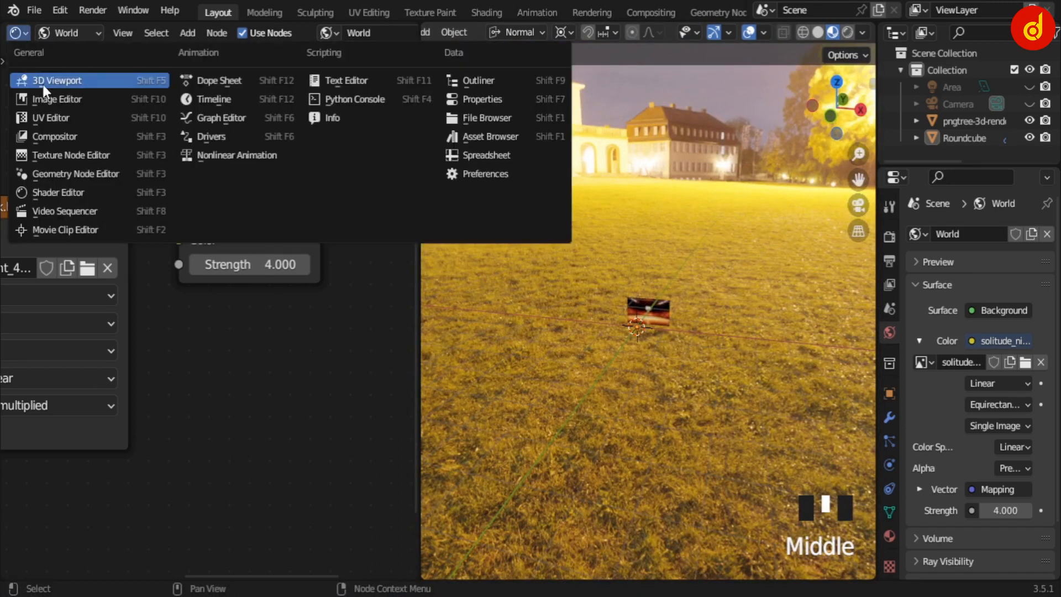
pyautogui.click(42, 81)
pyautogui.scroll(-10, 250, 335)
pyautogui.moveTo(251, 335); pyautogui.dragTo(77, 351, button='middle')
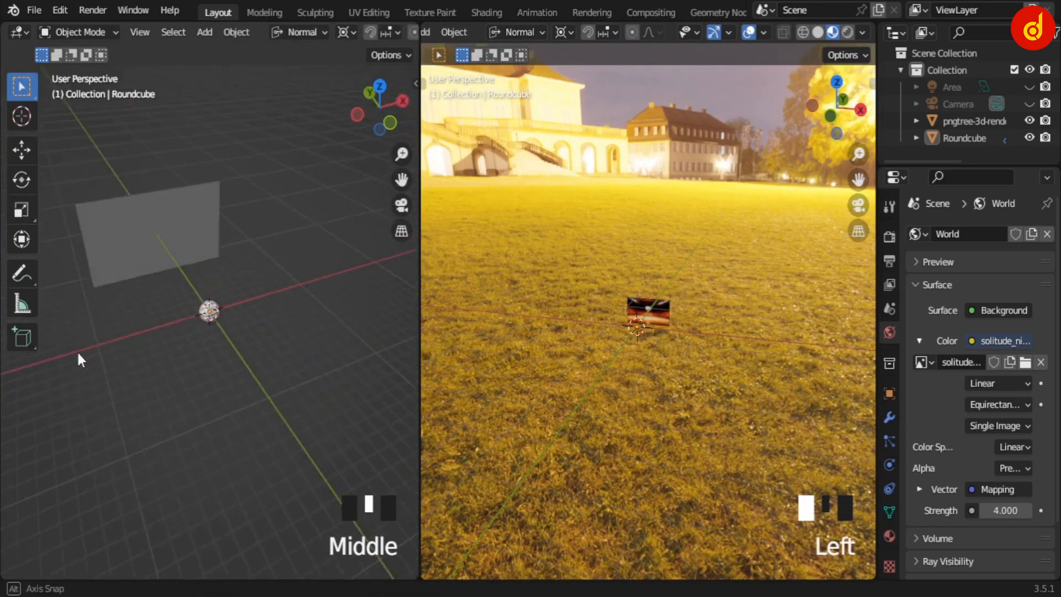
pyautogui.scroll(4, 217, 327)
# - Set the environment-lit viewport to solid shading and unhide the camera, selecting and framing it
pyautogui.click(817, 32)
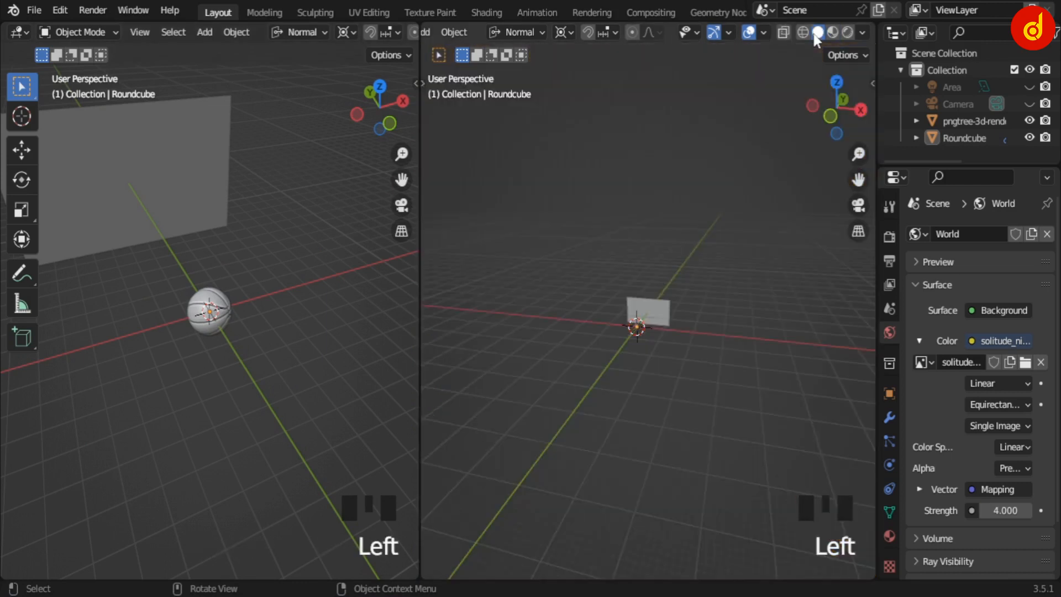
pyautogui.click(1029, 104)
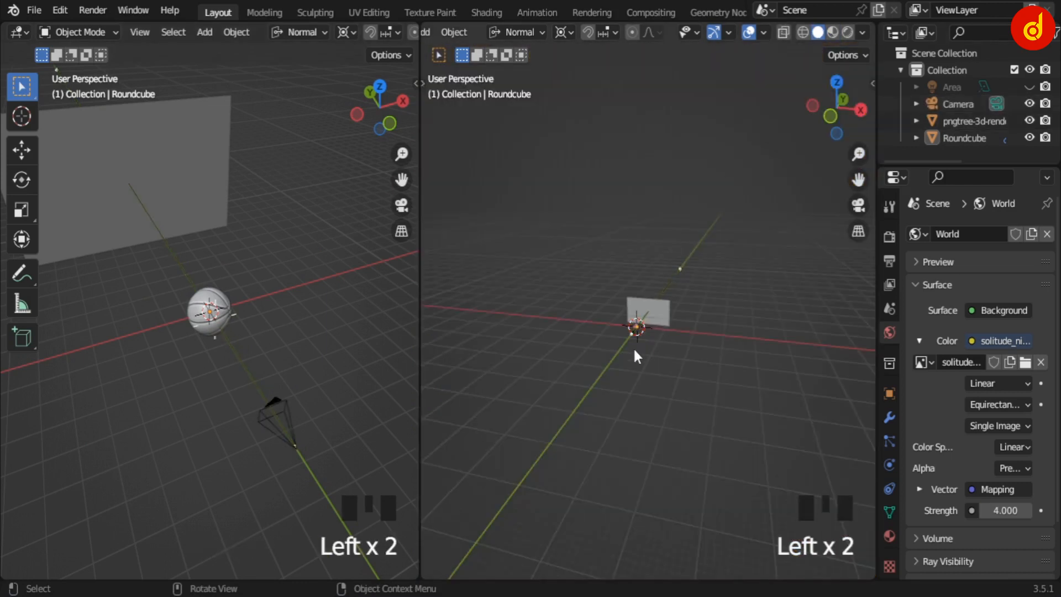
pyautogui.scroll(6, 611, 373)
pyautogui.moveTo(611, 373); pyautogui.dragTo(694, 496, button='middle')
pyautogui.click(770, 511)
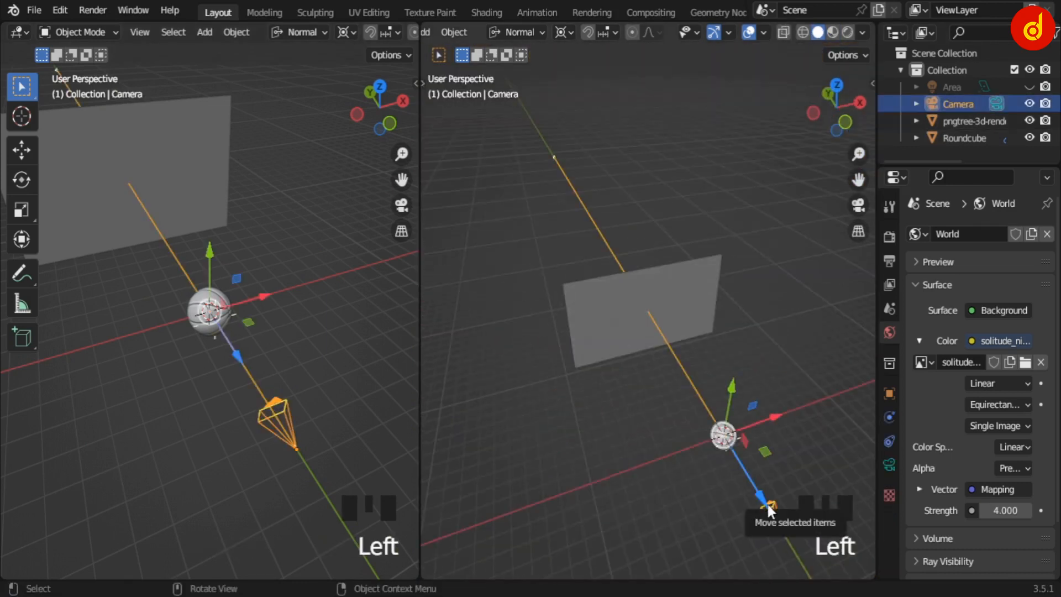
pyautogui.press('KP_Decimal')
pyautogui.scroll(-7, 764, 503)
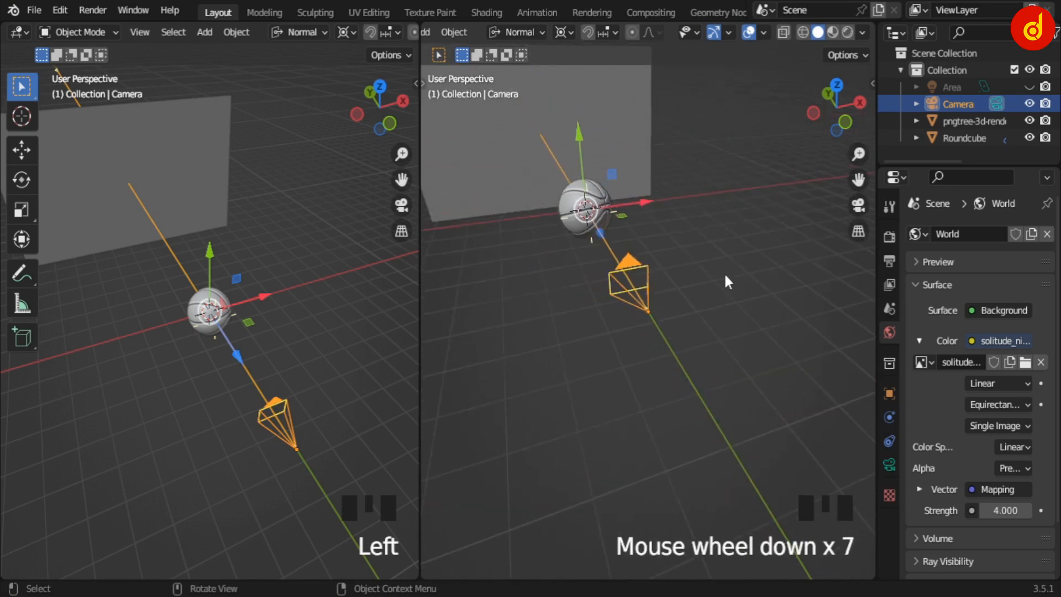
# - Clear the selection and look over the object types that can be added to the scene
pyautogui.scroll(-6, 724, 276)
pyautogui.moveTo(720, 277); pyautogui.dragTo(755, 353, button='middle')
pyautogui.click(552, 430)
pyautogui.hotkey('shift', 'a')
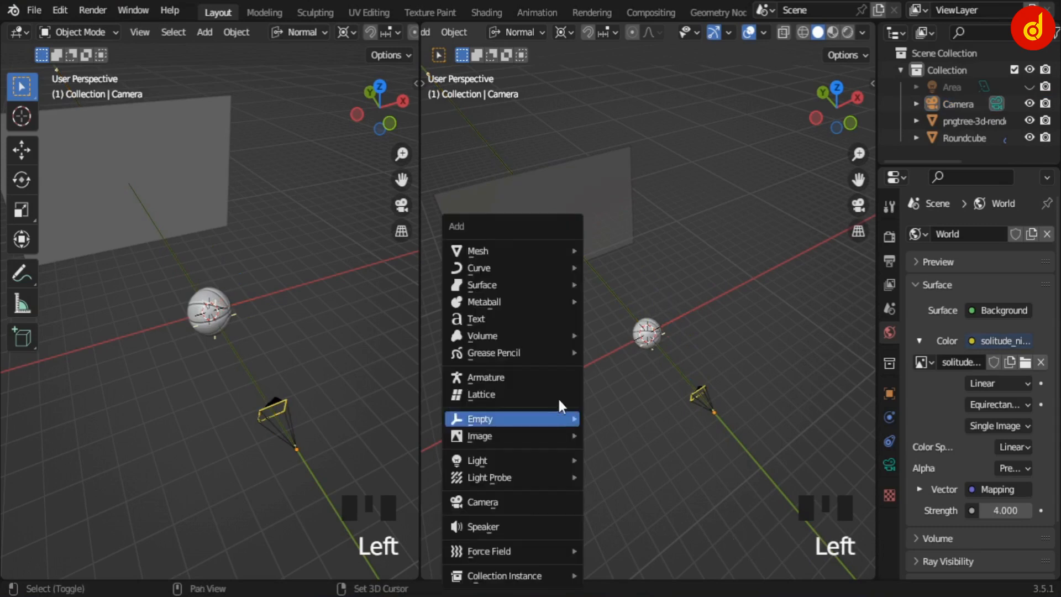
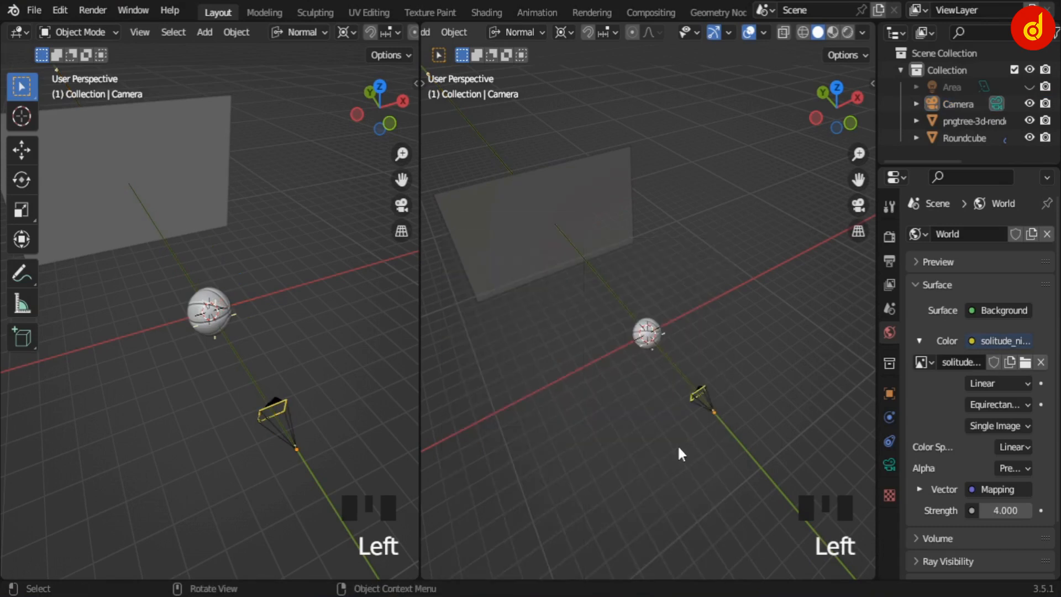
# - Select the camera in front of the basketball and switch the larger viewport to the camera view
pyautogui.click(711, 415)
pyautogui.moveTo(726, 448); pyautogui.dragTo(612, 436, button='middle')
pyautogui.scroll(2, 648, 429)
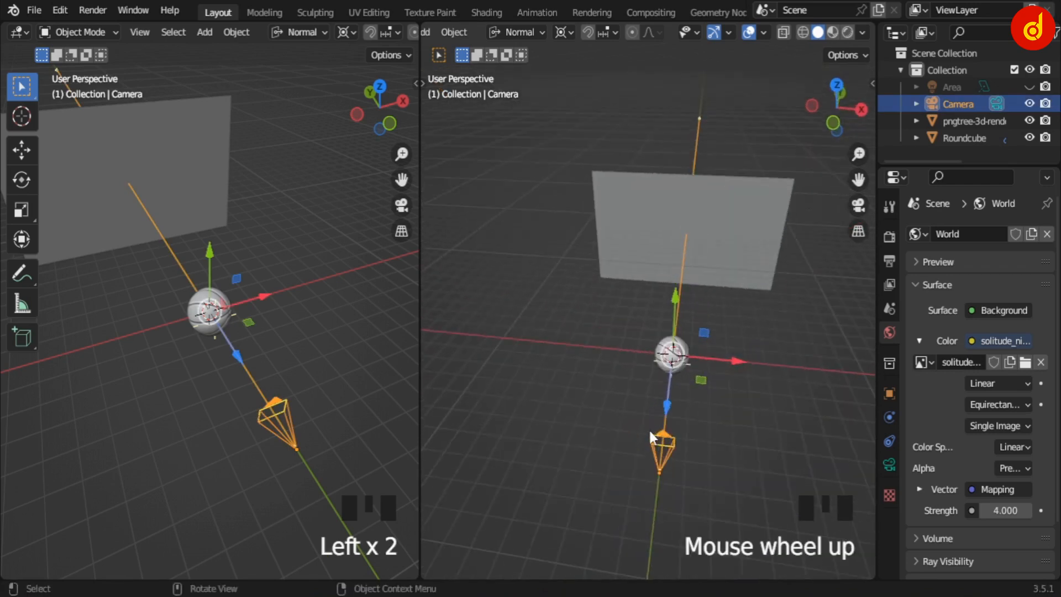
pyautogui.press('KP_0')
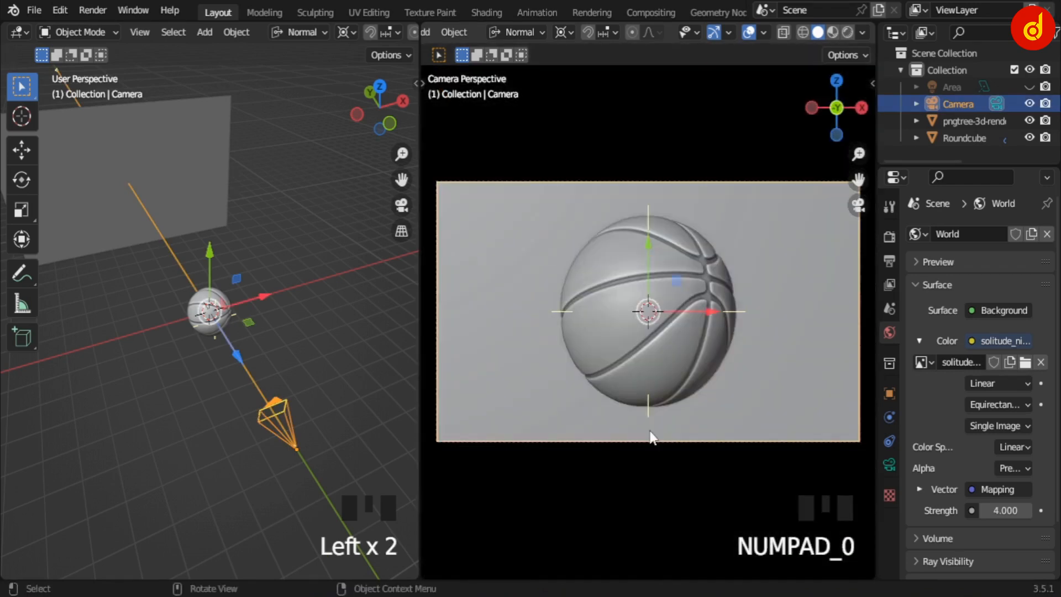
# - Set the camera's passepartout opacity to 0.500 in its viewport display settings
pyautogui.click(890, 463)
pyautogui.scroll(-5, 995, 414)
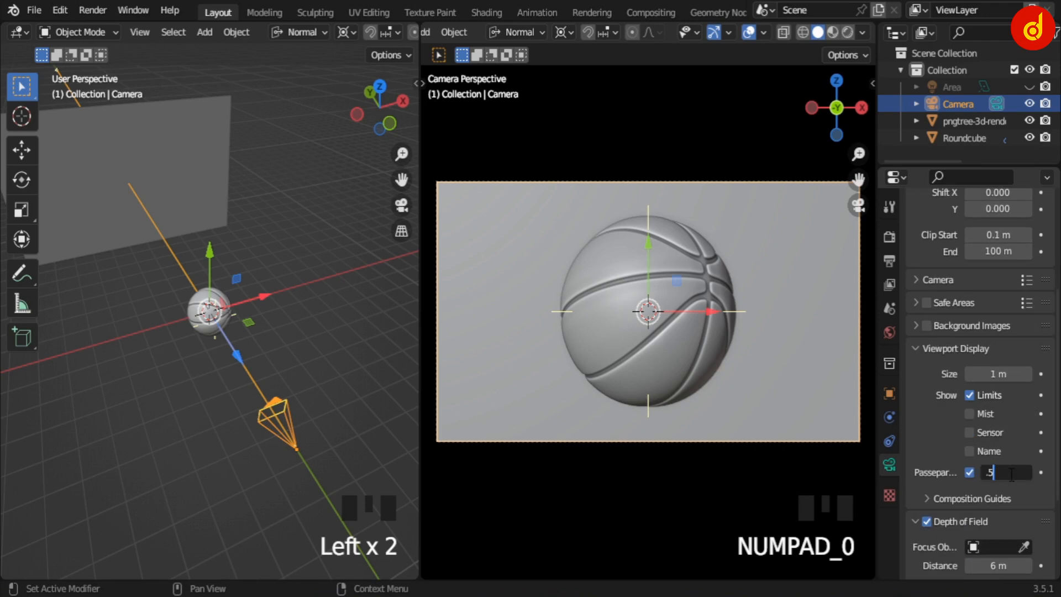
pyautogui.press('Return')
pyautogui.scroll(-1, 719, 377)
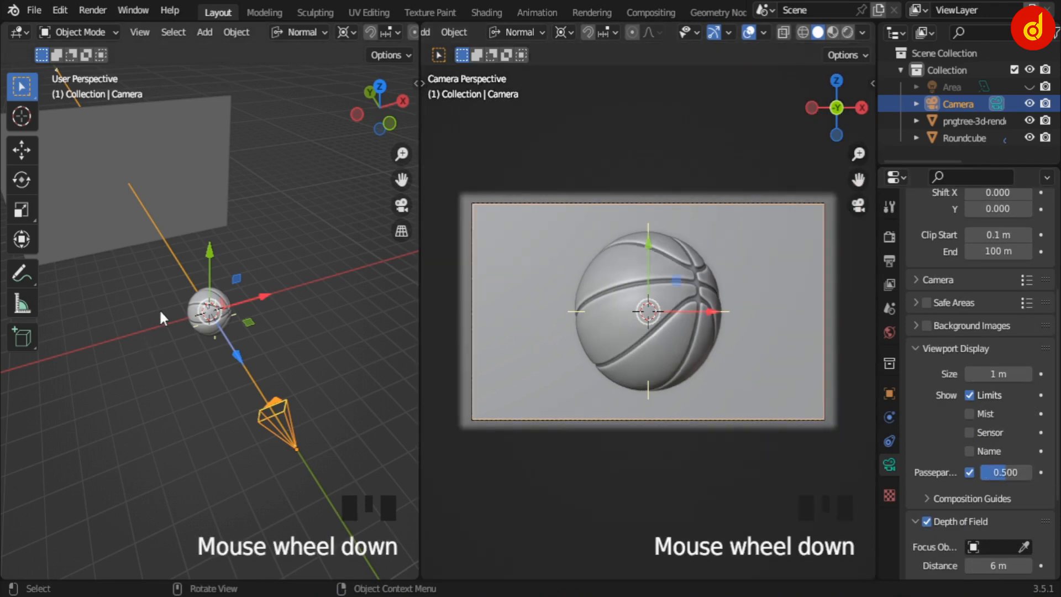
# - Set the second viewport to a top view close to the ball and toggle the camera's Limits display, leaving it enabled
pyautogui.moveTo(160, 316); pyautogui.dragTo(251, 356, button='middle')
pyautogui.scroll(6, 250, 356)
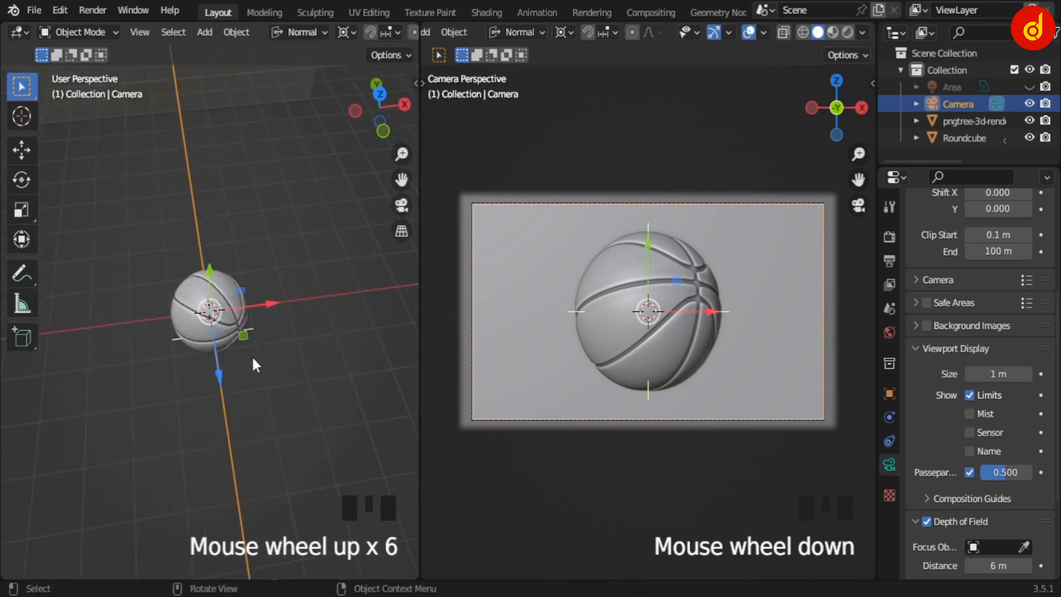
pyautogui.scroll(3, 251, 355)
pyautogui.press('KP_7')
pyautogui.scroll(-3, 251, 356)
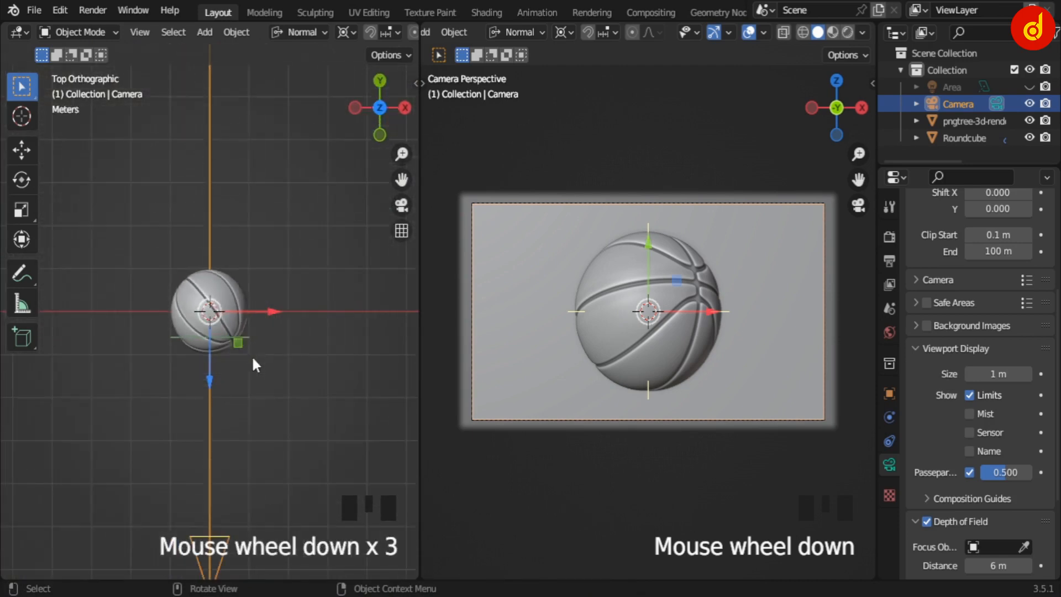
pyautogui.keyDown('shift'); pyautogui.moveTo(289, 429); pyautogui.dragTo(280, 354, button='middle'); pyautogui.keyUp('shift')
pyautogui.scroll(4, 335, 275)
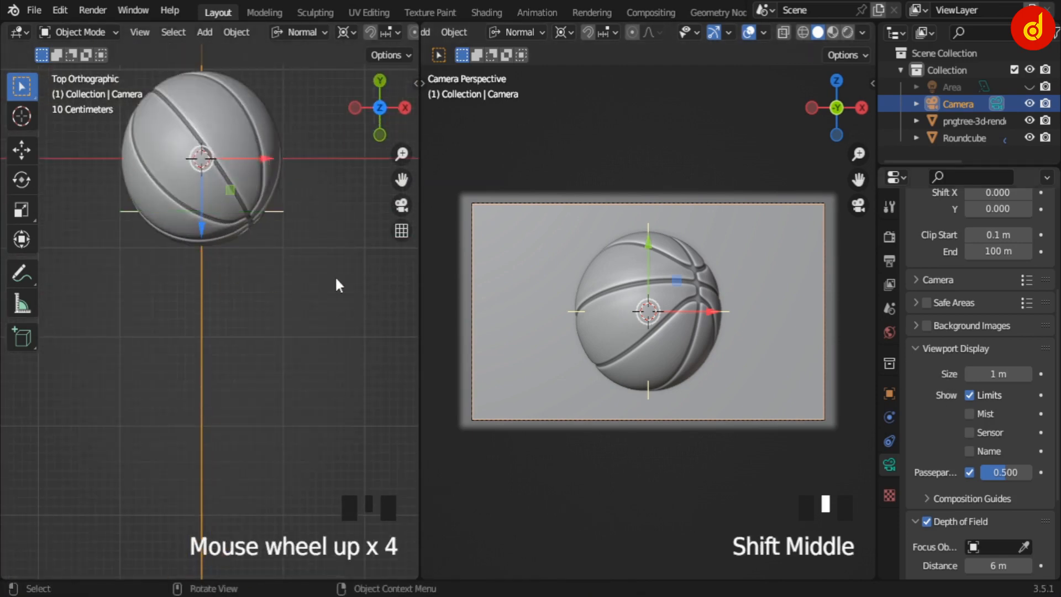
pyautogui.keyDown('shift'); pyautogui.moveTo(336, 279); pyautogui.dragTo(334, 317, button='middle'); pyautogui.keyUp('shift')
pyautogui.click(970, 394)
pyautogui.tripleClick(969, 395)
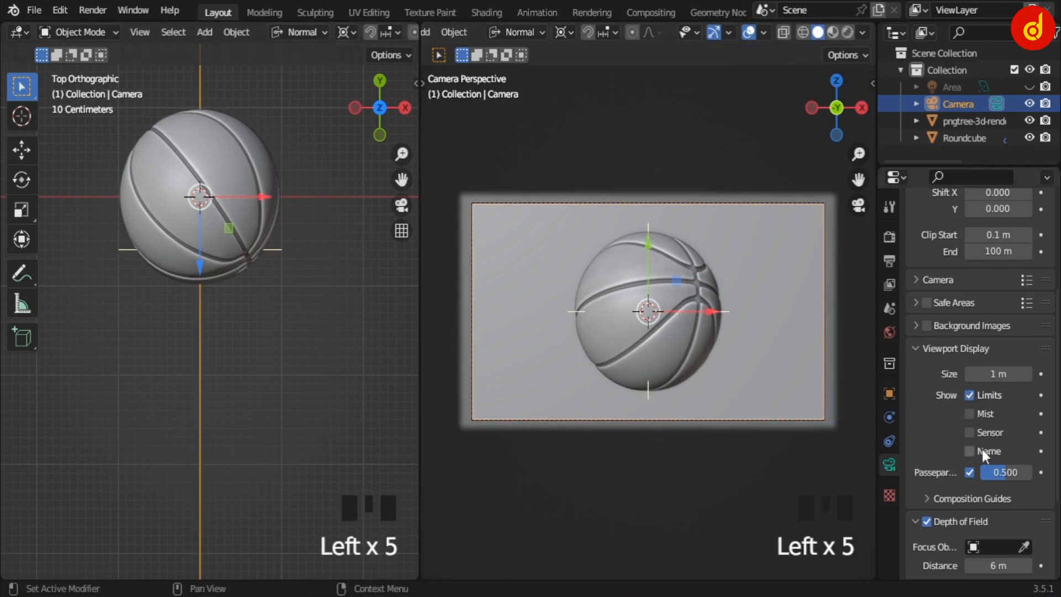
# - Try other depth of field focus distances for the camera, including 5.4 m, and undo the changes
pyautogui.scroll(-6, 997, 451)
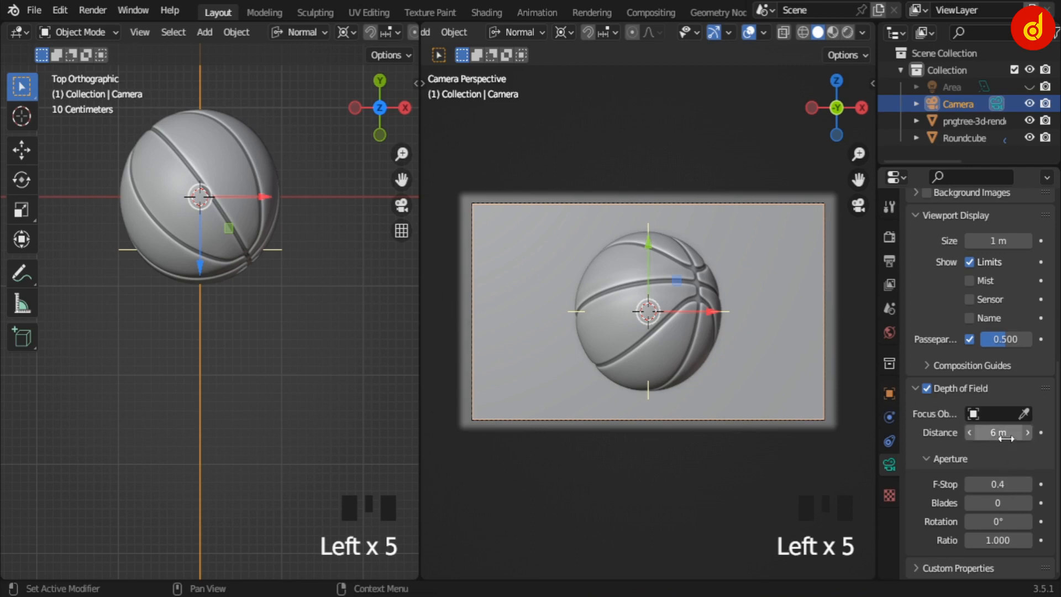
pyautogui.moveTo(1006, 438)
pyautogui.mouseDown()
pyautogui.moveTo(940, 438)
pyautogui.moveTo(1020, 432)
pyautogui.mouseUp()
pyautogui.scroll(-5, 188, 352)
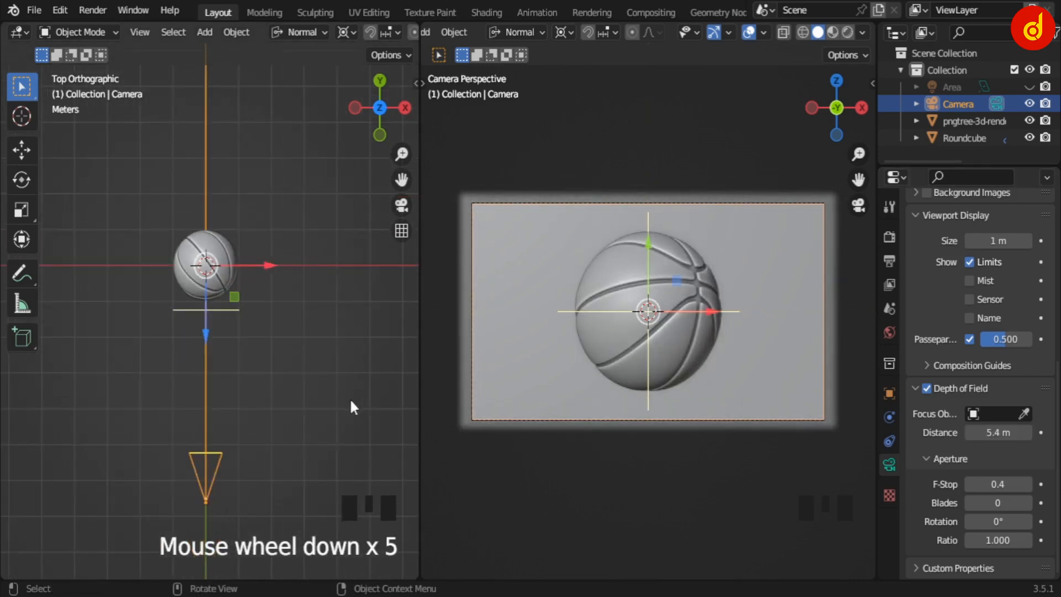
pyautogui.scroll(2, 322, 367)
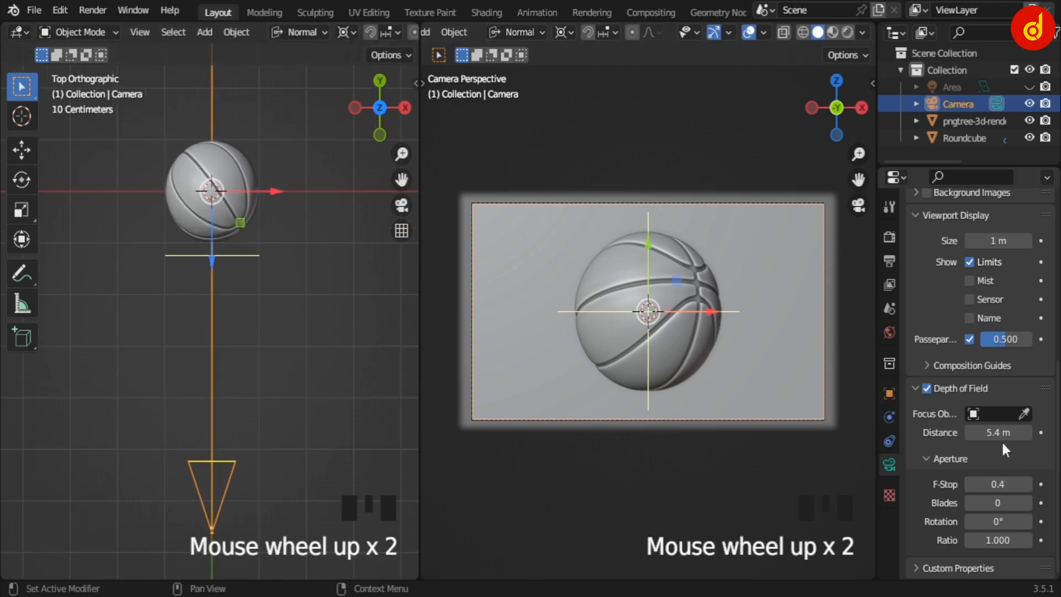
pyautogui.moveTo(998, 432)
pyautogui.mouseDown()
pyautogui.moveTo(1009, 432)
pyautogui.moveTo(905, 433)
pyautogui.moveTo(919, 432)
pyautogui.mouseUp()
pyautogui.hotkey('ctrl', 'z')
pyautogui.hotkey('ctrl', 'z')
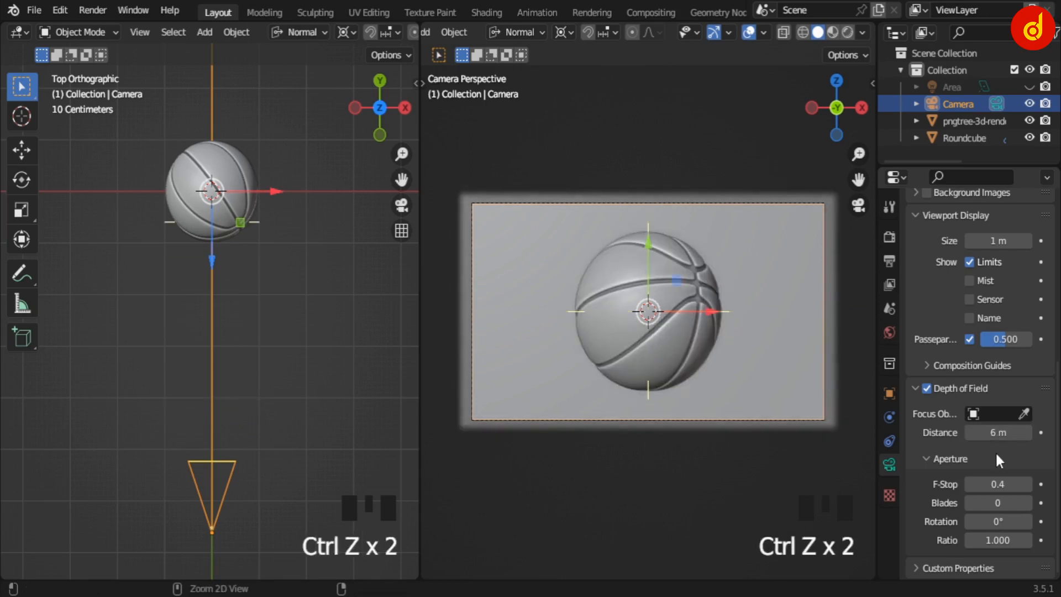
# - Toggle the camera's Depth of Field repeatedly to compare its effect in a close camera view of the ball, leaving it enabled
pyautogui.scroll(5, 719, 381)
pyautogui.moveTo(719, 381); pyautogui.dragTo(758, 381, button='middle')
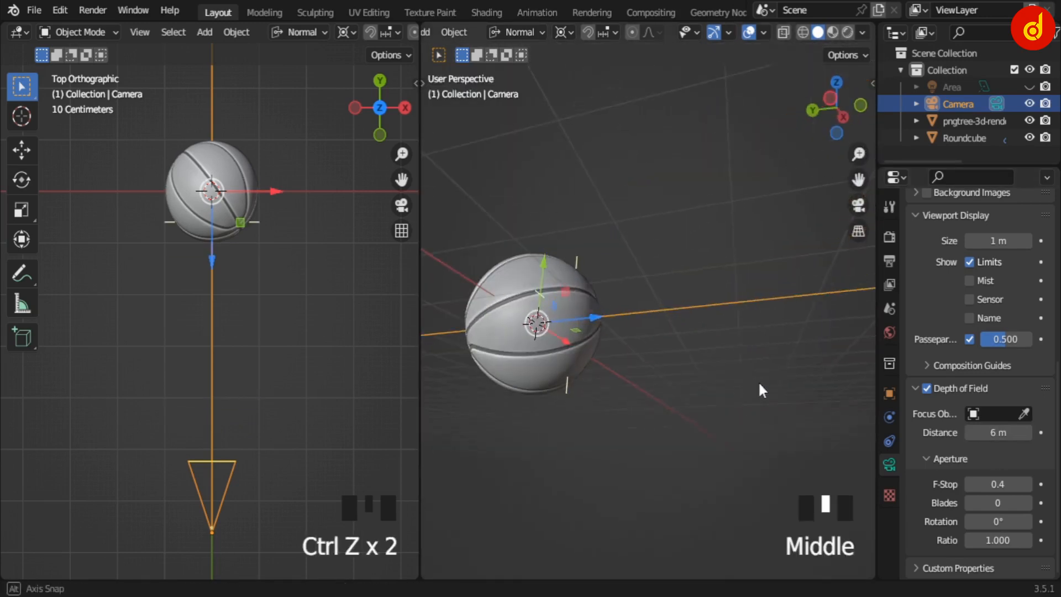
pyautogui.press('KP_0')
pyautogui.scroll(2, 751, 336)
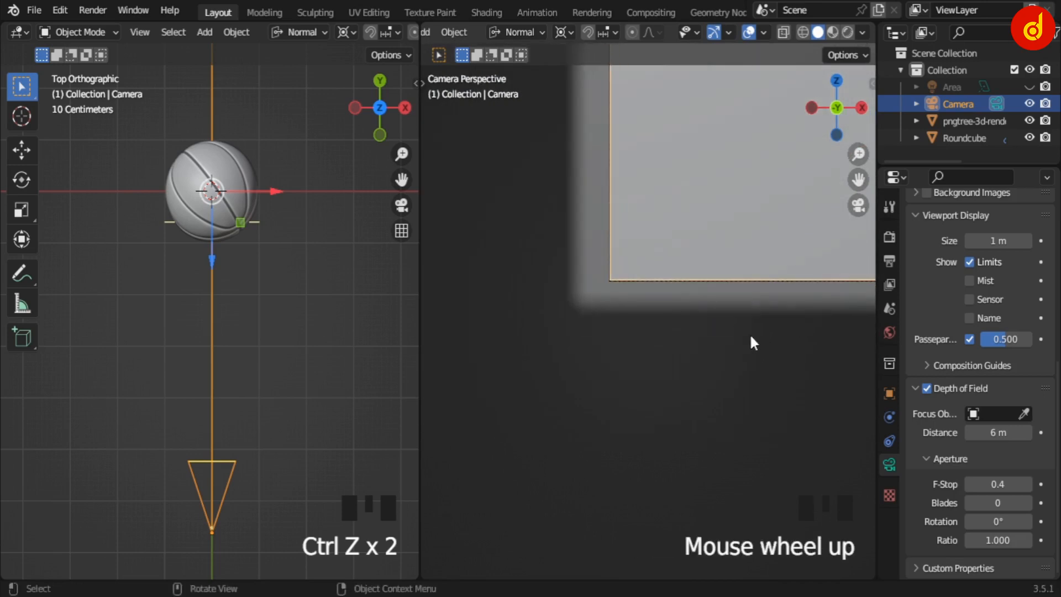
pyautogui.click(926, 389)
pyautogui.doubleClick(927, 389)
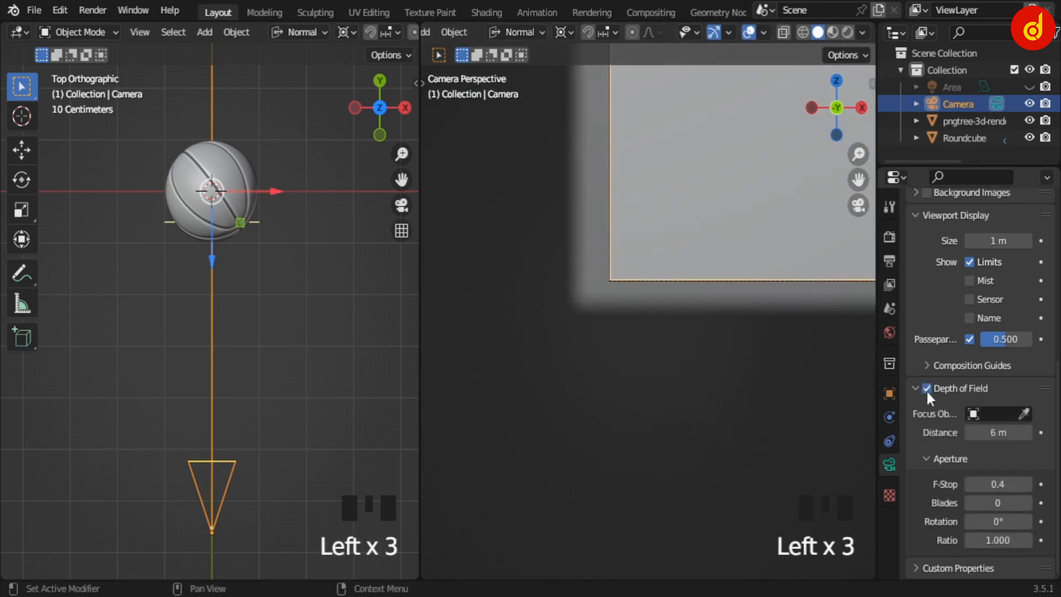
pyautogui.click(927, 390)
pyautogui.doubleClick(926, 390)
pyautogui.click(926, 389)
pyautogui.doubleClick(927, 389)
pyautogui.keyDown('shift'); pyautogui.moveTo(716, 163); pyautogui.dragTo(748, 324, button='middle'); pyautogui.keyUp('shift')
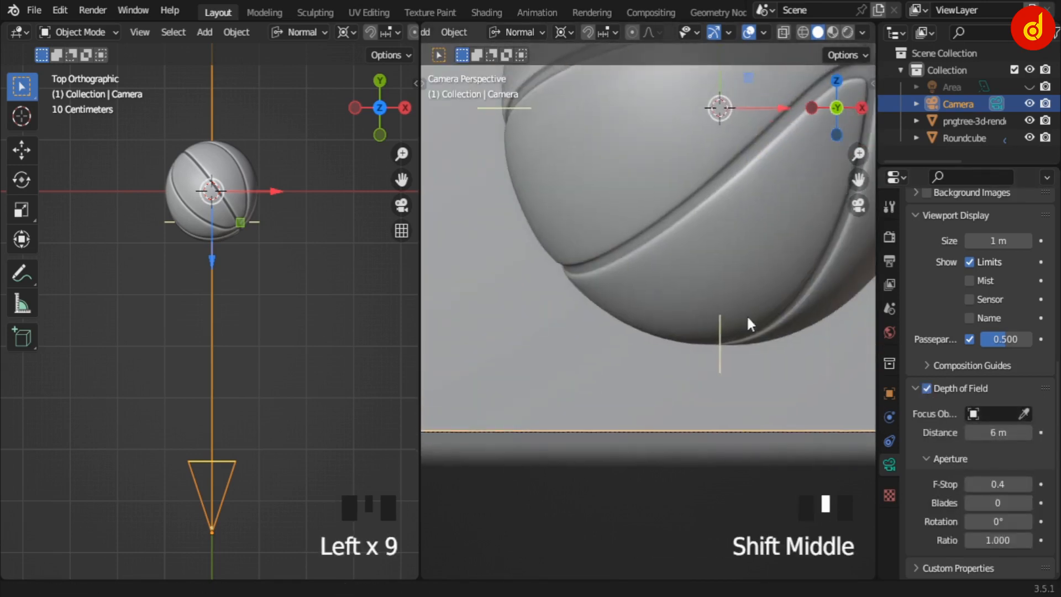
# - Inspect the ball's seam edge at high zoom in the camera view with Depth of Field switched off and on, leaving it on
pyautogui.scroll(6, 691, 297)
pyautogui.keyDown('shift'); pyautogui.moveTo(691, 297); pyautogui.dragTo(758, 364, button='middle'); pyautogui.keyUp('shift')
pyautogui.scroll(3, 632, 327)
pyautogui.keyDown('shift'); pyautogui.moveTo(632, 327); pyautogui.dragTo(757, 386, button='middle'); pyautogui.keyUp('shift')
pyautogui.scroll(1, 757, 386)
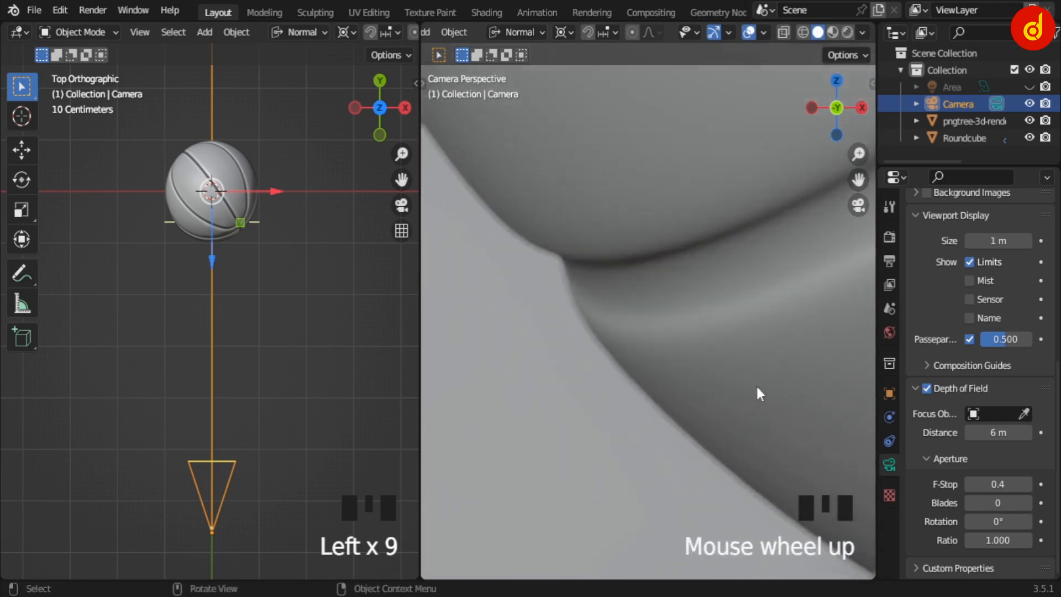
pyautogui.click(925, 389)
pyautogui.doubleClick(925, 389)
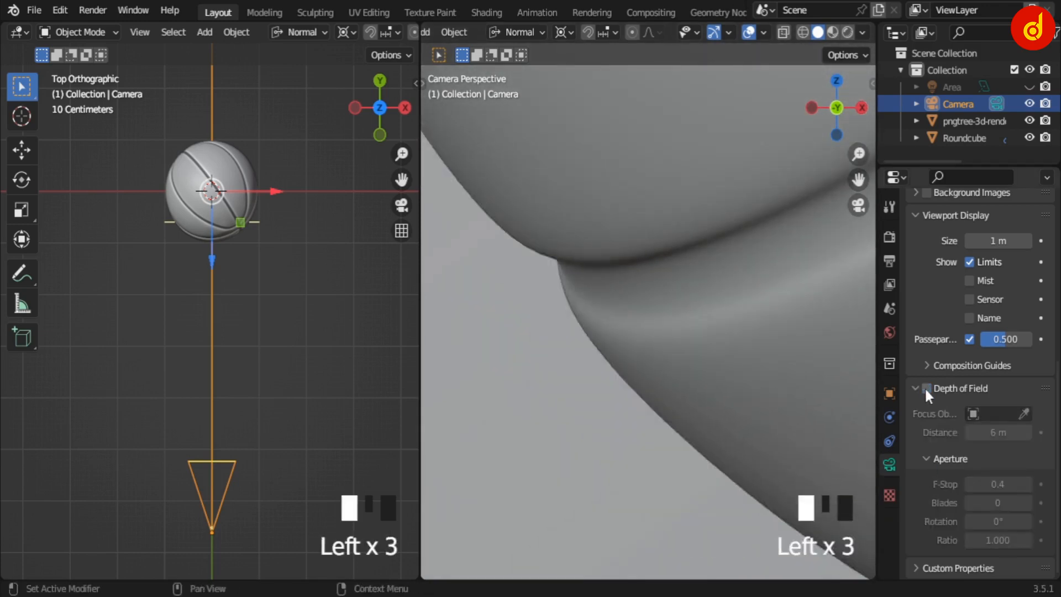
pyautogui.doubleClick(925, 389)
pyautogui.scroll(-11, 774, 318)
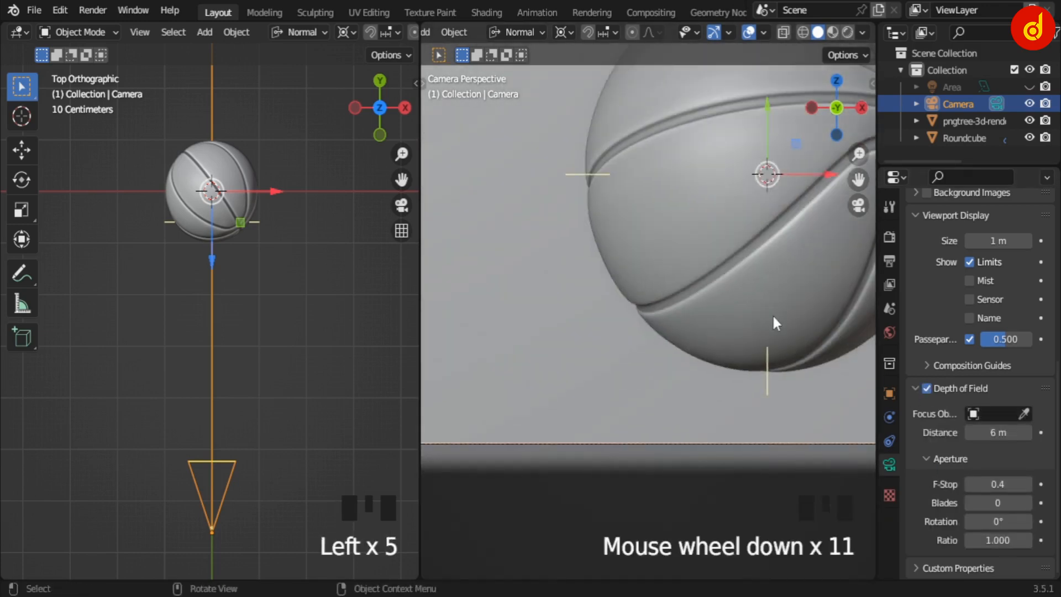
pyautogui.press('Home')
pyautogui.scroll(-1, 773, 318)
pyautogui.scroll(-6, 201, 277)
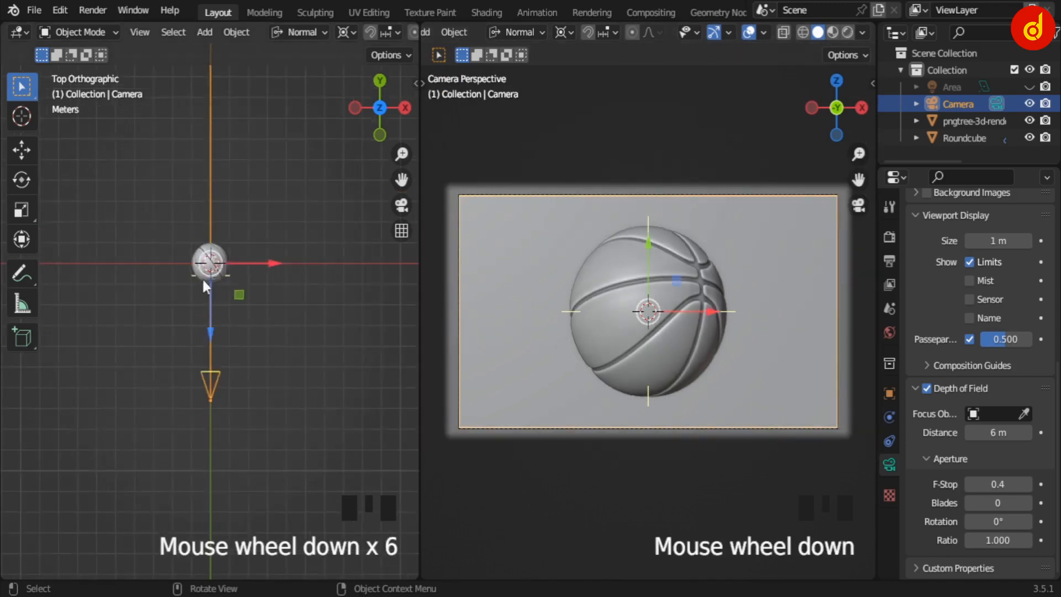
pyautogui.moveTo(201, 277); pyautogui.dragTo(247, 210, button='middle')
pyautogui.scroll(1, 246, 203)
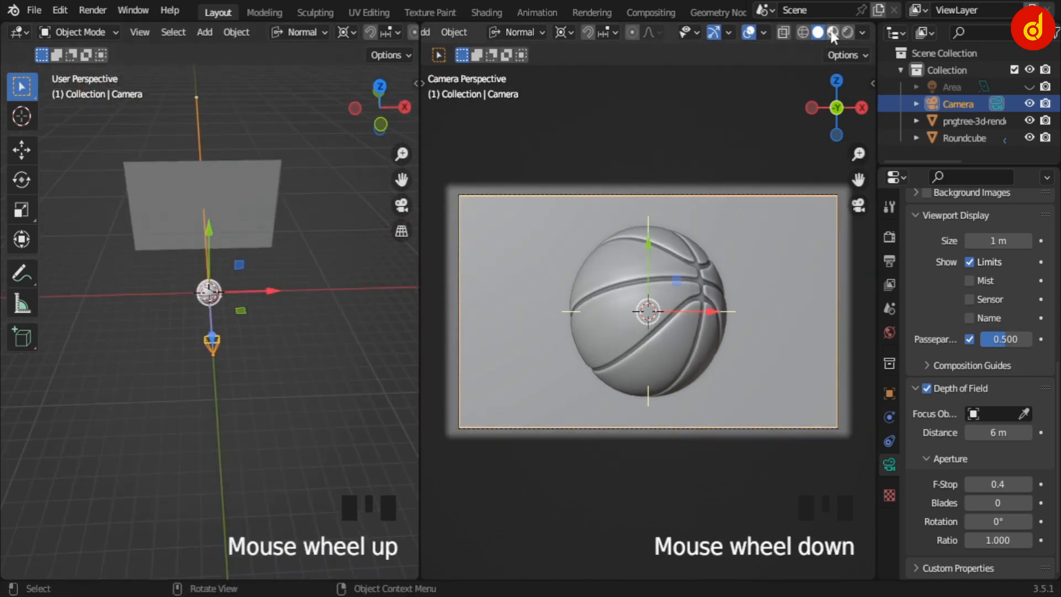
pyautogui.scroll(1, 851, 183)
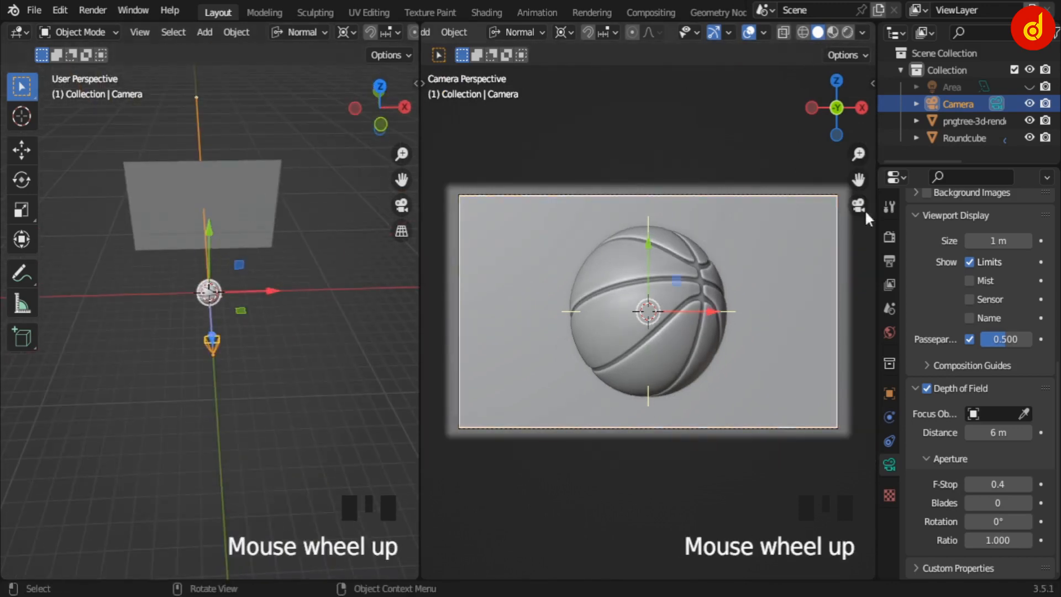
pyautogui.click(259, 11)
pyautogui.moveTo(564, 296); pyautogui.dragTo(537, 315, button='middle')
pyautogui.scroll(-1, 635, 370)
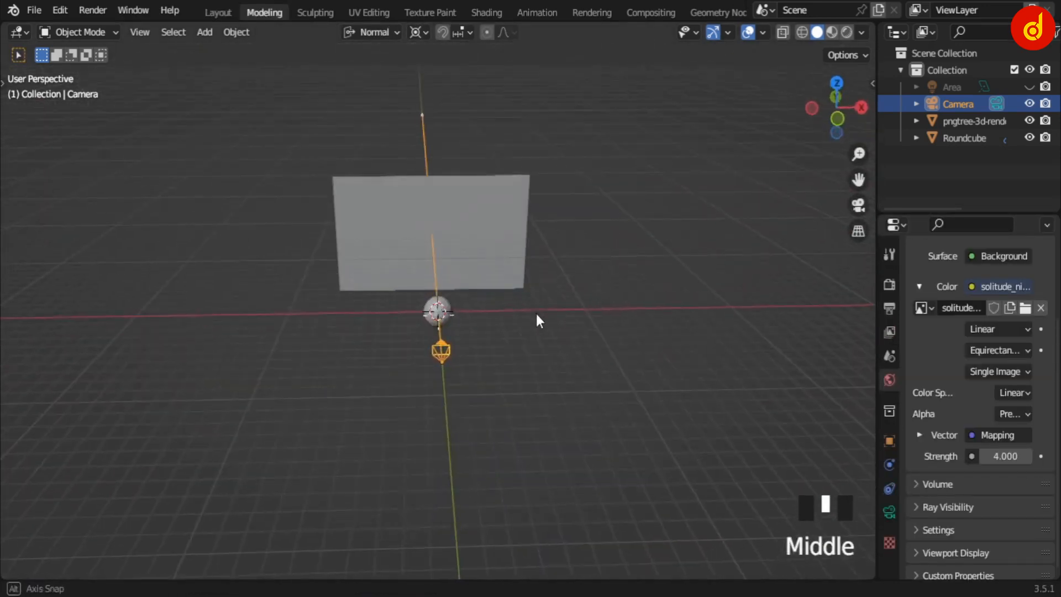
pyautogui.click(233, 14)
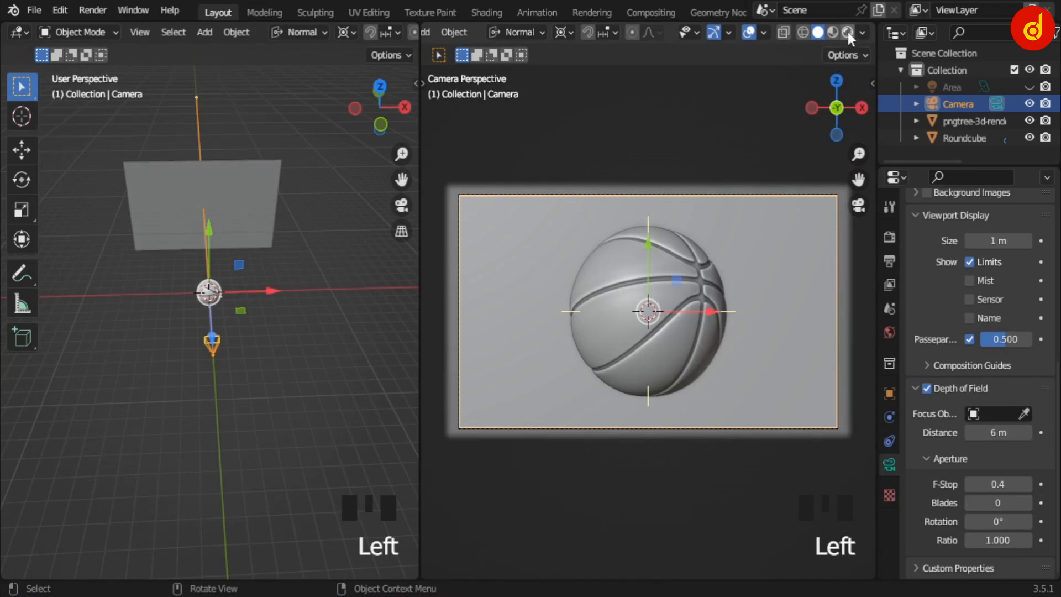
# - Choose Cycles as the scene's render engine
pyautogui.click(889, 232)
pyautogui.scroll(10, 997, 320)
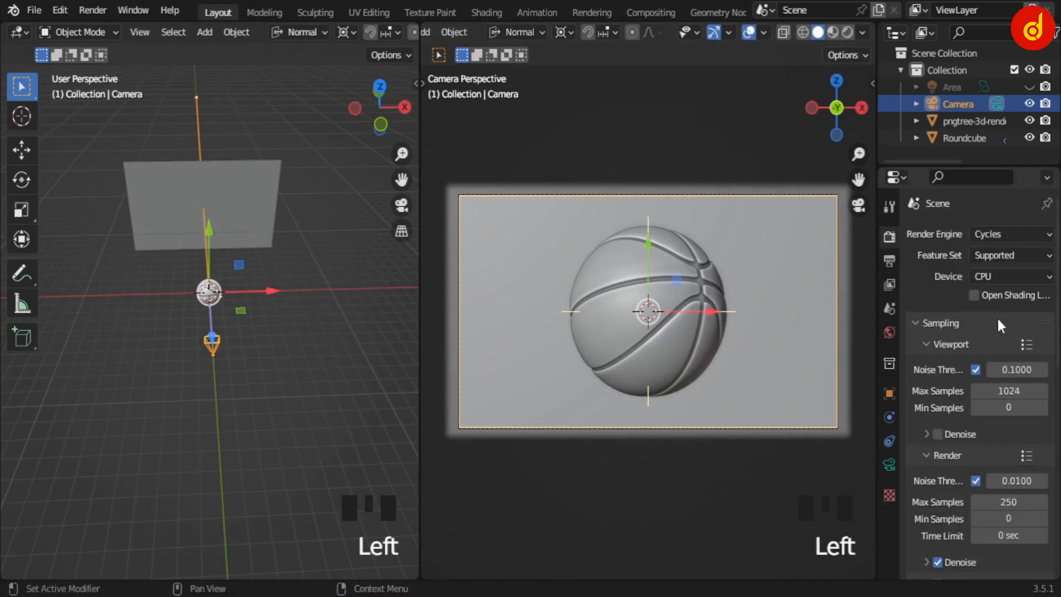
pyautogui.click(997, 235)
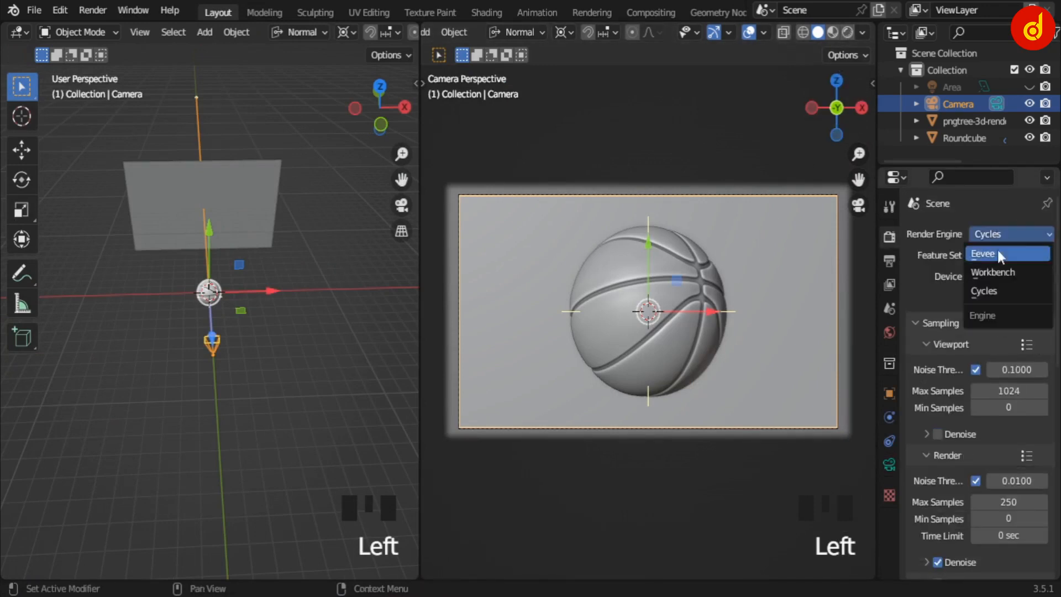
pyautogui.click(999, 288)
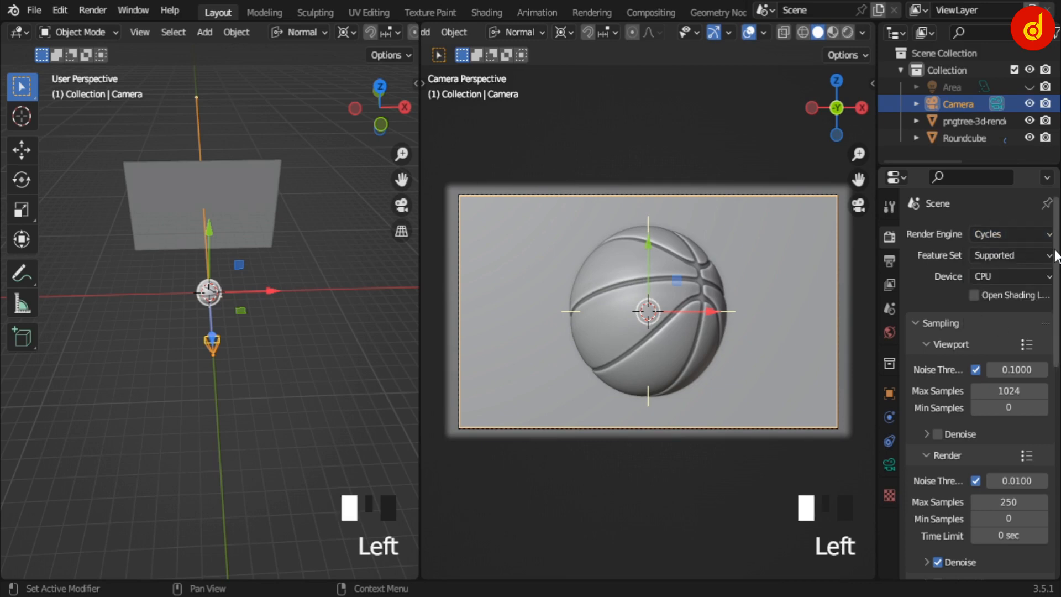
# - Turn off overlays and gizmos in the camera viewport and set its shading to Rendered
pyautogui.click(749, 33)
pyautogui.click(714, 32)
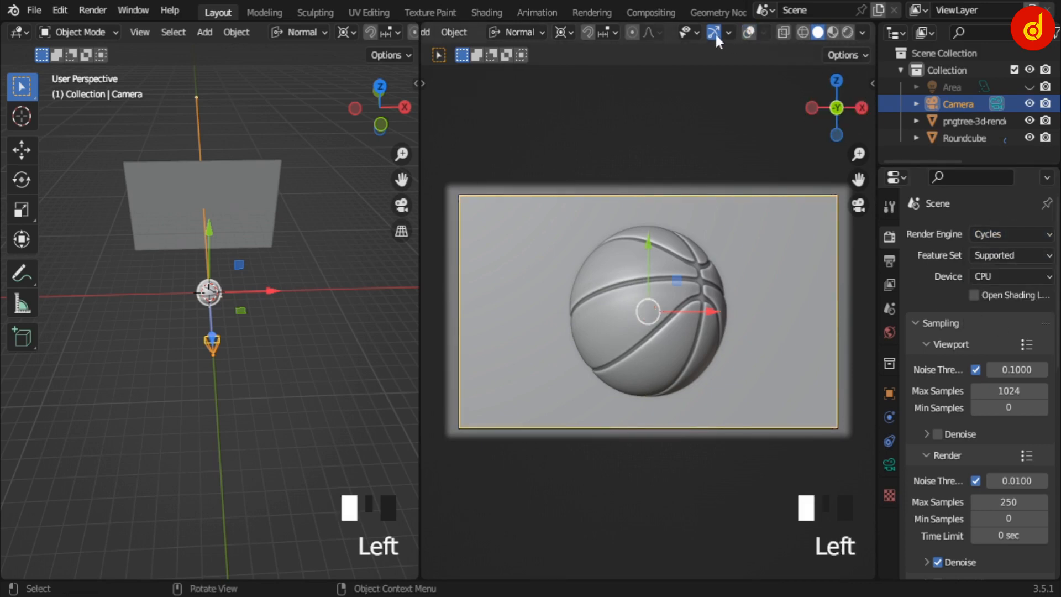
pyautogui.click(846, 33)
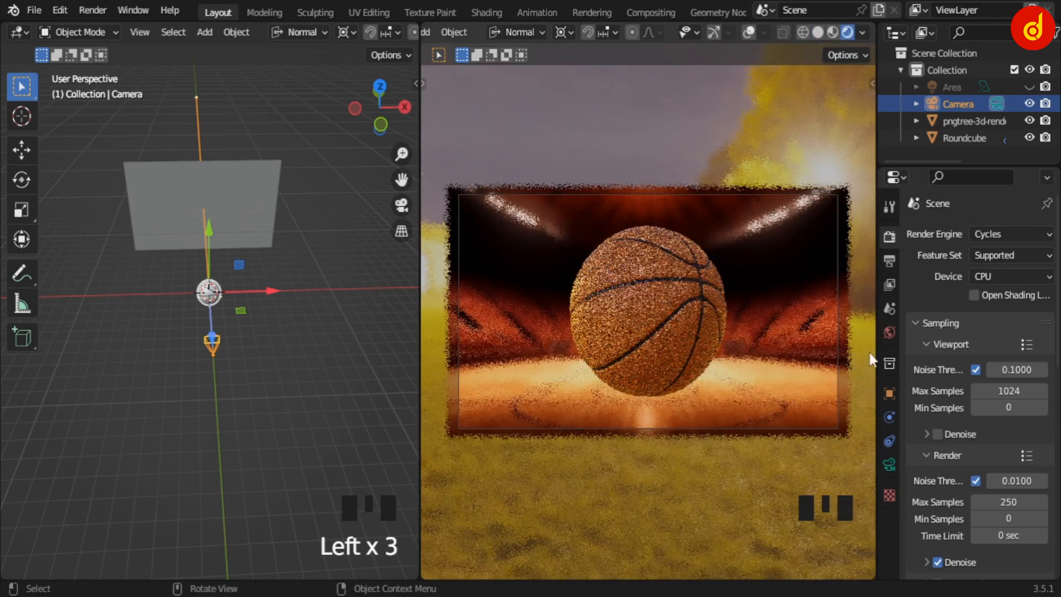
# - Set the world background's strength to 0
pyautogui.click(889, 333)
pyautogui.scroll(-5, 1007, 440)
pyautogui.scroll(4, 1007, 441)
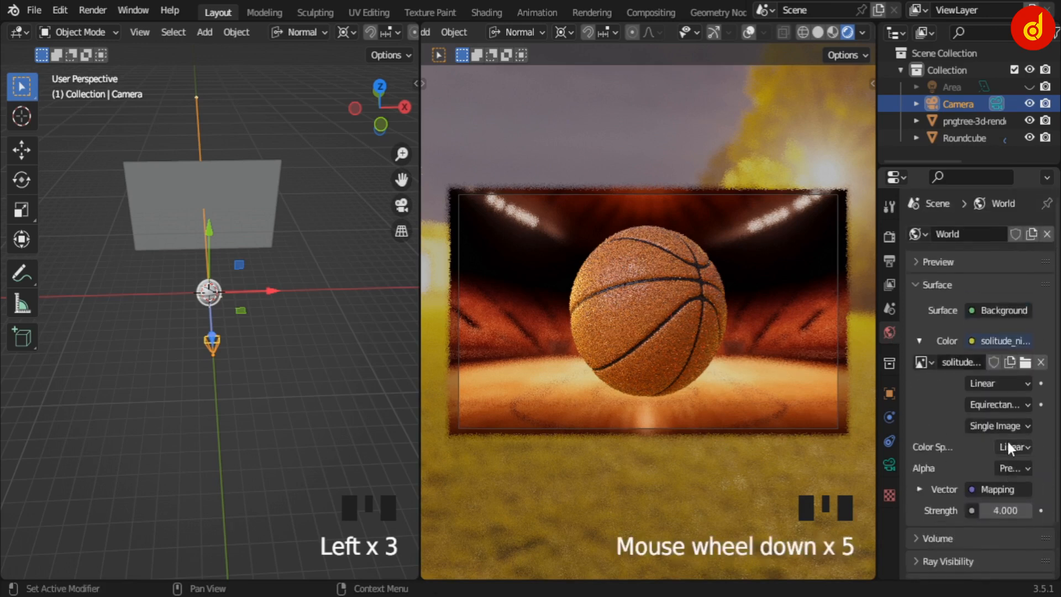
pyautogui.scroll(-4, 1008, 441)
pyautogui.scroll(-5, 1007, 445)
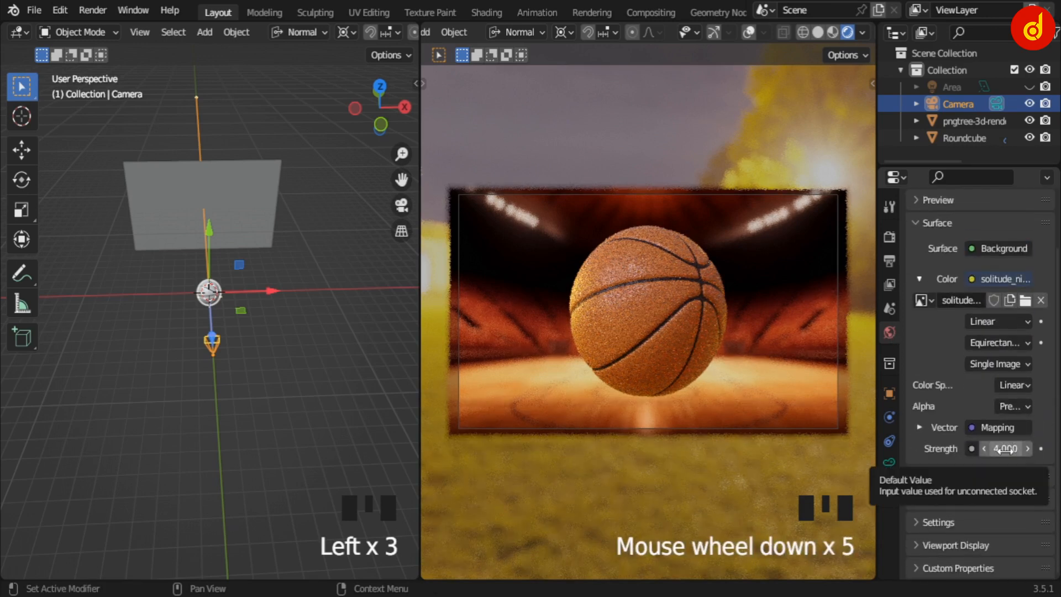
pyautogui.click(1006, 449)
pyautogui.write('0')
pyautogui.press('Return')
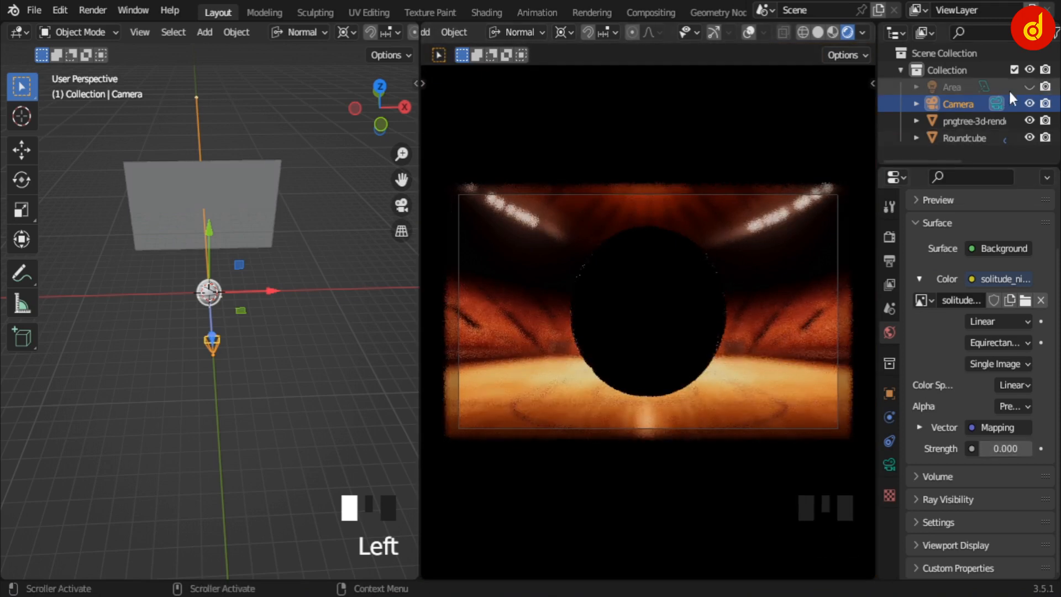
# - Unhide the area light above the ball, select it and open its light properties
pyautogui.click(1030, 87)
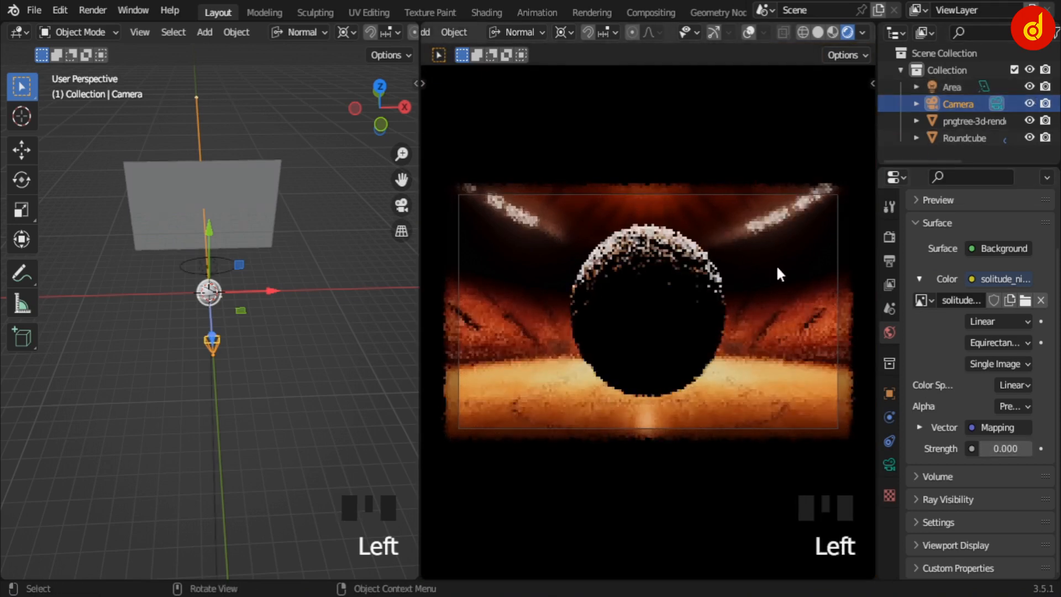
pyautogui.click(196, 269)
pyautogui.moveTo(197, 269); pyautogui.dragTo(379, 363, button='middle')
pyautogui.scroll(5, 241, 311)
pyautogui.click(889, 464)
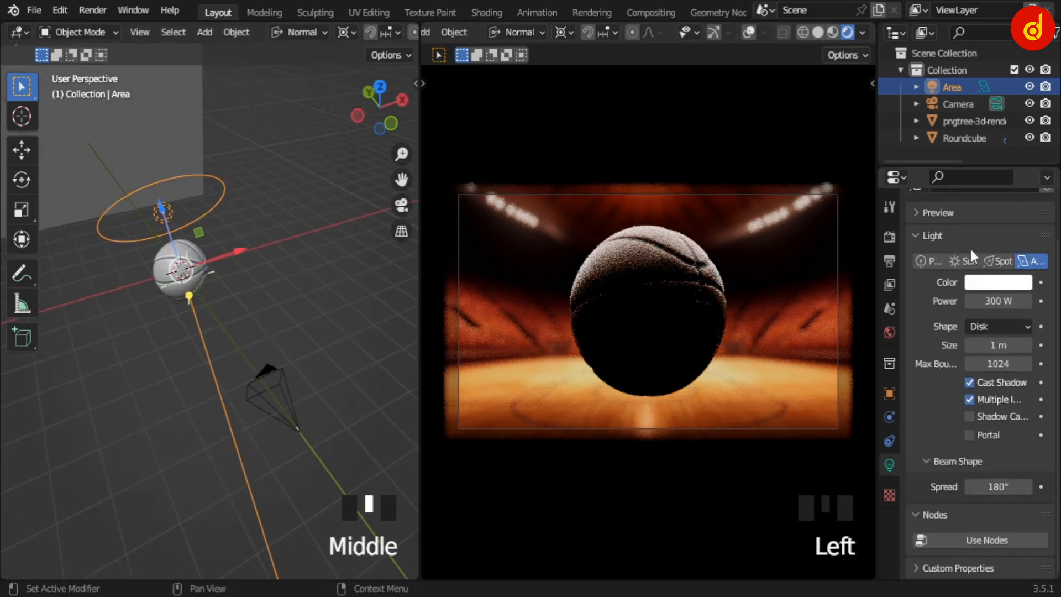
pyautogui.scroll(-5, 281, 323)
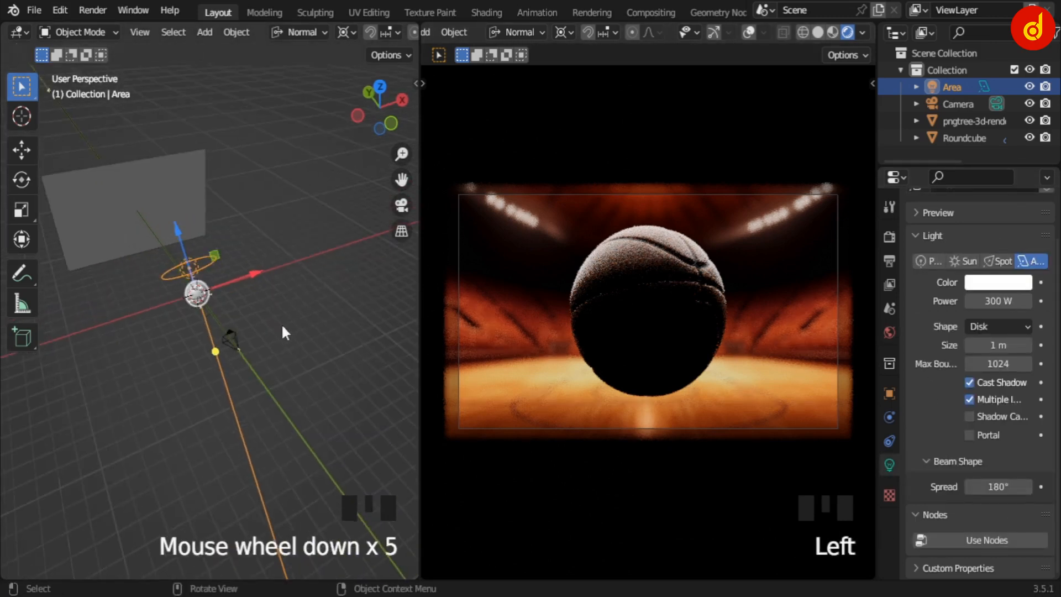
# - Try other positions for the area light around the ball and deselect the light
pyautogui.keyDown('shift'); pyautogui.moveTo(281, 323); pyautogui.dragTo(347, 389, button='middle'); pyautogui.keyUp('shift')
pyautogui.scroll(2, 310, 389)
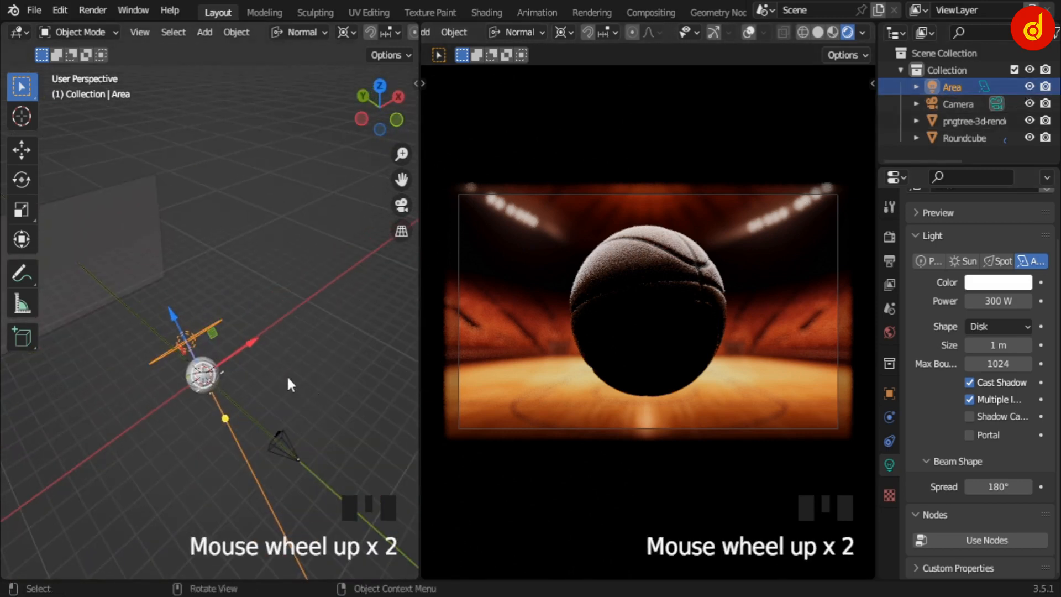
pyautogui.moveTo(287, 384); pyautogui.dragTo(241, 401, button='middle')
pyautogui.press('g')
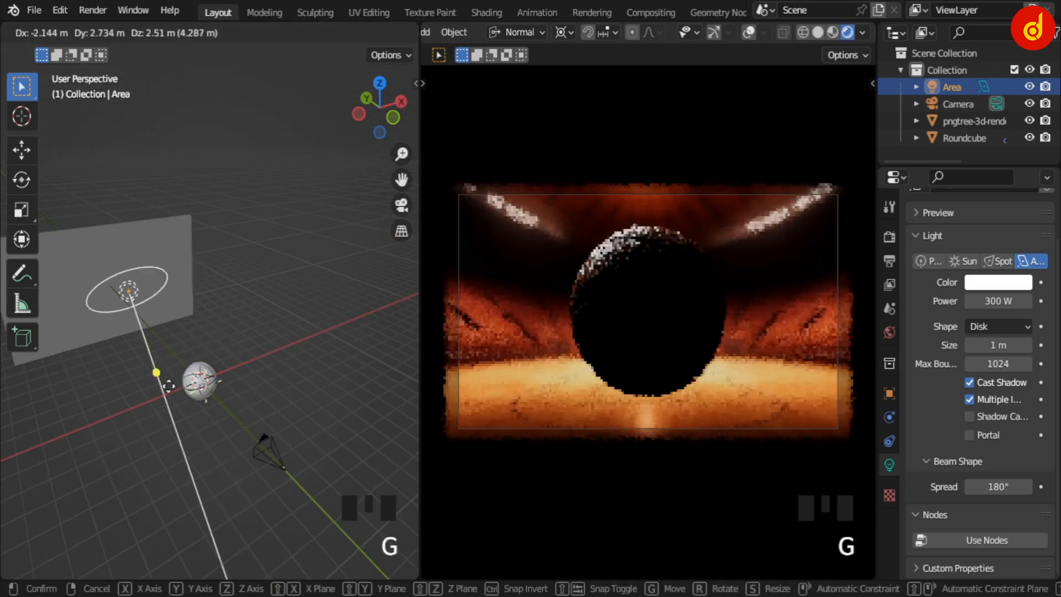
pyautogui.click(227, 440)
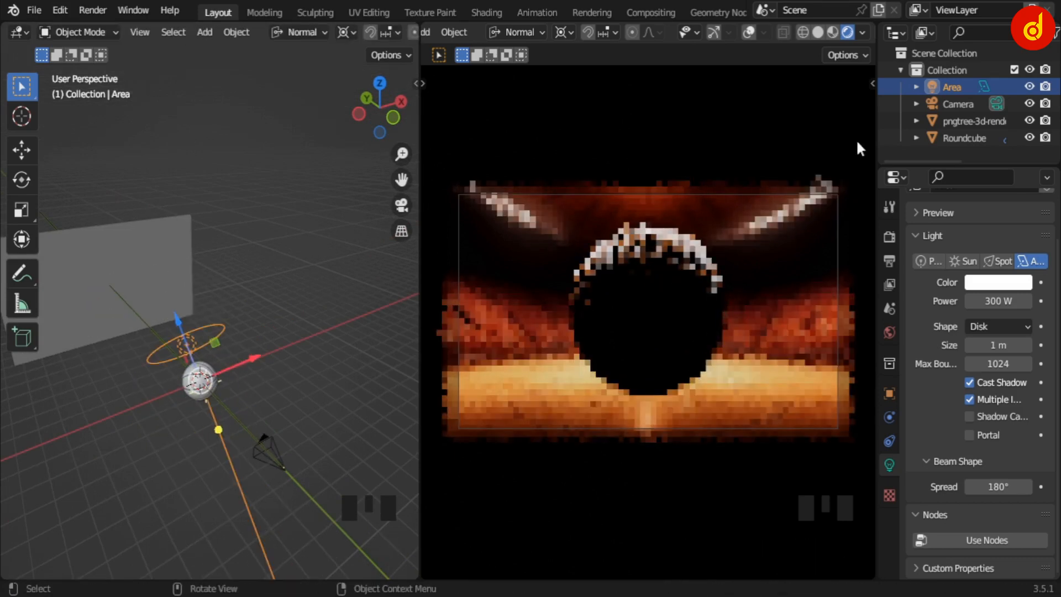
pyautogui.click(547, 273)
pyautogui.click(544, 277)
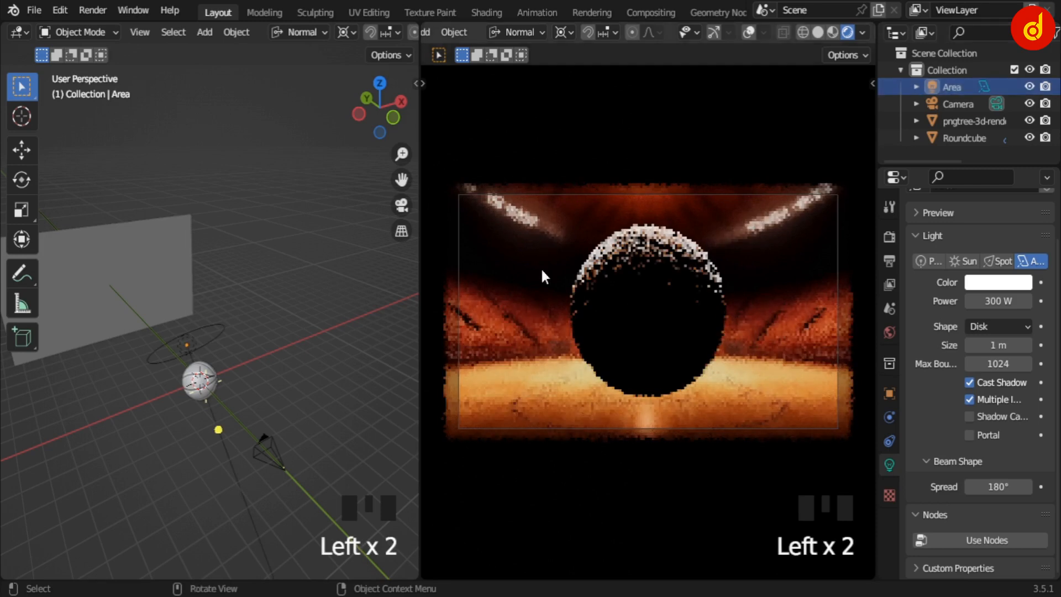
pyautogui.moveTo(331, 370); pyautogui.dragTo(256, 405, button='middle')
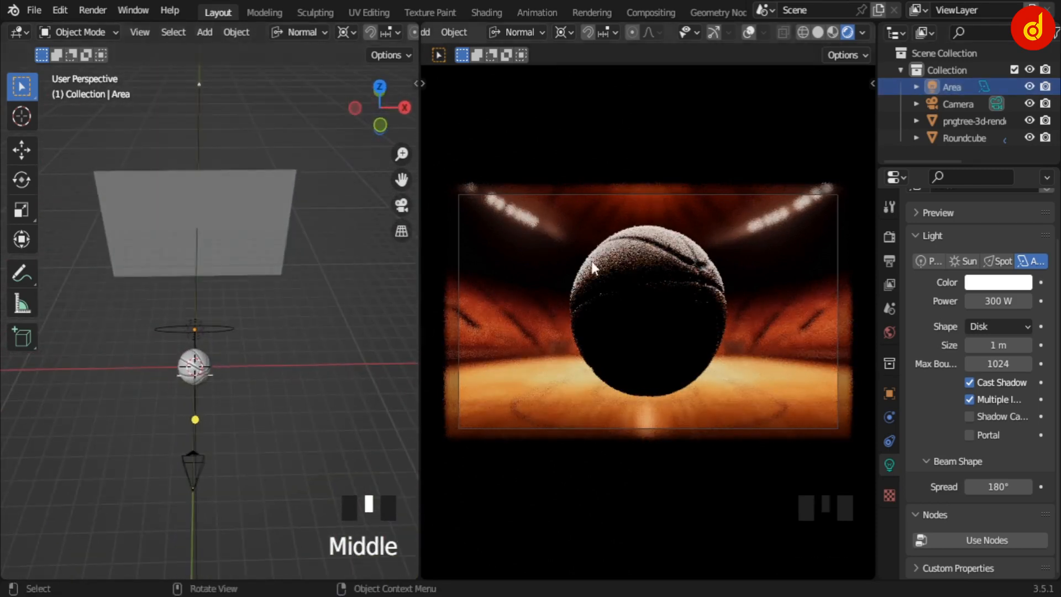
# - Set the world background's strength to 4
pyautogui.click(889, 333)
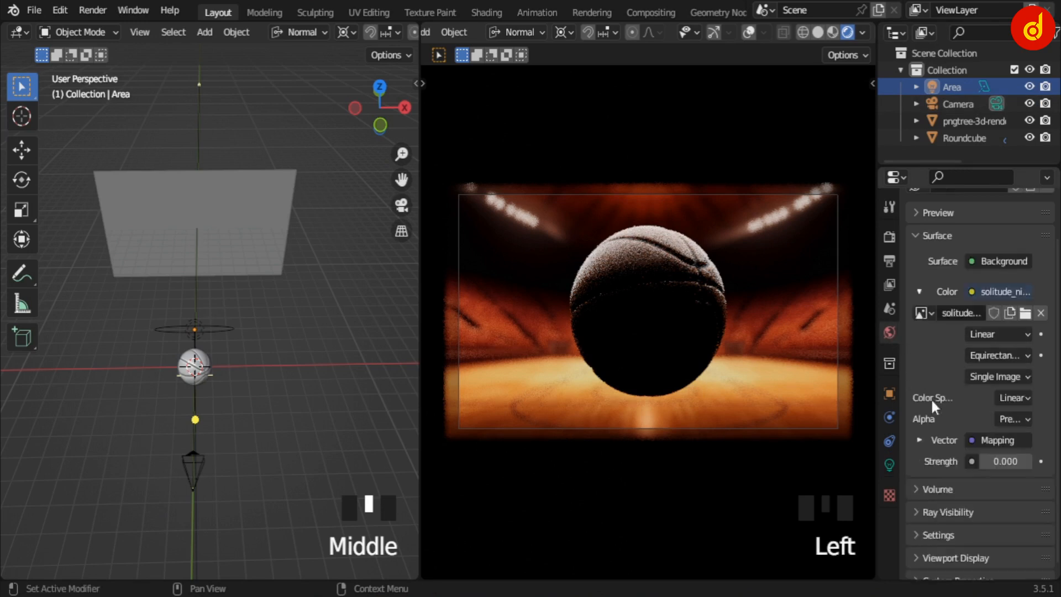
pyautogui.doubleClick(1012, 462)
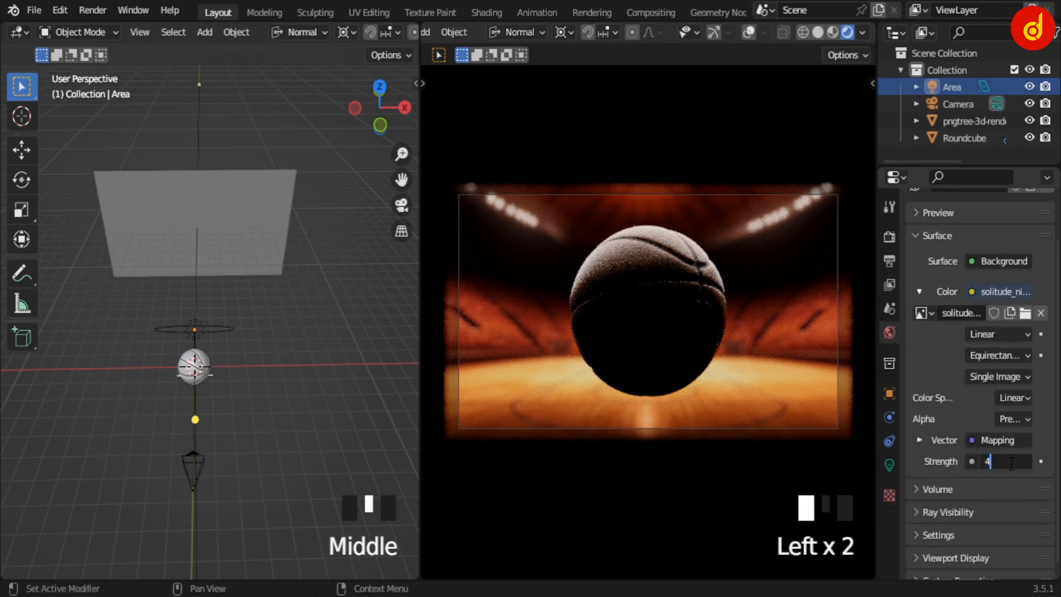
pyautogui.write('4')
pyautogui.press('Return')
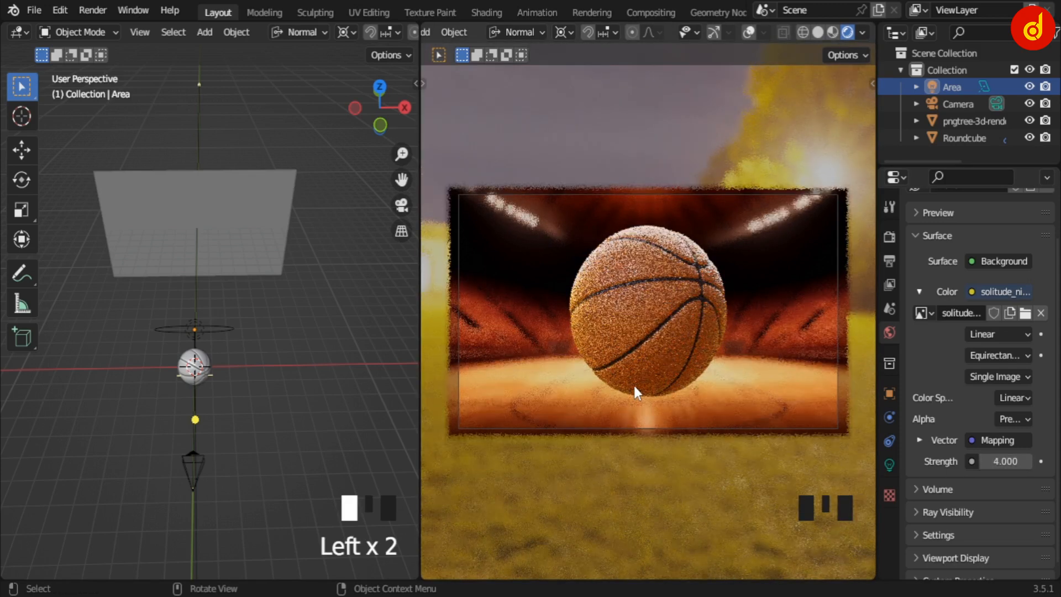
# - Toggle the area light's visibility repeatedly to compare its effect on the rendered ball, leaving it visible
pyautogui.click(1031, 84)
pyautogui.click(1031, 85)
pyautogui.click(1031, 85)
pyautogui.click(1031, 86)
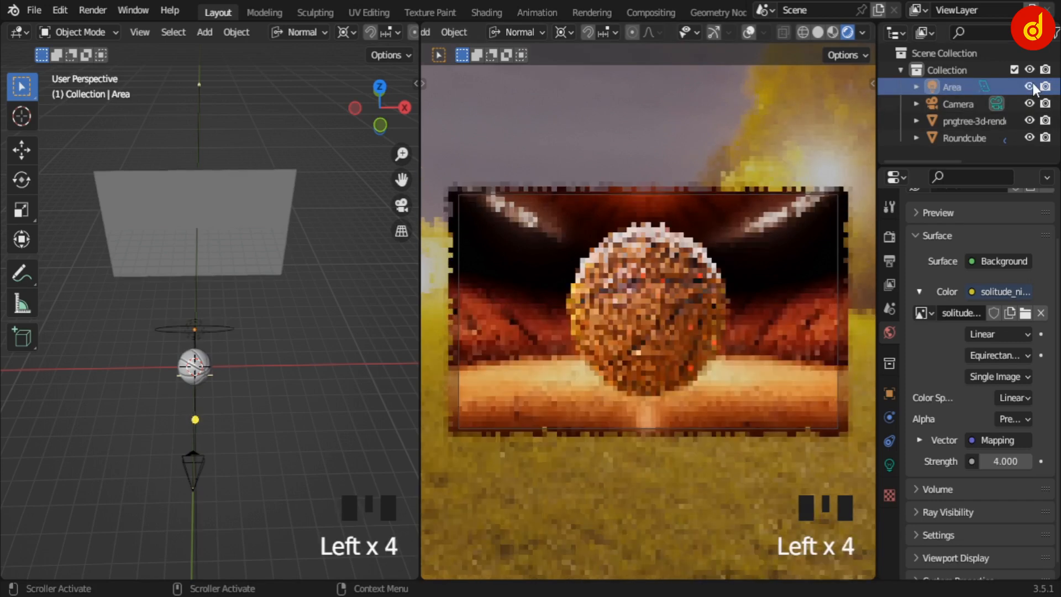
pyautogui.click(1032, 85)
pyautogui.click(1032, 85)
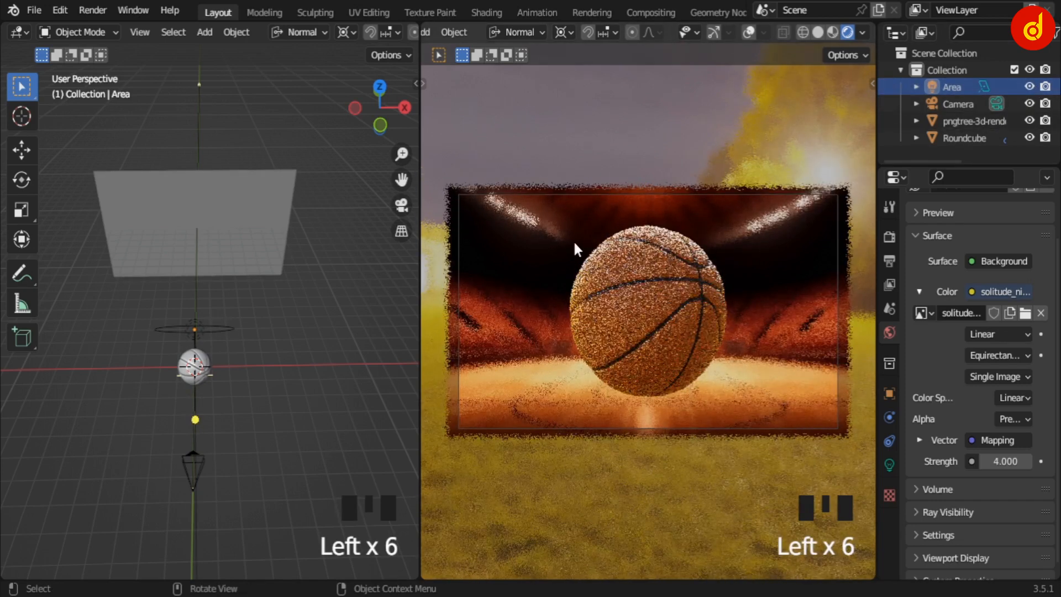
pyautogui.scroll(-2, 573, 247)
pyautogui.moveTo(572, 246); pyautogui.dragTo(516, 359, button='middle')
pyautogui.scroll(-6, 668, 361)
pyautogui.press('KP_0')
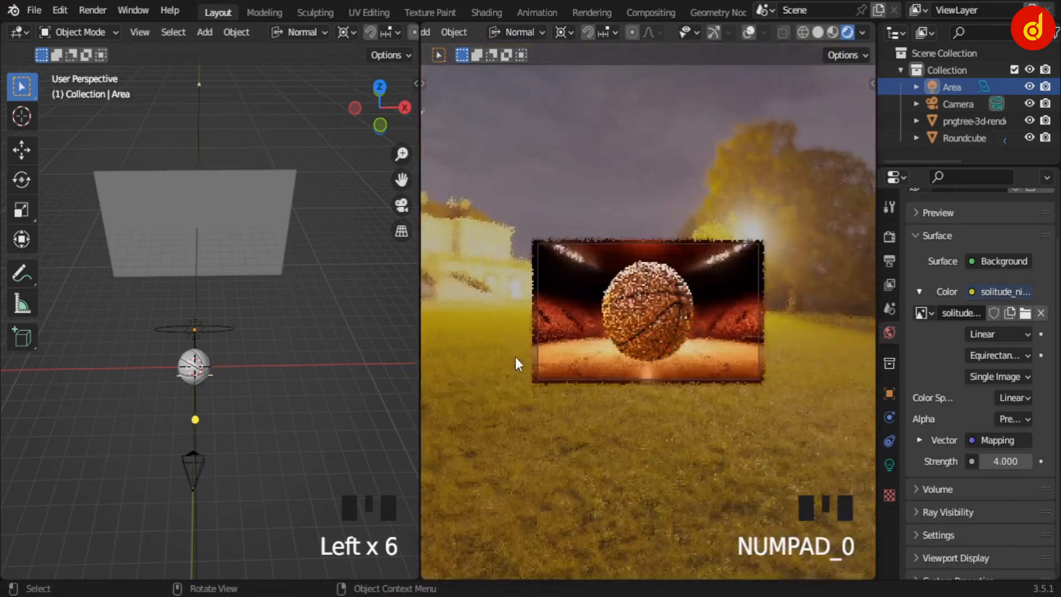
pyautogui.scroll(4, 515, 360)
pyautogui.scroll(-1, 515, 360)
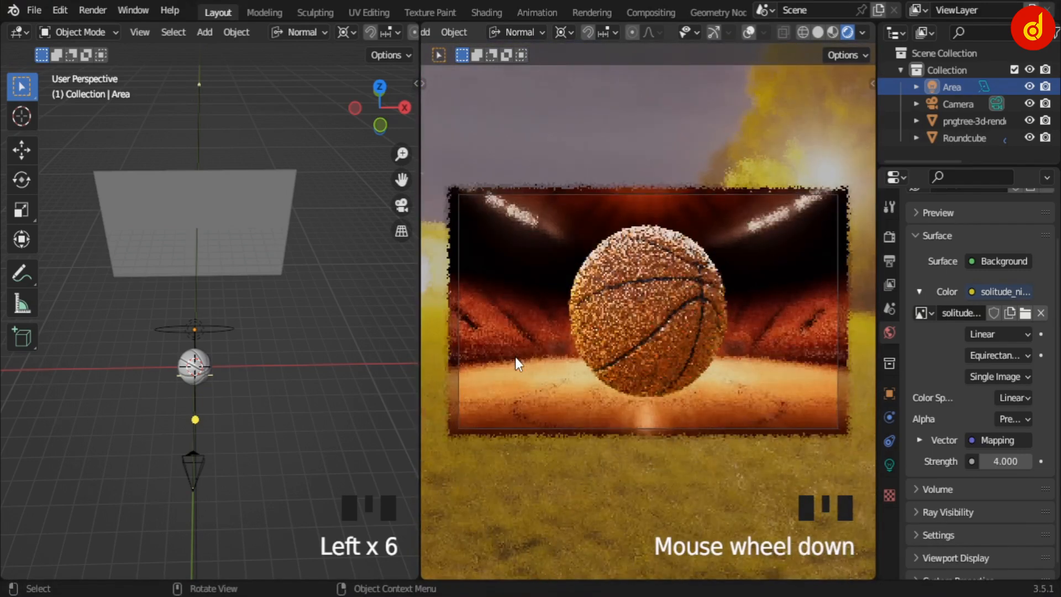
# - Switch to the Modeling workspace and preview the scene in Material Preview shading with Scene World lighting enabled
pyautogui.click(263, 11)
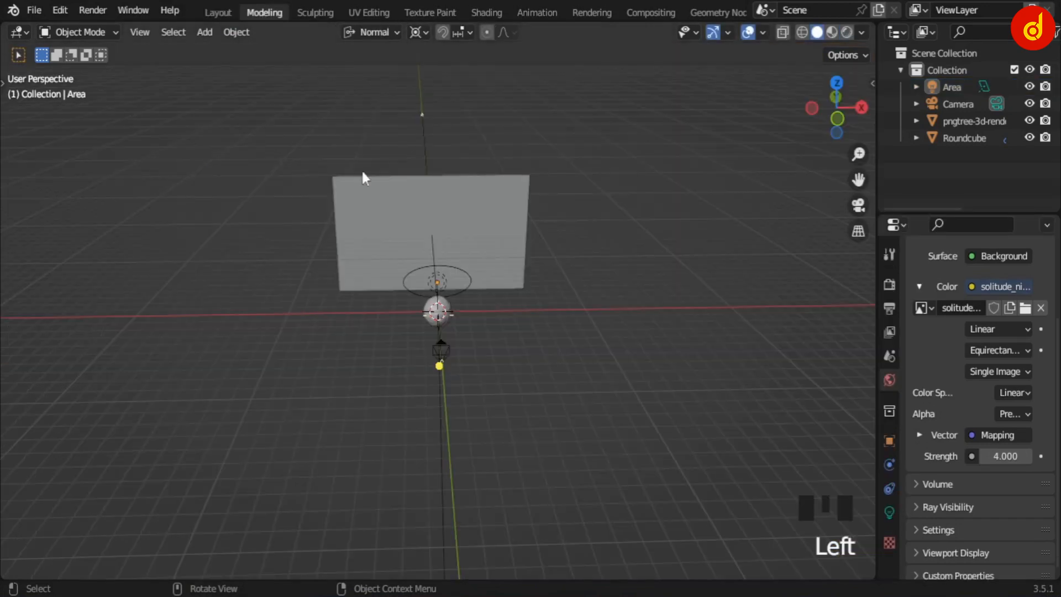
pyautogui.moveTo(363, 178)
pyautogui.mouseDown(button='middle')
pyautogui.moveTo(513, 306)
pyautogui.moveTo(426, 348)
pyautogui.moveTo(326, 333)
pyautogui.moveTo(509, 341)
pyautogui.moveTo(379, 359)
pyautogui.moveTo(515, 357)
pyautogui.moveTo(391, 372)
pyautogui.moveTo(581, 391)
pyautogui.moveTo(409, 390)
pyautogui.moveTo(561, 401)
pyautogui.moveTo(667, 230)
pyautogui.mouseUp(button='middle')
pyautogui.scroll(2, 522, 316)
pyautogui.click(832, 32)
pyautogui.scroll(-3, 515, 358)
pyautogui.click(863, 33)
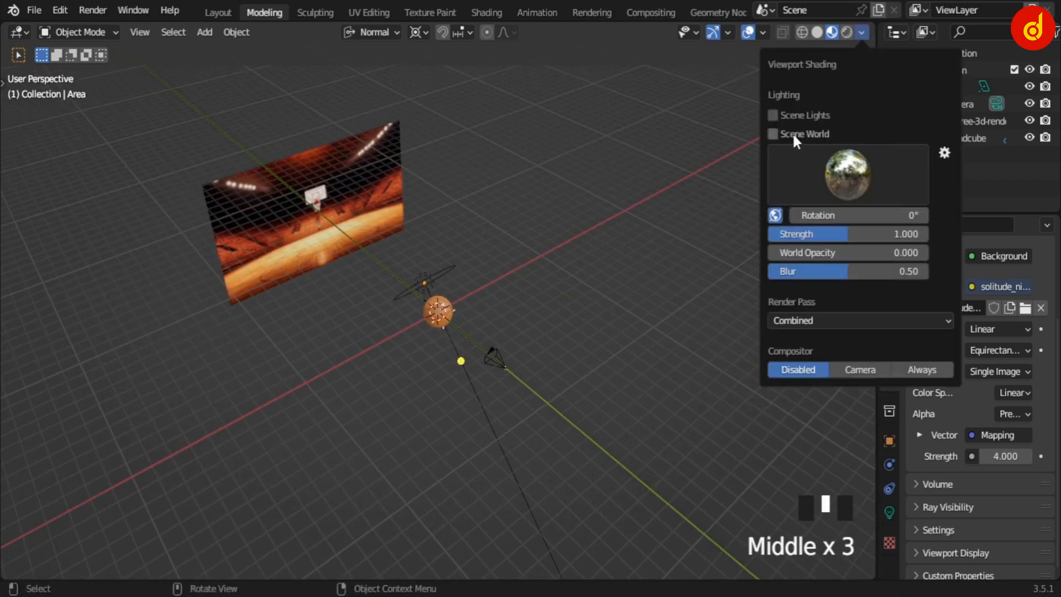
pyautogui.click(772, 134)
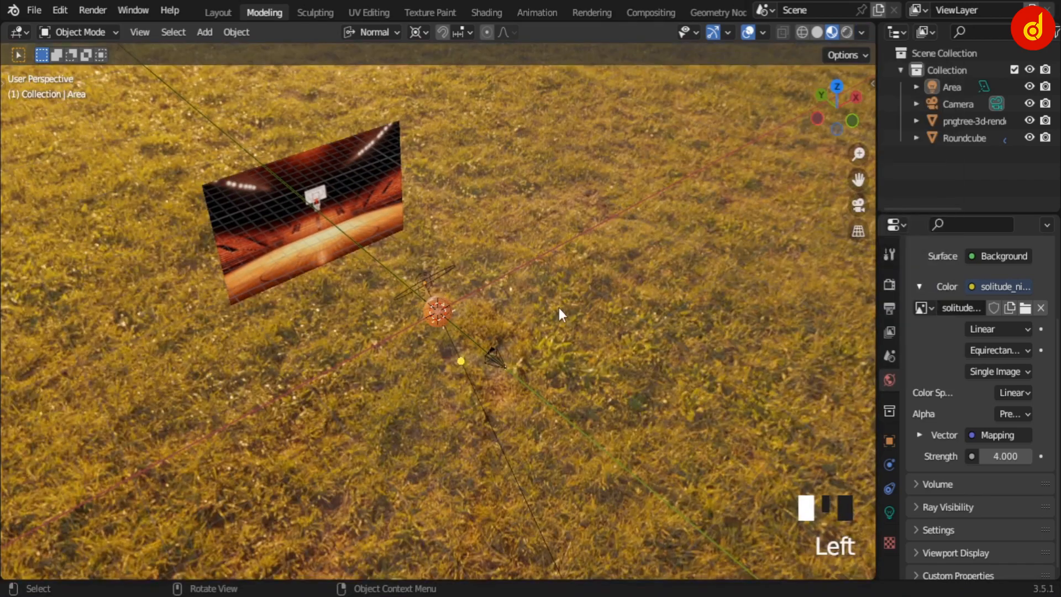
pyautogui.moveTo(559, 307); pyautogui.dragTo(565, 267, button='middle')
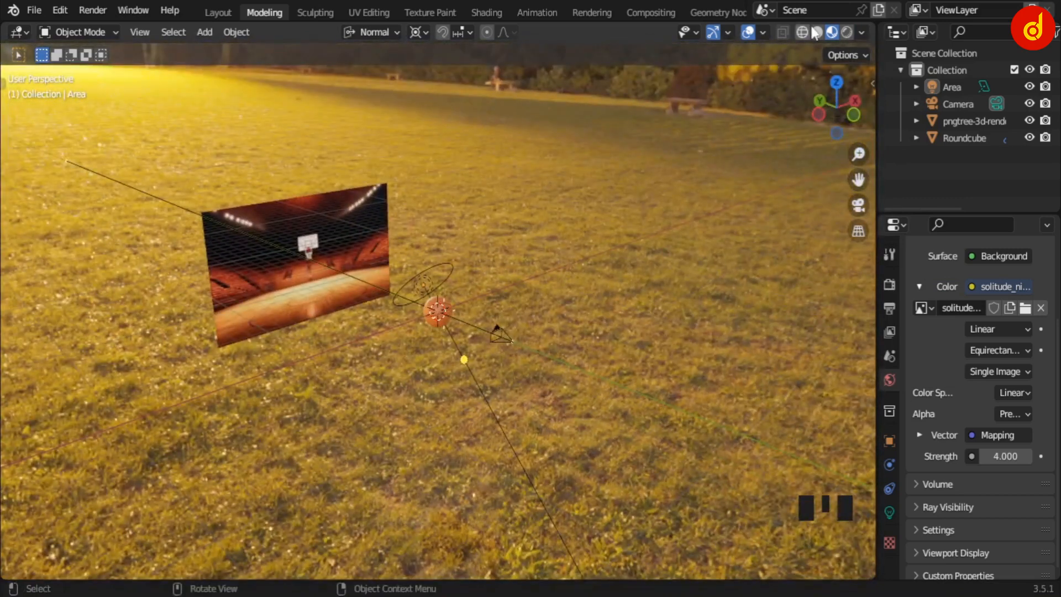
# - Disable Scene World lighting for the Material Preview and switch the viewport to Solid shading
pyautogui.click(861, 32)
pyautogui.click(773, 137)
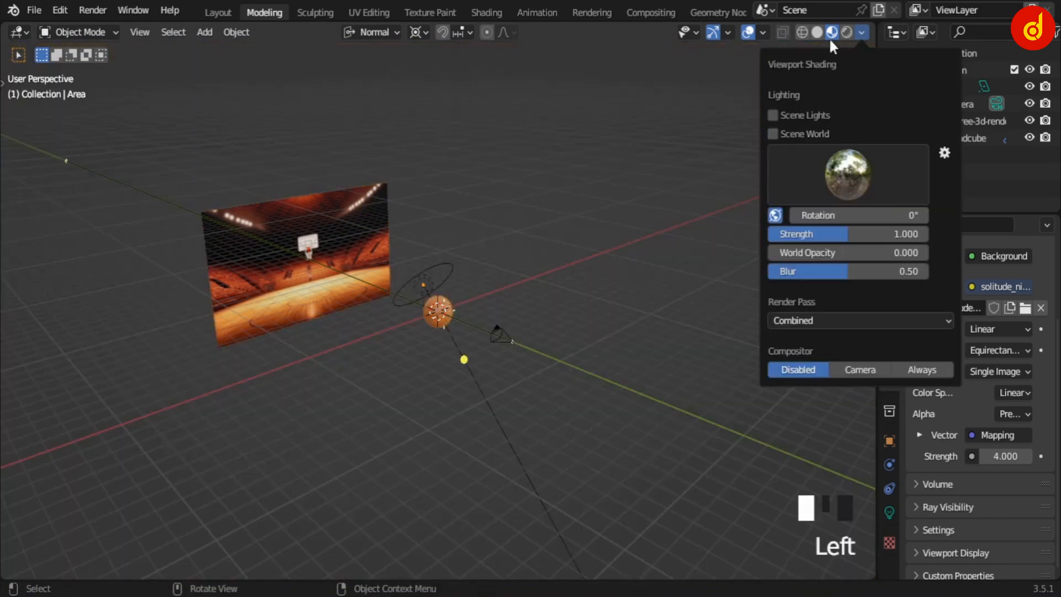
pyautogui.click(819, 33)
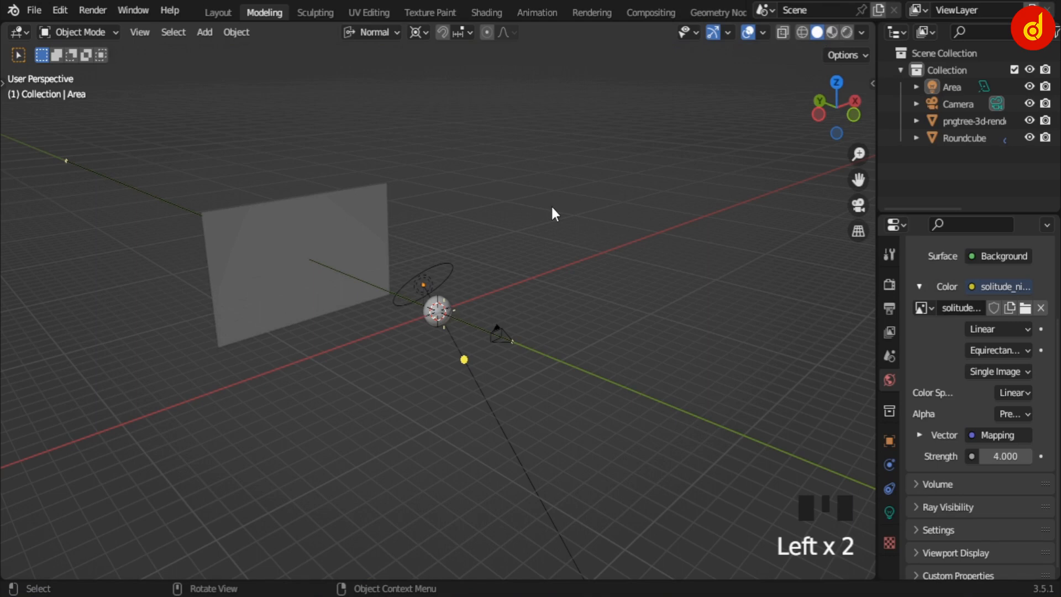
# - View the scene through the camera and compare Solid with Material Preview shading, ending in Material Preview
pyautogui.press('KP_0')
pyautogui.scroll(-2, 553, 209)
pyautogui.scroll(1, 553, 209)
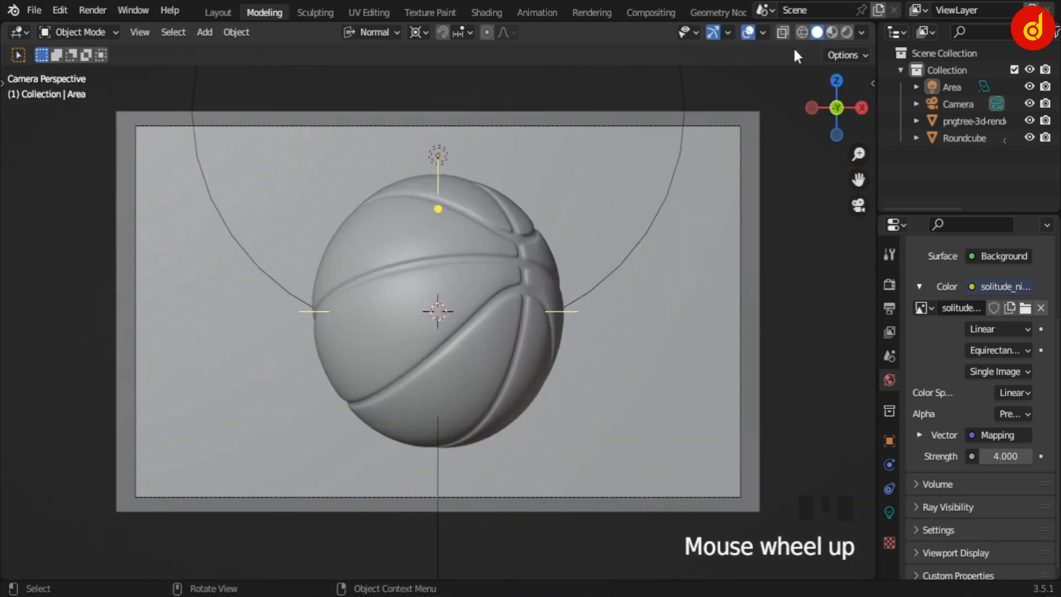
pyautogui.click(833, 35)
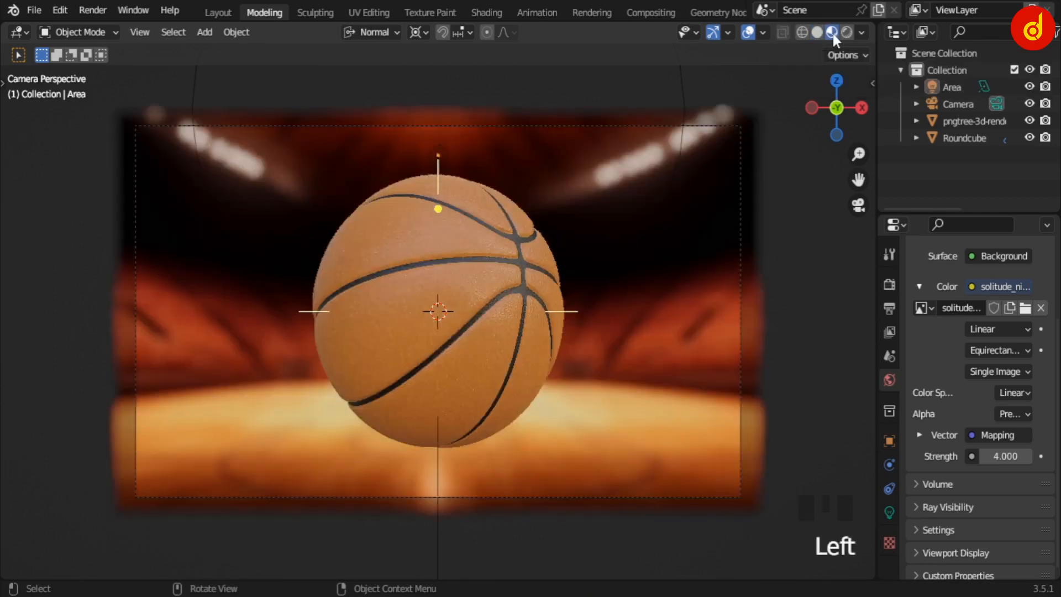
pyautogui.click(816, 32)
pyautogui.scroll(-2, 627, 111)
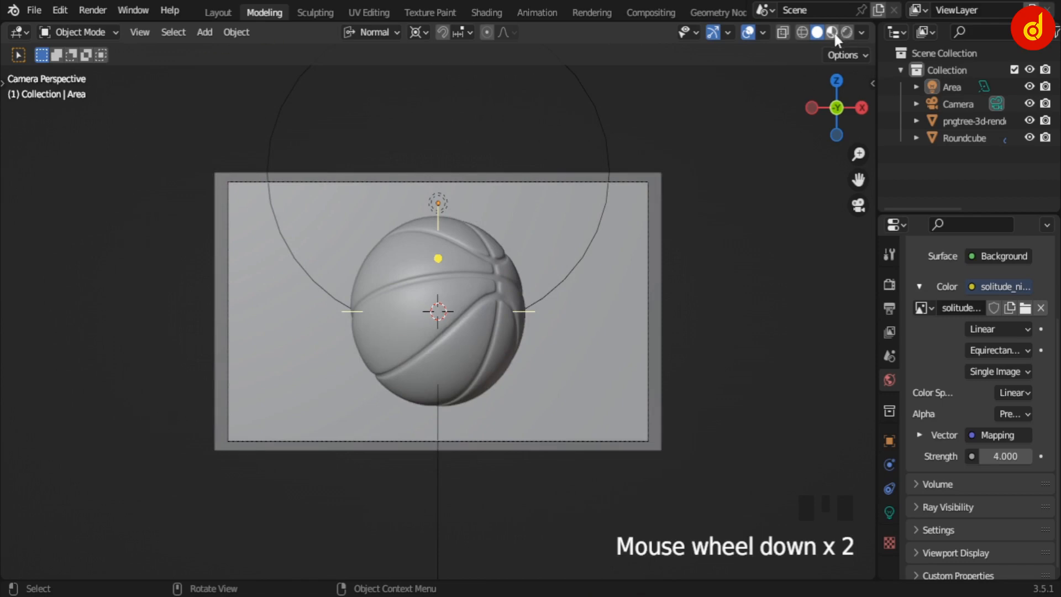
pyautogui.click(833, 31)
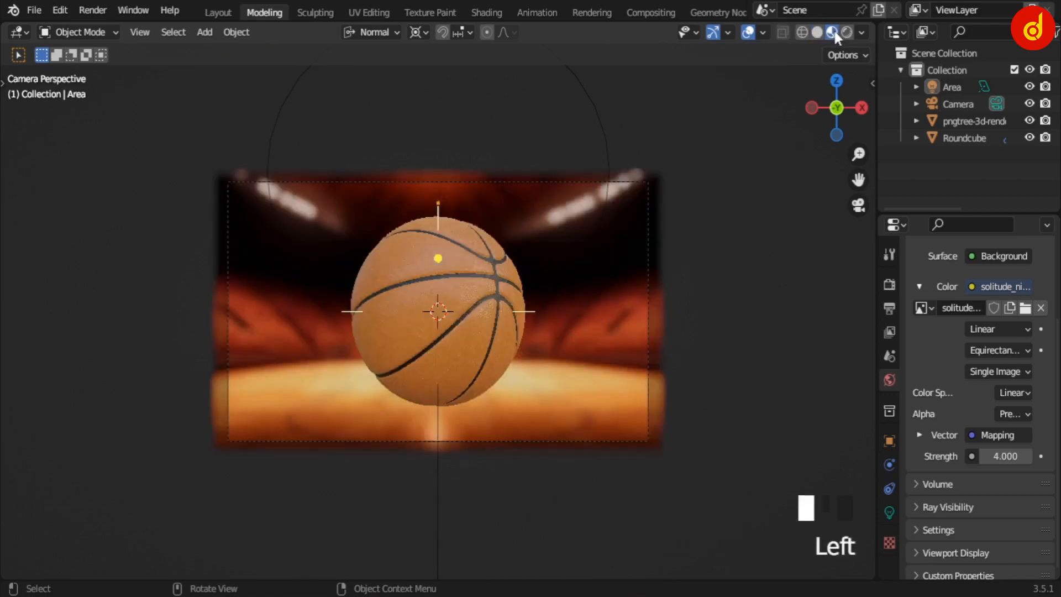
pyautogui.scroll(2, 741, 168)
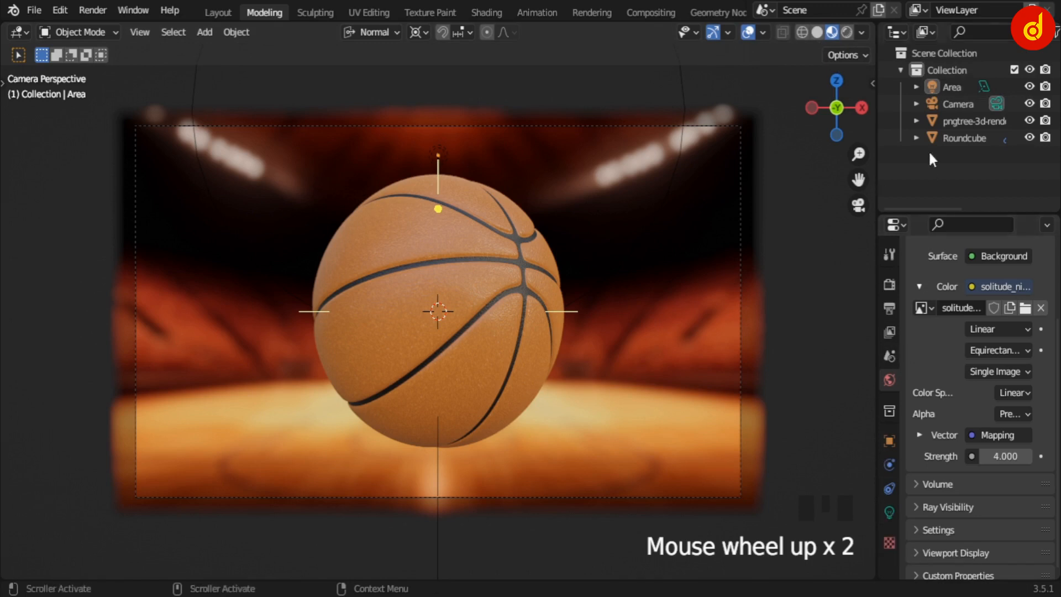
# - Select the camera and disable its depth of field
pyautogui.click(952, 103)
pyautogui.click(889, 511)
pyautogui.scroll(-6, 940, 478)
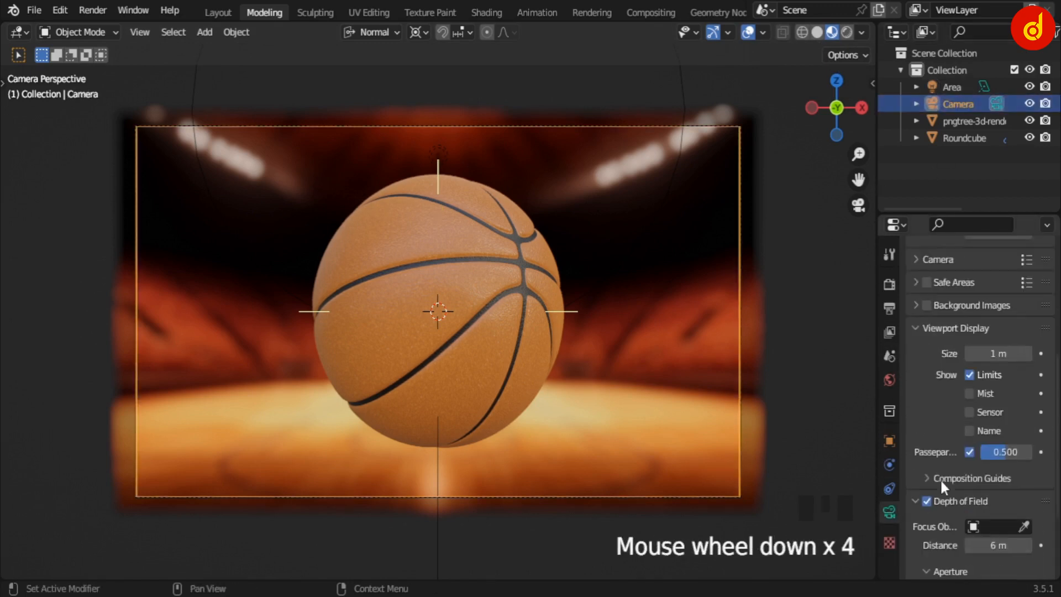
pyautogui.click(927, 399)
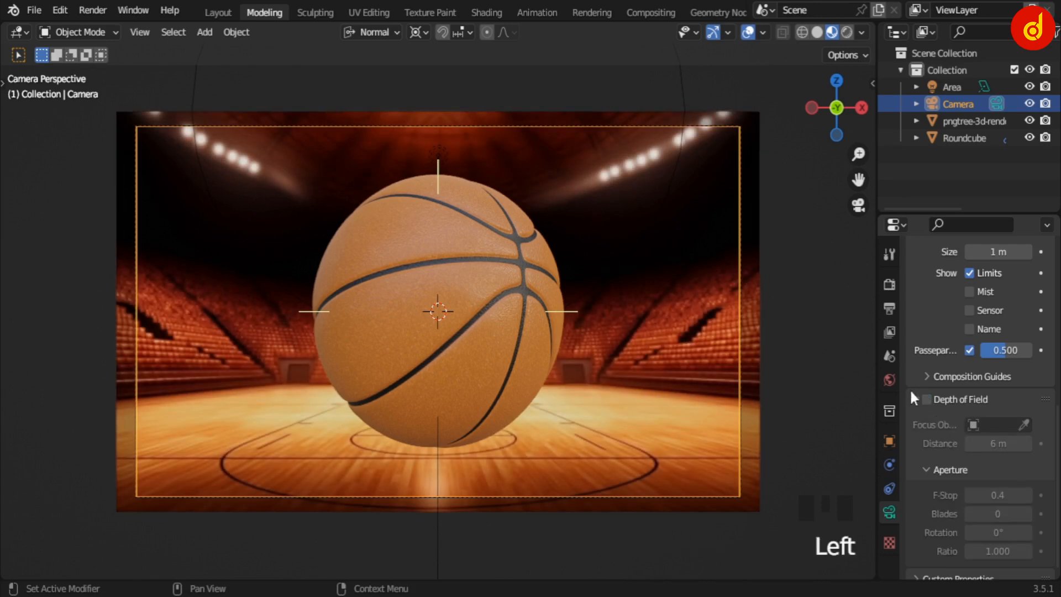
# - Preview the camera view in Rendered shading with viewport overlays and gizmos hidden
pyautogui.click(845, 30)
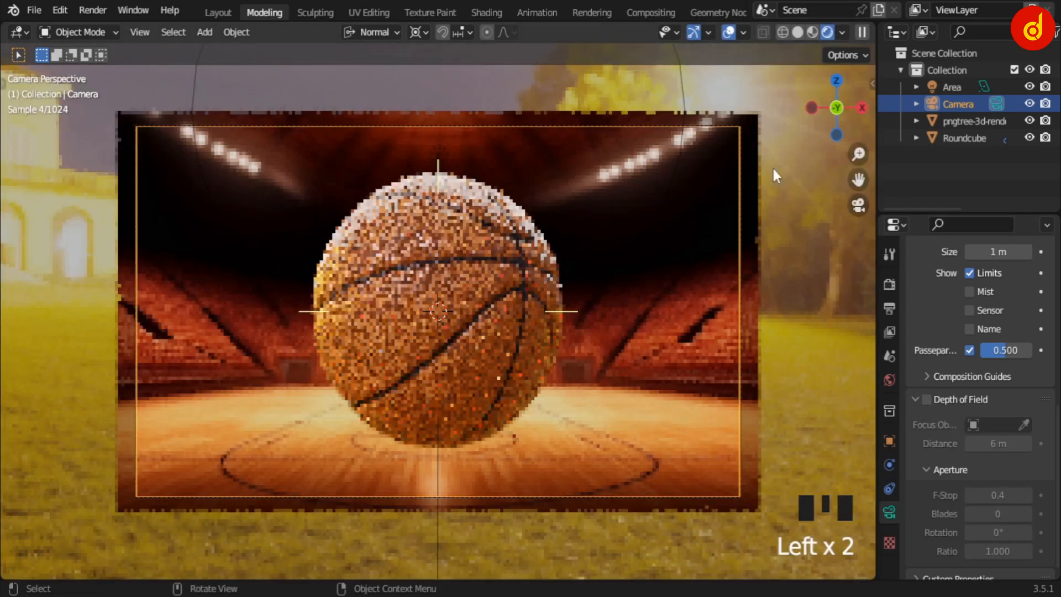
pyautogui.click(727, 32)
pyautogui.click(693, 32)
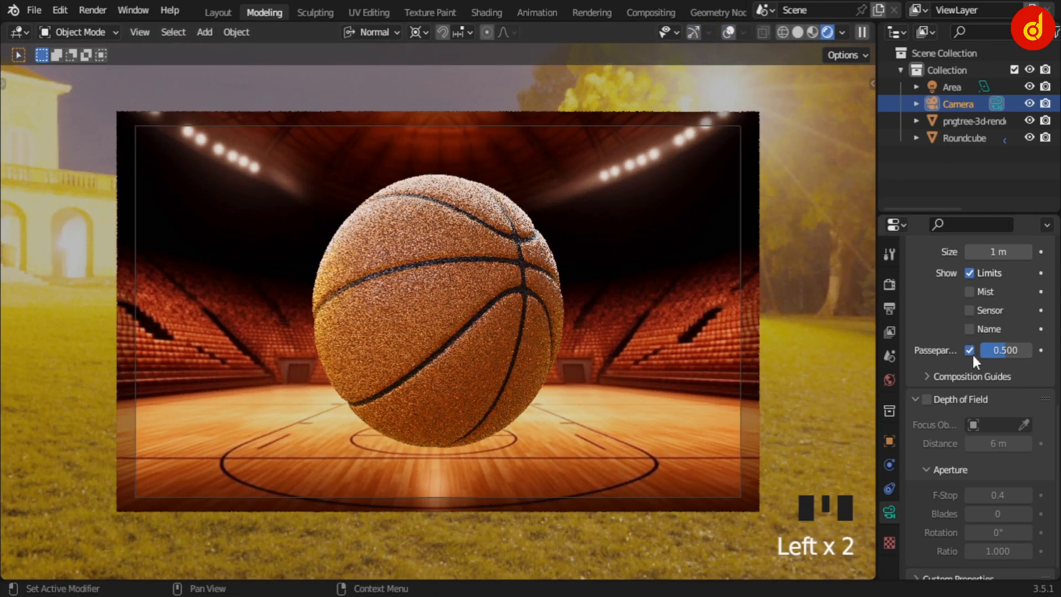
# - Set the camera's passepartout opacity to 1.000 to black out everything outside the frame
pyautogui.scroll(2, 972, 354)
pyautogui.scroll(4, 984, 319)
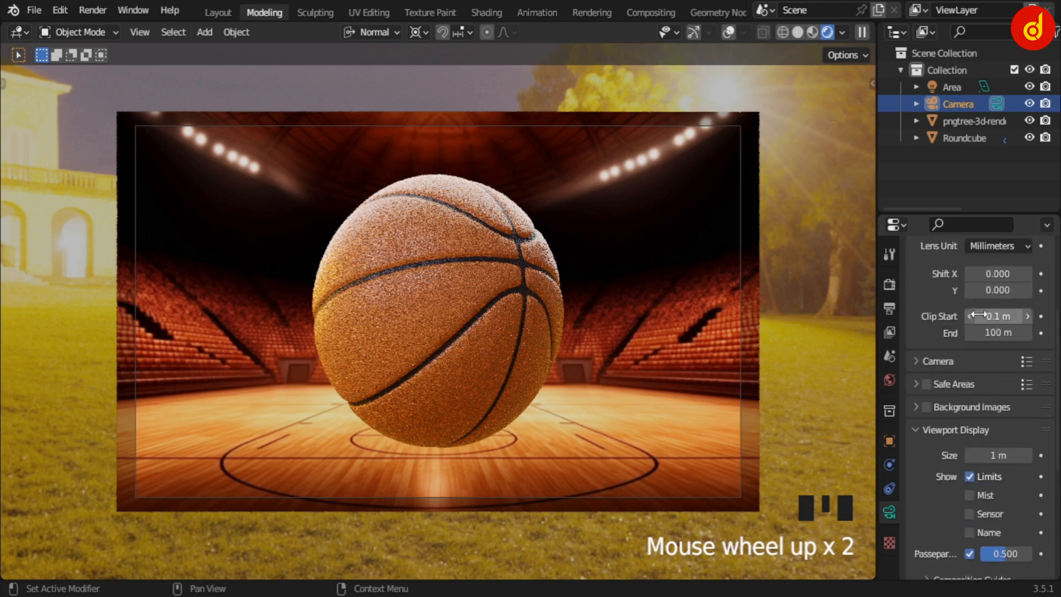
pyautogui.scroll(4, 983, 319)
pyautogui.moveTo(1057, 322); pyautogui.dragTo(1056, 456)
pyautogui.moveTo(1005, 404); pyautogui.dragTo(1039, 404)
pyautogui.scroll(1, 731, 316)
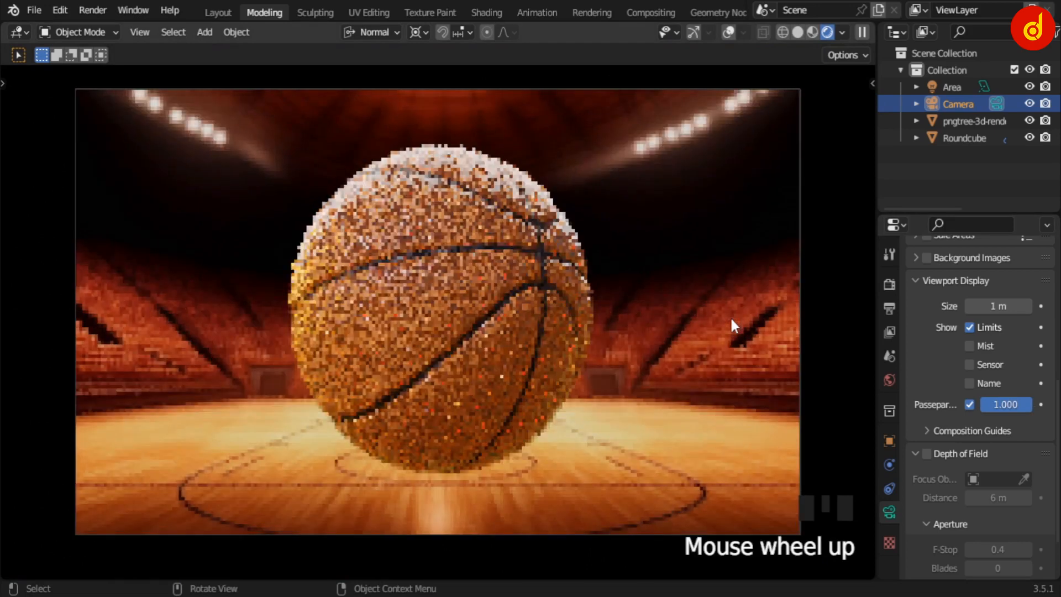
pyautogui.scroll(-1, 732, 329)
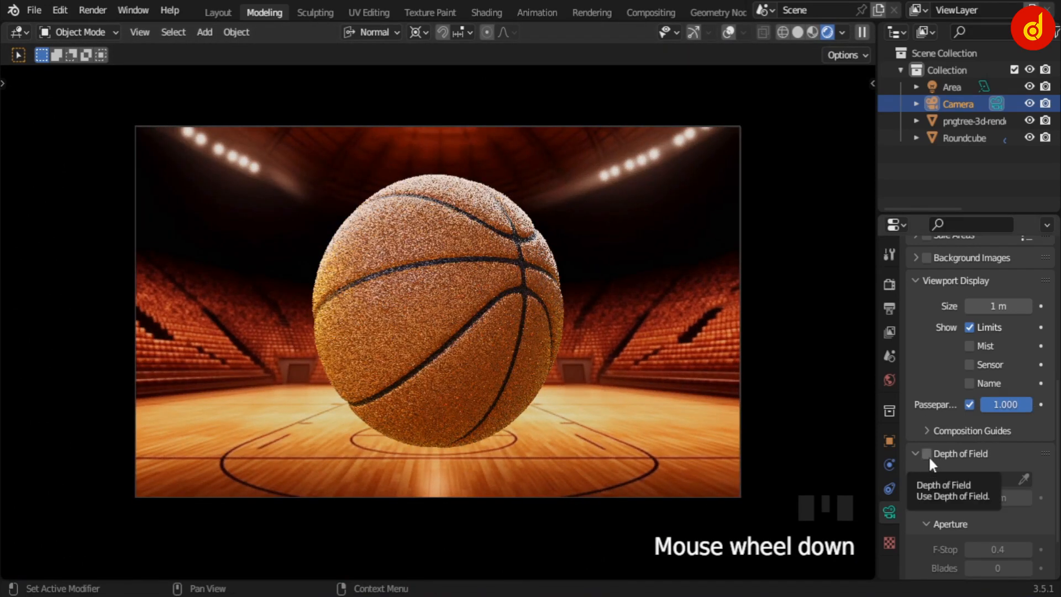
# - Set the scene's color management look to Very High Contrast, keeping the Filmic view transform
pyautogui.click(890, 283)
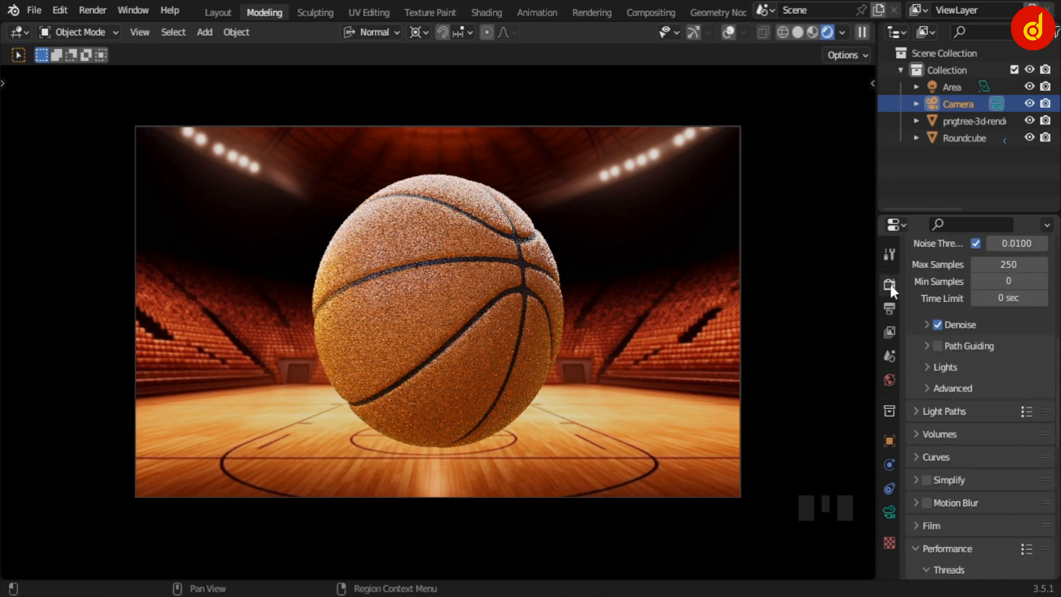
pyautogui.moveTo(1058, 392); pyautogui.dragTo(1057, 299)
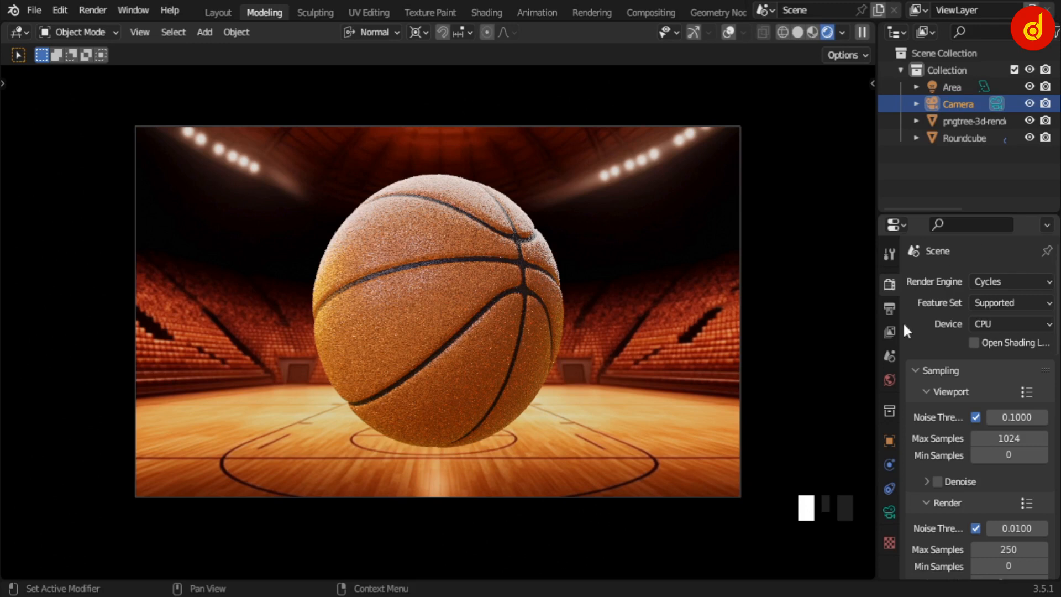
pyautogui.scroll(-3, 1059, 341)
pyautogui.moveTo(1058, 342); pyautogui.dragTo(1059, 540)
pyautogui.click(972, 567)
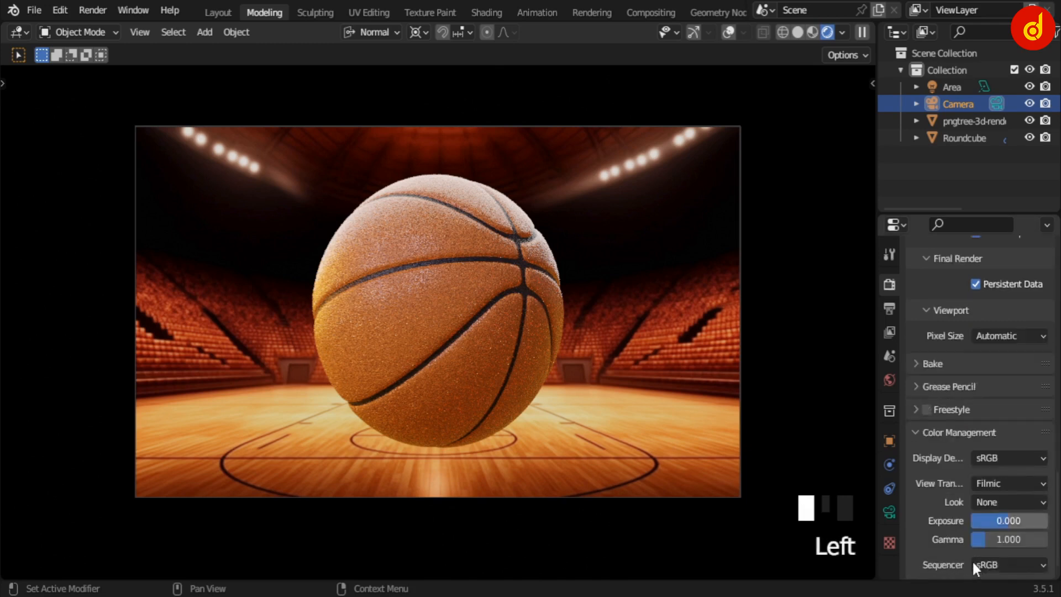
pyautogui.scroll(-6, 973, 561)
pyautogui.scroll(-5, 980, 553)
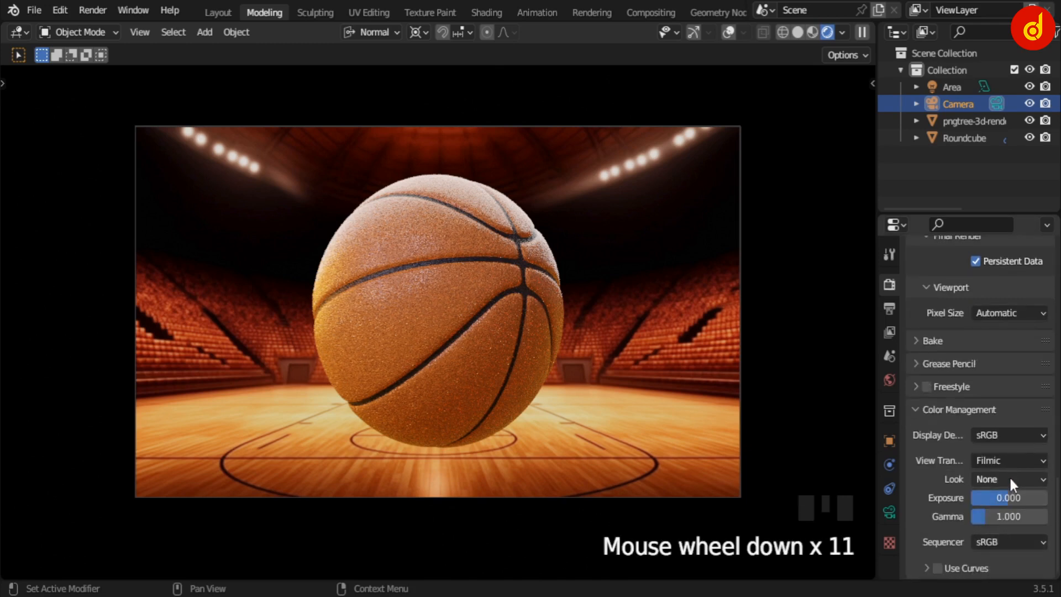
pyautogui.click(1009, 478)
pyautogui.click(999, 440)
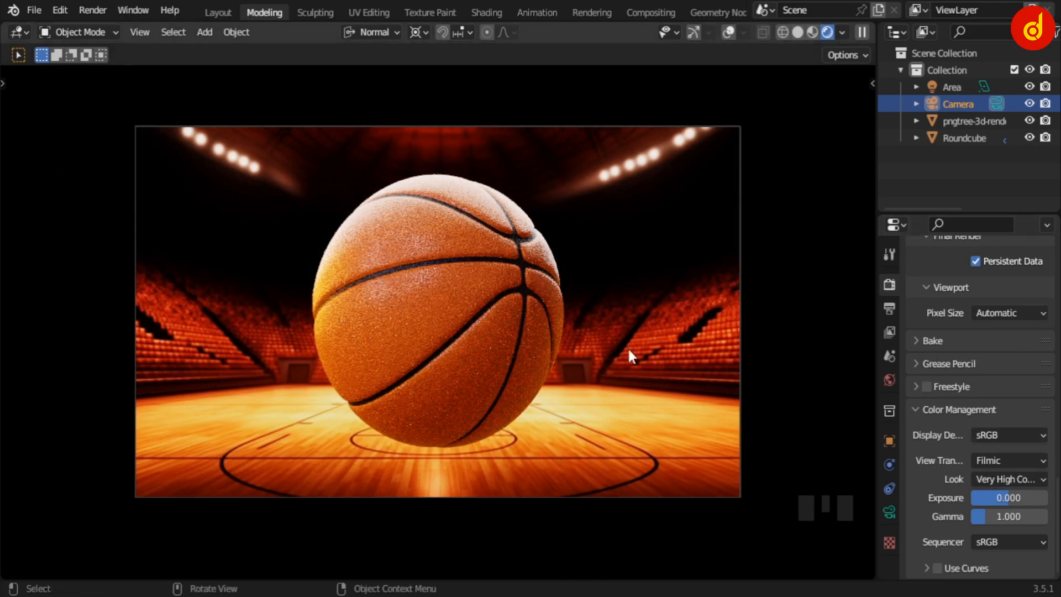
# - Try the High Contrast look for comparison, then restore Very High Contrast
pyautogui.click(1013, 479)
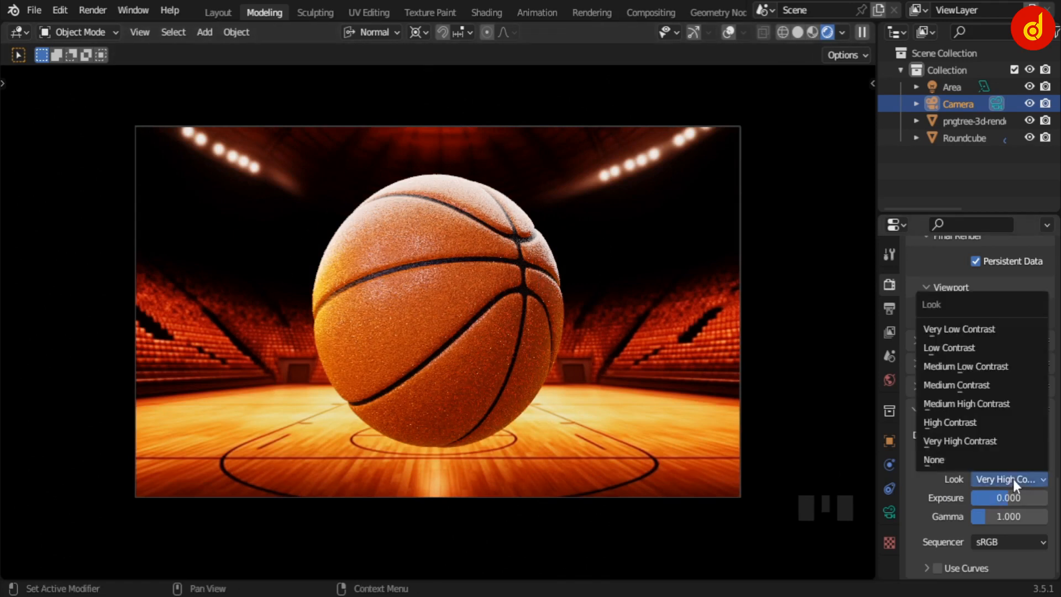
pyautogui.click(999, 432)
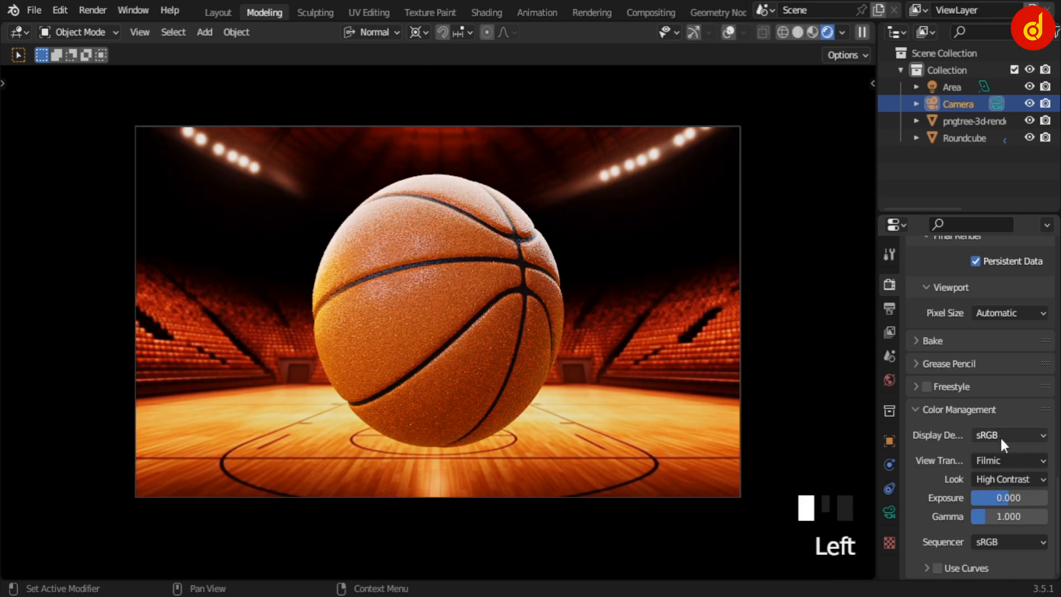
pyautogui.click(1005, 479)
pyautogui.click(1002, 441)
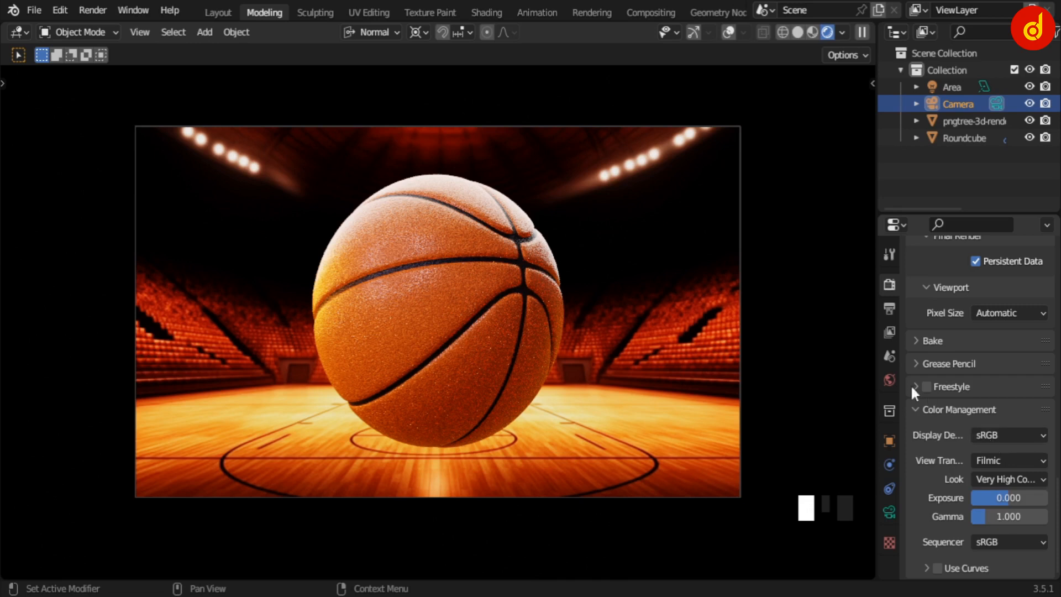
# - Toggle the camera's depth of field to compare its blur on the court backdrop, leaving it enabled
pyautogui.click(888, 511)
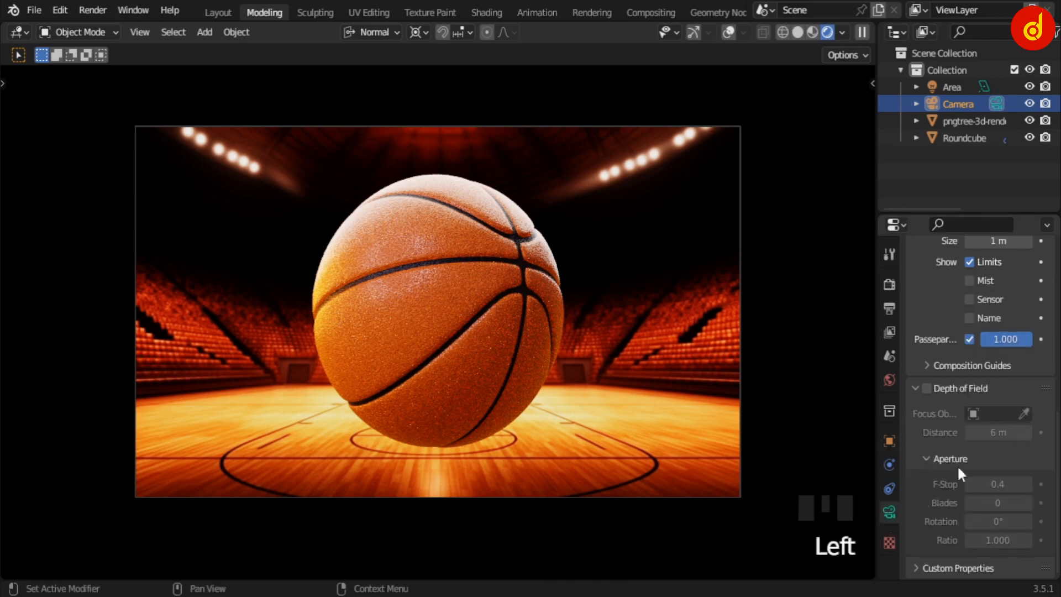
pyautogui.click(930, 390)
pyautogui.click(930, 390)
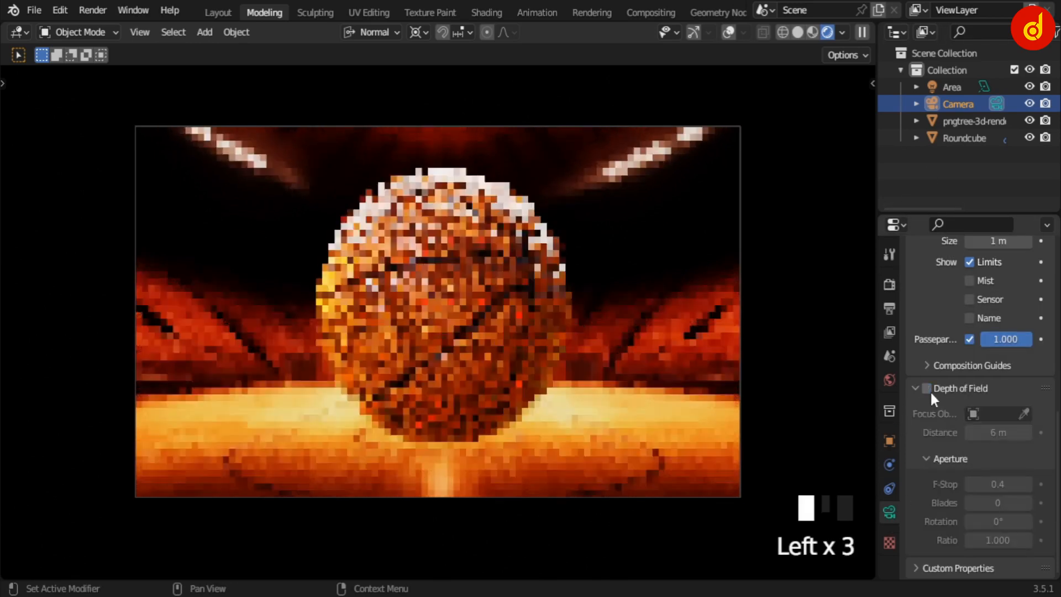
pyautogui.click(930, 390)
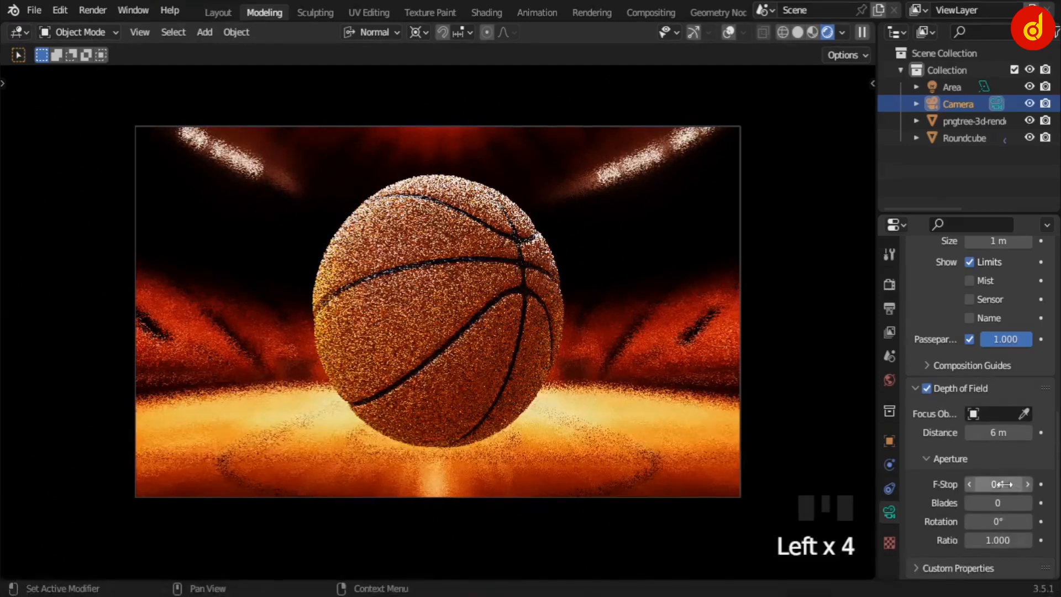
# - Review the scene's sampling and color management settings for the render
pyautogui.moveTo(1058, 448); pyautogui.dragTo(1056, 279)
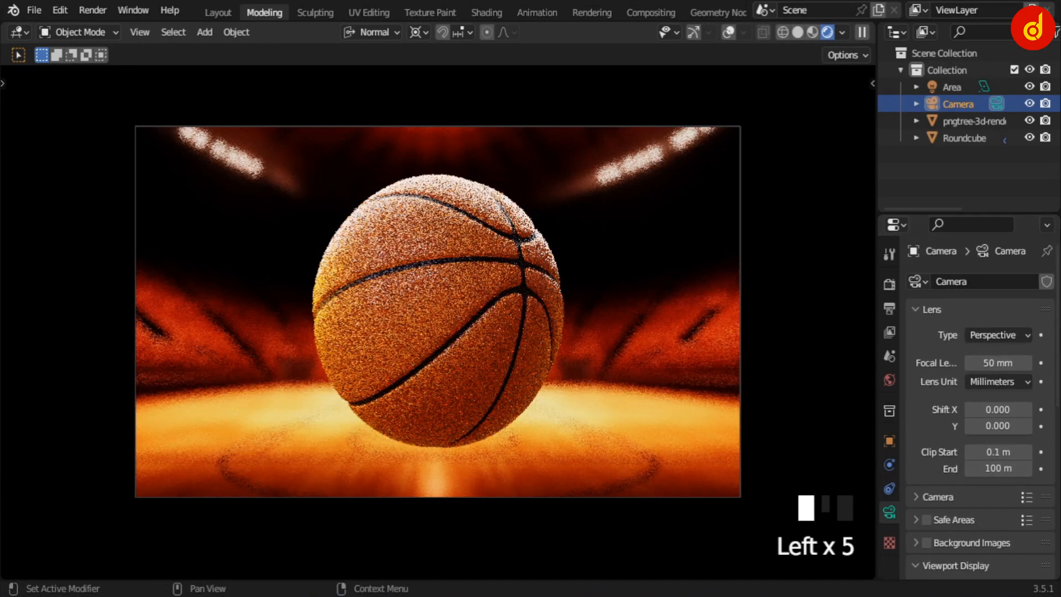
pyautogui.click(888, 284)
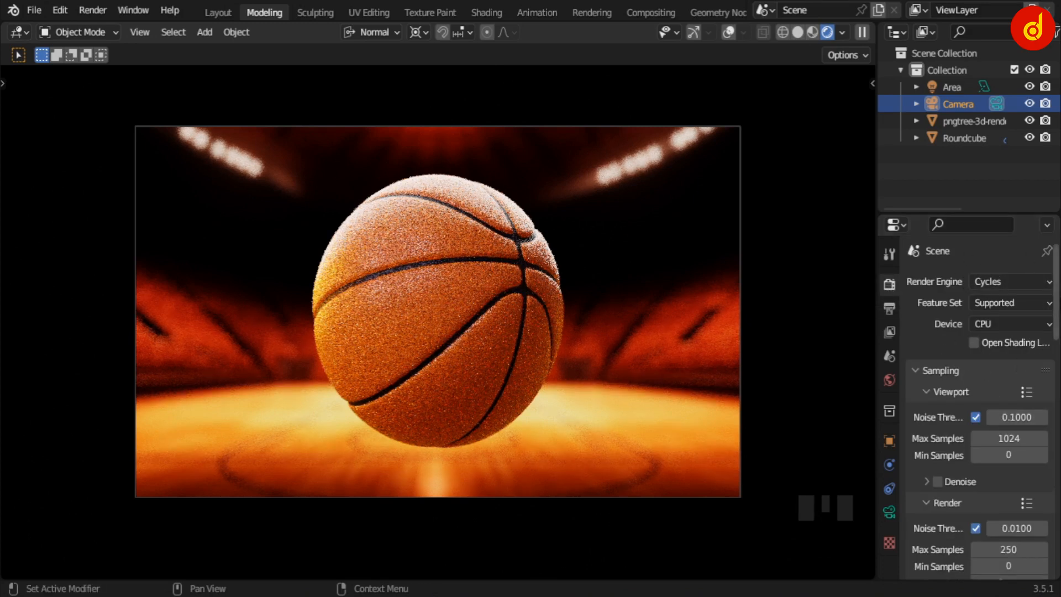
pyautogui.moveTo(1056, 292); pyautogui.dragTo(1055, 528)
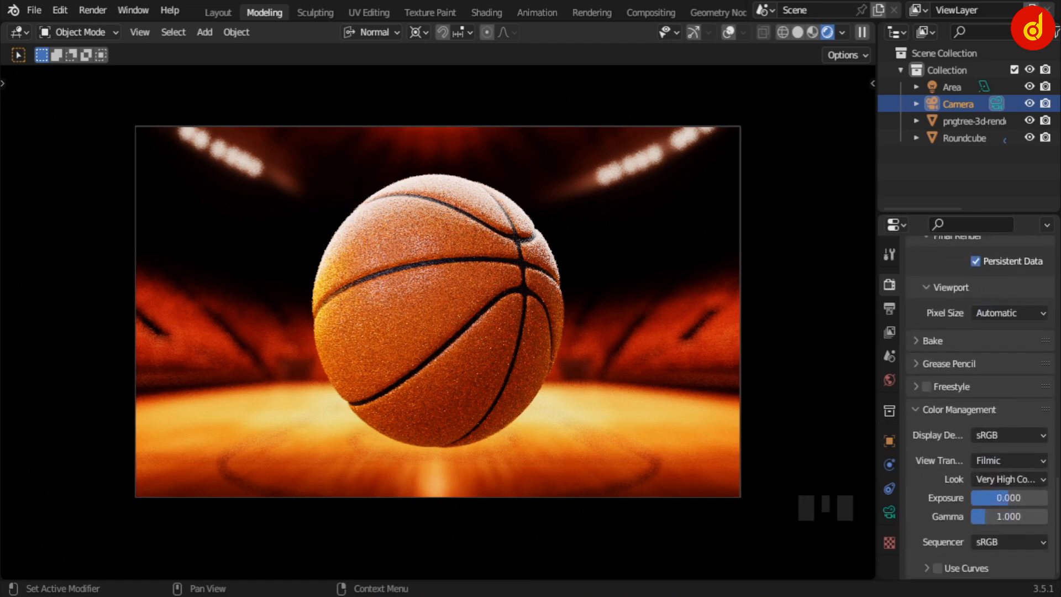